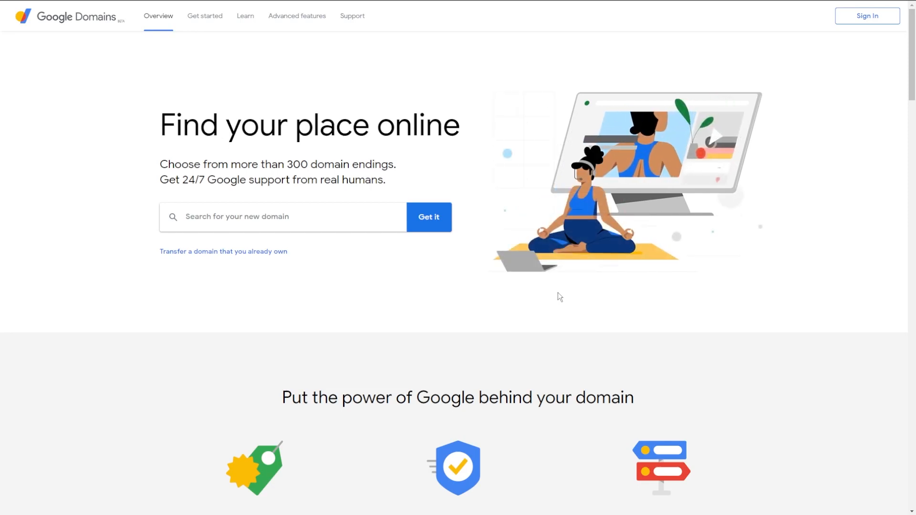
Sign in to Google Domains with your Google account.
{"action": "left_click", "coordinate": [856, 18]}
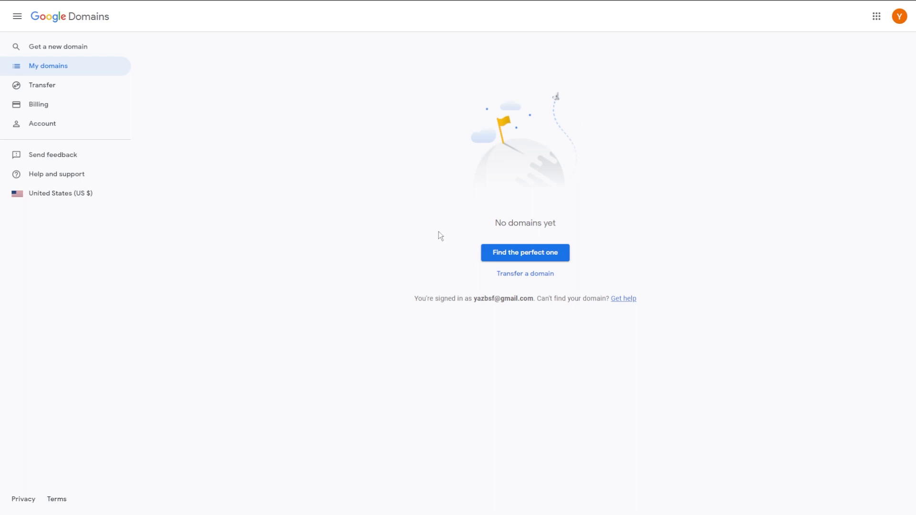
Search Google Domains for 'wpdesign' to see which endings are available and their prices.
{"action": "left_click", "coordinate": [559, 260]}
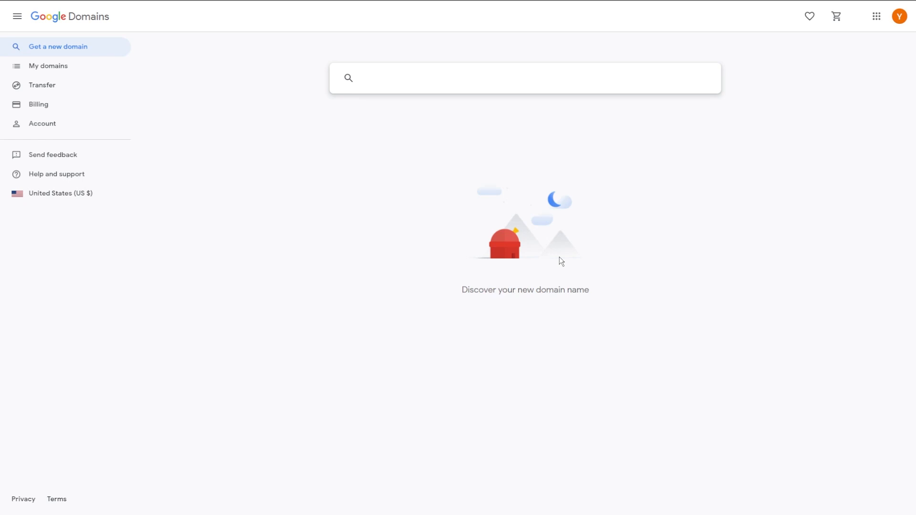
{"action": "type", "text": "wpdesign"}
{"action": "key", "text": "Return"}
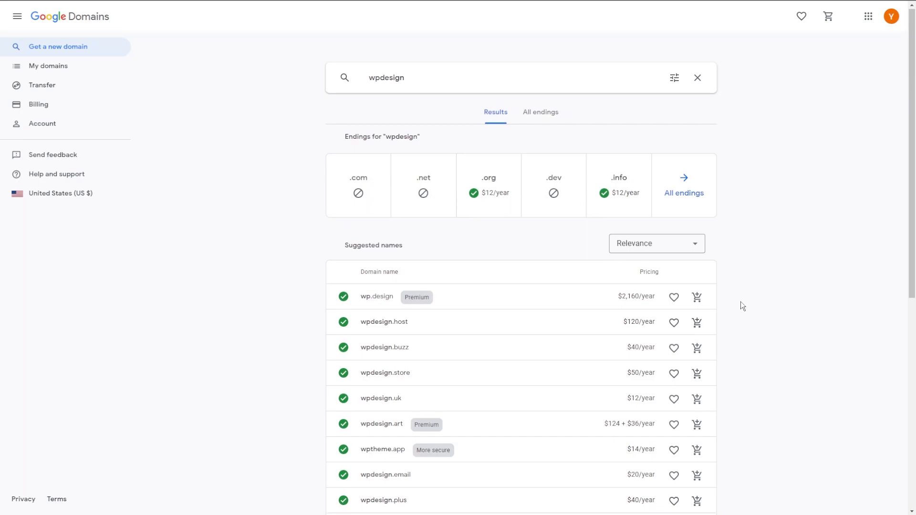
Add wpdesign.info at $12/year to the cart.
{"action": "scroll", "coordinate": [740, 301], "scroll_direction": "down", "scroll_amount": 3}
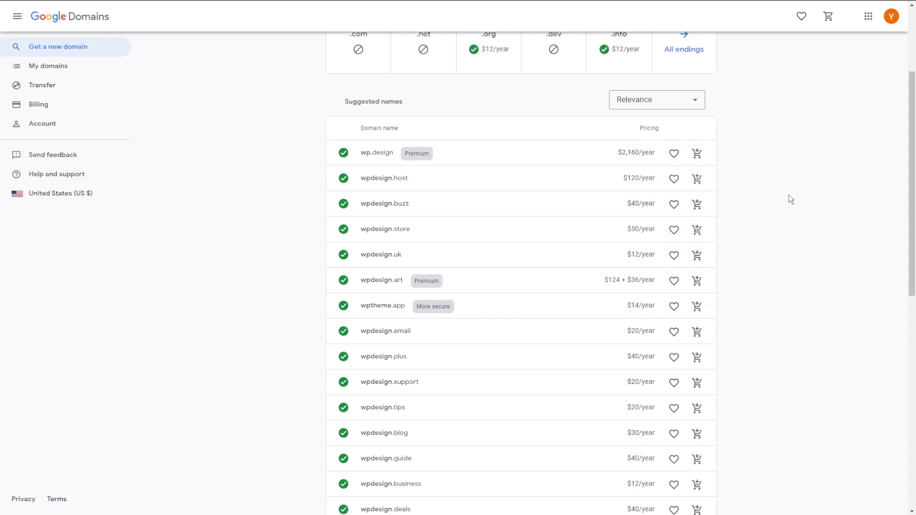
{"action": "scroll", "coordinate": [786, 197], "scroll_direction": "up", "scroll_amount": 3}
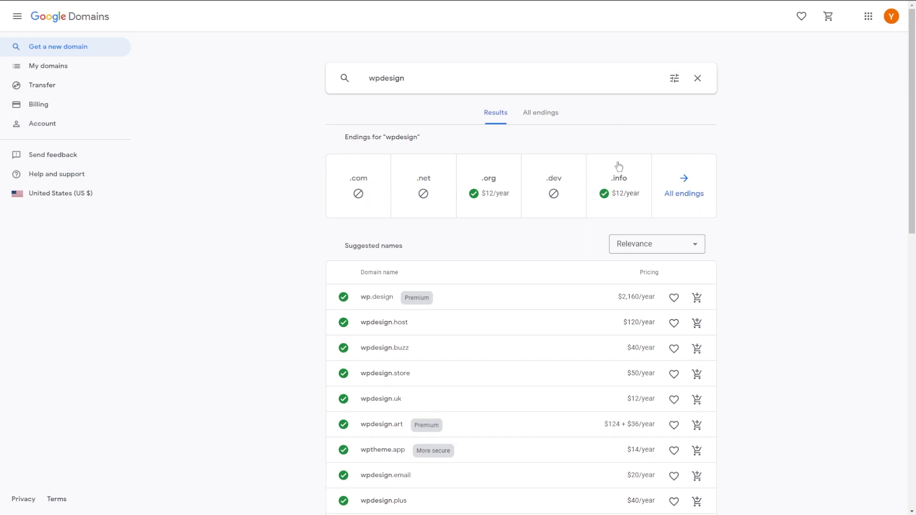
{"action": "left_click", "coordinate": [622, 187]}
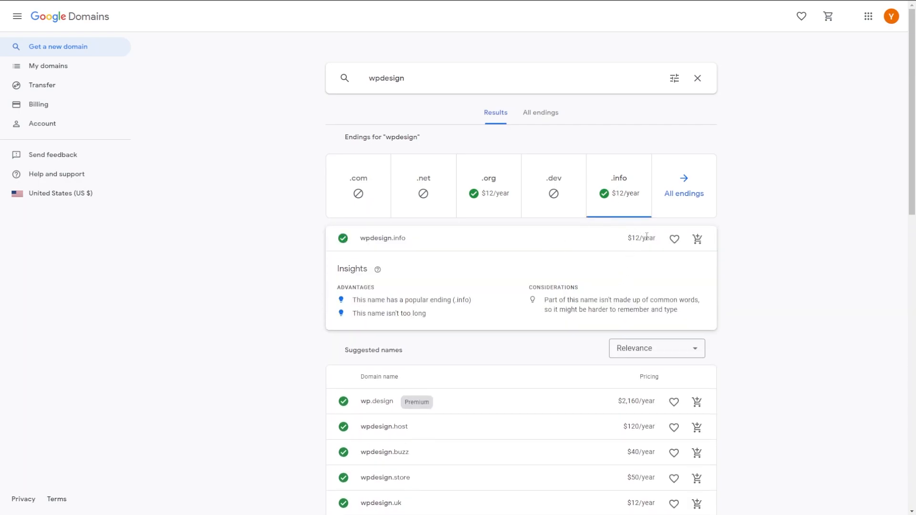
{"action": "left_click", "coordinate": [698, 239]}
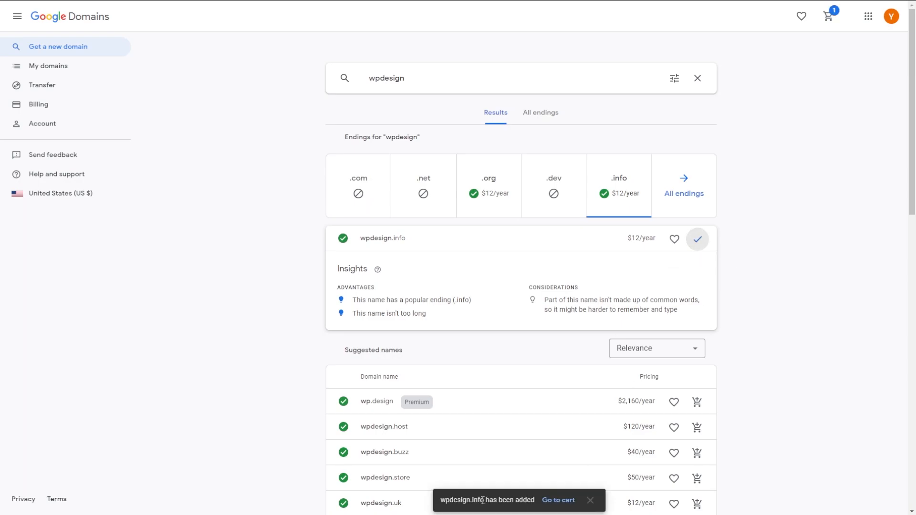
Open the cart and browse the registration length options for wpdesign.info.
{"action": "left_click", "coordinate": [827, 20]}
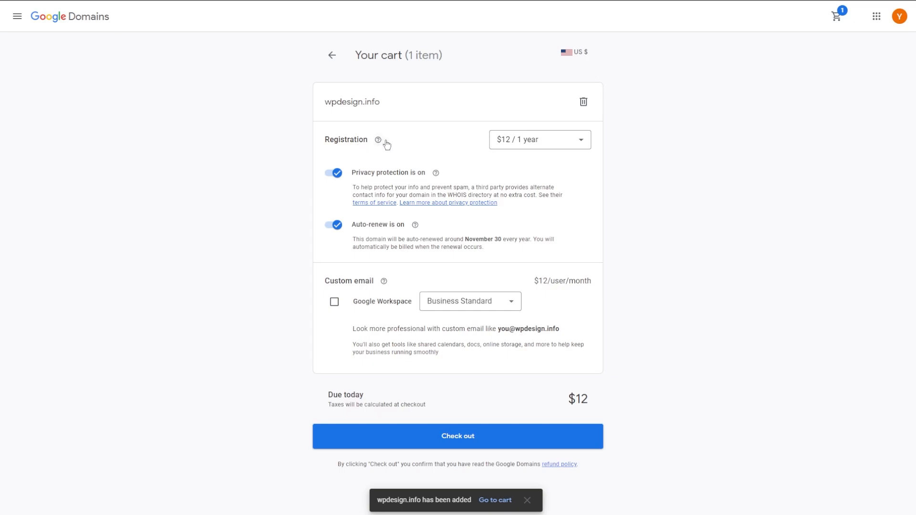
{"action": "left_click", "coordinate": [551, 145]}
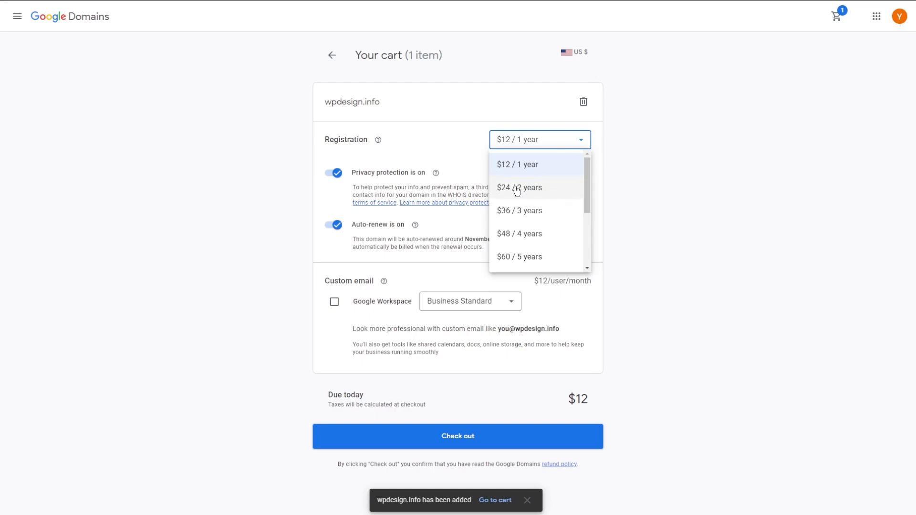
{"action": "scroll", "coordinate": [550, 204], "scroll_direction": "down", "scroll_amount": 2}
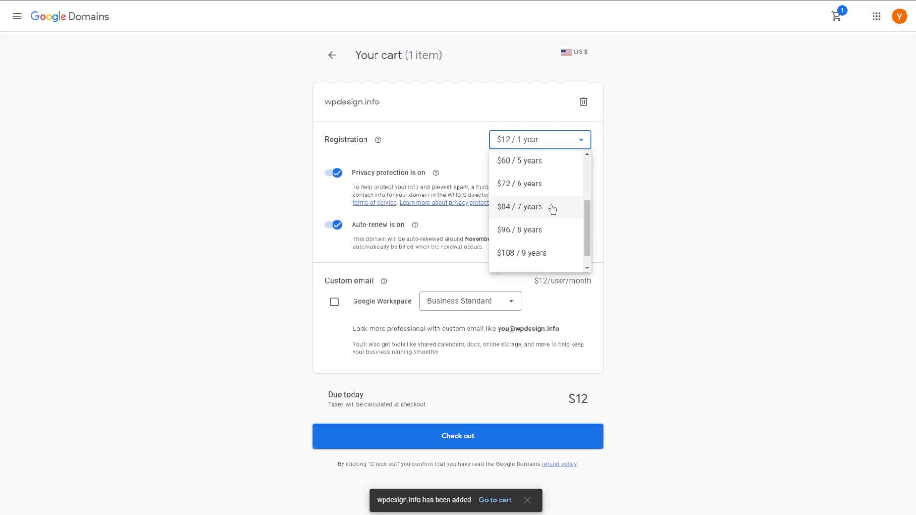
{"action": "scroll", "coordinate": [549, 227], "scroll_direction": "down", "scroll_amount": 2}
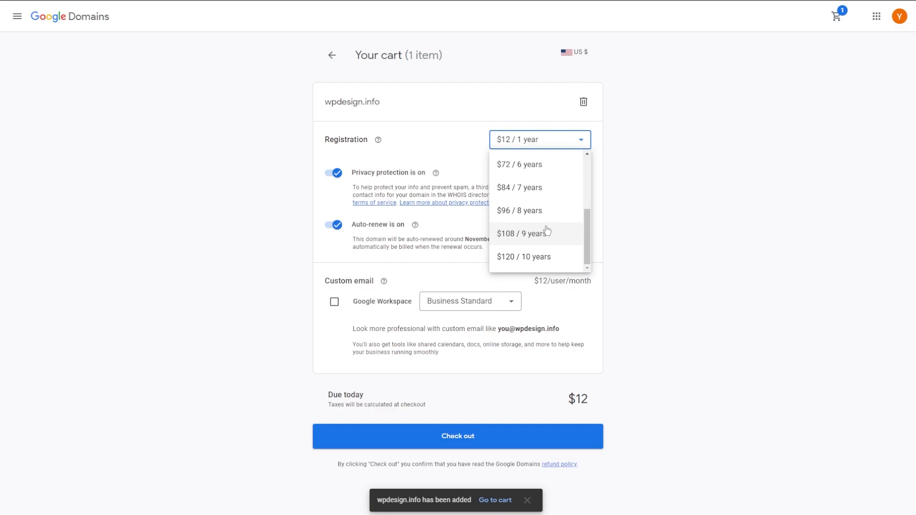
{"action": "scroll", "coordinate": [550, 200], "scroll_direction": "up", "scroll_amount": 3}
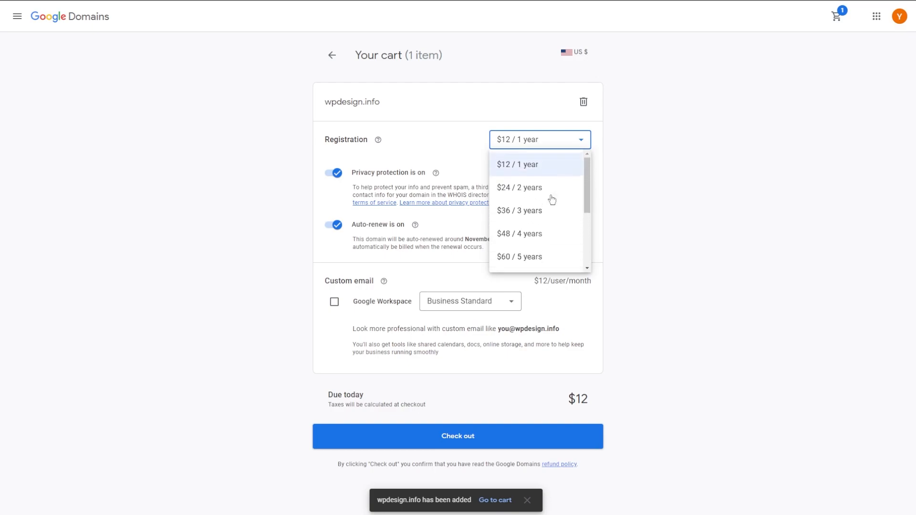
Keep the wpdesign.info registration at 1 year for $12.
{"action": "left_click", "coordinate": [542, 168]}
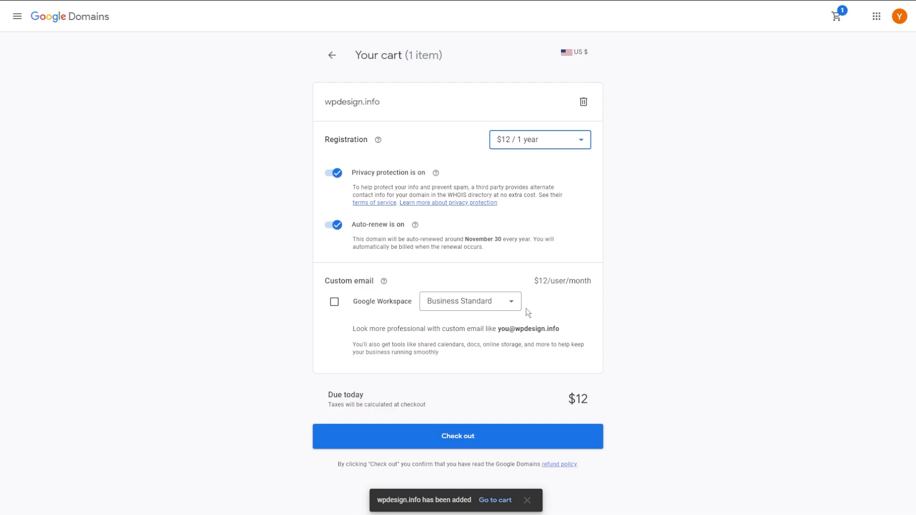
Close the registration dropdown, leaving the cart at 1 year for $12.
{"action": "left_click", "coordinate": [582, 294]}
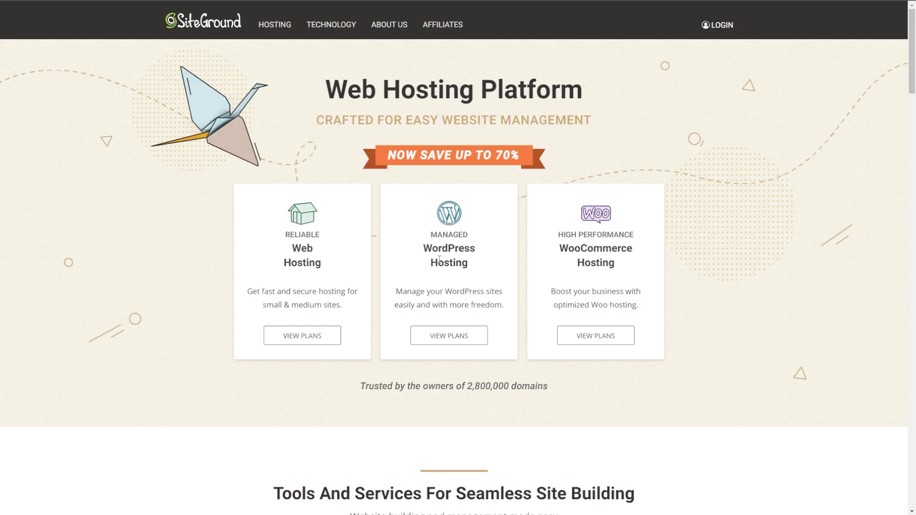
Review SiteGround's StartUp, GrowBig and GoGeek WordPress hosting plans and prices.
{"action": "left_click", "coordinate": [448, 336]}
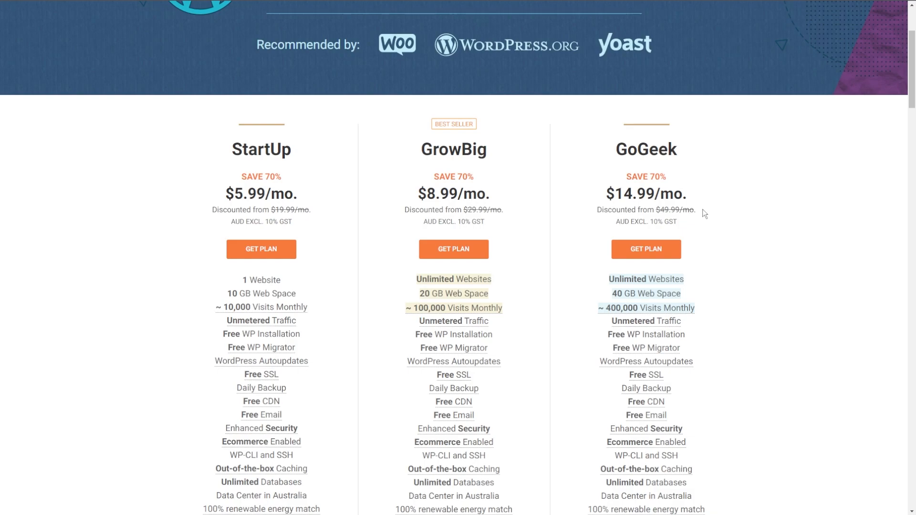
{"action": "scroll", "coordinate": [702, 209], "scroll_direction": "down", "scroll_amount": 1}
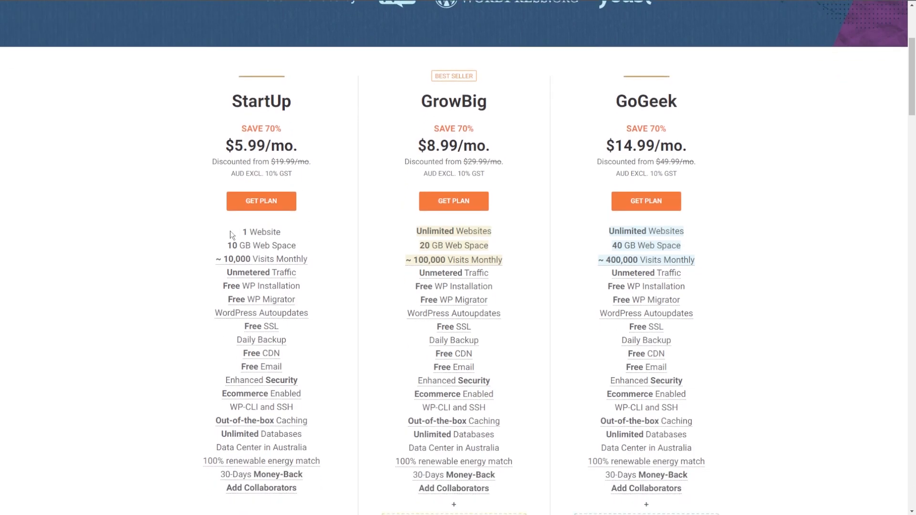
{"action": "left_click_drag", "start_coordinate": [231, 233], "coordinate": [292, 236]}
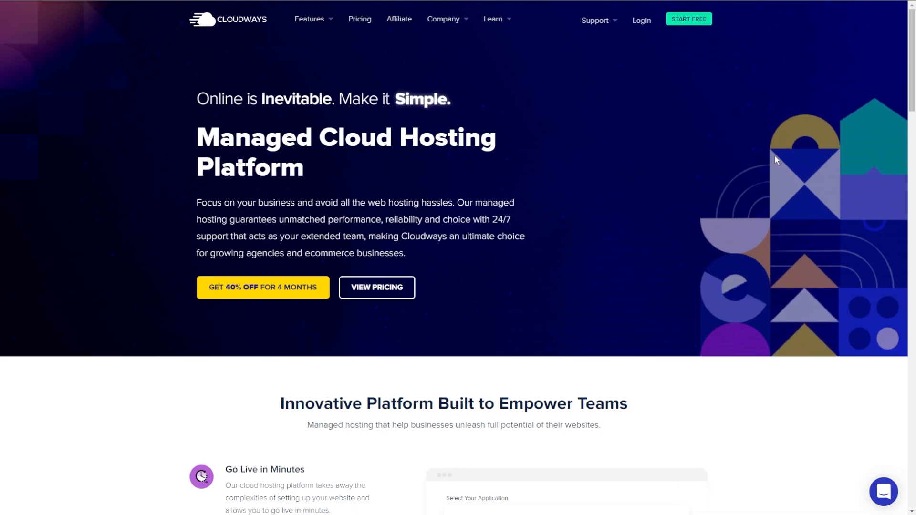
View Cloudways' managed hosting plans, starting at $12/mo.
{"action": "left_click", "coordinate": [367, 26]}
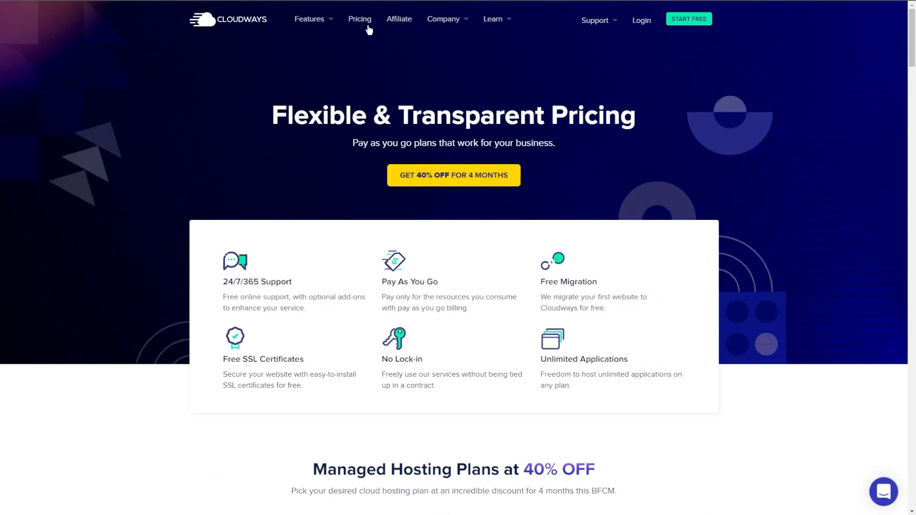
{"action": "left_click", "coordinate": [498, 180]}
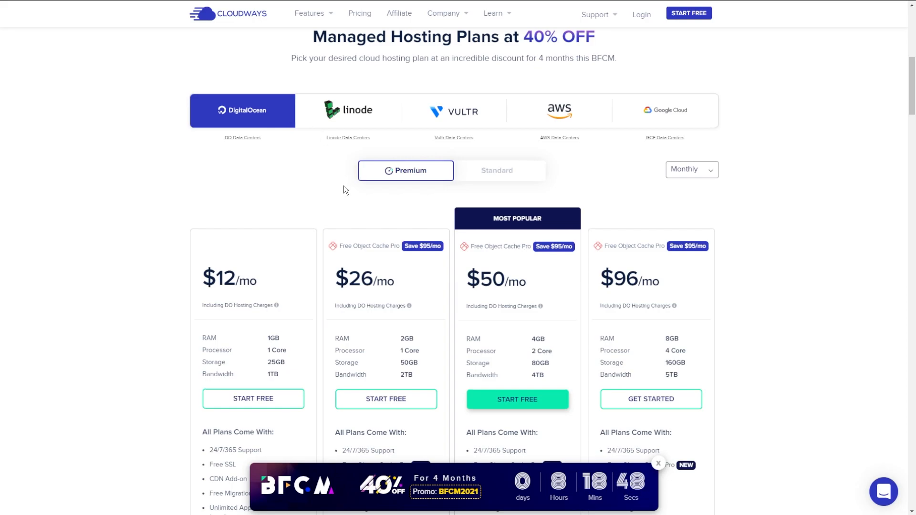
{"action": "scroll", "coordinate": [290, 181], "scroll_direction": "down", "scroll_amount": 4}
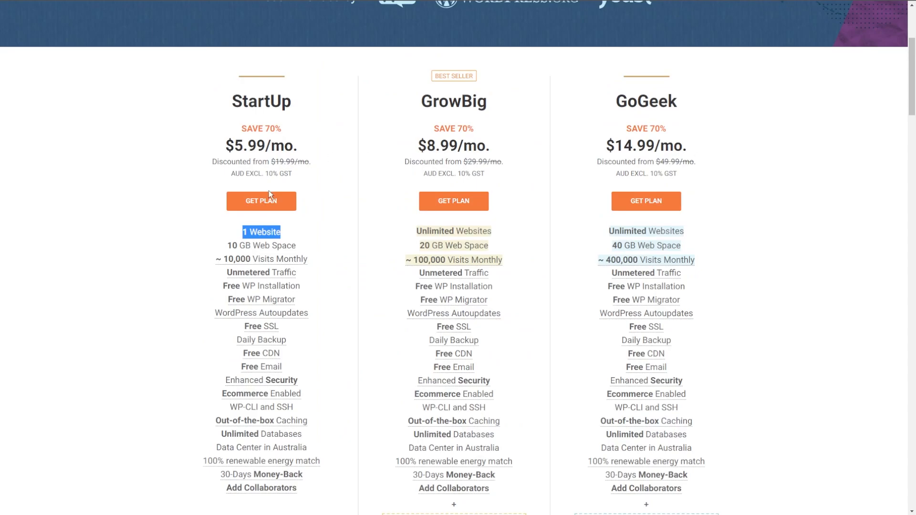
Choose SiteGround's StartUp plan with the existing domain yazbsf.com and proceed to Step 3.
{"action": "left_click", "coordinate": [272, 206]}
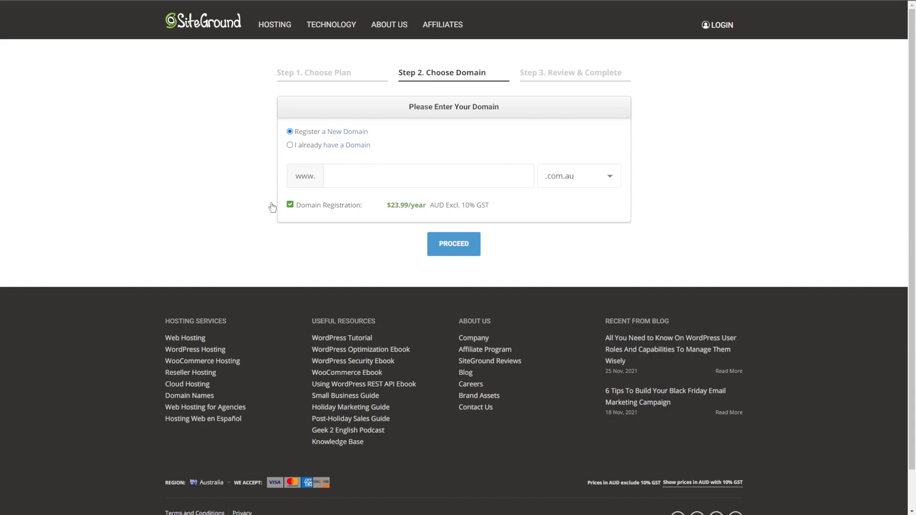
{"action": "left_click", "coordinate": [304, 147]}
{"action": "type", "text": "yazbsf.com"}
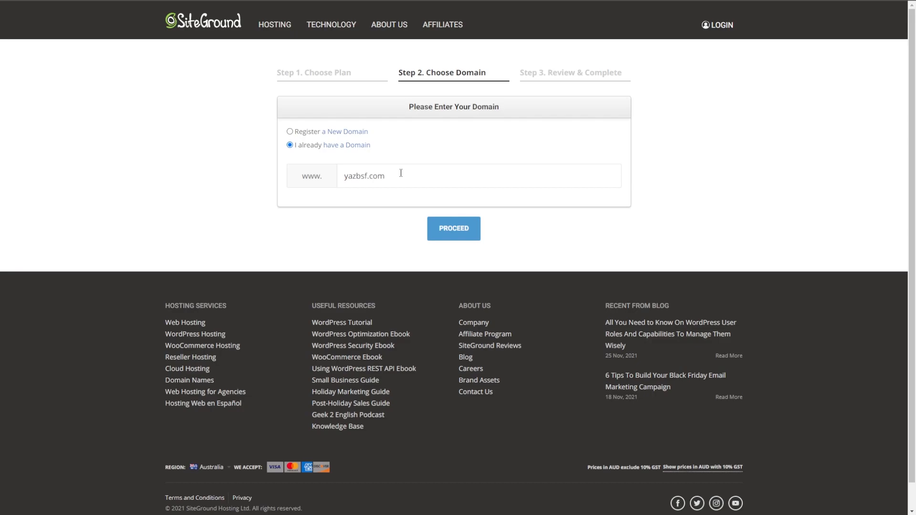
{"action": "left_click", "coordinate": [442, 235]}
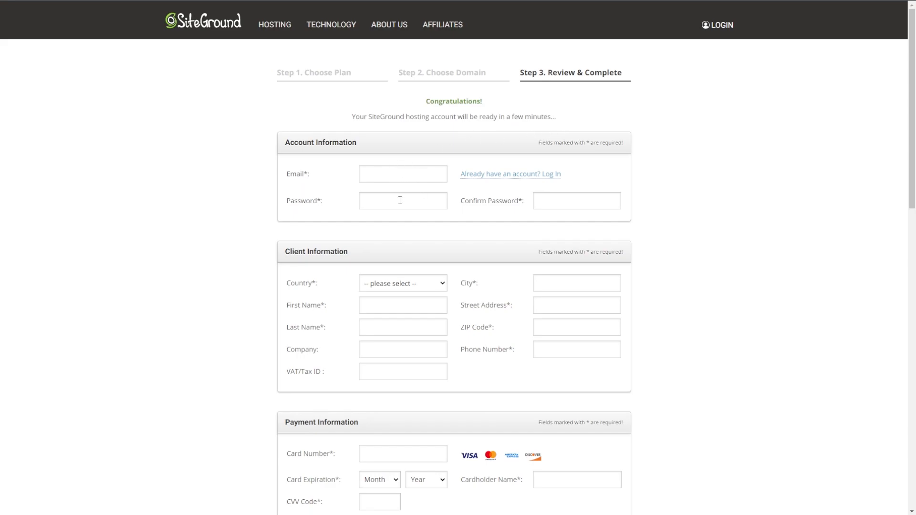
Check the 1-month price, then set the billing period back to 12 months.
{"action": "scroll", "coordinate": [699, 216], "scroll_direction": "down", "scroll_amount": 2}
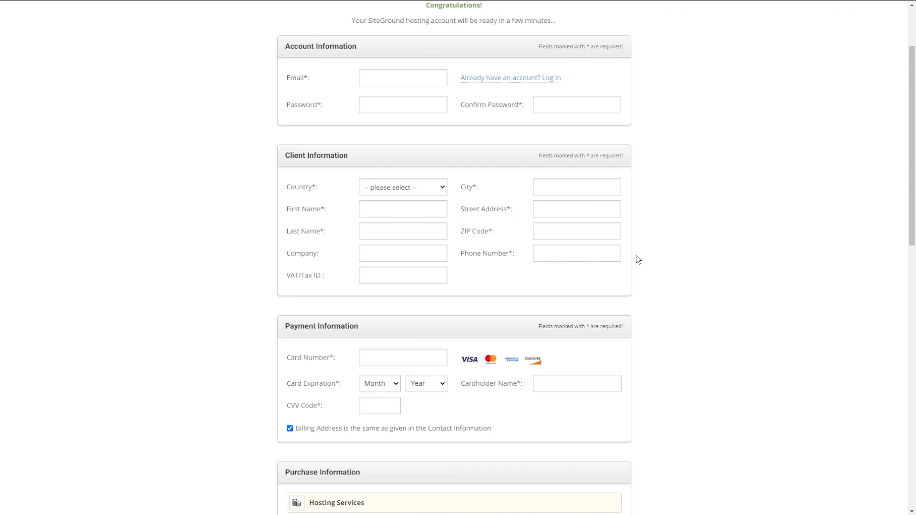
{"action": "scroll", "coordinate": [709, 298], "scroll_direction": "down", "scroll_amount": 3}
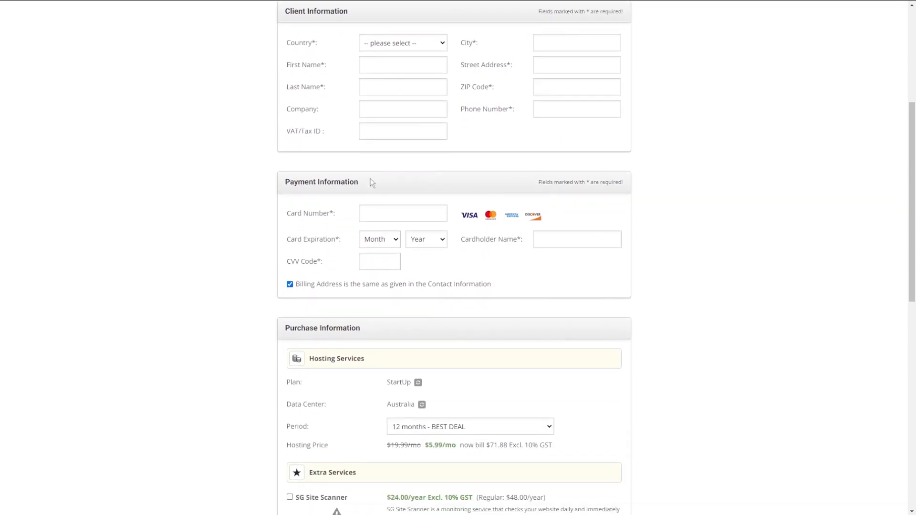
{"action": "scroll", "coordinate": [644, 258], "scroll_direction": "down", "scroll_amount": 4}
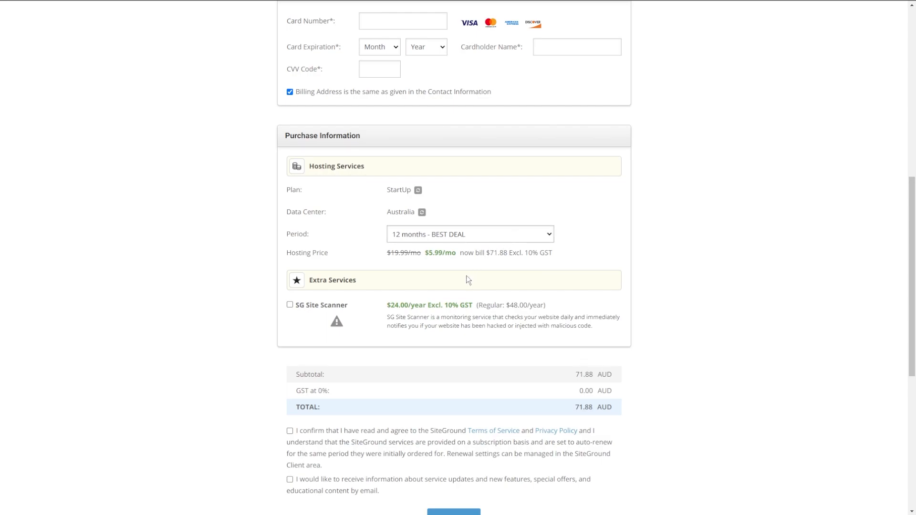
{"action": "left_click", "coordinate": [435, 249]}
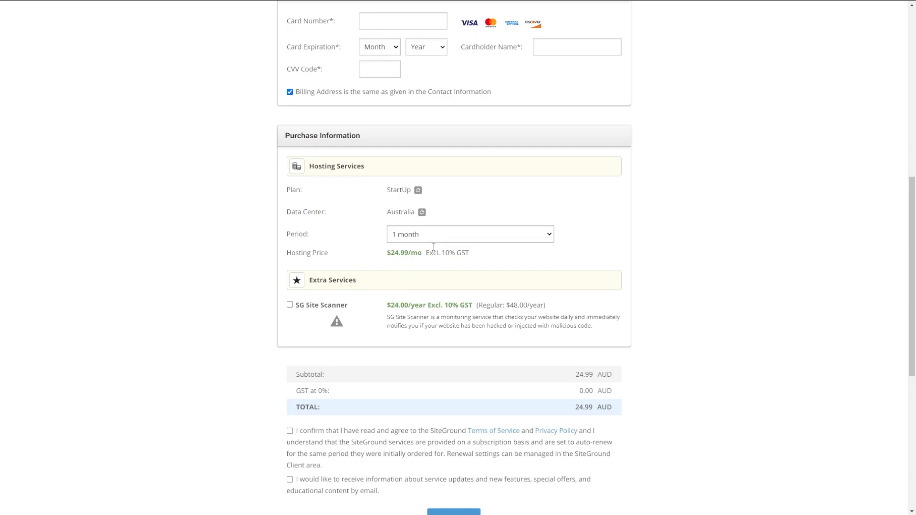
{"action": "key", "text": "Down"}
{"action": "scroll", "coordinate": [508, 267], "scroll_direction": "down", "scroll_amount": 2}
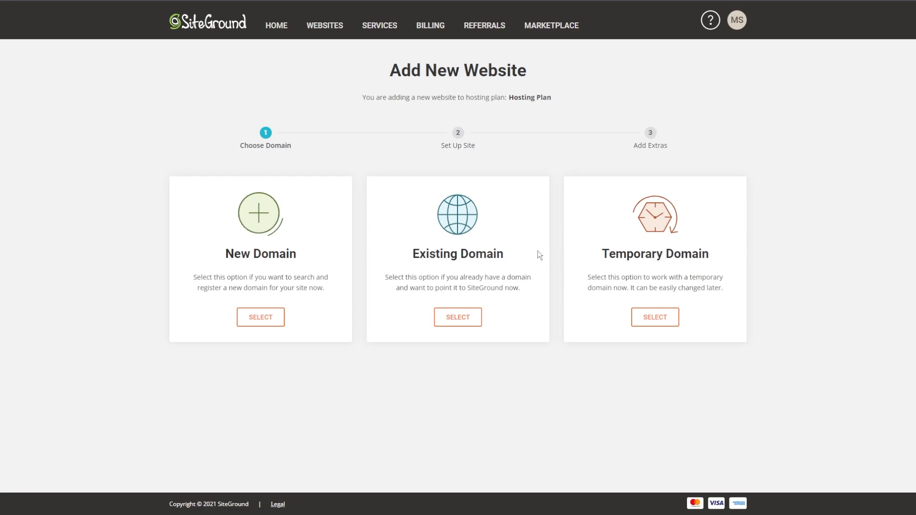
Use the already-owned domain yazbsf.com for the new SiteGround website.
{"action": "left_click", "coordinate": [459, 317]}
{"action": "left_click", "coordinate": [324, 391]}
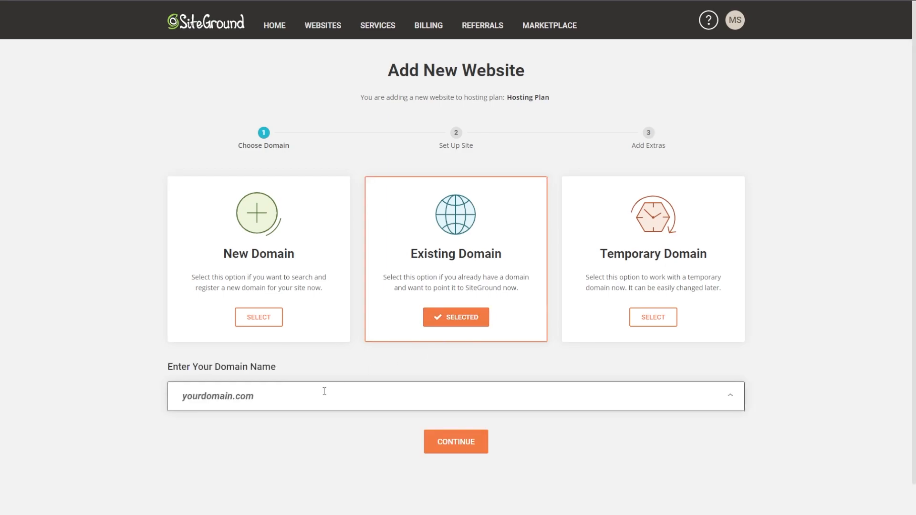
{"action": "type", "text": "yazbsf.com"}
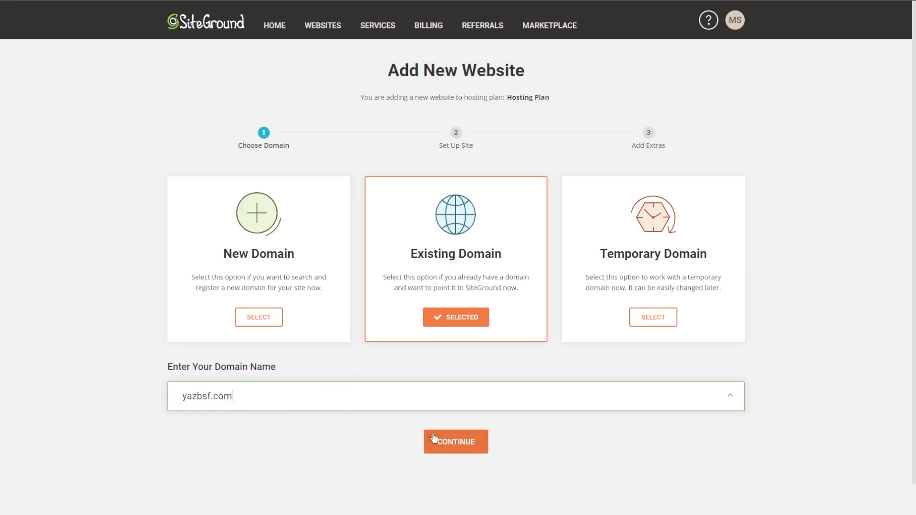
{"action": "left_click", "coordinate": [452, 445]}
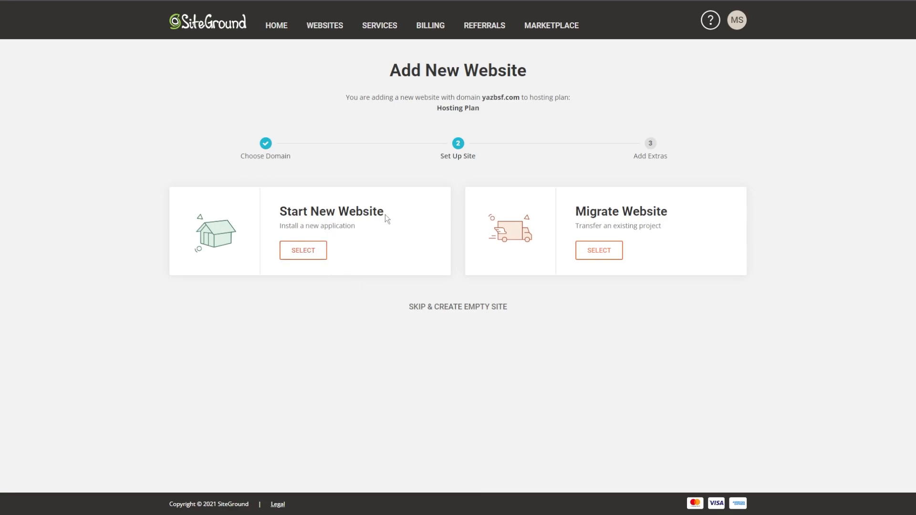
Start a new WordPress website with an admin login email and password.
{"action": "left_click", "coordinate": [306, 253]}
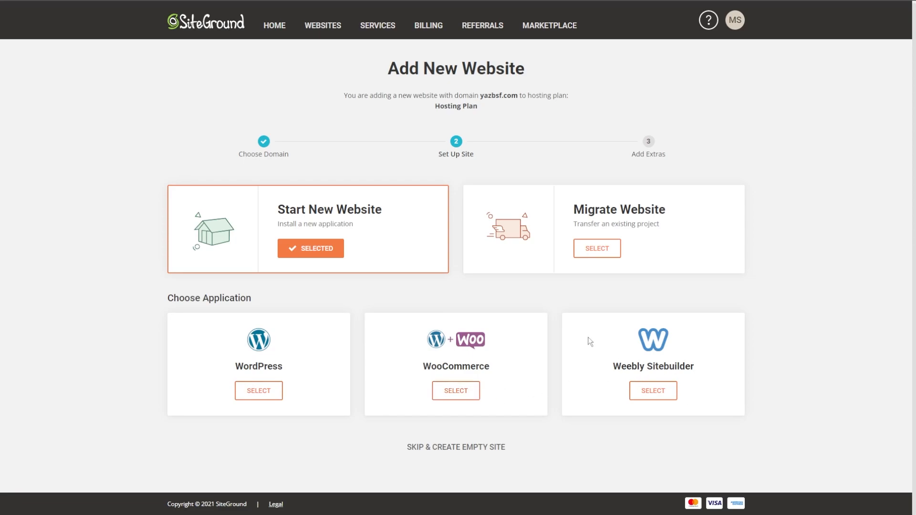
{"action": "left_click", "coordinate": [278, 393]}
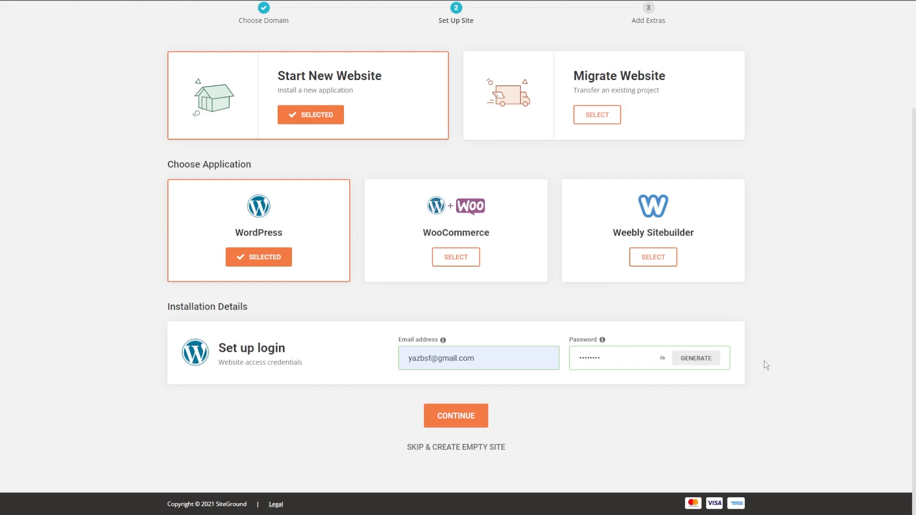
{"action": "left_click", "coordinate": [457, 419]}
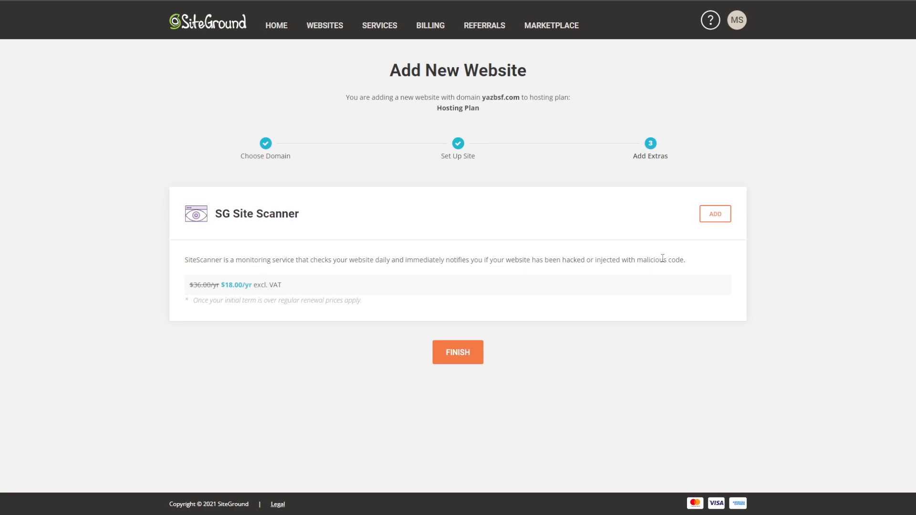
Finish creating the website without adding SG Site Scanner.
{"action": "left_click", "coordinate": [459, 354]}
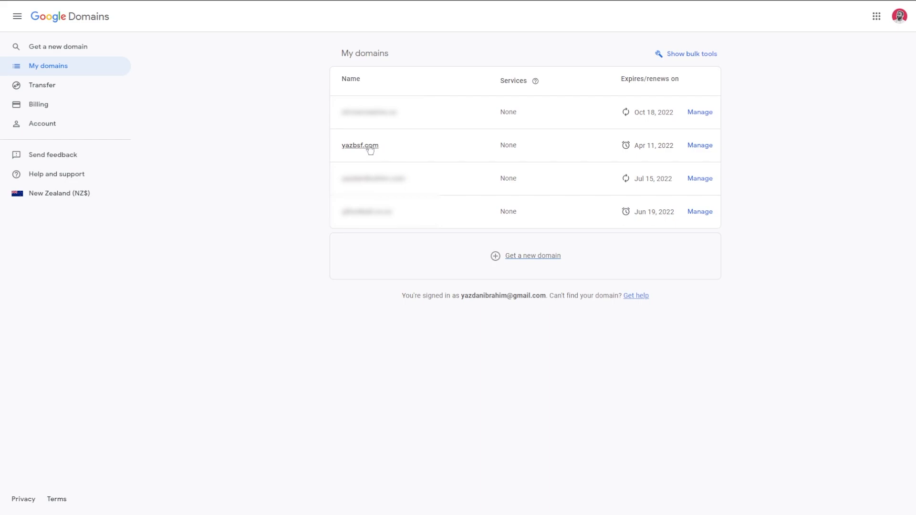
Open yazbsf.com's DNS custom name server settings in Google Domains for editing.
{"action": "left_click", "coordinate": [370, 146]}
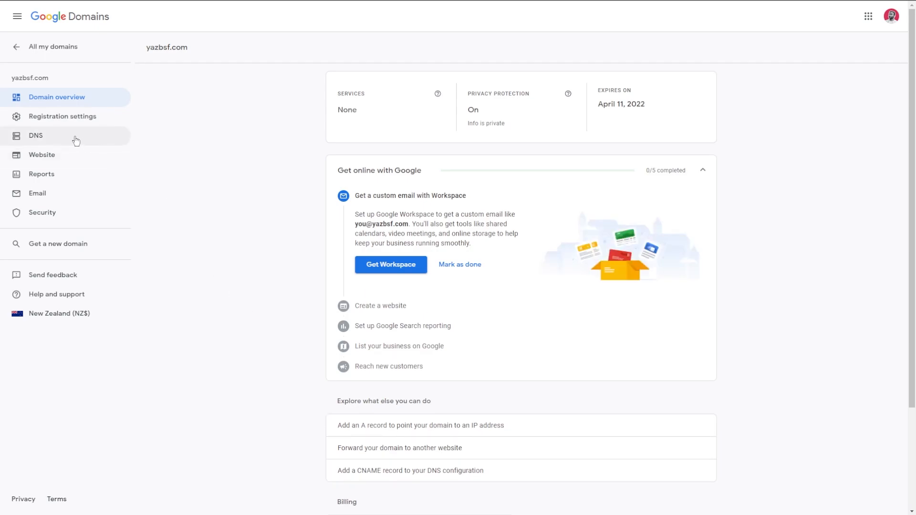
{"action": "left_click", "coordinate": [47, 139]}
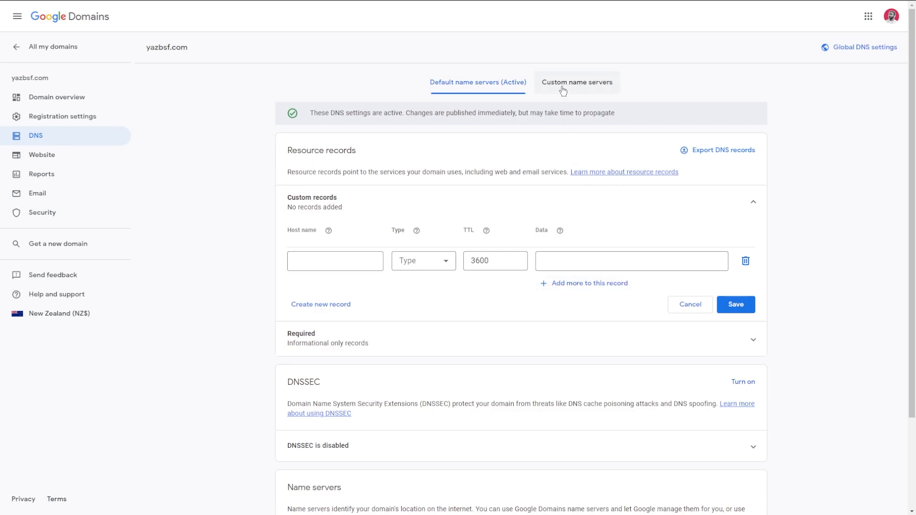
{"action": "left_click", "coordinate": [589, 90]}
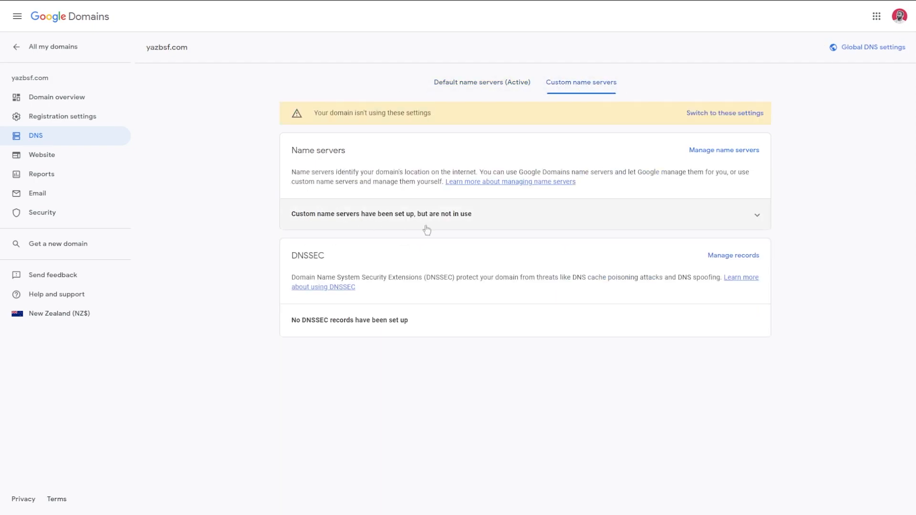
{"action": "left_click", "coordinate": [712, 158]}
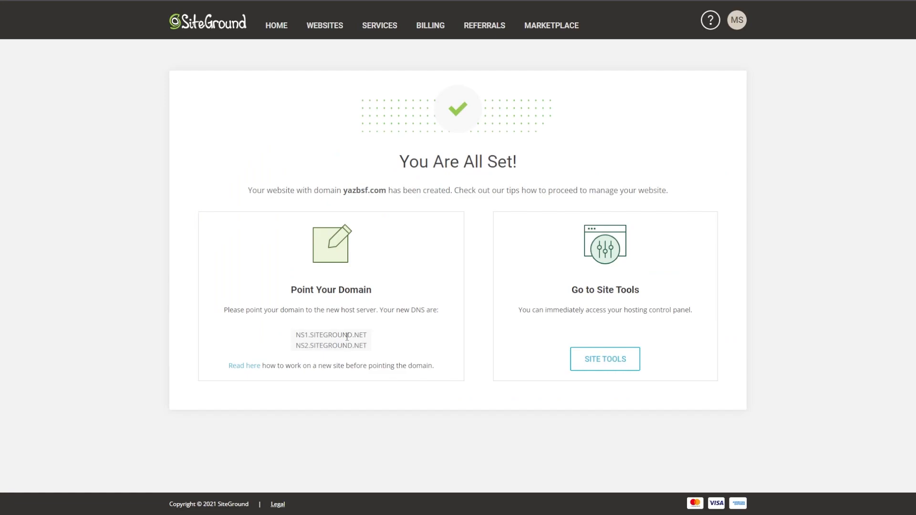
Set yazbsf.com's name servers to NS1.SITEGROUND.NET and NS2.SITEGROUND.NET, save, and activate them.
{"action": "left_click_drag", "start_coordinate": [368, 333], "coordinate": [294, 334]}
{"action": "key", "text": "ctrl+c"}
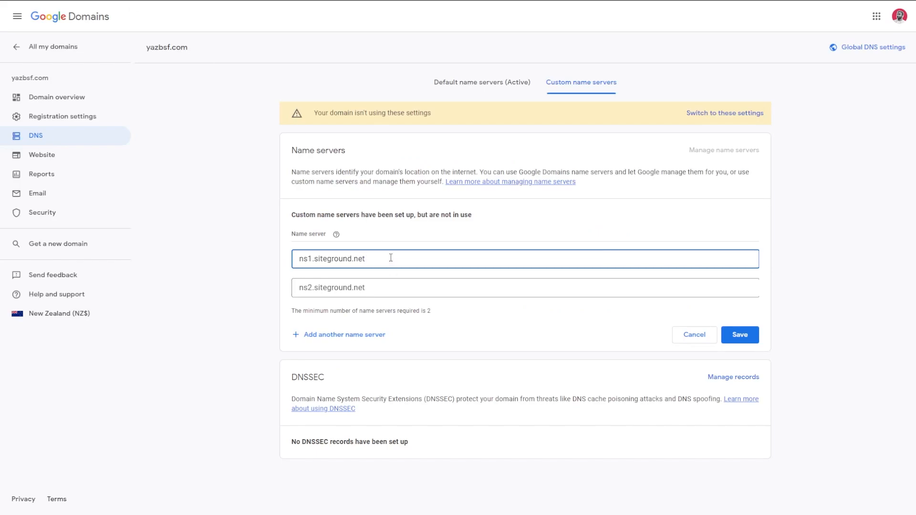
{"action": "left_click_drag", "start_coordinate": [370, 258], "coordinate": [254, 255]}
{"action": "key", "text": "ctrl+v"}
{"action": "left_click", "coordinate": [200, 1]}
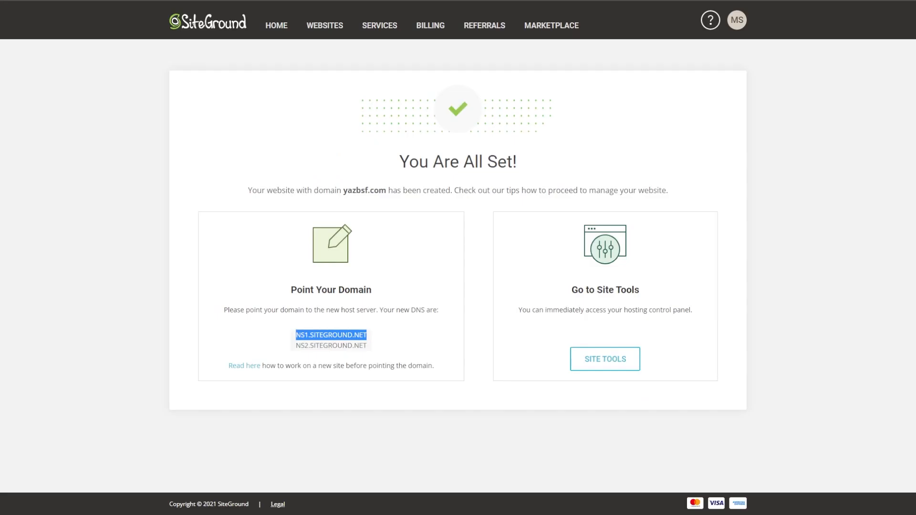
{"action": "left_click_drag", "start_coordinate": [367, 345], "coordinate": [295, 346]}
{"action": "key", "text": "ctrl+c"}
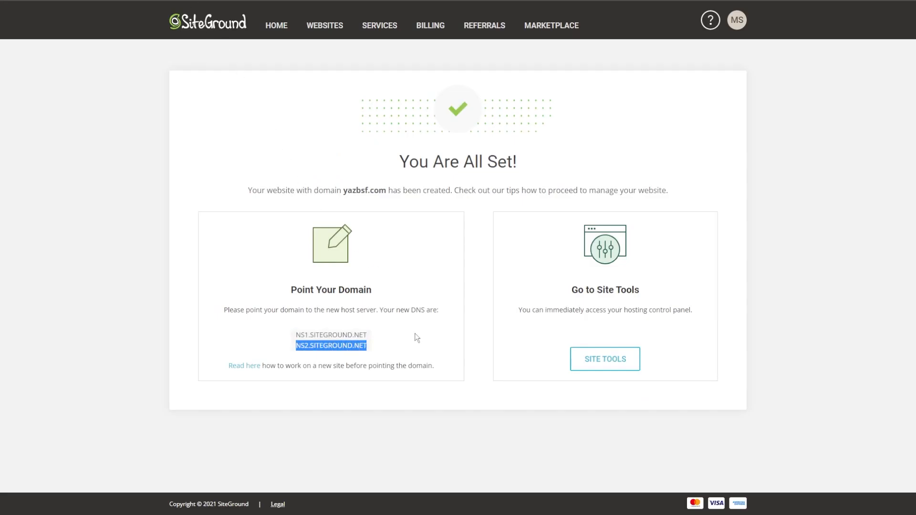
{"action": "left_click", "coordinate": [128, 1]}
{"action": "key", "text": "ctrl+v"}
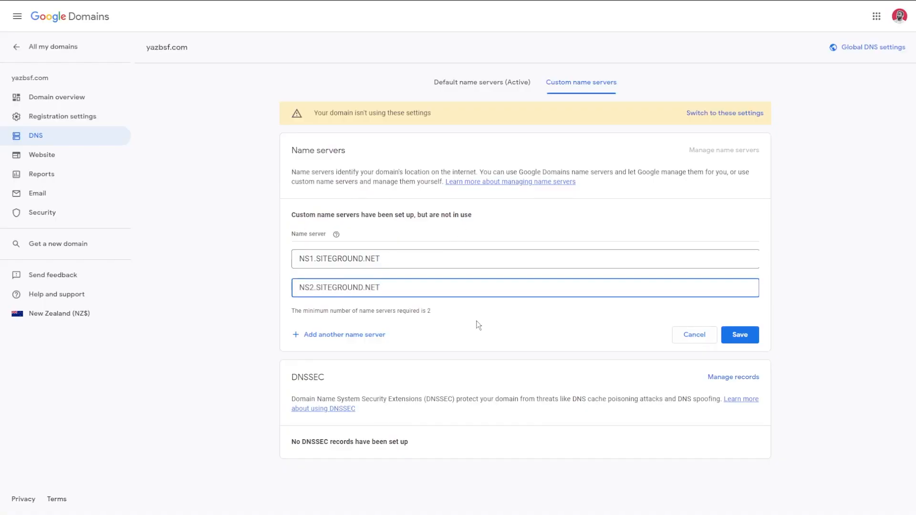
{"action": "left_click", "coordinate": [742, 336]}
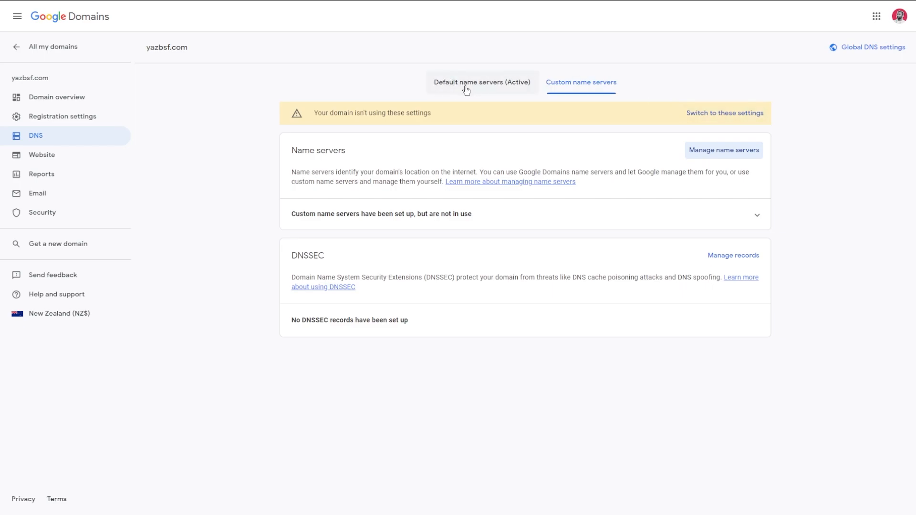
{"action": "left_click", "coordinate": [725, 116]}
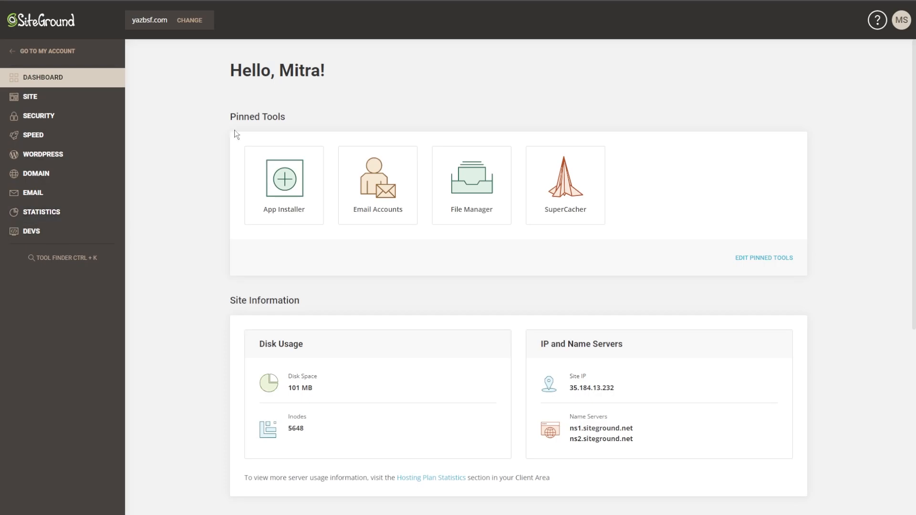
Log in to yazbsf.com's WordPress admin from Site Tools' WordPress Install & Manage.
{"action": "left_click", "coordinate": [70, 156]}
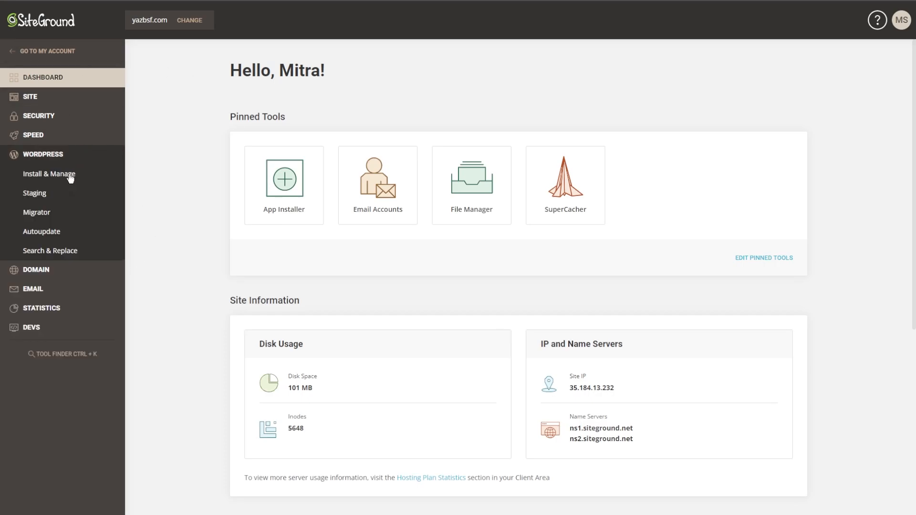
{"action": "left_click", "coordinate": [70, 176]}
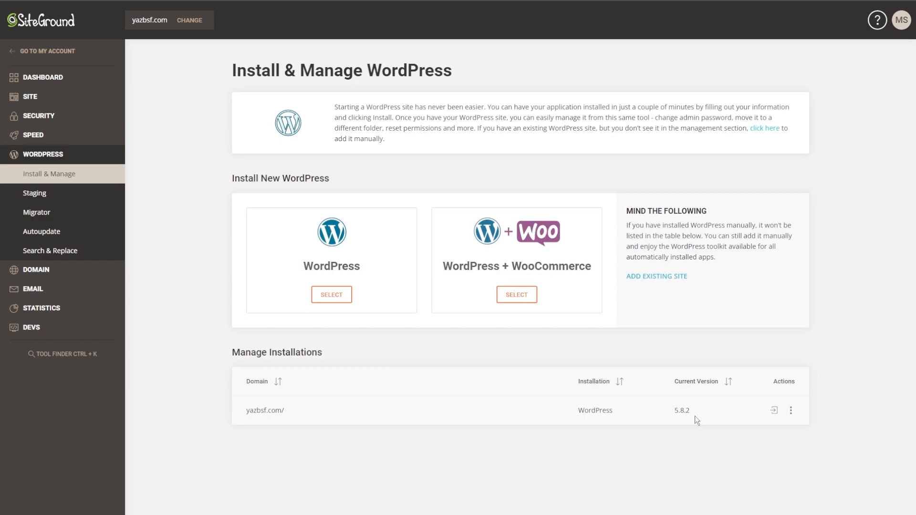
{"action": "left_click", "coordinate": [774, 411]}
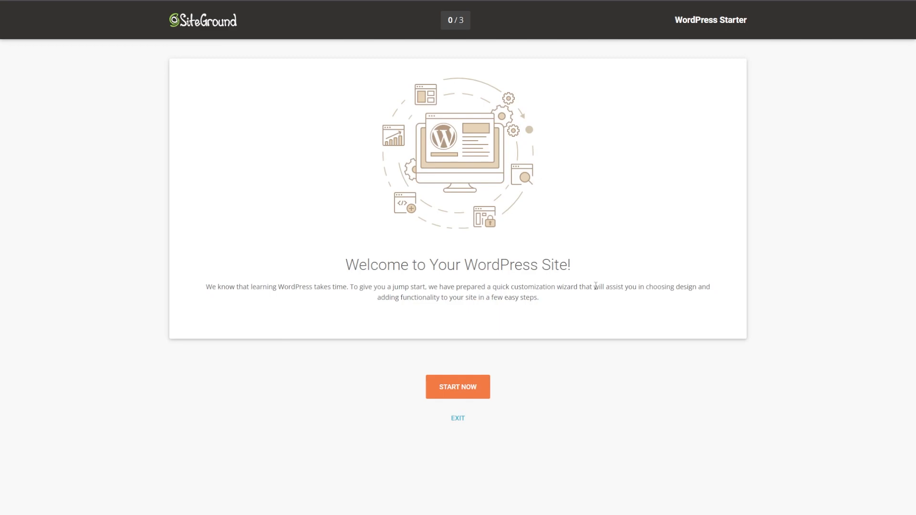
Exit the WordPress Starter wizard to reach the admin Dashboard.
{"action": "left_click", "coordinate": [458, 419]}
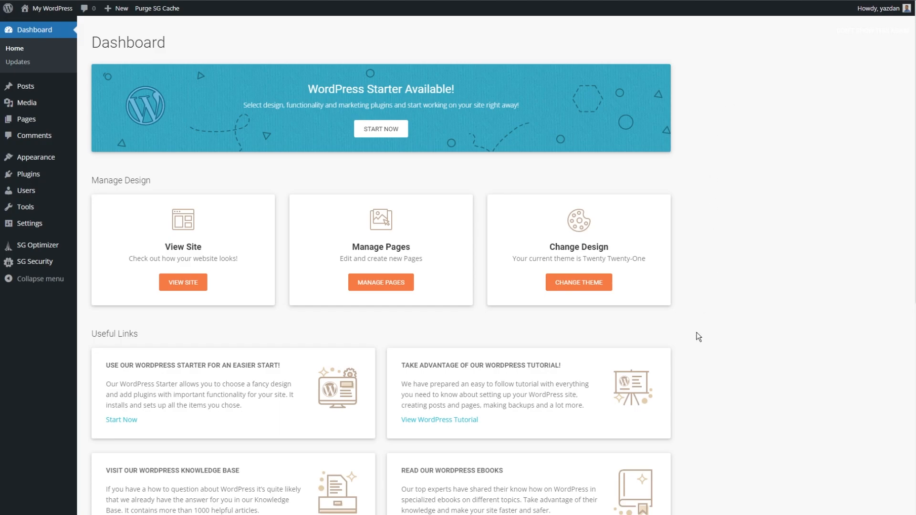
Deactivate the SiteGround Central, Optimizer and Security plugins in bulk.
{"action": "left_click", "coordinate": [23, 179]}
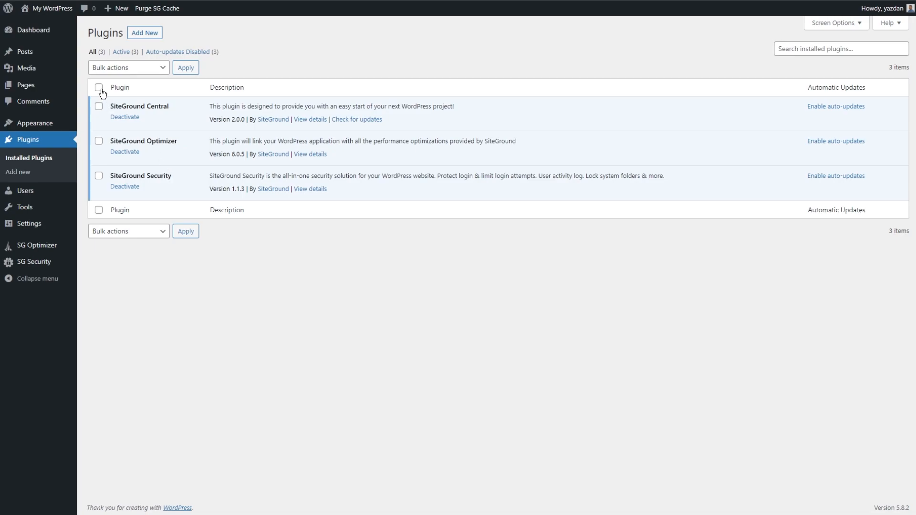
{"action": "left_click", "coordinate": [139, 72]}
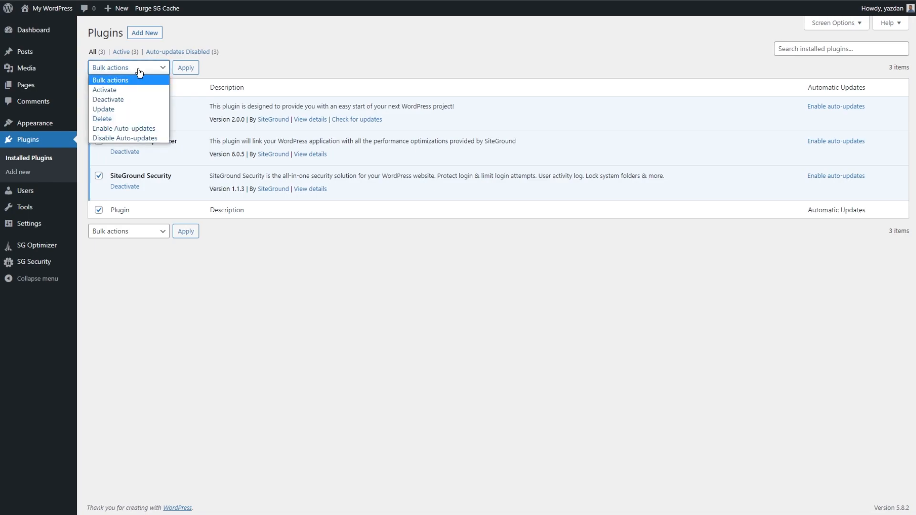
{"action": "left_click", "coordinate": [124, 98]}
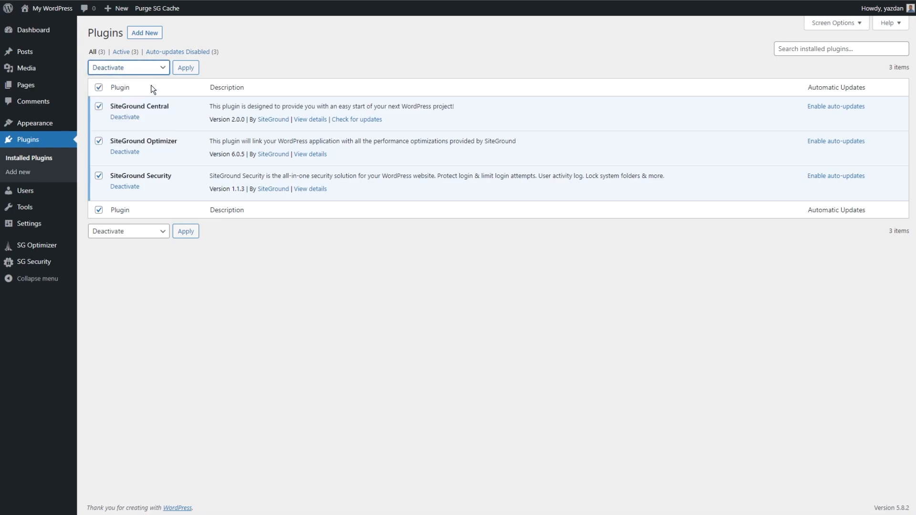
{"action": "left_click", "coordinate": [185, 71]}
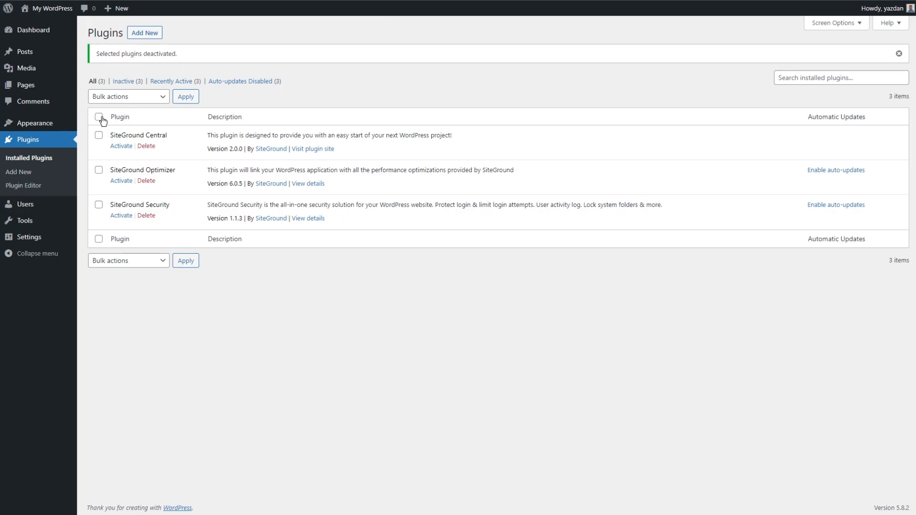
Delete the three deactivated SiteGround plugins along with their data.
{"action": "left_click", "coordinate": [126, 98]}
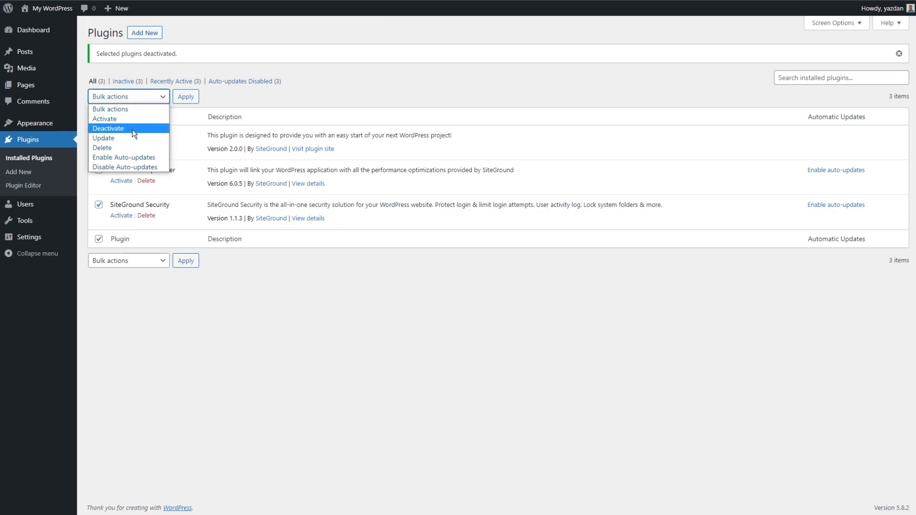
{"action": "left_click", "coordinate": [130, 148]}
{"action": "left_click", "coordinate": [186, 98]}
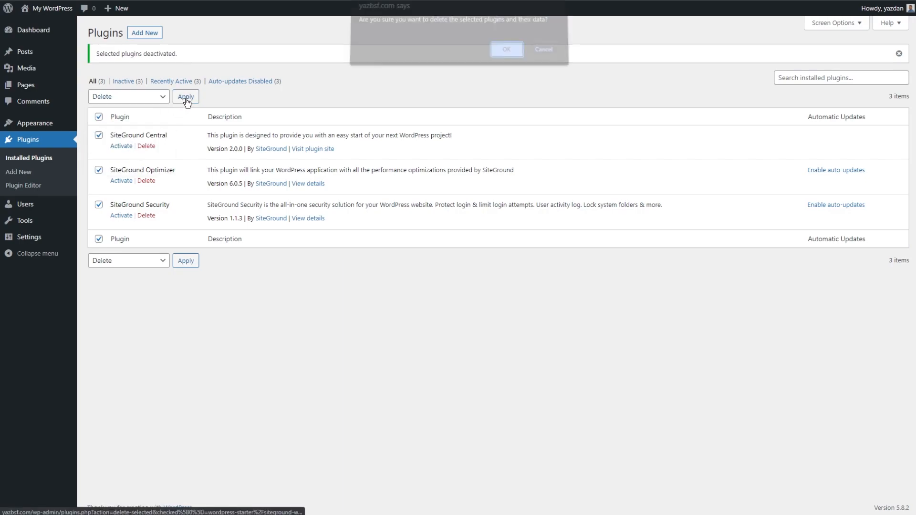
{"action": "left_click", "coordinate": [503, 56]}
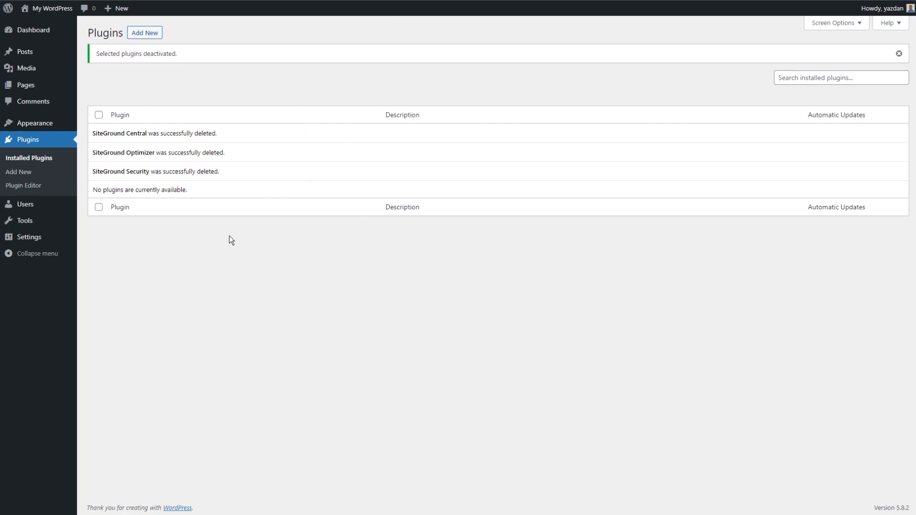
View the live yazbsf.com homepage showing 'Nothing here', then return to the Dashboard.
{"action": "mouse_move", "coordinate": [53, 11]}
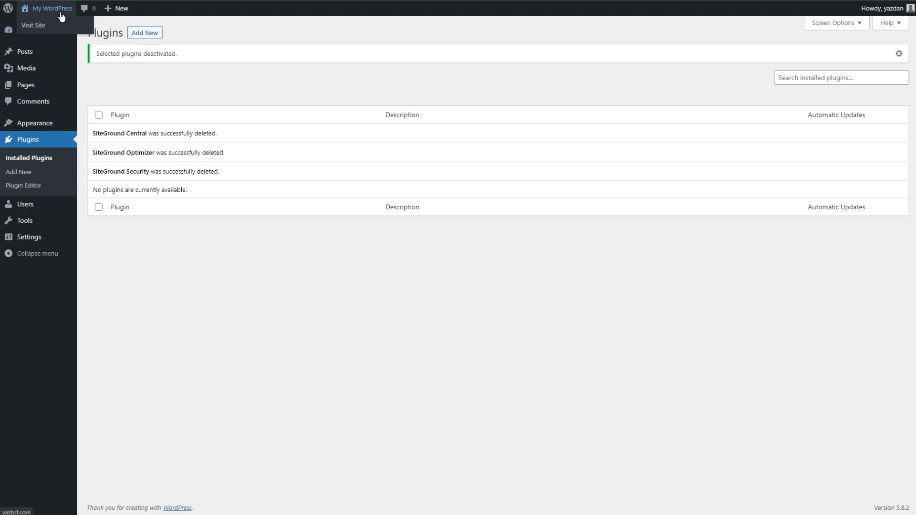
{"action": "left_click", "coordinate": [36, 30]}
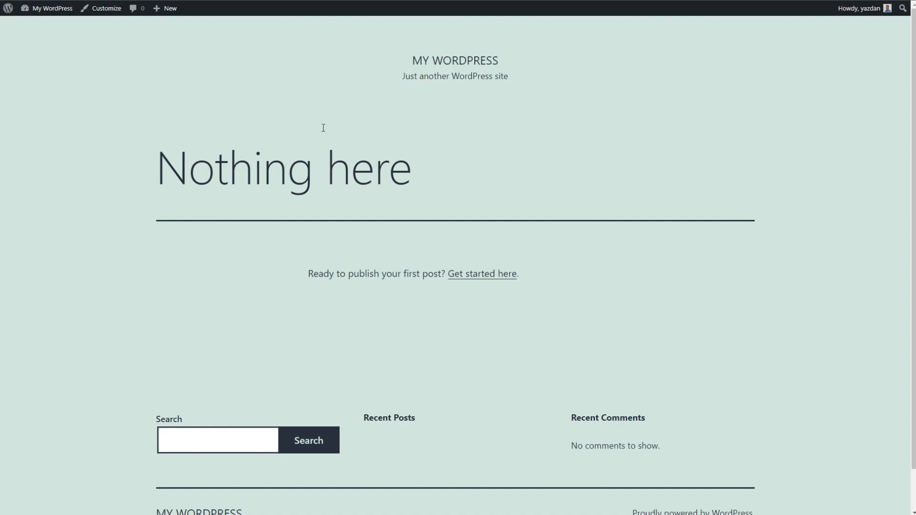
{"action": "mouse_move", "coordinate": [46, 16]}
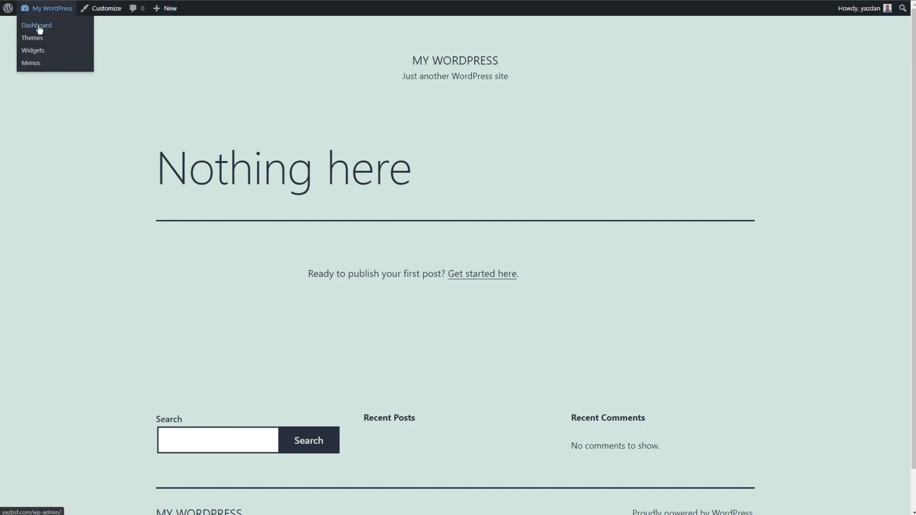
{"action": "left_click", "coordinate": [39, 30]}
Browse popular installable themes like Astra via Appearance > Themes > Add New.
{"action": "mouse_move", "coordinate": [45, 157]}
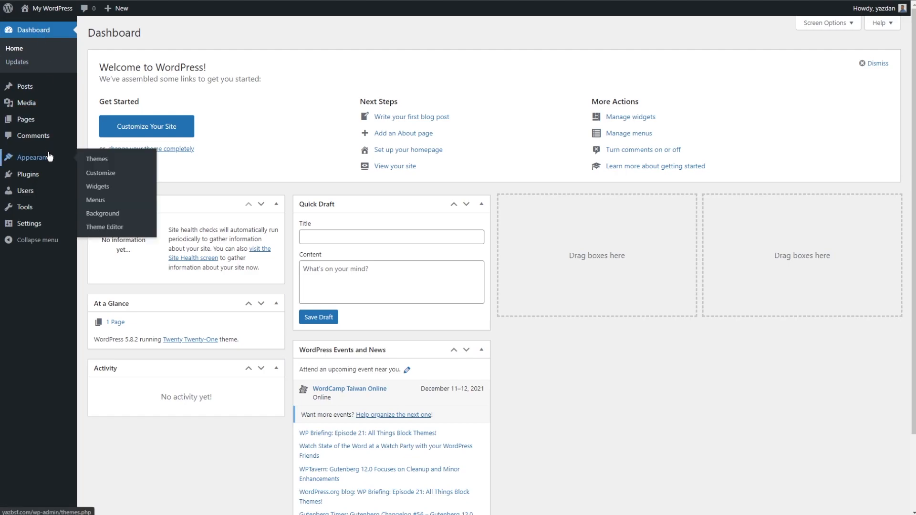
{"action": "left_click", "coordinate": [101, 163]}
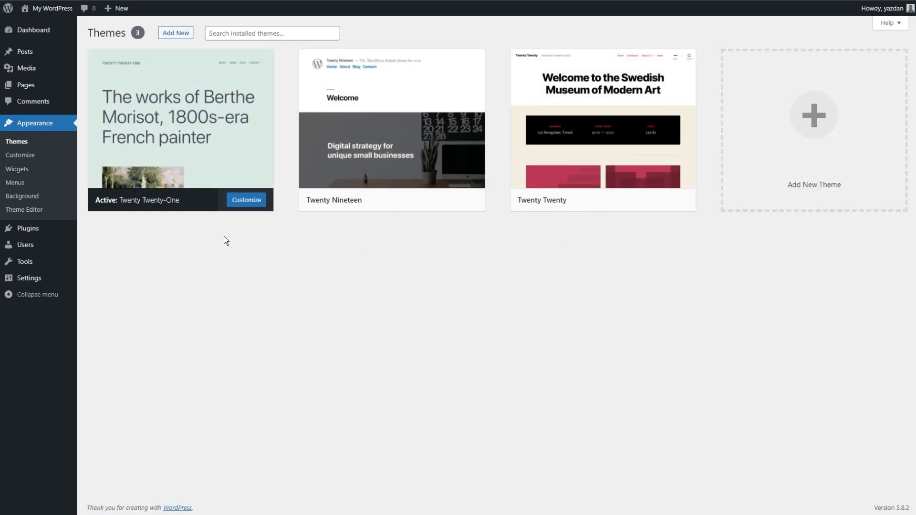
{"action": "left_click", "coordinate": [178, 35]}
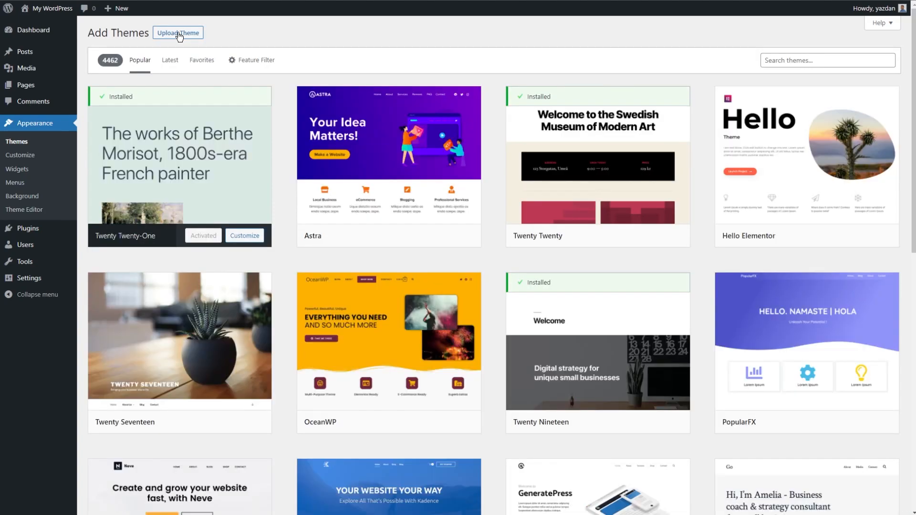
{"action": "mouse_move", "coordinate": [391, 189]}
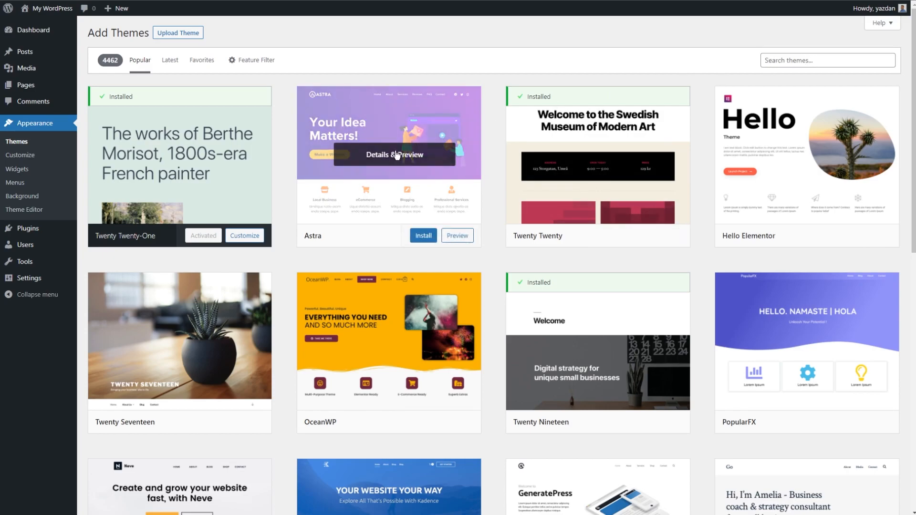
Install and activate the Astra theme from its Details & Preview page.
{"action": "left_click", "coordinate": [384, 156]}
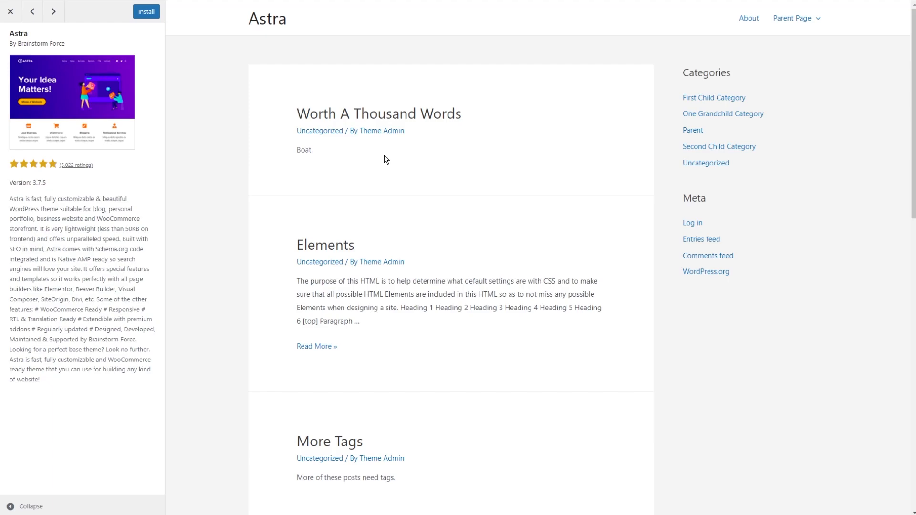
{"action": "left_click", "coordinate": [149, 16]}
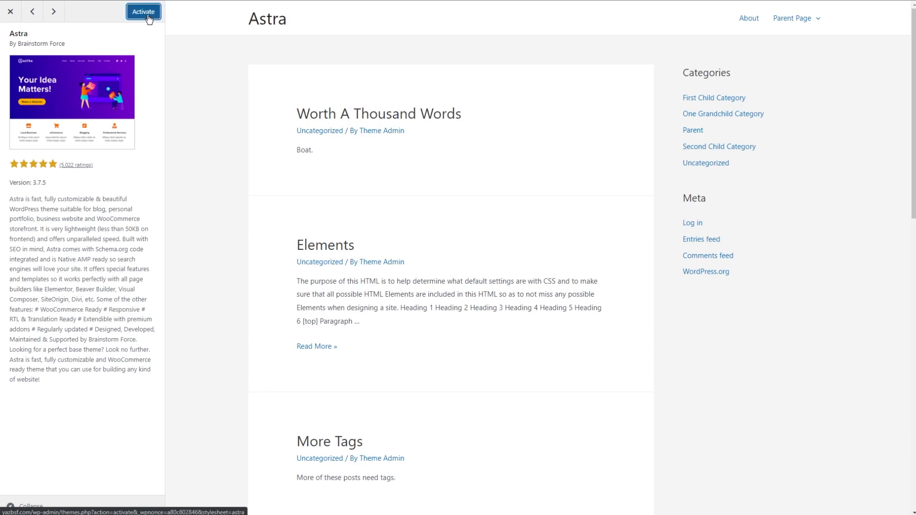
{"action": "left_click", "coordinate": [144, 12]}
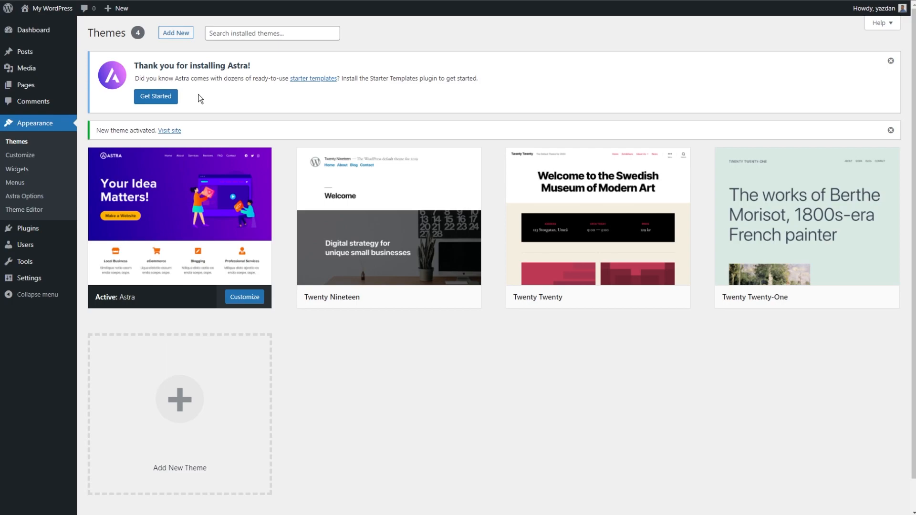
Search Add New Plugins for 'starter templates', then install and activate Starter Templates.
{"action": "mouse_move", "coordinate": [29, 230]}
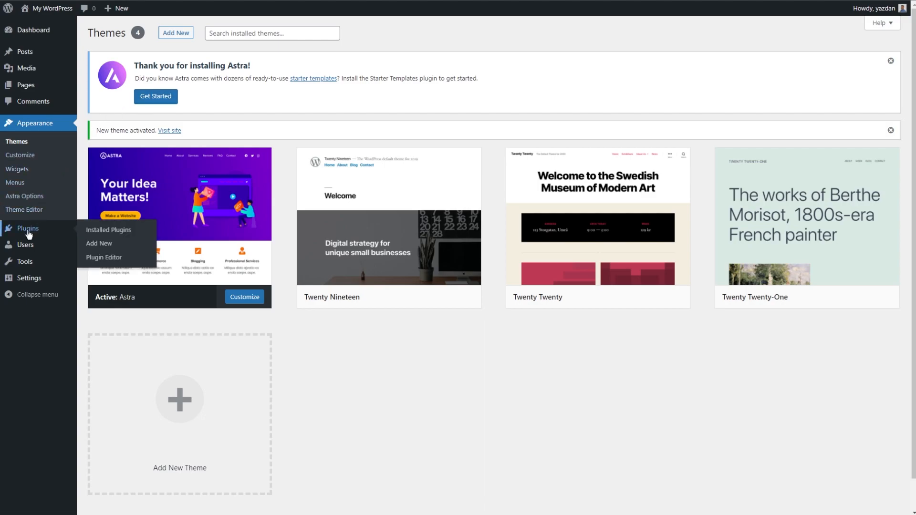
{"action": "left_click", "coordinate": [99, 244]}
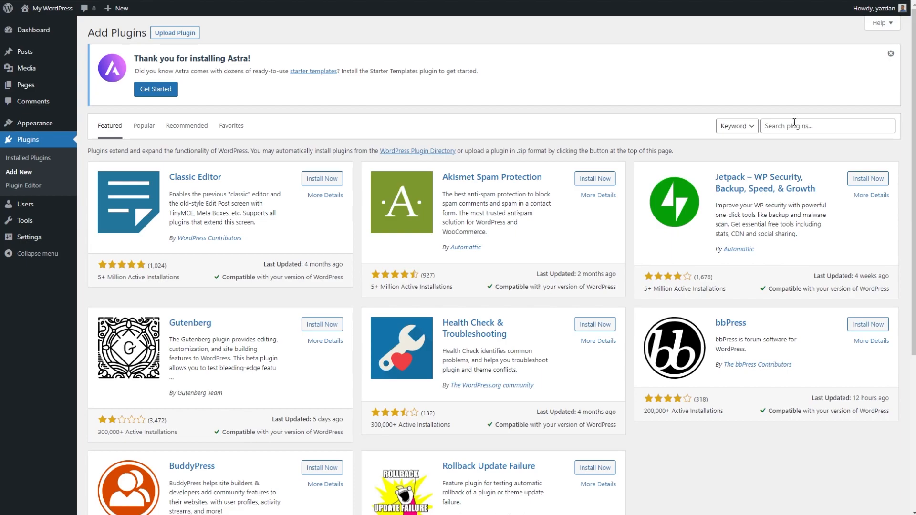
{"action": "left_click", "coordinate": [794, 122]}
{"action": "type", "text": "starter templates"}
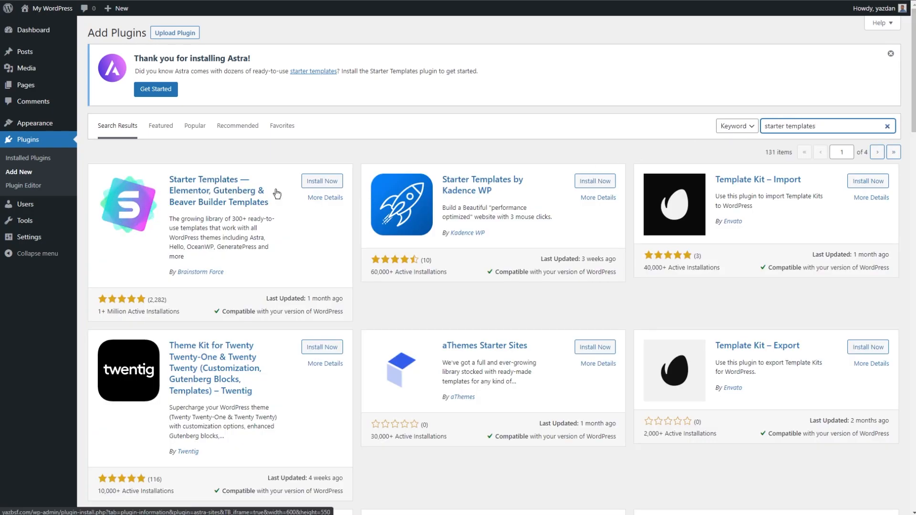
{"action": "left_click", "coordinate": [314, 186]}
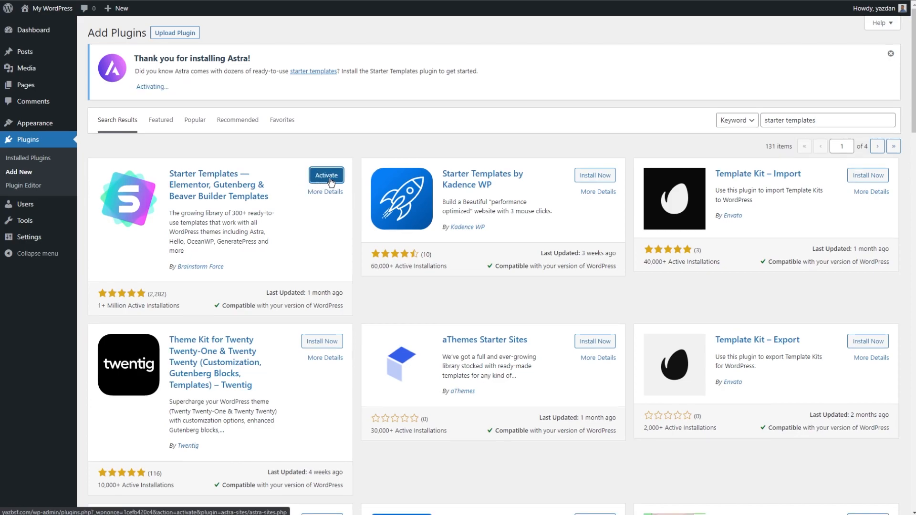
{"action": "left_click", "coordinate": [330, 179]}
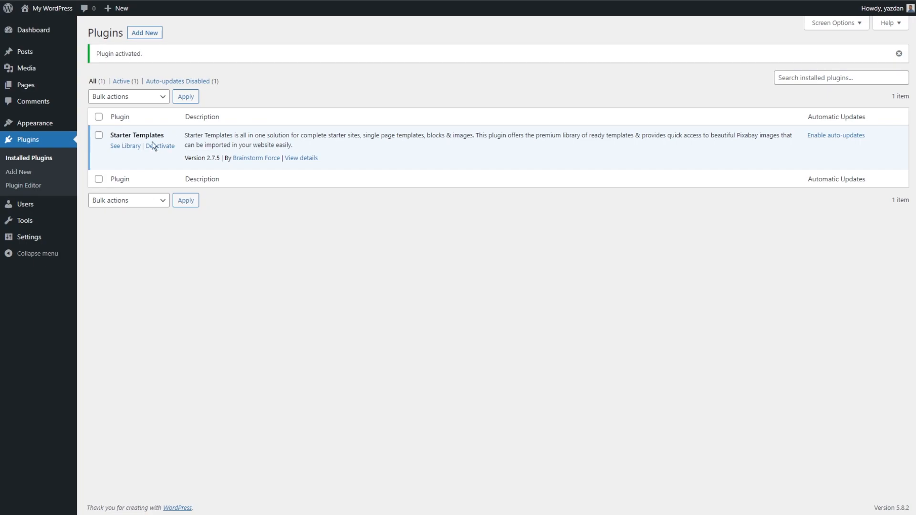
Open the Starter Templates library and choose Build Your Website Now.
{"action": "left_click", "coordinate": [131, 147]}
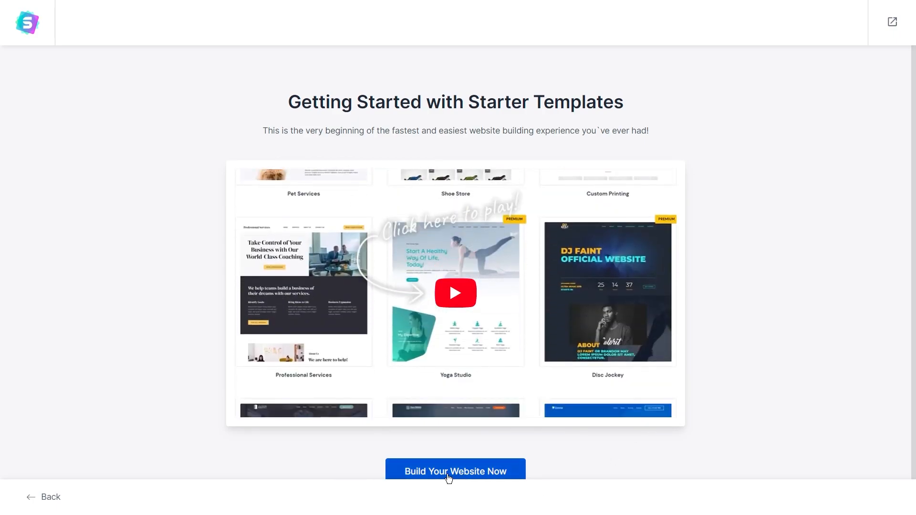
{"action": "left_click", "coordinate": [453, 476]}
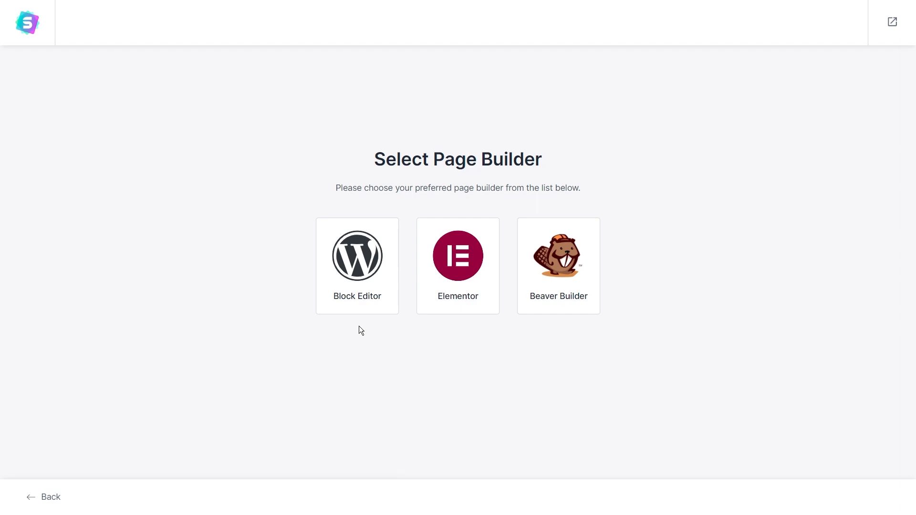
{"action": "left_click", "coordinate": [378, 297]}
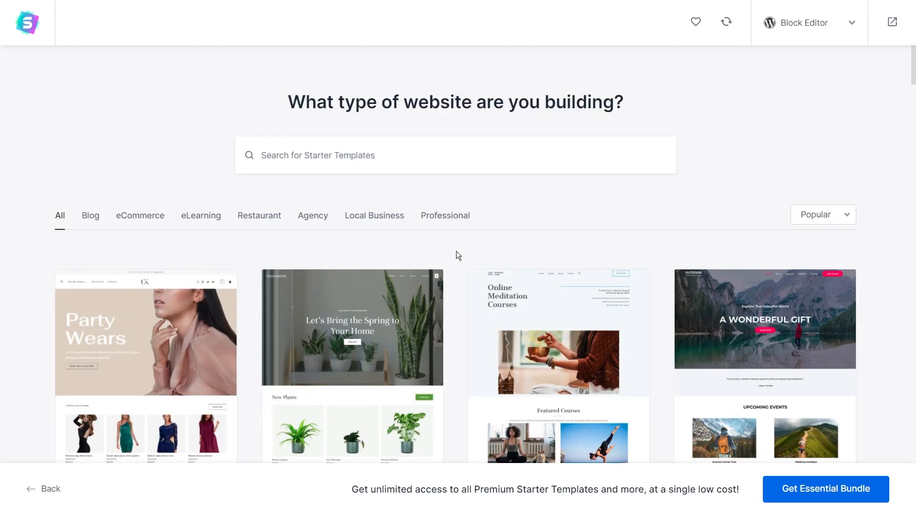
{"action": "scroll", "coordinate": [454, 257], "scroll_direction": "down", "scroll_amount": 4}
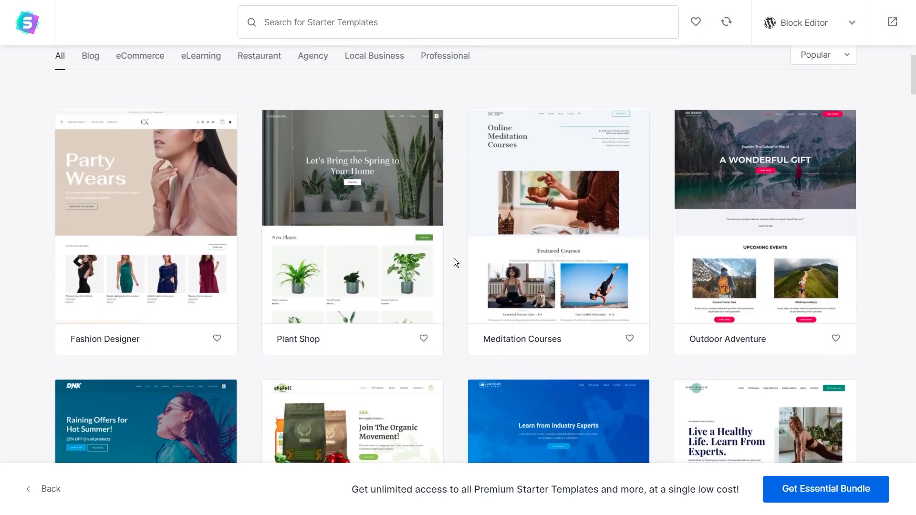
{"action": "scroll", "coordinate": [455, 260], "scroll_direction": "down", "scroll_amount": 6}
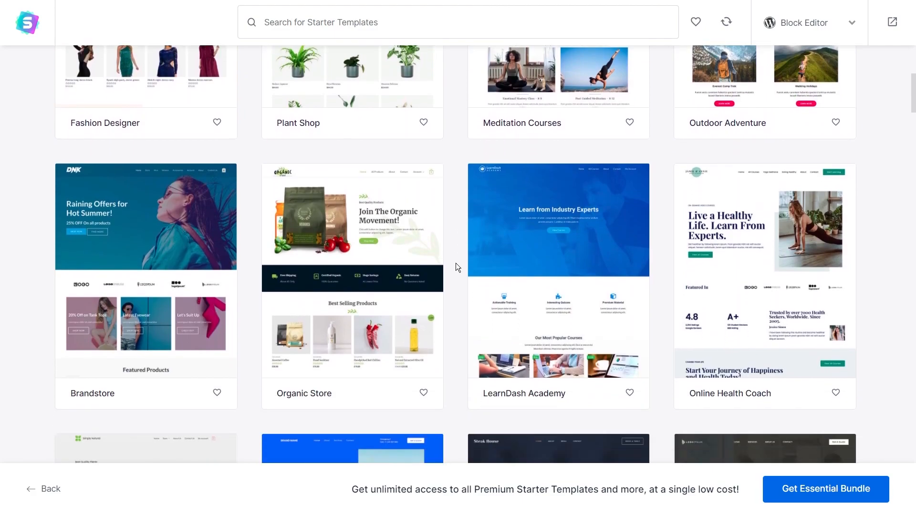
{"action": "scroll", "coordinate": [456, 266], "scroll_direction": "down", "scroll_amount": 3}
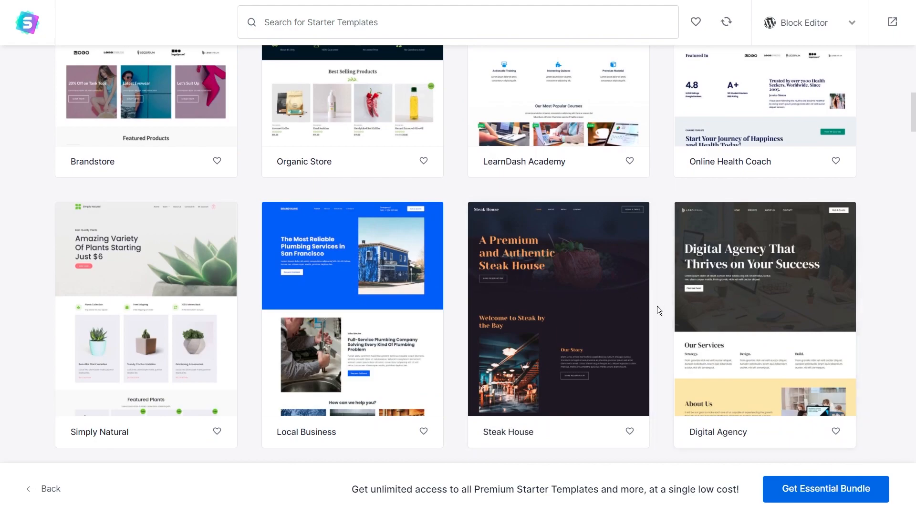
{"action": "scroll", "coordinate": [452, 301], "scroll_direction": "down", "scroll_amount": 3}
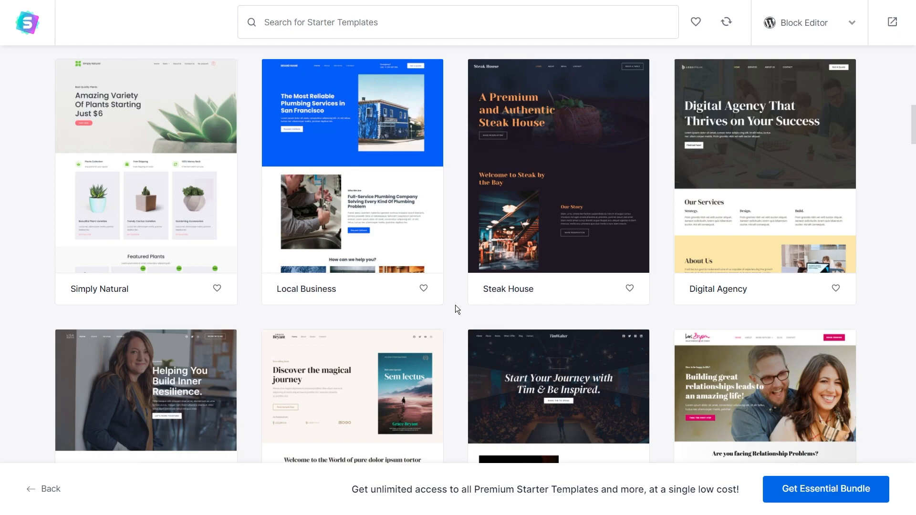
{"action": "scroll", "coordinate": [455, 305], "scroll_direction": "down", "scroll_amount": 8}
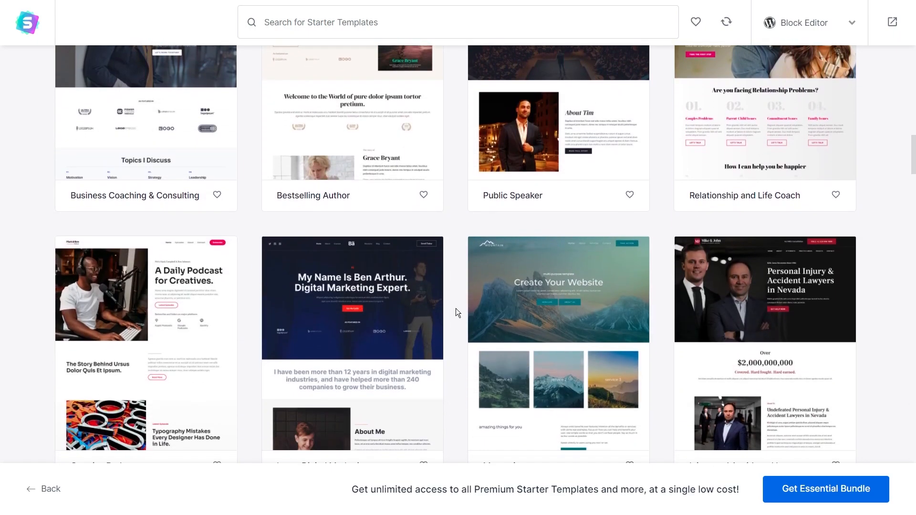
{"action": "scroll", "coordinate": [456, 308], "scroll_direction": "down", "scroll_amount": 8}
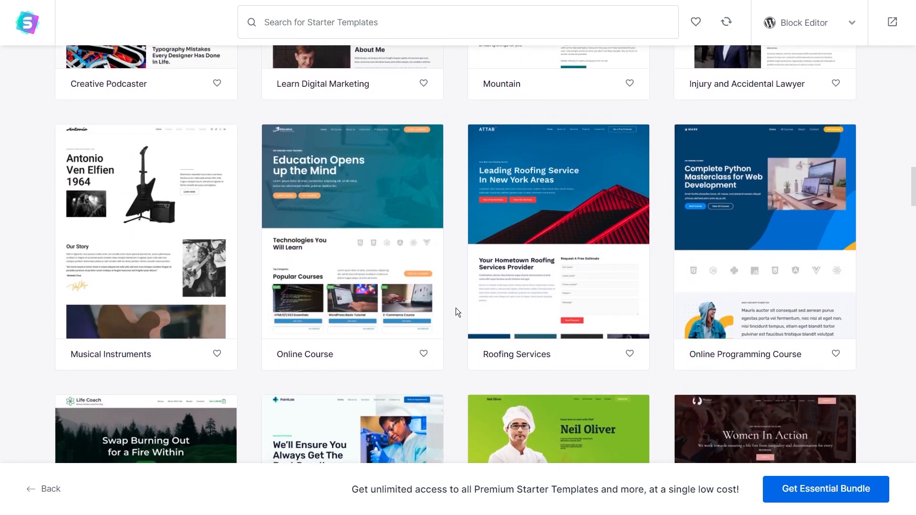
{"action": "scroll", "coordinate": [456, 307], "scroll_direction": "down", "scroll_amount": 12}
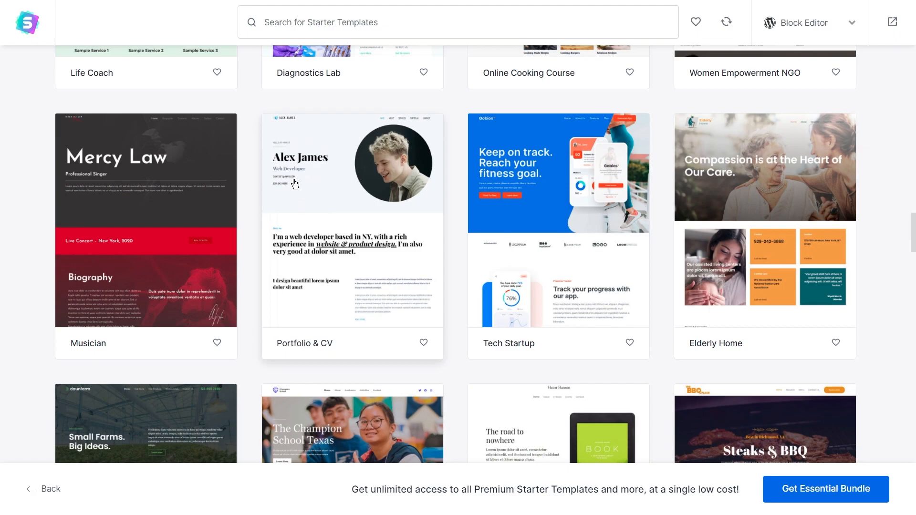
Select the Portfolio & CV template and scroll through its live preview, returning to the top.
{"action": "left_click", "coordinate": [343, 211]}
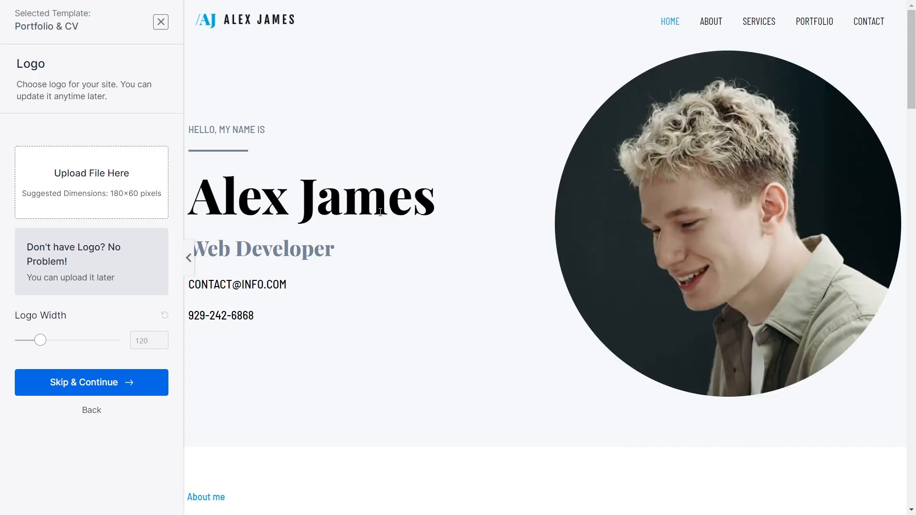
{"action": "scroll", "coordinate": [501, 210], "scroll_direction": "down", "scroll_amount": 6}
{"action": "scroll", "coordinate": [499, 219], "scroll_direction": "down", "scroll_amount": 3}
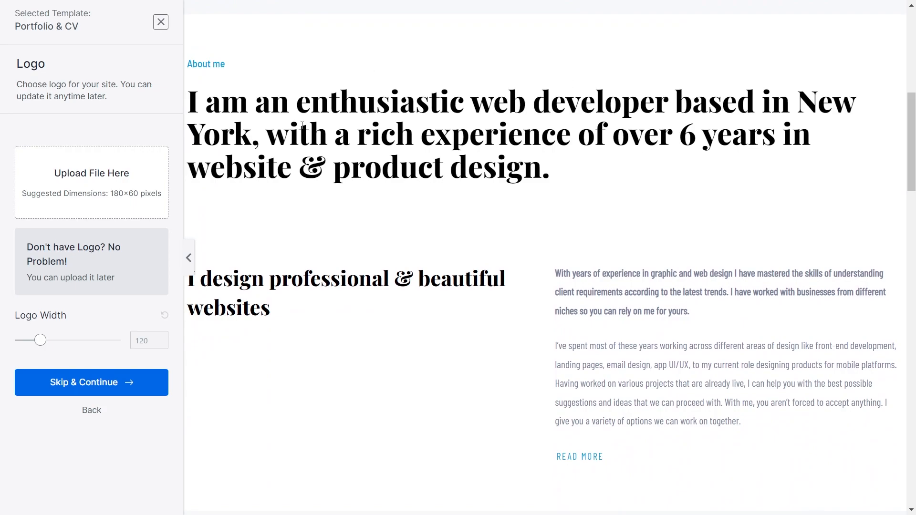
{"action": "scroll", "coordinate": [542, 210], "scroll_direction": "down", "scroll_amount": 3}
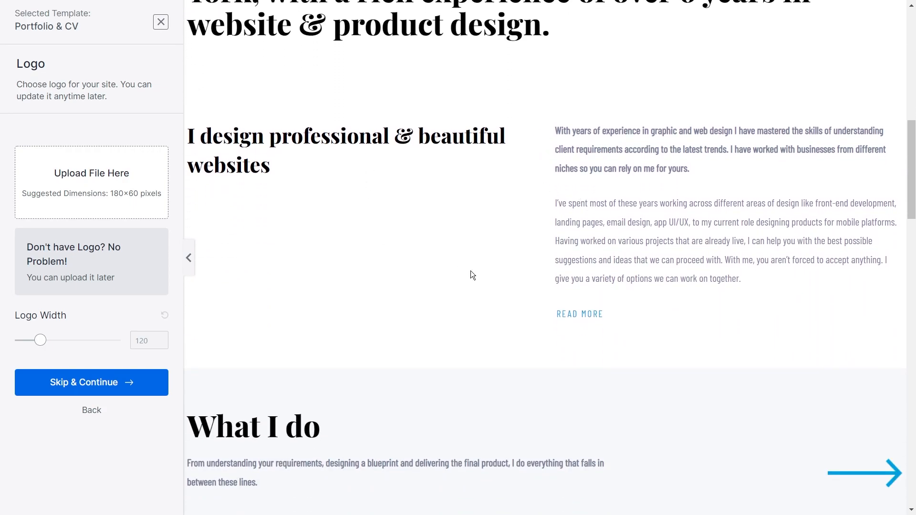
{"action": "scroll", "coordinate": [467, 272], "scroll_direction": "down", "scroll_amount": 5}
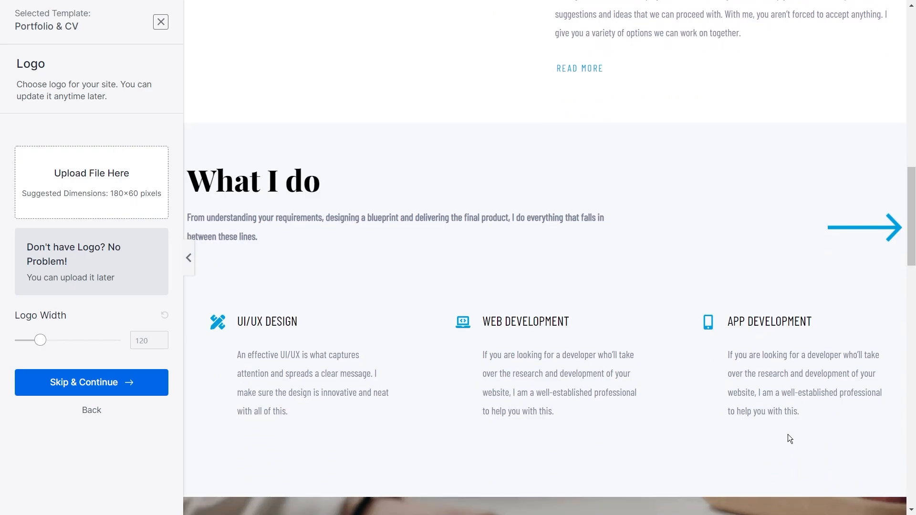
{"action": "scroll", "coordinate": [789, 435], "scroll_direction": "down", "scroll_amount": 15}
{"action": "scroll", "coordinate": [590, 224], "scroll_direction": "down", "scroll_amount": 20}
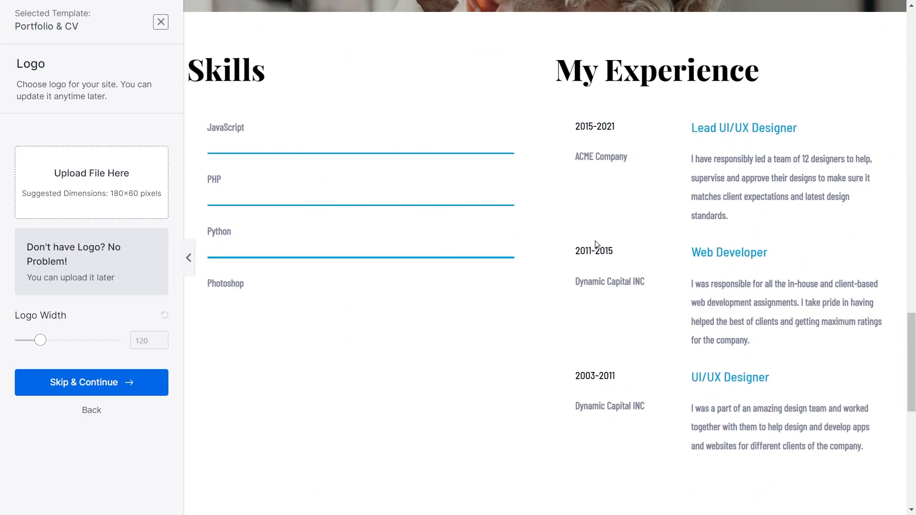
{"action": "scroll", "coordinate": [626, 315], "scroll_direction": "down", "scroll_amount": 8}
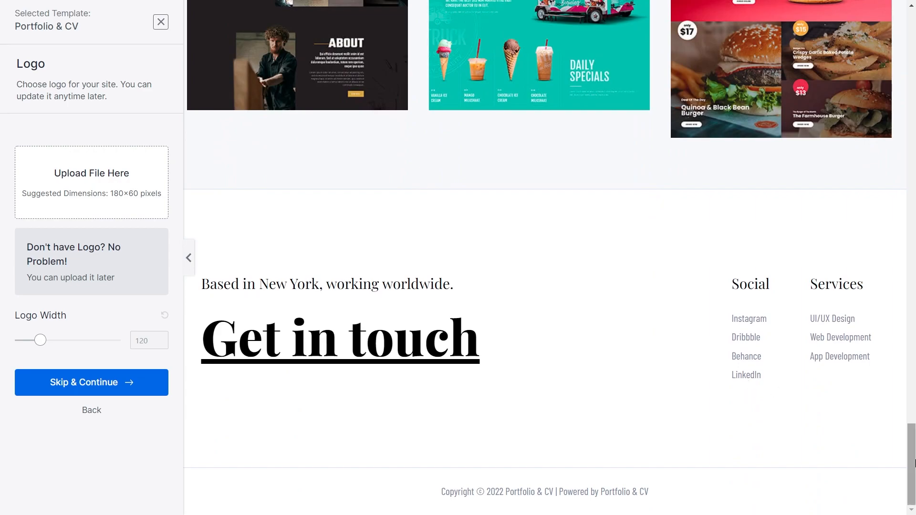
{"action": "left_click_drag", "start_coordinate": [913, 456], "coordinate": [903, 42]}
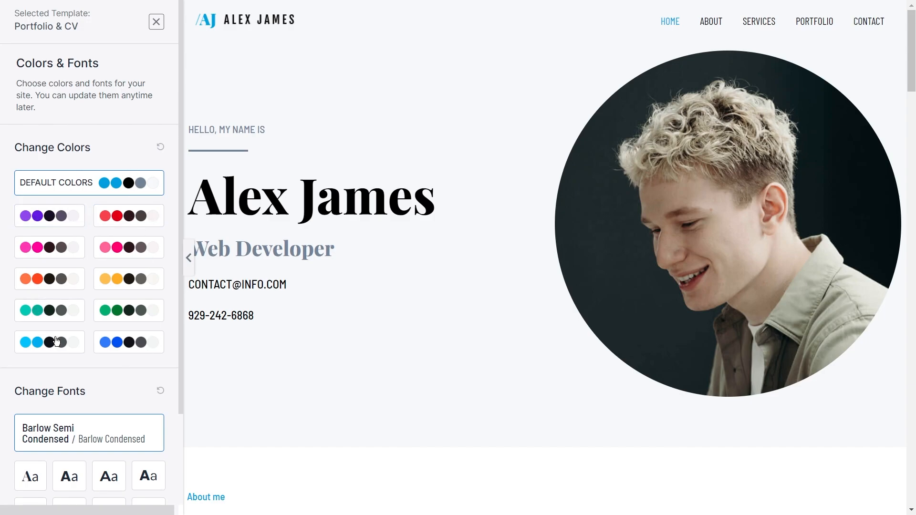
Preview the purple and red colour palettes on the Portfolio & CV template.
{"action": "scroll", "coordinate": [145, 357], "scroll_direction": "down", "scroll_amount": 3}
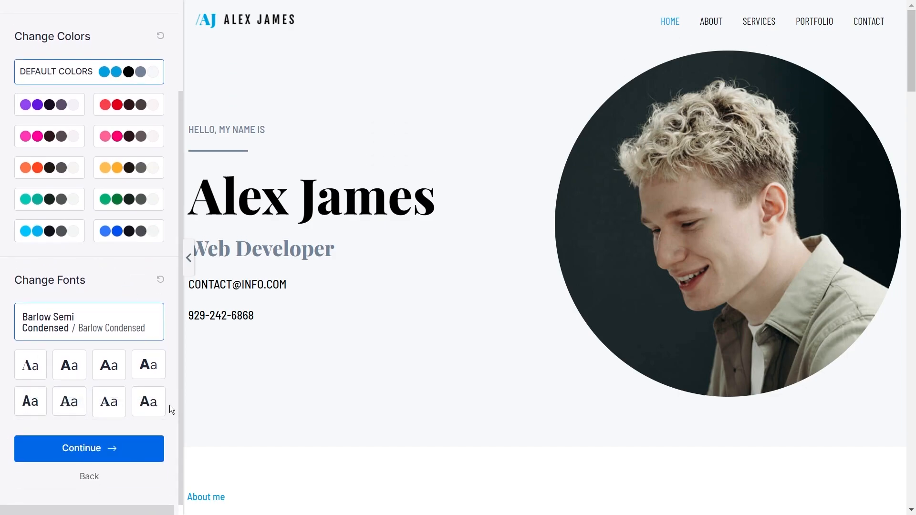
{"action": "scroll", "coordinate": [170, 405], "scroll_direction": "up", "scroll_amount": 3}
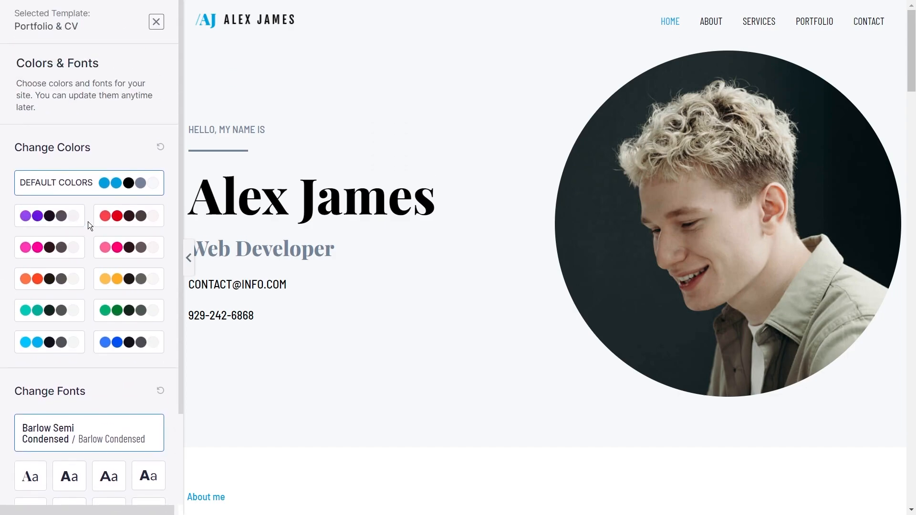
{"action": "left_click", "coordinate": [88, 222]}
{"action": "scroll", "coordinate": [415, 228], "scroll_direction": "down", "scroll_amount": 2}
{"action": "scroll", "coordinate": [415, 228], "scroll_direction": "down", "scroll_amount": 5}
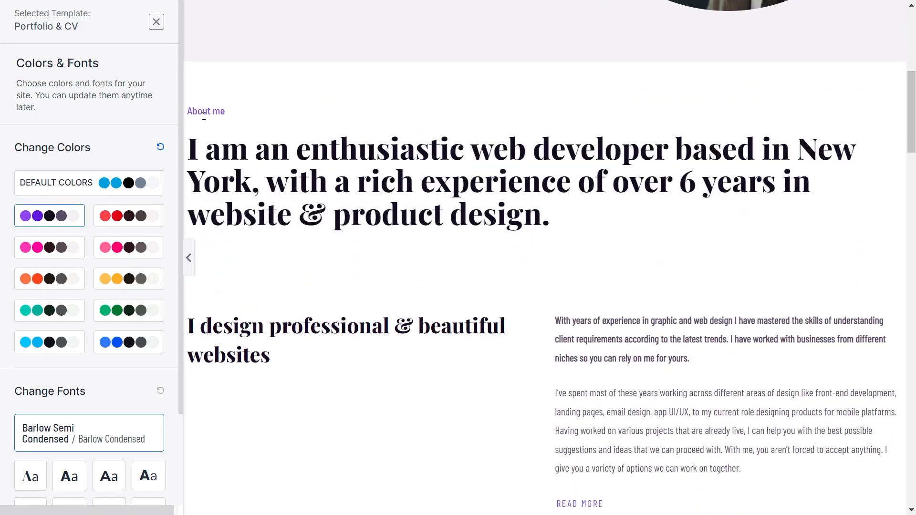
{"action": "scroll", "coordinate": [396, 202], "scroll_direction": "down", "scroll_amount": 6}
{"action": "scroll", "coordinate": [376, 200], "scroll_direction": "down", "scroll_amount": 15}
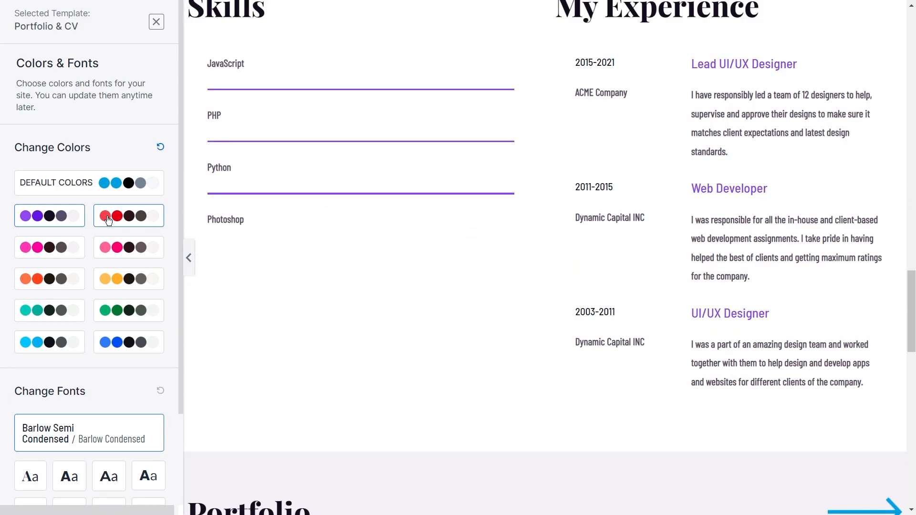
{"action": "left_click", "coordinate": [108, 219]}
Try the light pink, yellow, green, cyan, orange and deep pink palettes, then restore Default Colors.
{"action": "scroll", "coordinate": [497, 264], "scroll_direction": "up", "scroll_amount": 18}
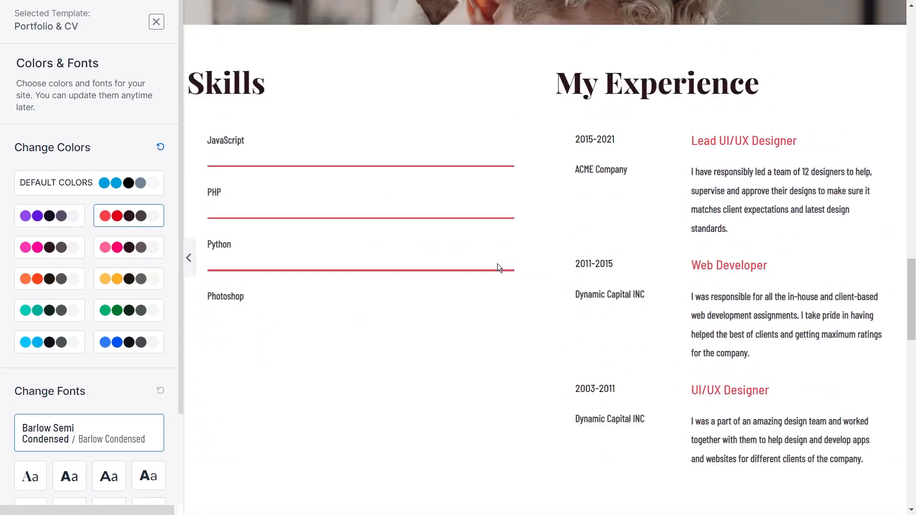
{"action": "scroll", "coordinate": [497, 266], "scroll_direction": "up", "scroll_amount": 7}
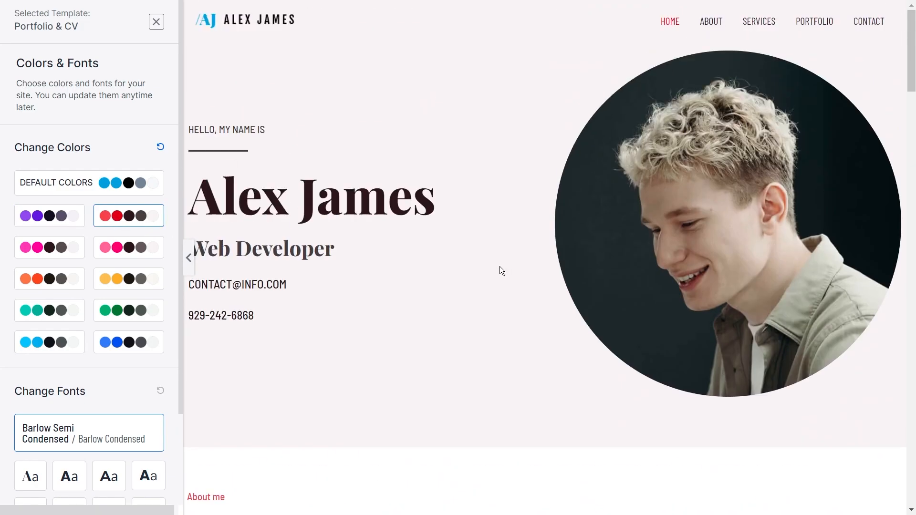
{"action": "left_click", "coordinate": [129, 247]}
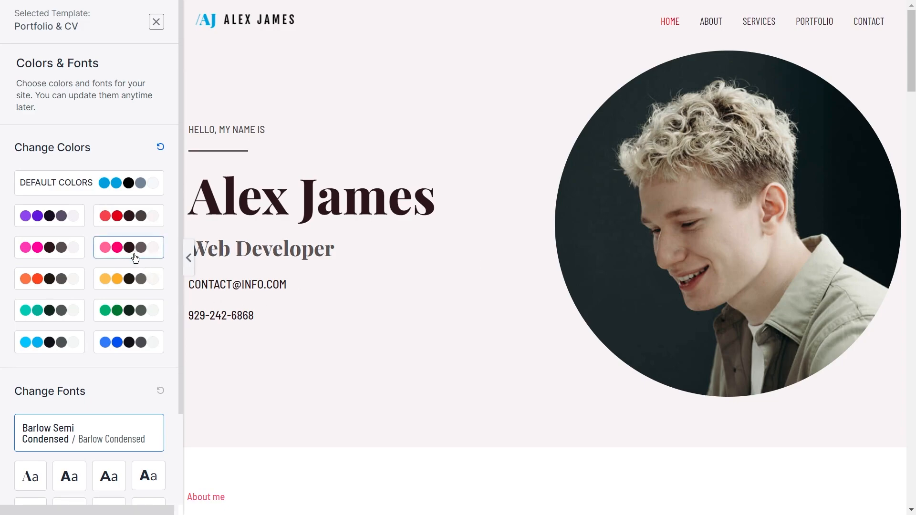
{"action": "left_click", "coordinate": [130, 279]}
{"action": "left_click", "coordinate": [128, 310]}
{"action": "left_click", "coordinate": [38, 342]}
{"action": "left_click", "coordinate": [41, 287]}
{"action": "left_click", "coordinate": [43, 248]}
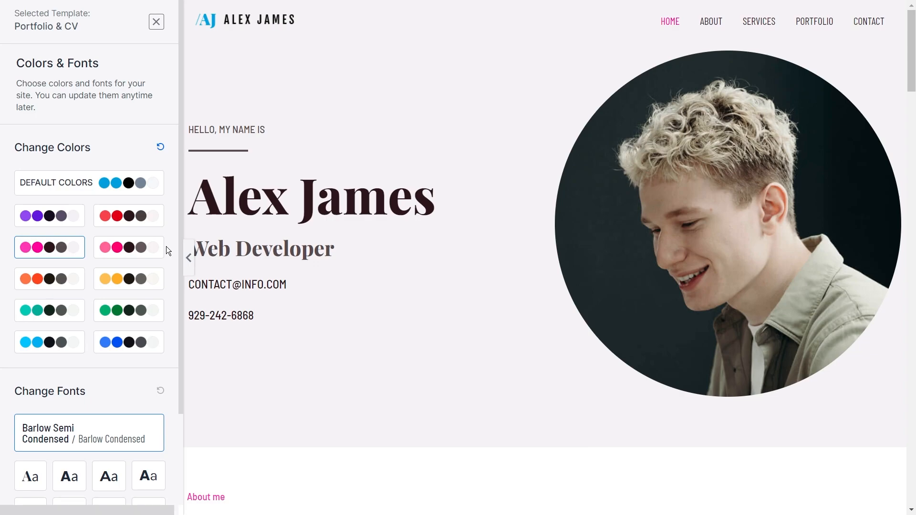
{"action": "left_click", "coordinate": [92, 191]}
{"action": "scroll", "coordinate": [145, 285], "scroll_direction": "down", "scroll_amount": 2}
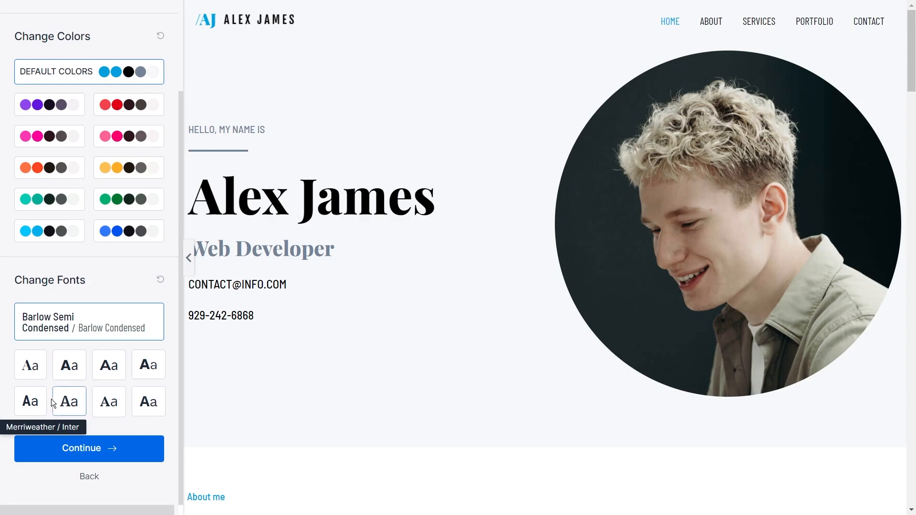
Try the Playfair Display / Source Sans Pro, Poppins / Lato and Montserrat / Lato font pairings.
{"action": "left_click", "coordinate": [37, 371]}
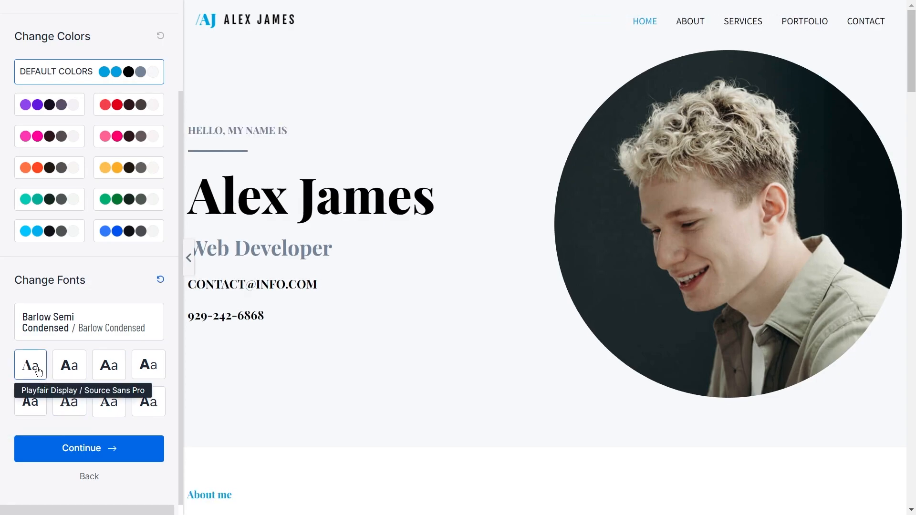
{"action": "left_click", "coordinate": [69, 366]}
{"action": "left_click", "coordinate": [111, 367]}
{"action": "scroll", "coordinate": [329, 361], "scroll_direction": "down", "scroll_amount": 8}
{"action": "left_click", "coordinate": [148, 365]}
{"action": "left_click", "coordinate": [148, 401]}
{"action": "left_click", "coordinate": [16, 372]}
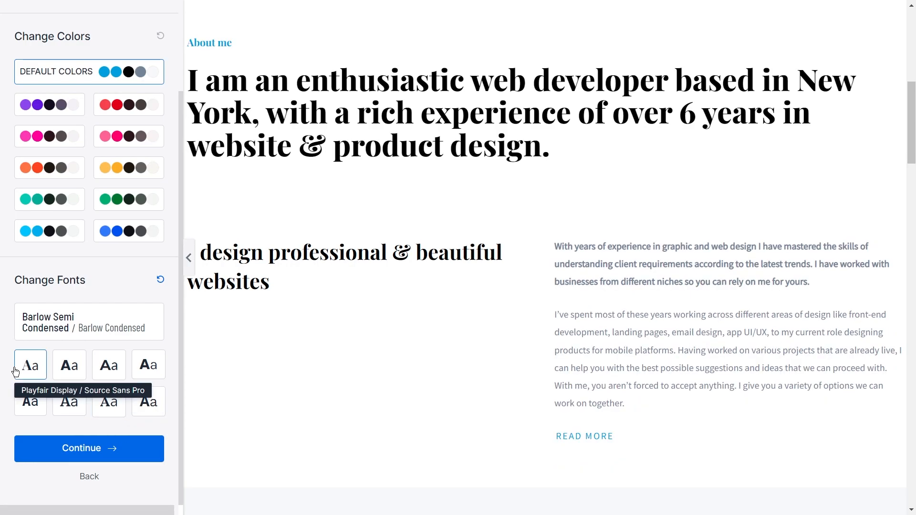
Switch the site fonts back to Barlow Semi Condensed / Barlow Condensed.
{"action": "scroll", "coordinate": [466, 196], "scroll_direction": "up", "scroll_amount": 8}
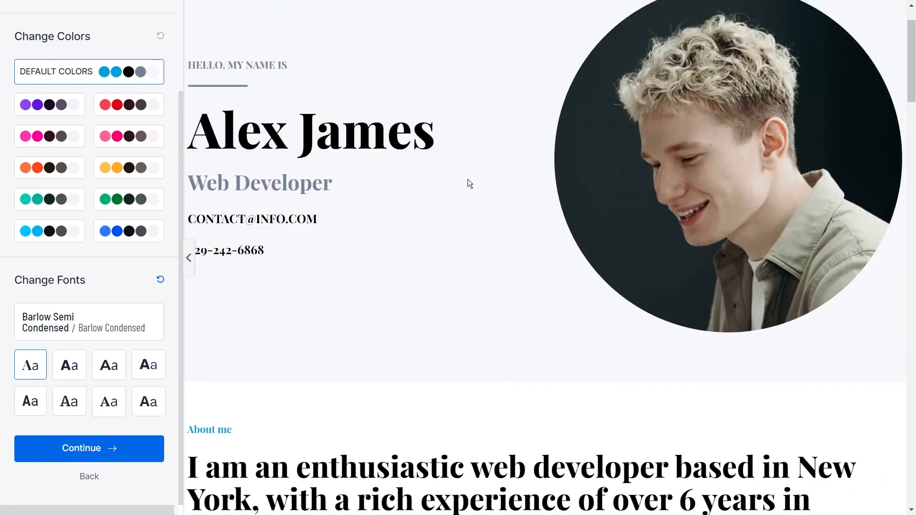
{"action": "scroll", "coordinate": [252, 216], "scroll_direction": "down", "scroll_amount": 5}
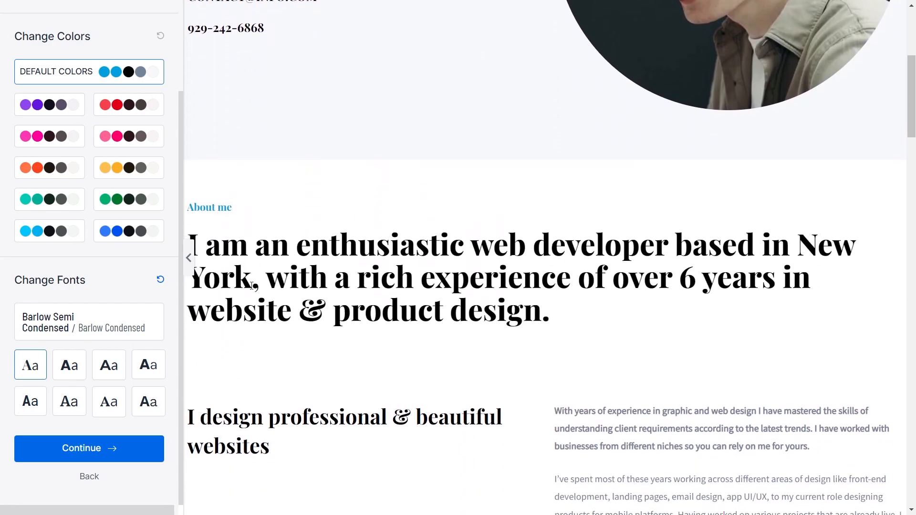
{"action": "scroll", "coordinate": [362, 362], "scroll_direction": "down", "scroll_amount": 2}
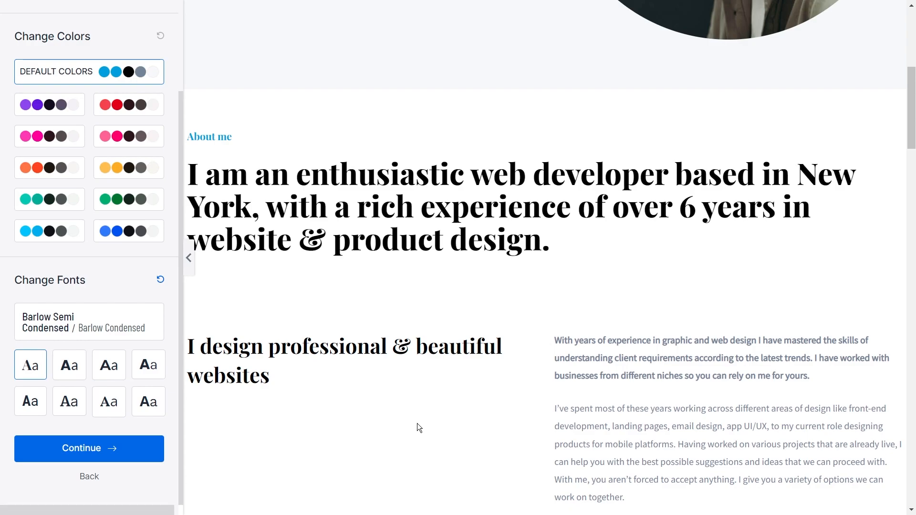
{"action": "left_click", "coordinate": [97, 325]}
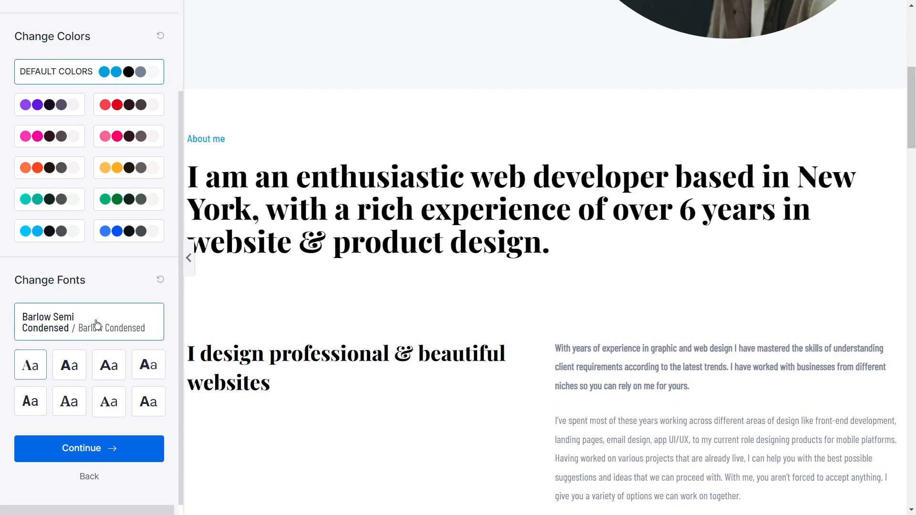
Continue to the final step and build the site with the advanced import options left checked.
{"action": "left_click", "coordinate": [122, 456]}
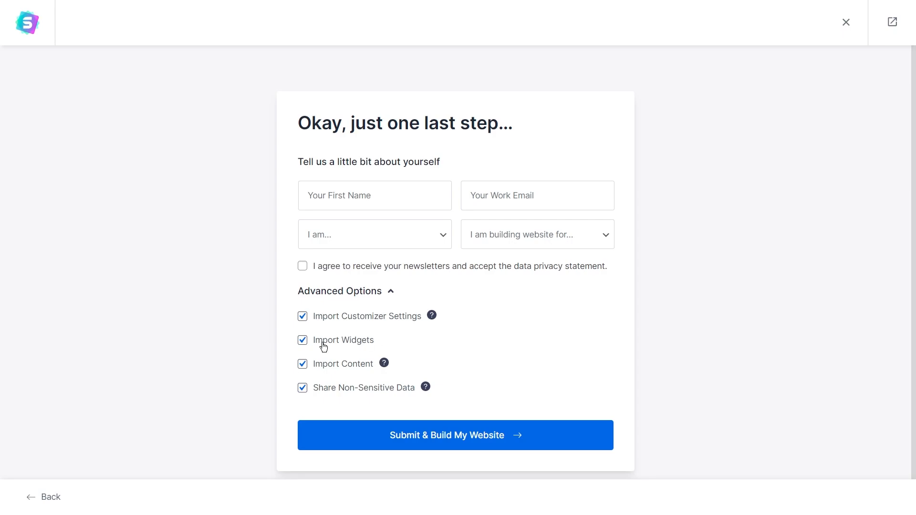
{"action": "scroll", "coordinate": [438, 360], "scroll_direction": "down", "scroll_amount": 1}
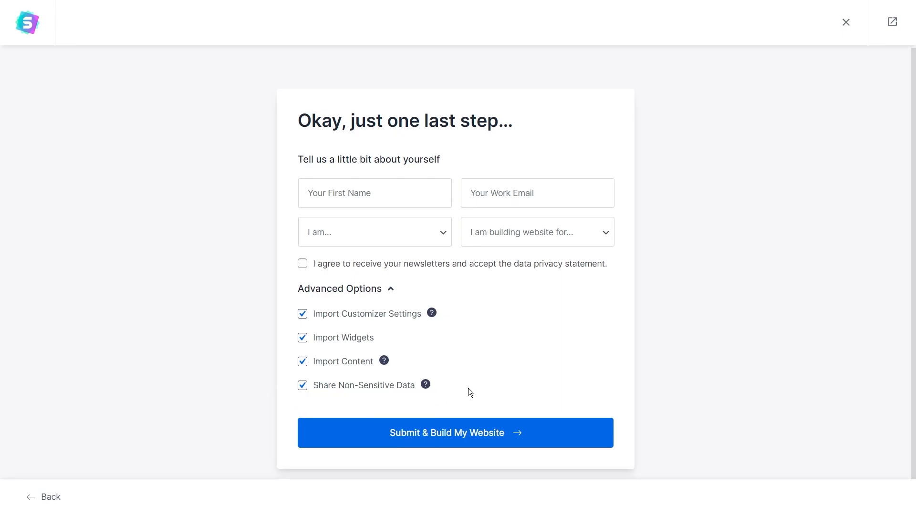
{"action": "left_click", "coordinate": [468, 436]}
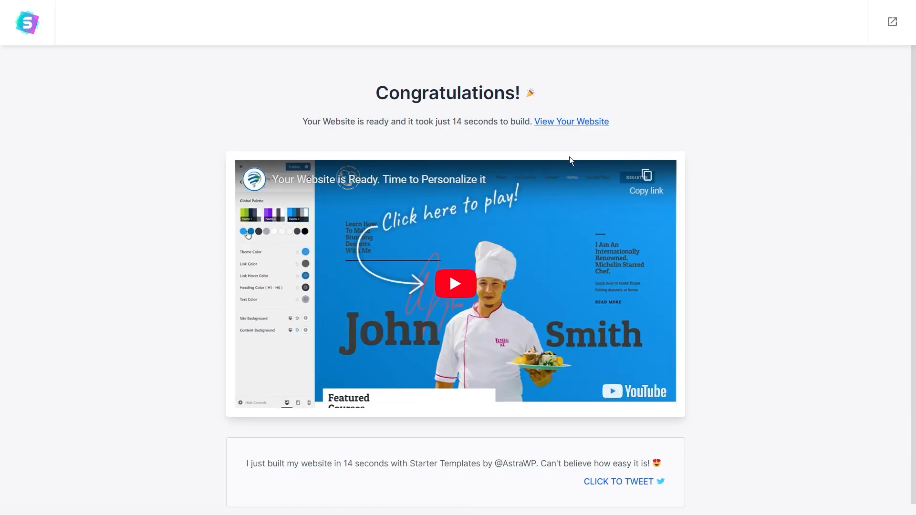
View the live site and scroll through the hero, About me, Portfolio and Get in touch sections.
{"action": "left_click", "coordinate": [561, 125]}
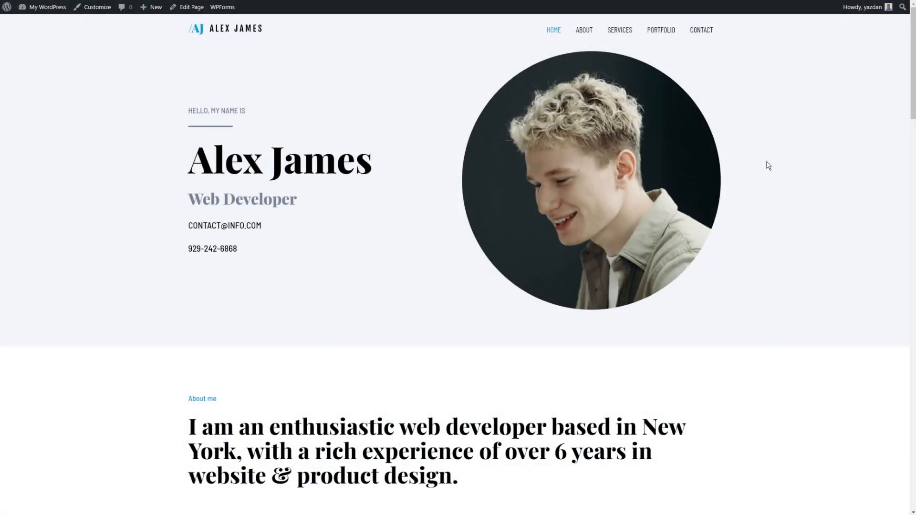
{"action": "scroll", "coordinate": [775, 178], "scroll_direction": "down", "scroll_amount": 10}
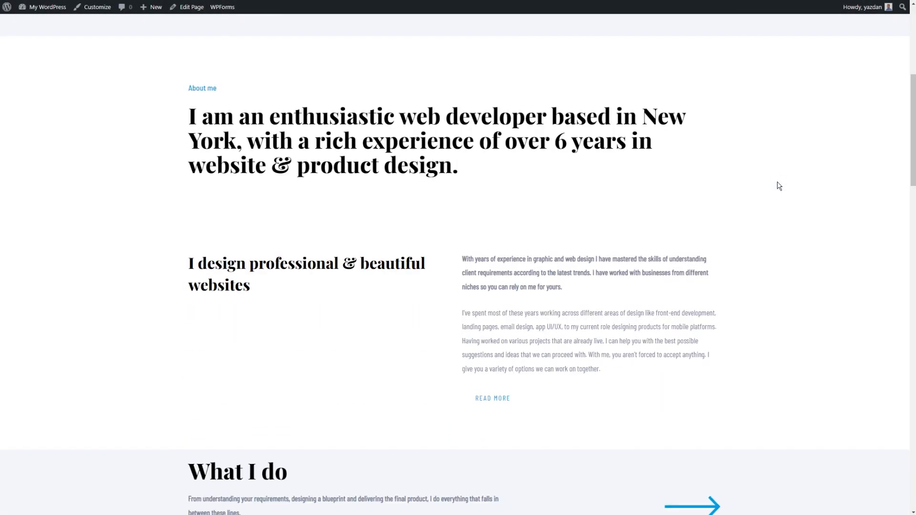
{"action": "scroll", "coordinate": [777, 196], "scroll_direction": "down", "scroll_amount": 19}
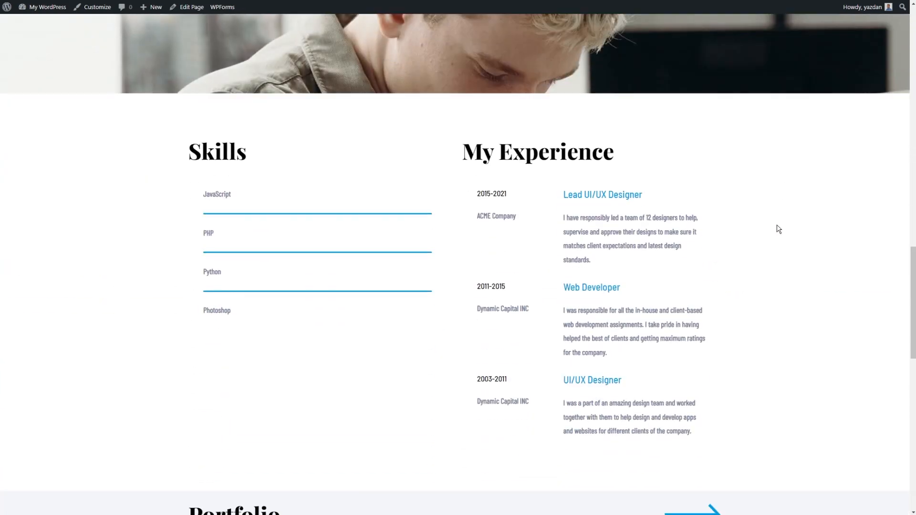
{"action": "scroll", "coordinate": [765, 270], "scroll_direction": "down", "scroll_amount": 4}
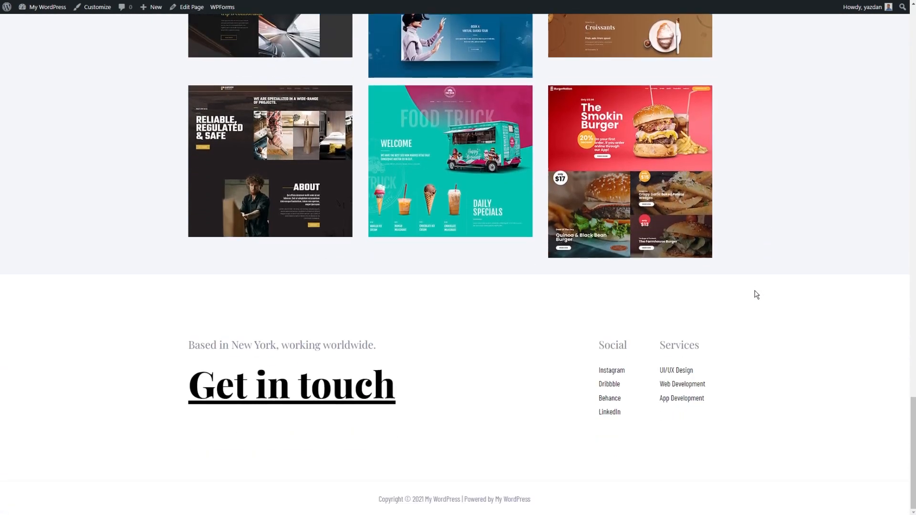
{"action": "scroll", "coordinate": [765, 349], "scroll_direction": "up", "scroll_amount": 8}
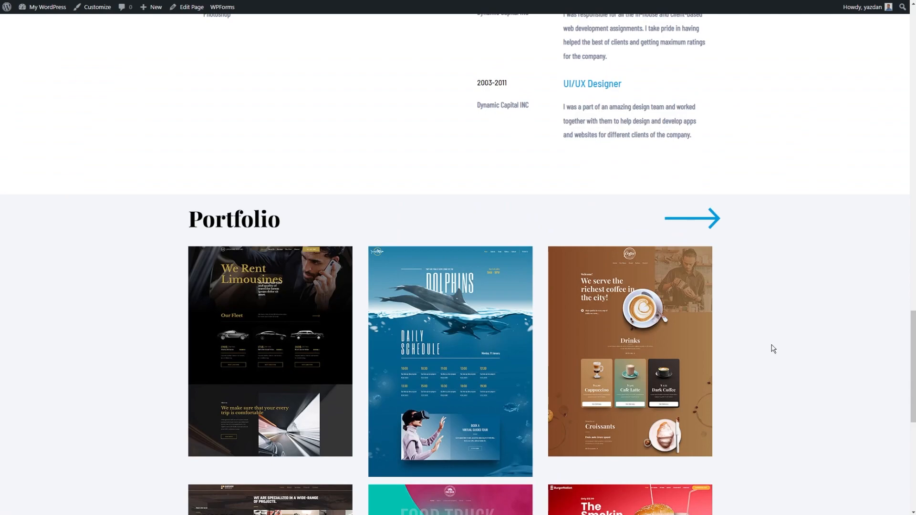
{"action": "scroll", "coordinate": [770, 348], "scroll_direction": "up", "scroll_amount": 9}
{"action": "scroll", "coordinate": [772, 349], "scroll_direction": "up", "scroll_amount": 10}
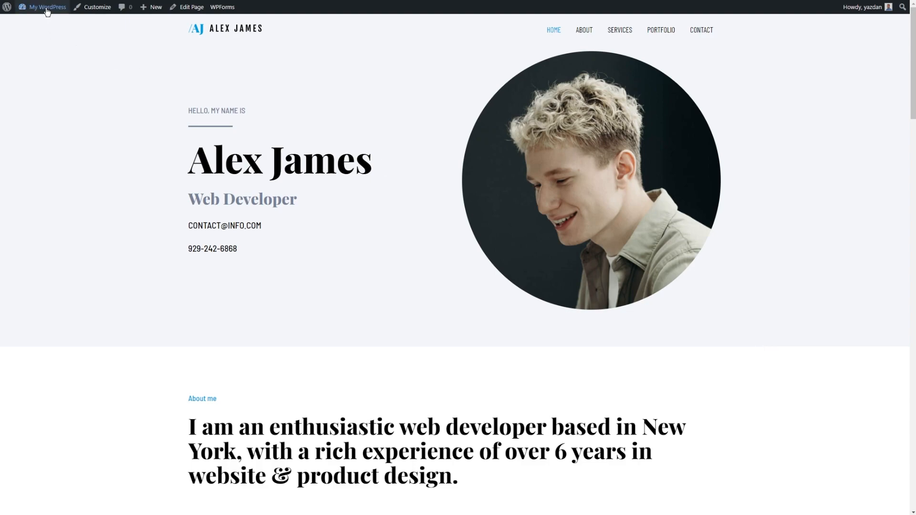
Go to the Dashboard, dismiss the welcome notice, and open the installed Plugins list.
{"action": "mouse_move", "coordinate": [47, 12]}
{"action": "left_click", "coordinate": [30, 25]}
{"action": "left_click", "coordinate": [214, 83]}
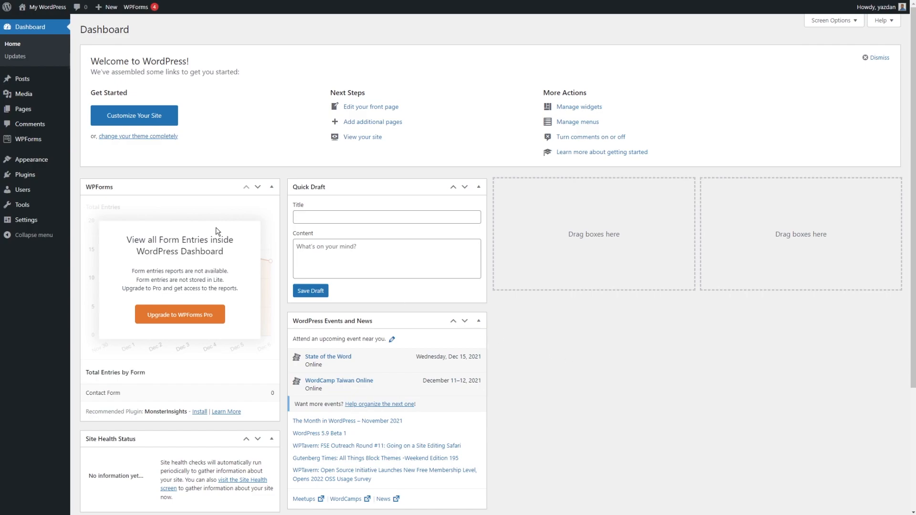
{"action": "left_click", "coordinate": [31, 182]}
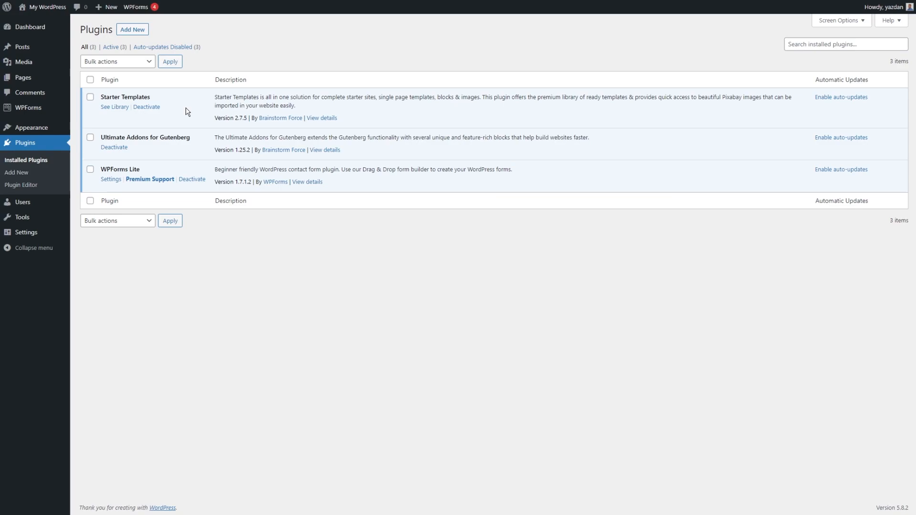
Go to Add New from the Plugins page to browse featured plugins.
{"action": "left_click", "coordinate": [132, 30]}
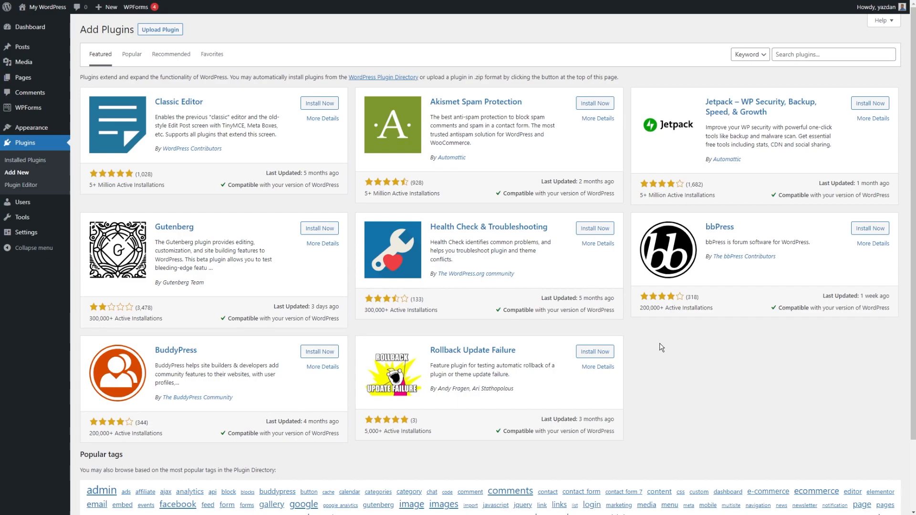
Search the plugin directory for 'w3 total cache', then install and activate W3 Total Cache 2.2.0.
{"action": "left_click", "coordinate": [812, 53]}
{"action": "type", "text": "w3 total cache"}
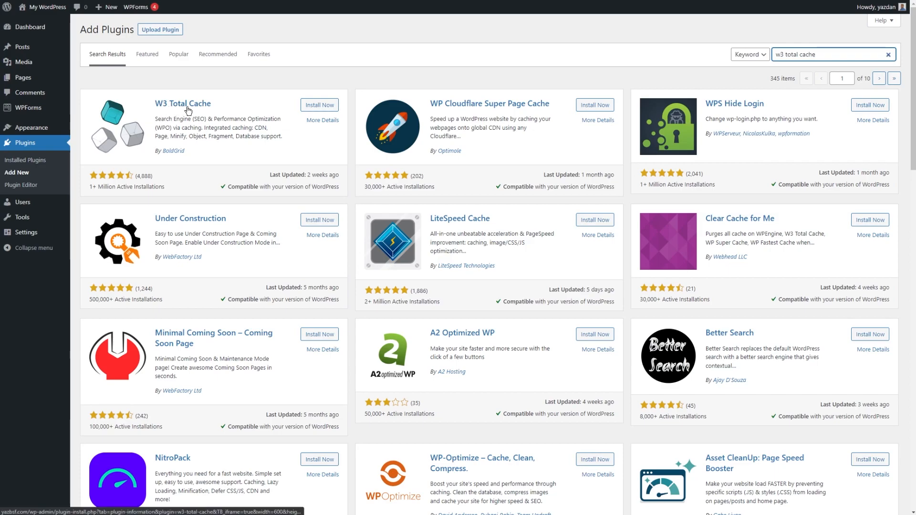
{"action": "left_click", "coordinate": [311, 110]}
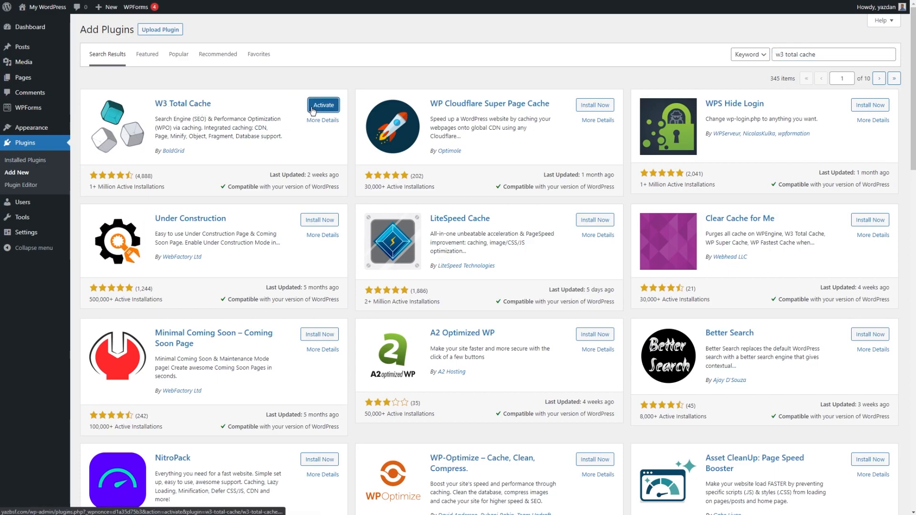
{"action": "left_click", "coordinate": [324, 109]}
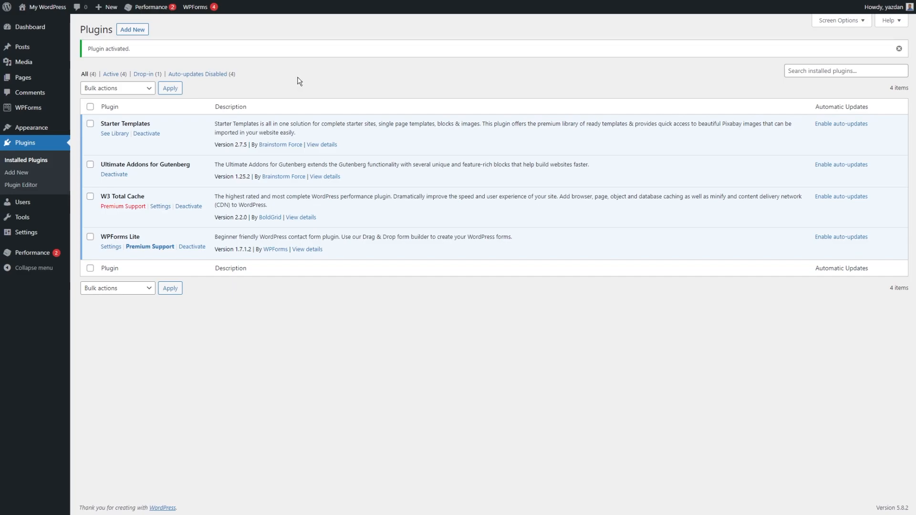
Search new plugins for 'imagify', then install and activate Imagify 1.10 by WP Media.
{"action": "left_click", "coordinate": [143, 36]}
{"action": "left_click", "coordinate": [836, 56]}
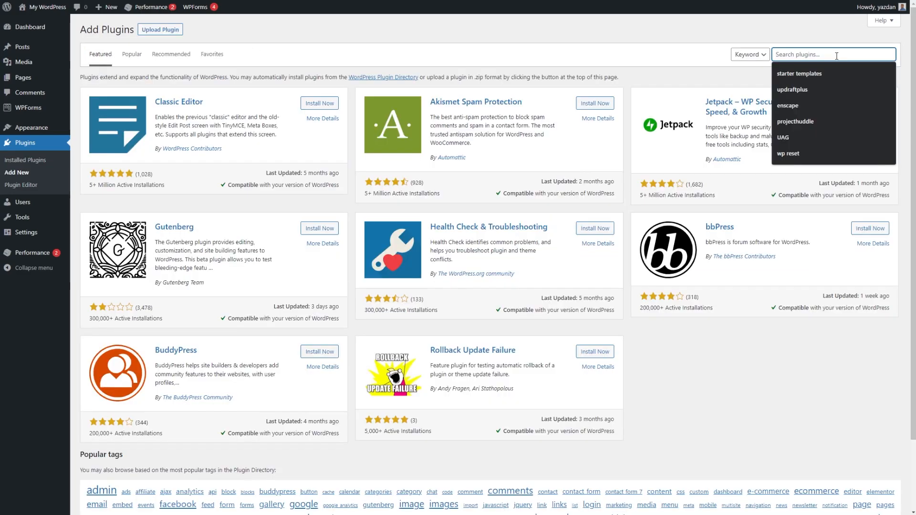
{"action": "type", "text": "imagify"}
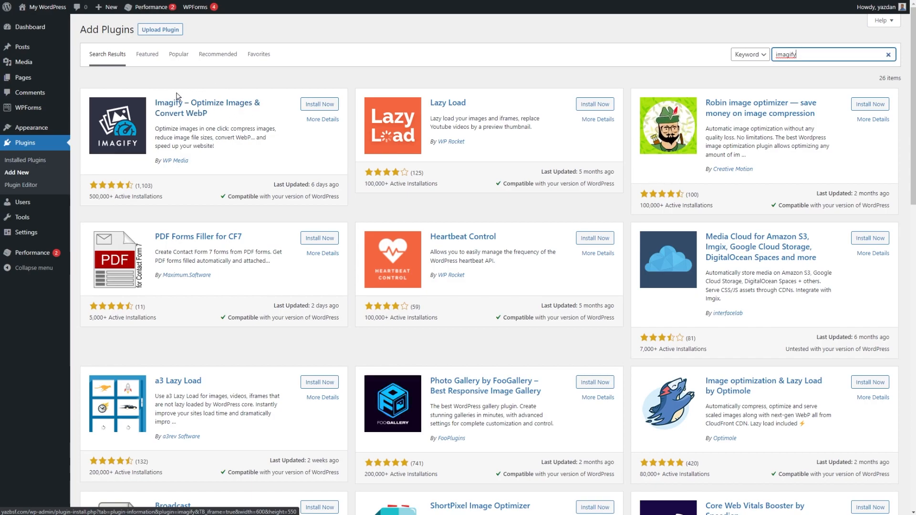
{"action": "left_click", "coordinate": [329, 109]}
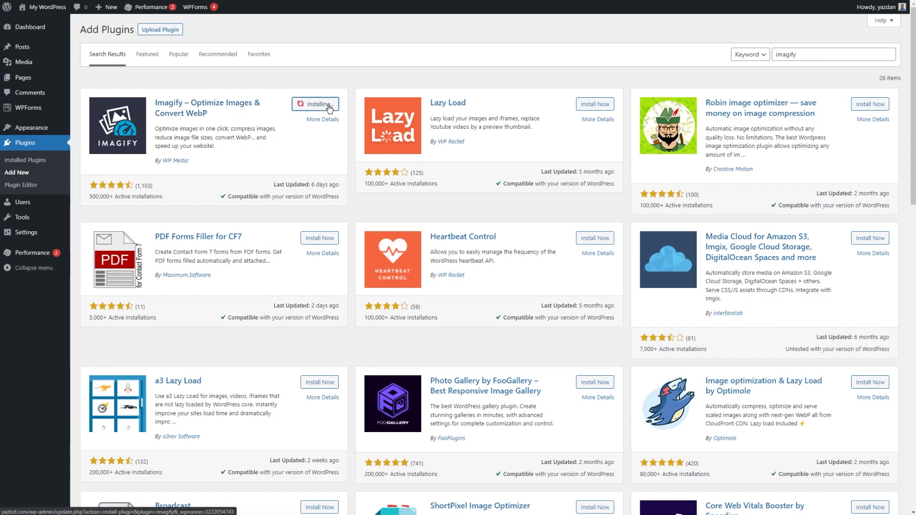
{"action": "left_click", "coordinate": [328, 107]}
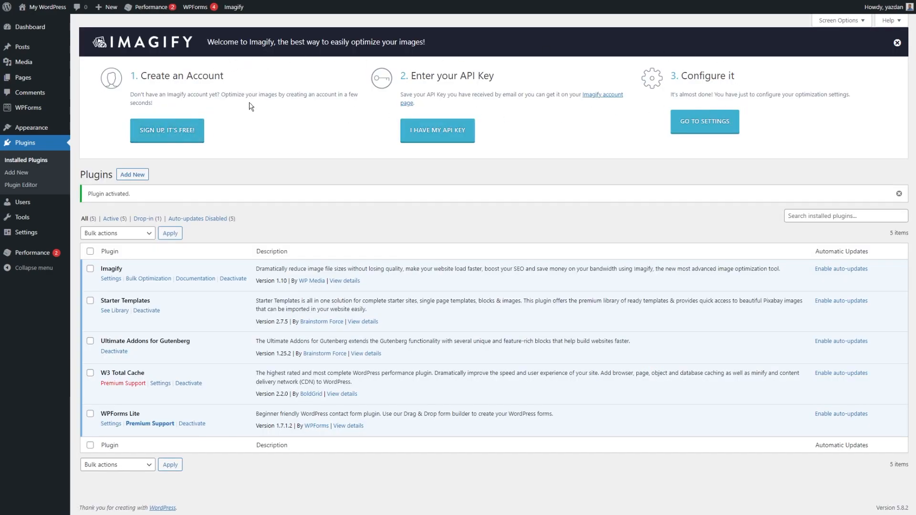
Search new plugins for 'wordfence' and install Wordfence Security.
{"action": "left_click", "coordinate": [141, 177]}
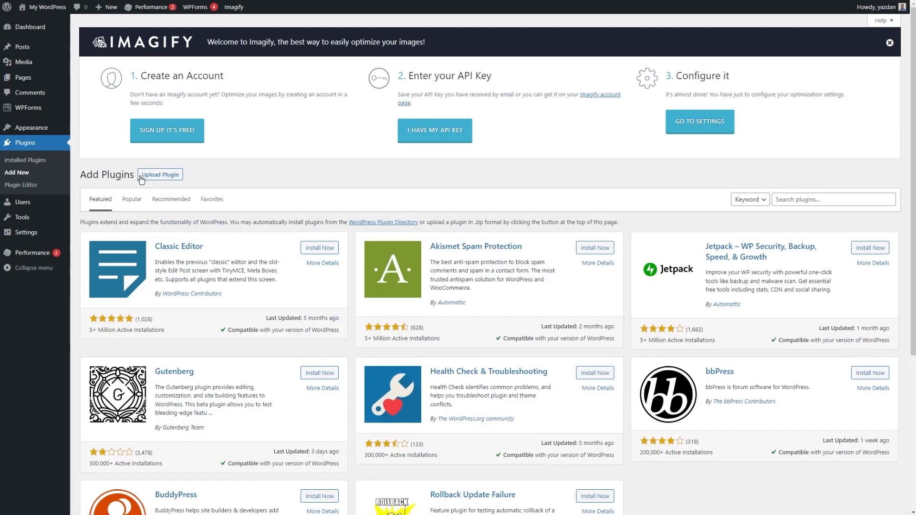
{"action": "left_click", "coordinate": [785, 200]}
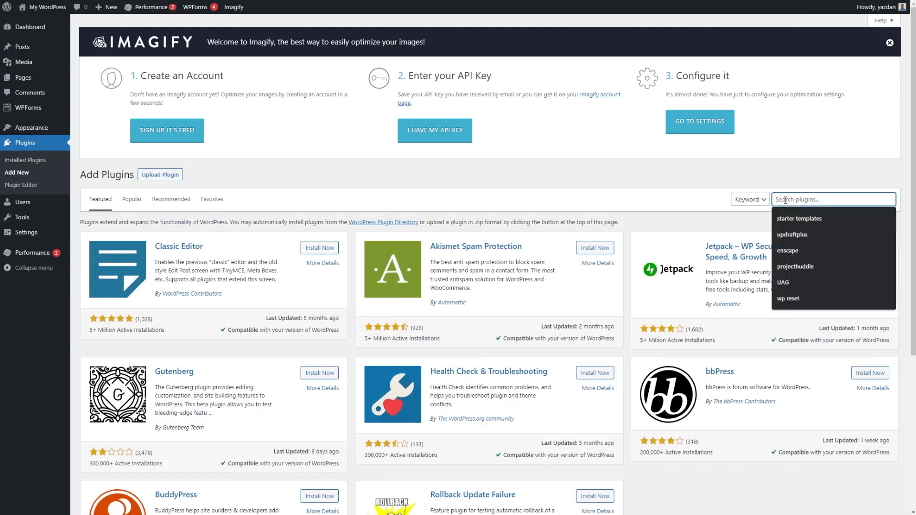
{"action": "type", "text": "wordfence"}
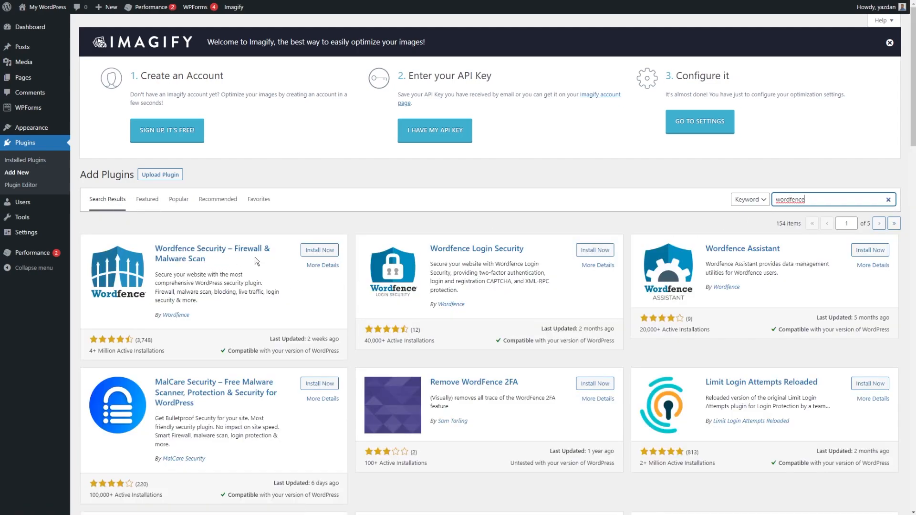
{"action": "left_click", "coordinate": [310, 251]}
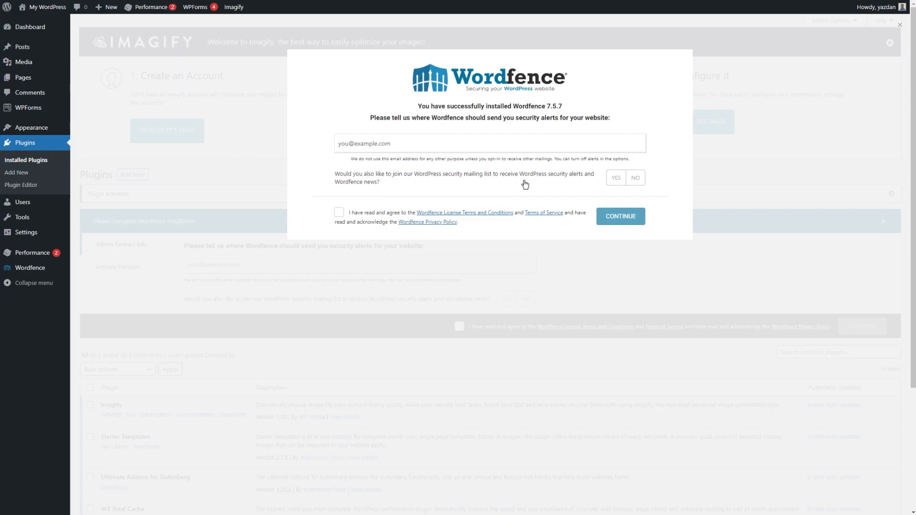
Complete Wordfence setup: accept the terms, decline the mailing list, enter the alert e-mail, and skip the premium key.
{"action": "left_click", "coordinate": [373, 214]}
{"action": "left_click", "coordinate": [636, 177]}
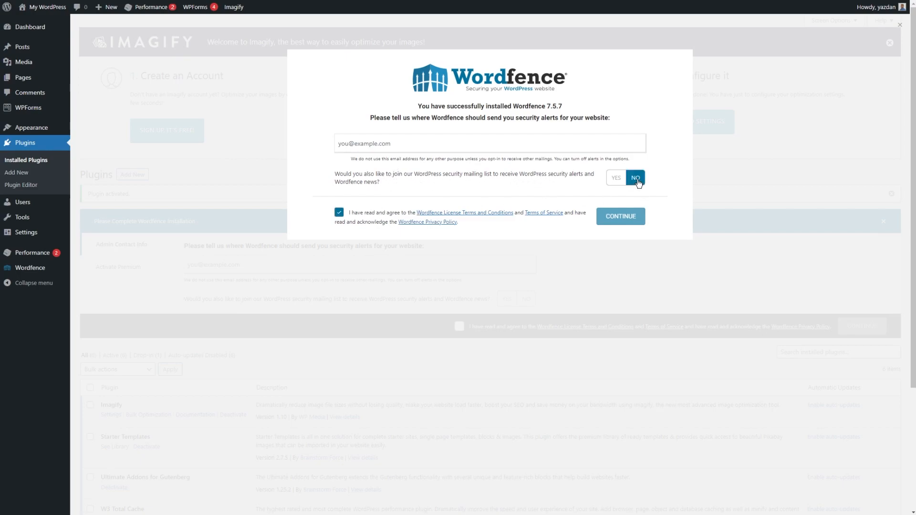
{"action": "key", "text": "ctrl+v"}
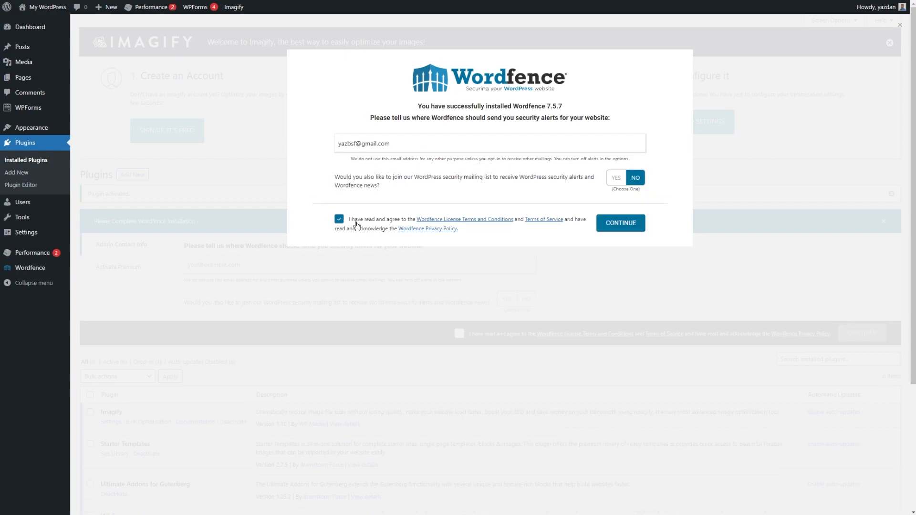
{"action": "left_click", "coordinate": [620, 222]}
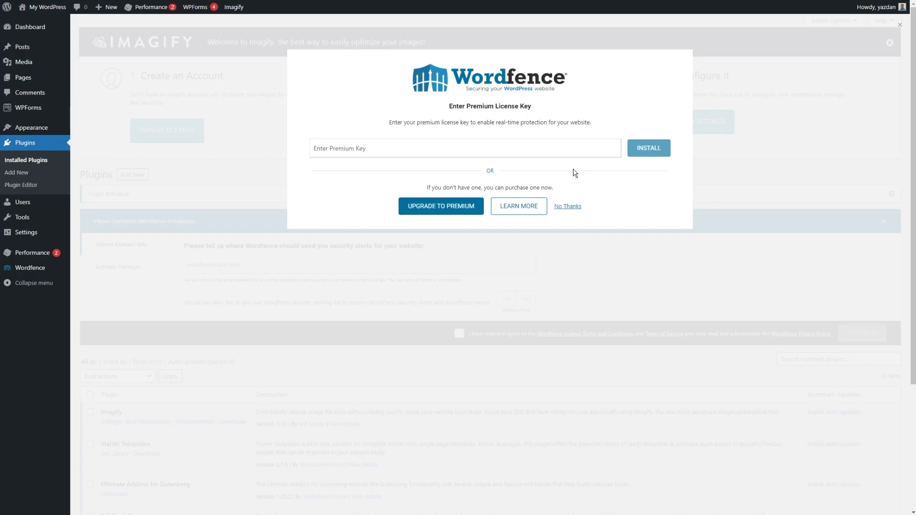
{"action": "left_click", "coordinate": [567, 207]}
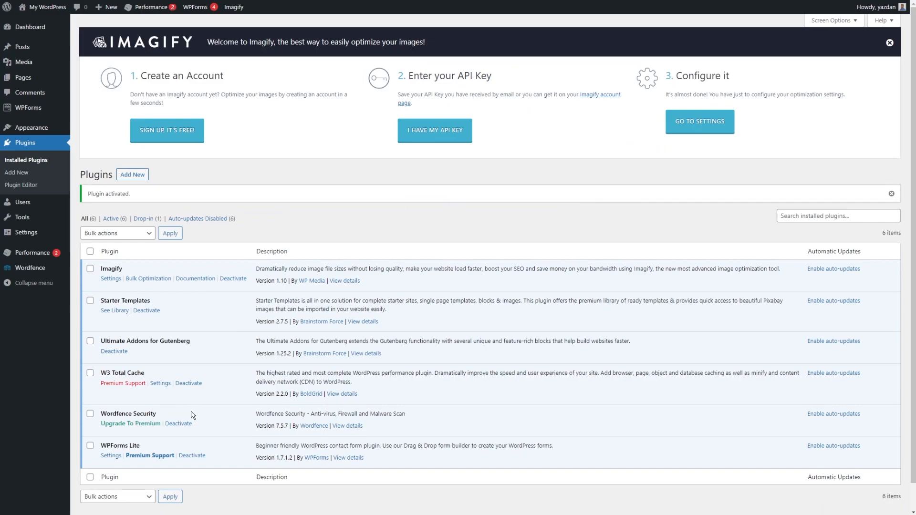
Search new plugins for 'yoast' and install Yoast SEO 17.7.1 by Team Yoast.
{"action": "left_click", "coordinate": [137, 177]}
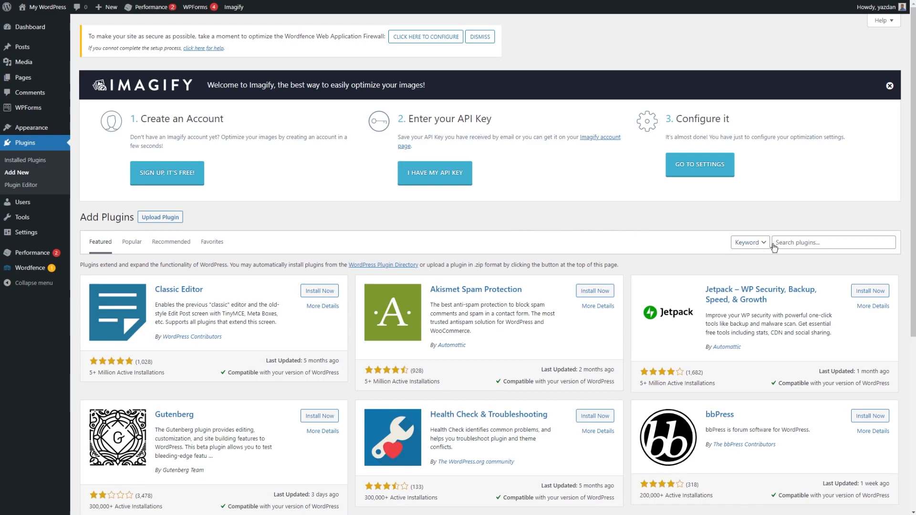
{"action": "left_click", "coordinate": [790, 239]}
{"action": "type", "text": "yoast"}
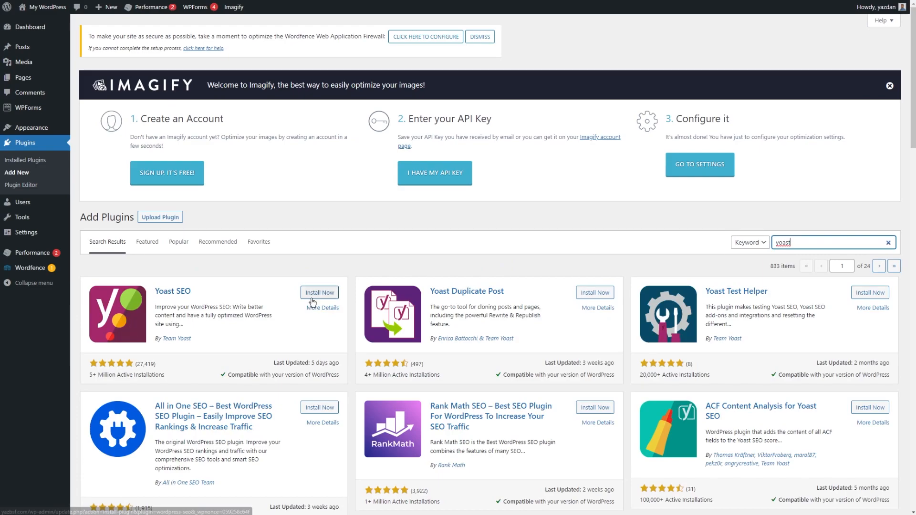
{"action": "left_click", "coordinate": [318, 292]}
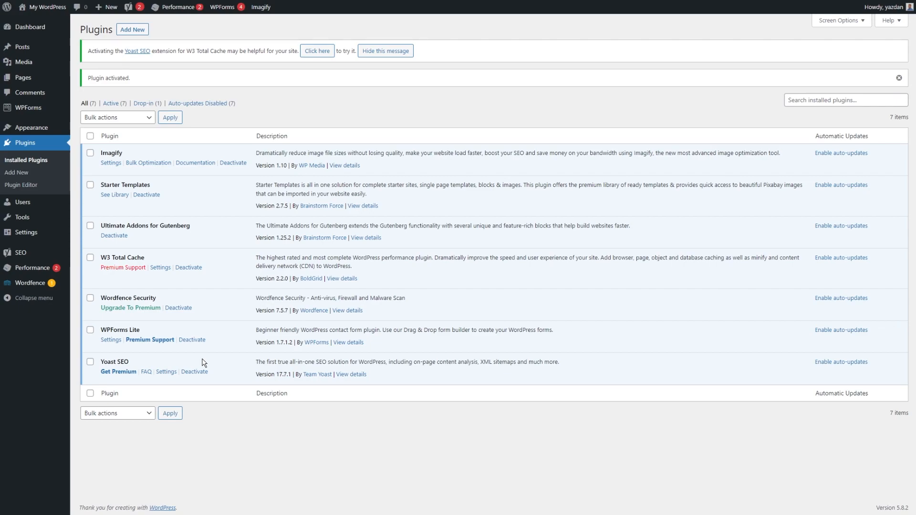
Install and activate UpdraftPlus – Backup/Restore 1.16.66 from the plugin directory.
{"action": "left_click", "coordinate": [132, 29]}
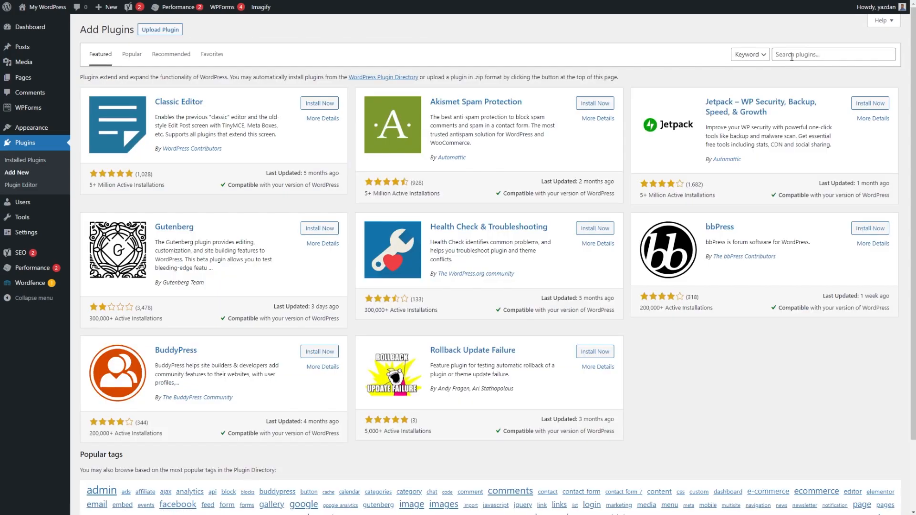
{"action": "left_click", "coordinate": [791, 57]}
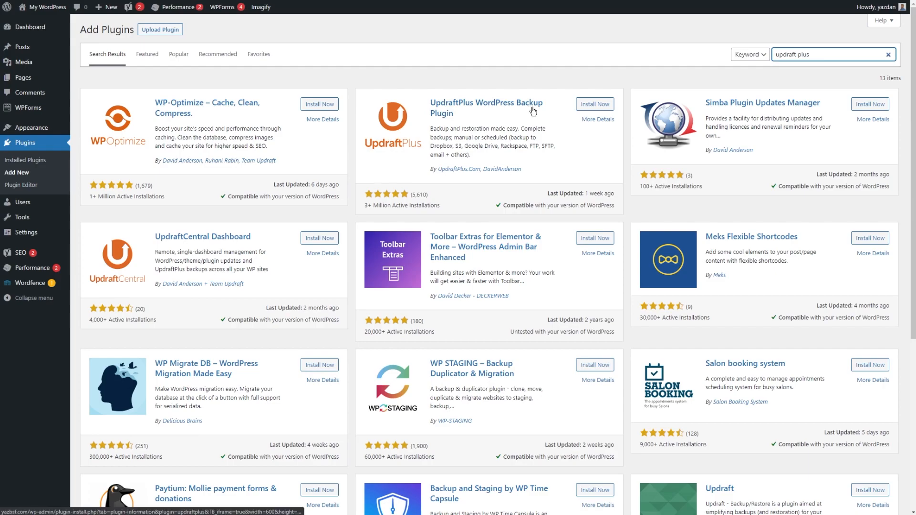
{"action": "left_click", "coordinate": [597, 108]}
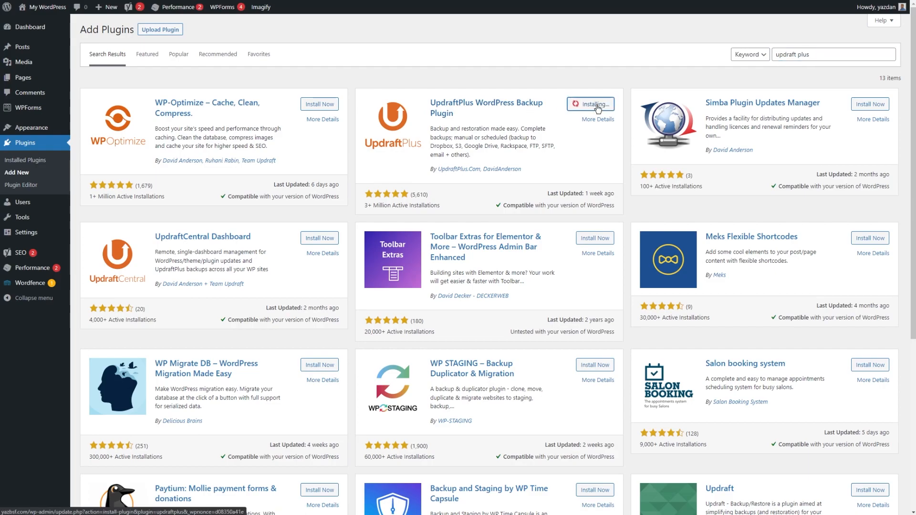
{"action": "left_click", "coordinate": [594, 105]}
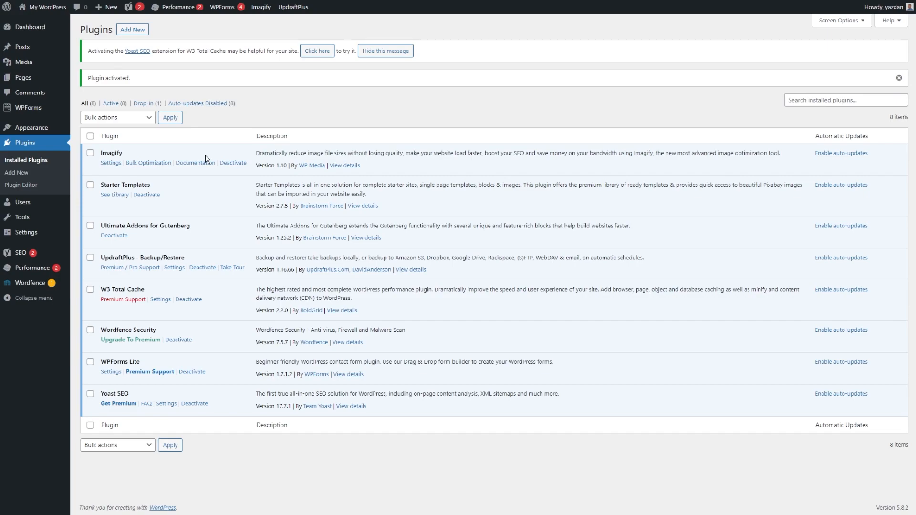
Delete the Twenty Nineteen and Twenty Twenty themes from the Themes page.
{"action": "mouse_move", "coordinate": [52, 130]}
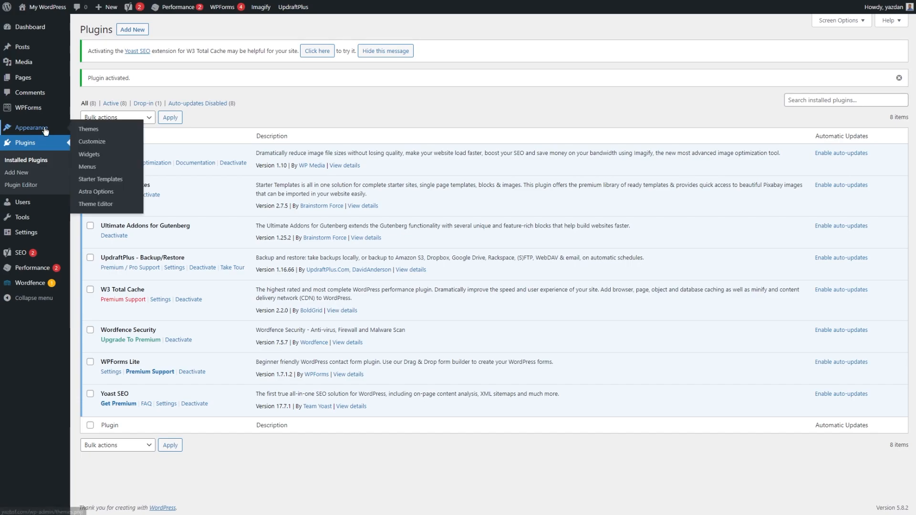
{"action": "left_click", "coordinate": [91, 133]}
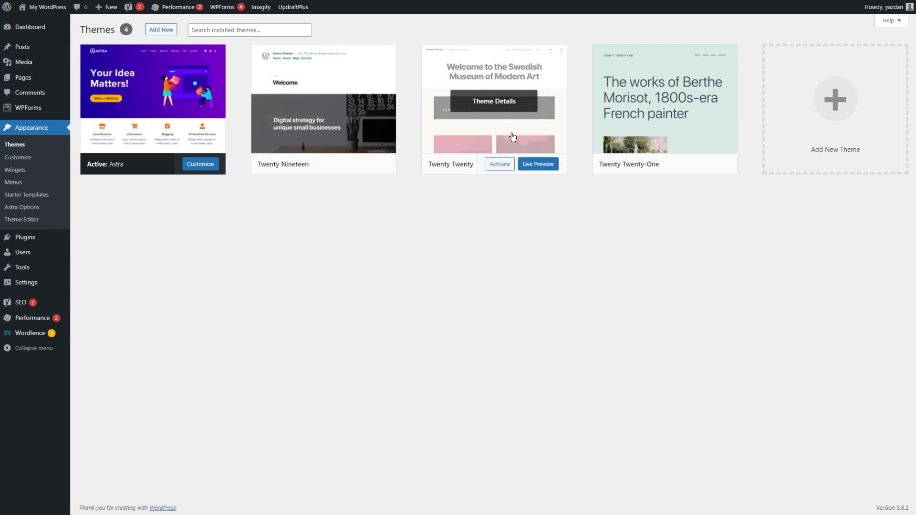
{"action": "left_click", "coordinate": [342, 104]}
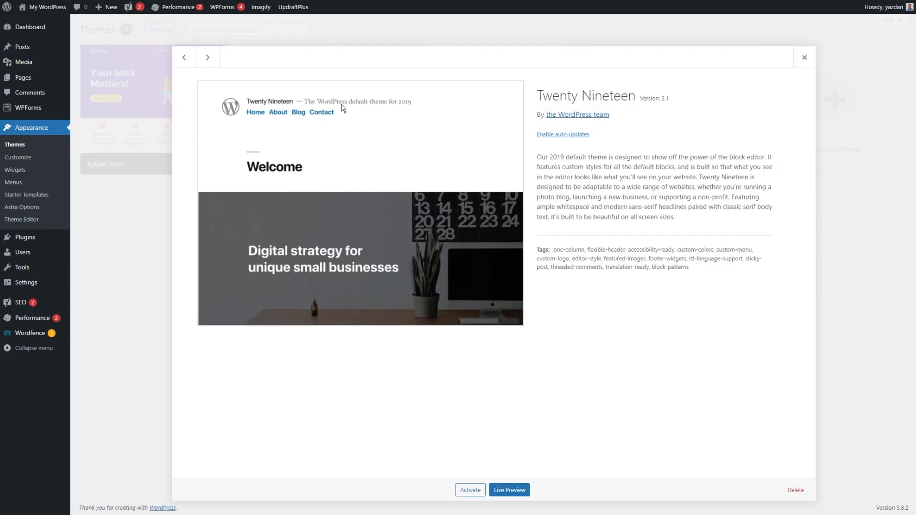
{"action": "left_click", "coordinate": [797, 491]}
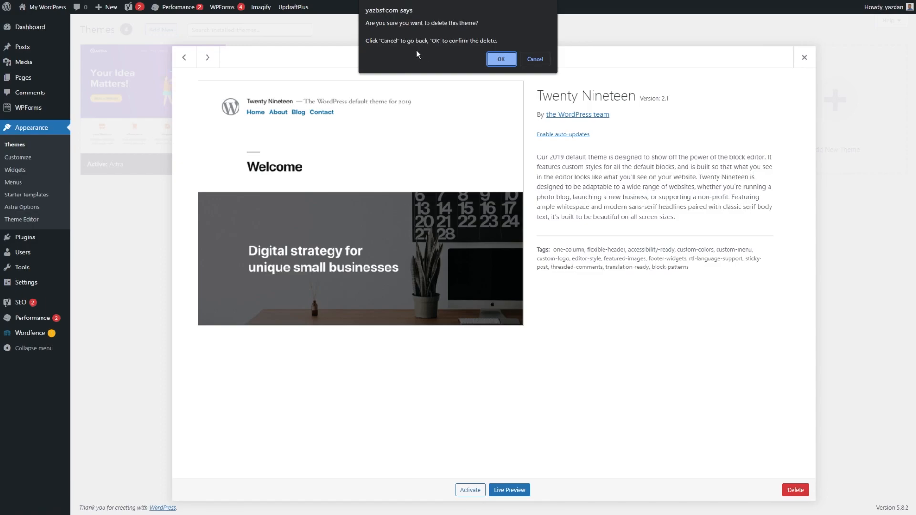
{"action": "left_click", "coordinate": [503, 59]}
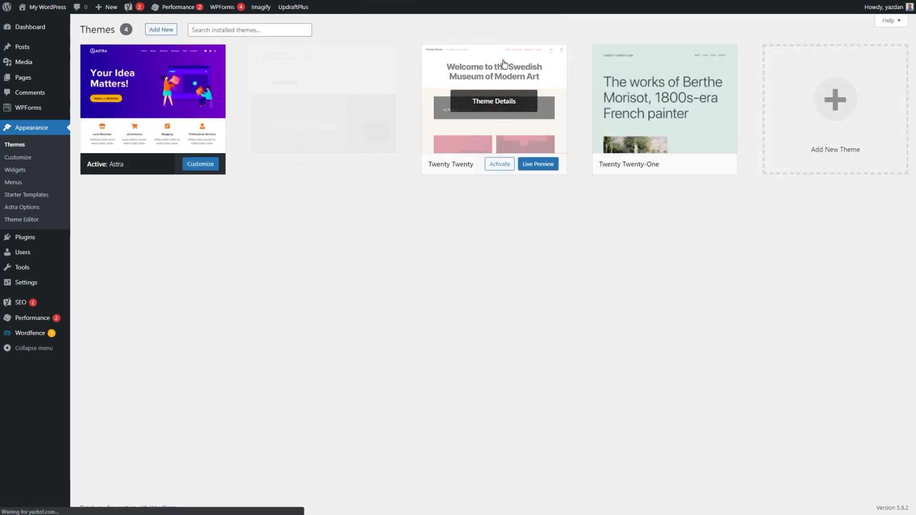
{"action": "left_click", "coordinate": [382, 141]}
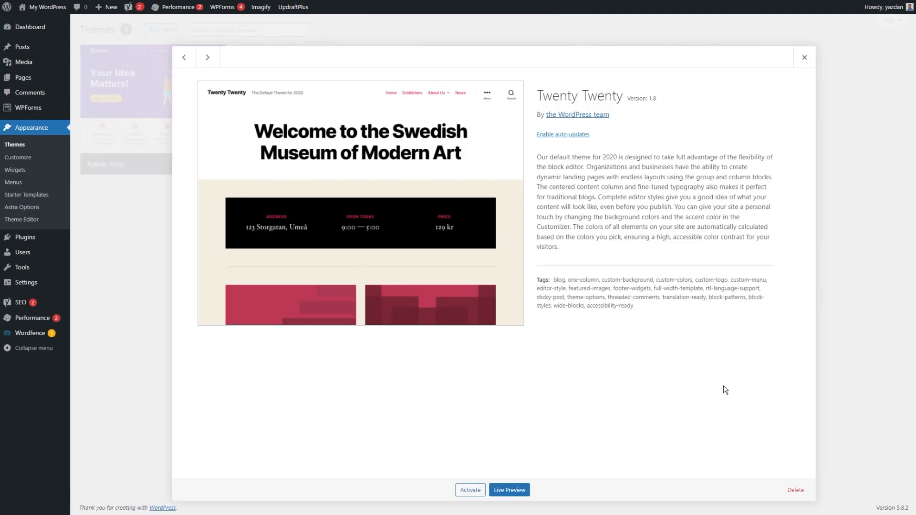
{"action": "left_click", "coordinate": [795, 490]}
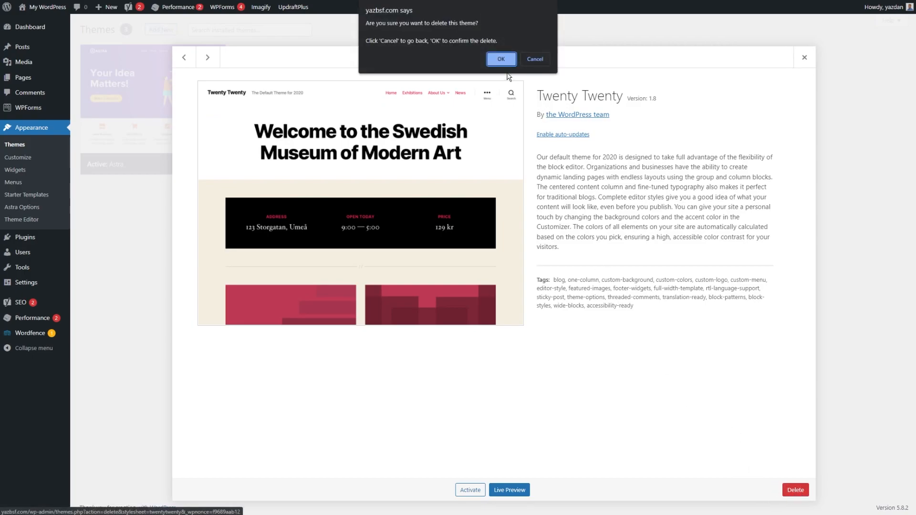
{"action": "left_click", "coordinate": [502, 61]}
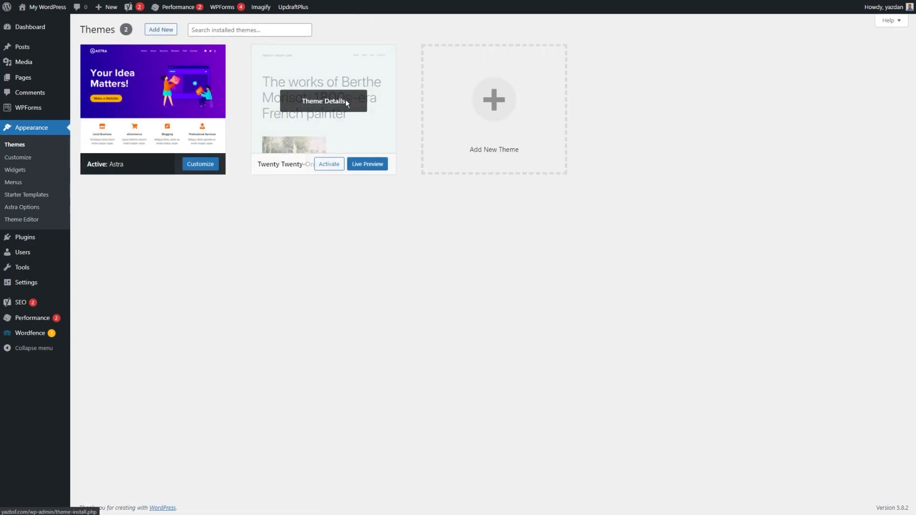
Delete Twenty Twenty-One, then open the Astra Customizer showing the portfolio homepage preview.
{"action": "left_click", "coordinate": [336, 102]}
{"action": "left_click", "coordinate": [795, 490]}
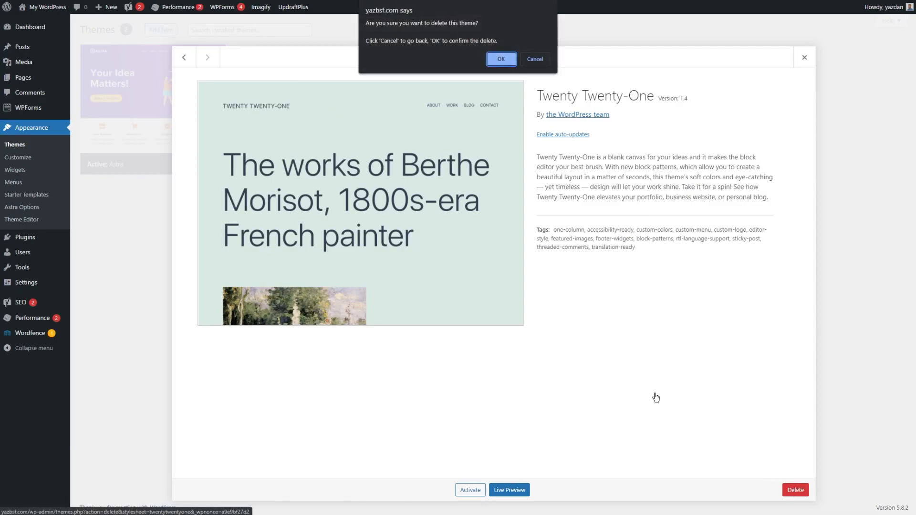
{"action": "left_click", "coordinate": [500, 60]}
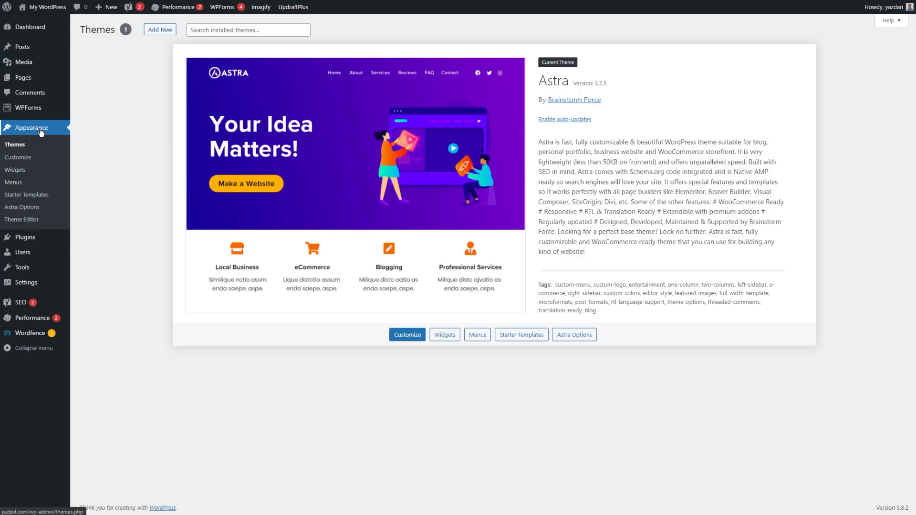
{"action": "left_click", "coordinate": [29, 163]}
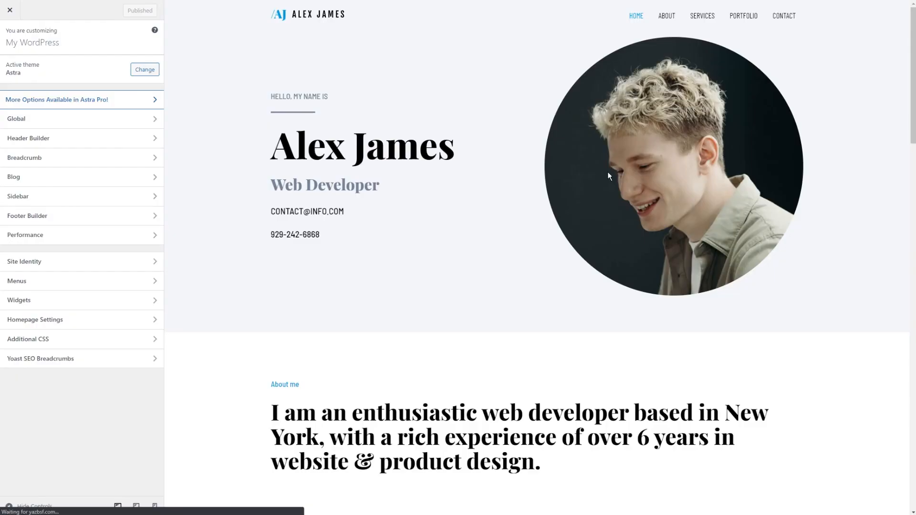
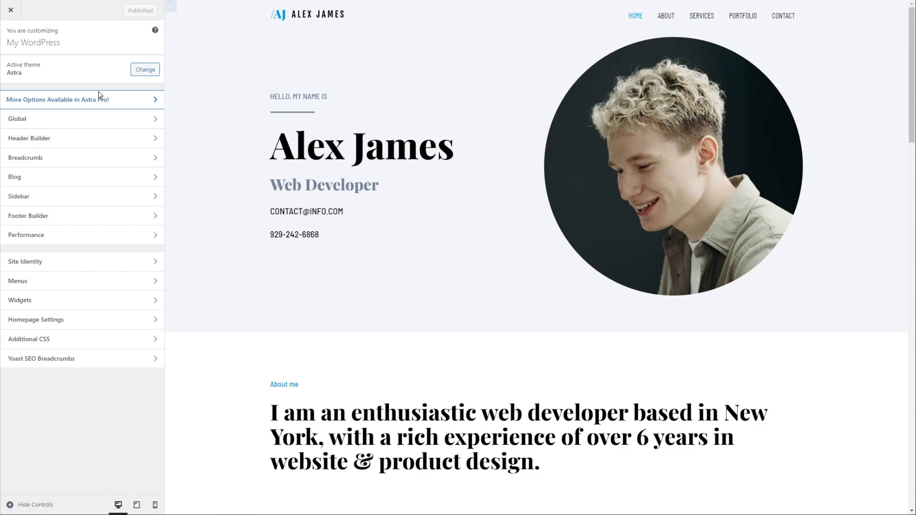
Try Site Title & Logo and Primary Menu in the top header row, restore them, then open the logo settings.
{"action": "left_click", "coordinate": [74, 140]}
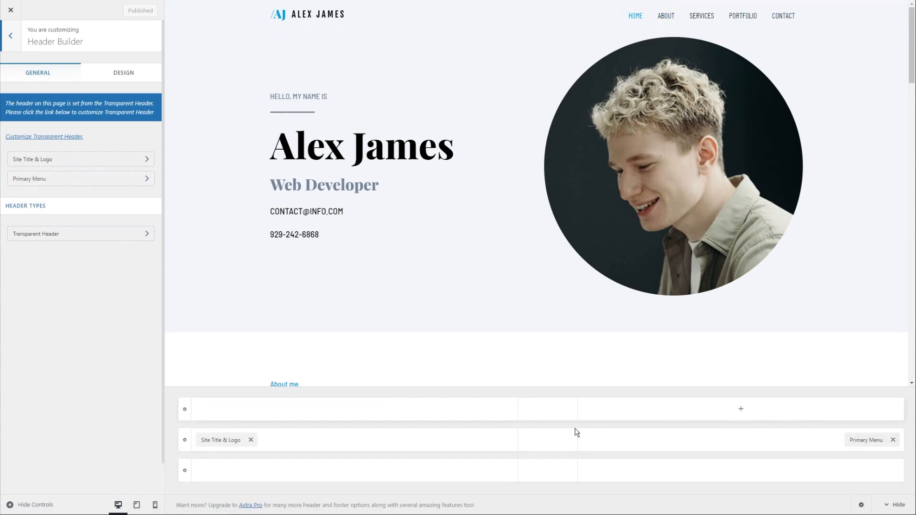
{"action": "left_click_drag", "start_coordinate": [229, 439], "coordinate": [284, 453]}
{"action": "left_click_drag", "start_coordinate": [858, 439], "coordinate": [854, 425]}
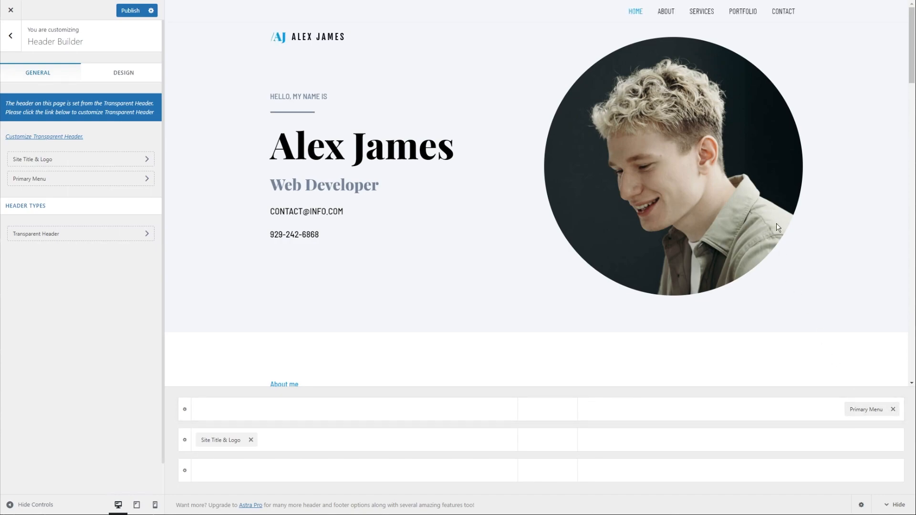
{"action": "left_click_drag", "start_coordinate": [856, 409], "coordinate": [832, 435]}
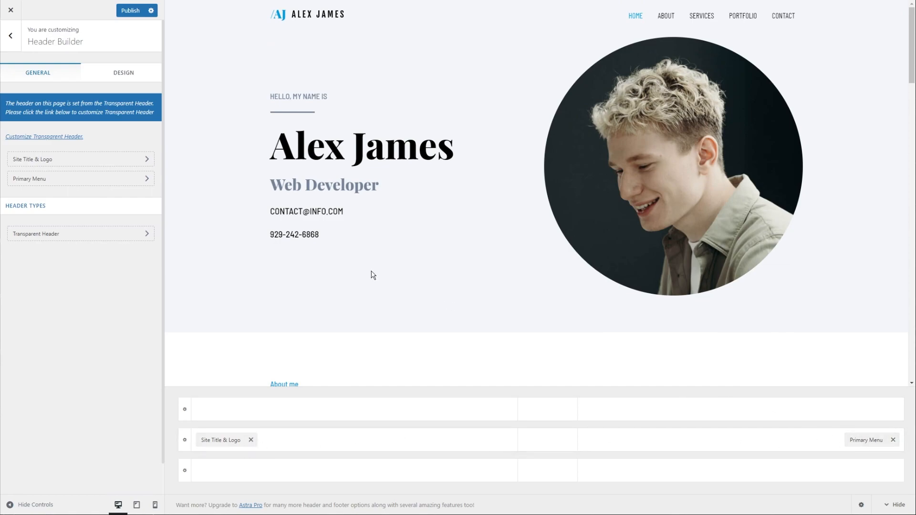
{"action": "left_click", "coordinate": [275, 19]}
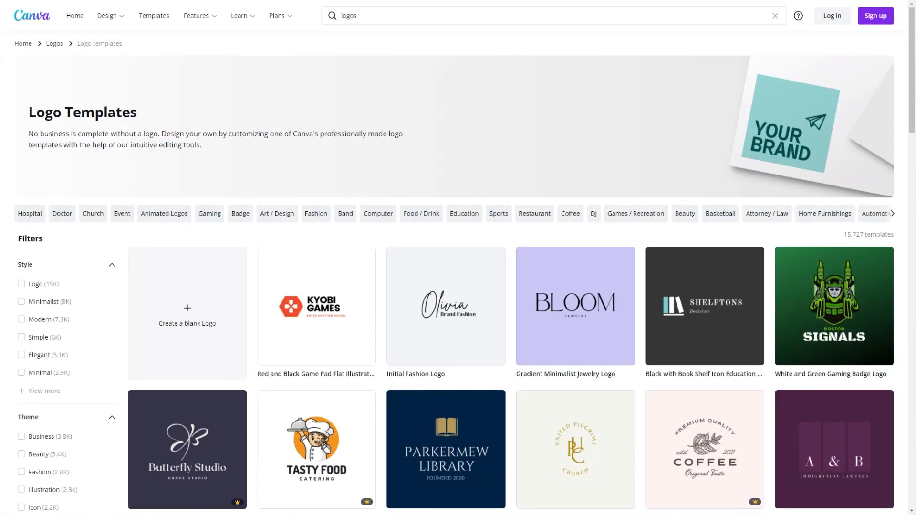
{"action": "scroll", "coordinate": [554, 103], "scroll_direction": "down", "scroll_amount": 4}
{"action": "scroll", "coordinate": [812, 208], "scroll_direction": "down", "scroll_amount": 4}
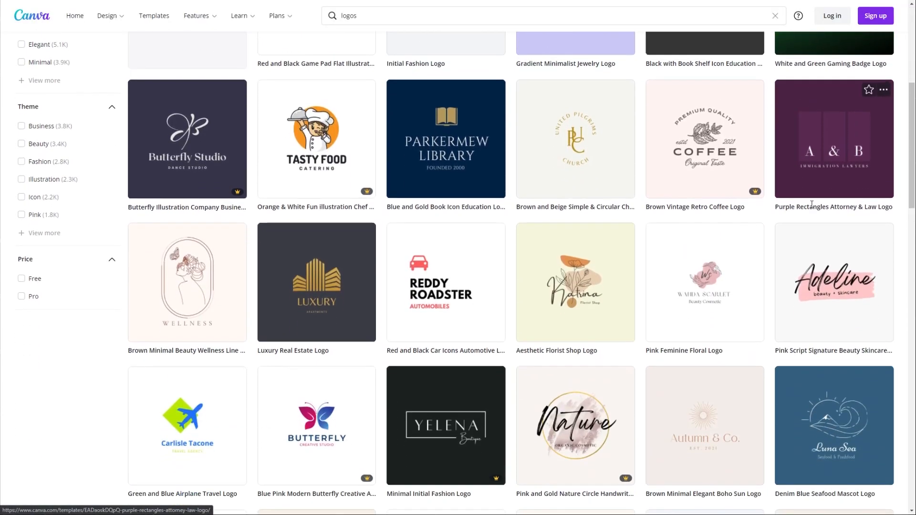
{"action": "scroll", "coordinate": [812, 208], "scroll_direction": "down", "scroll_amount": 1}
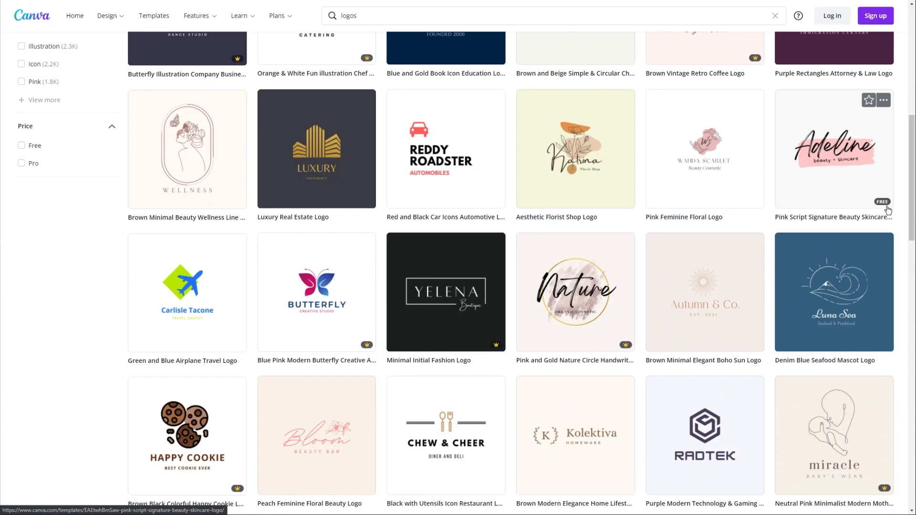
{"action": "scroll", "coordinate": [891, 215], "scroll_direction": "down", "scroll_amount": 4}
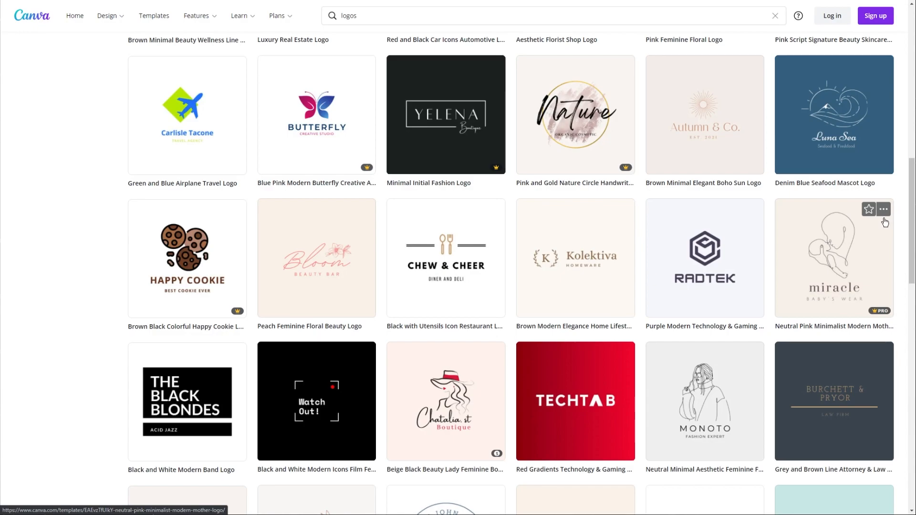
{"action": "scroll", "coordinate": [883, 221], "scroll_direction": "up", "scroll_amount": 6}
{"action": "scroll", "coordinate": [881, 221], "scroll_direction": "up", "scroll_amount": 8}
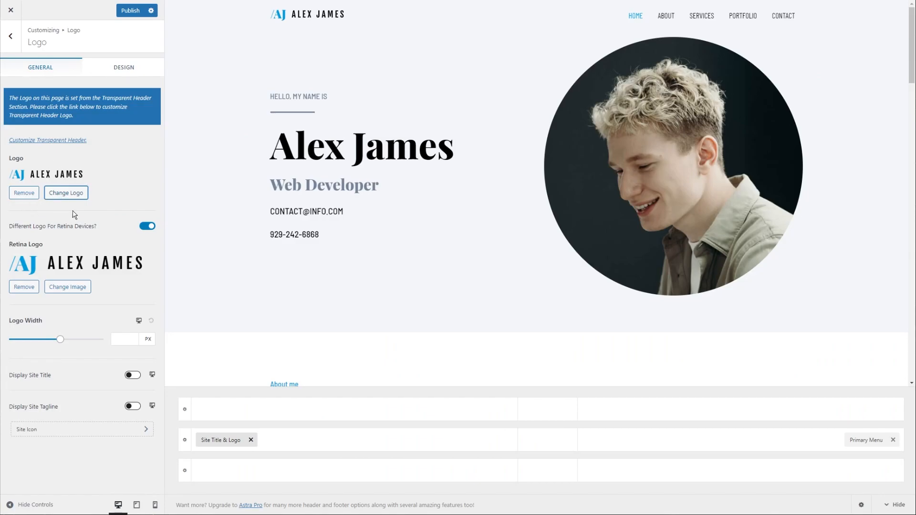
Upload WP Design.png as the header logo and crop it to a wide strip.
{"action": "left_click", "coordinate": [69, 194]}
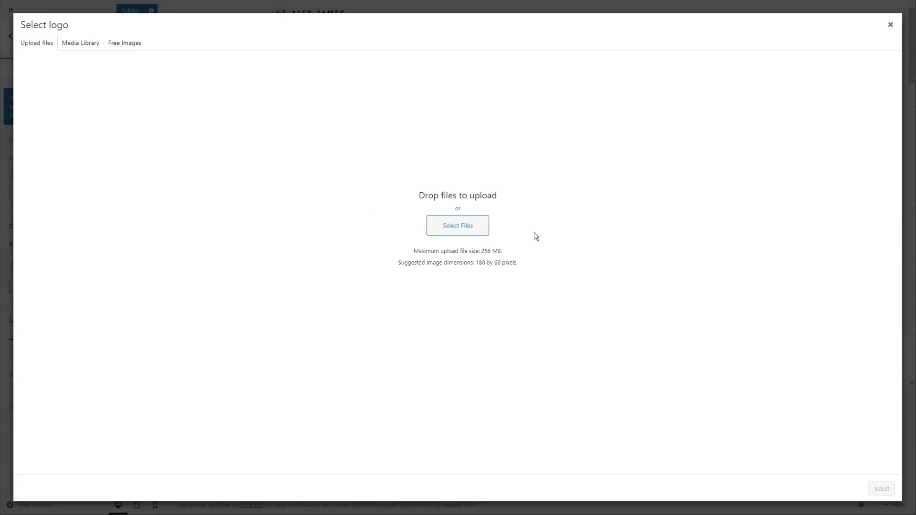
{"action": "left_click", "coordinate": [464, 228]}
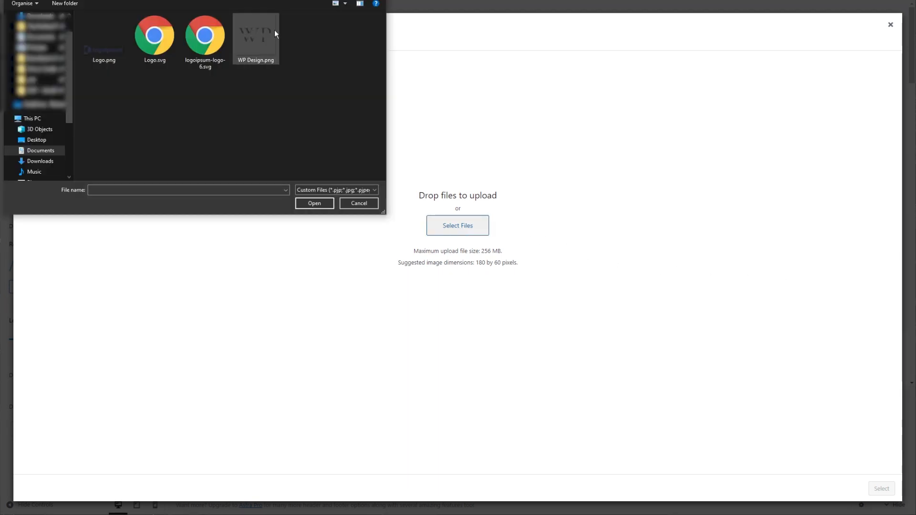
{"action": "double_click", "coordinate": [266, 61]}
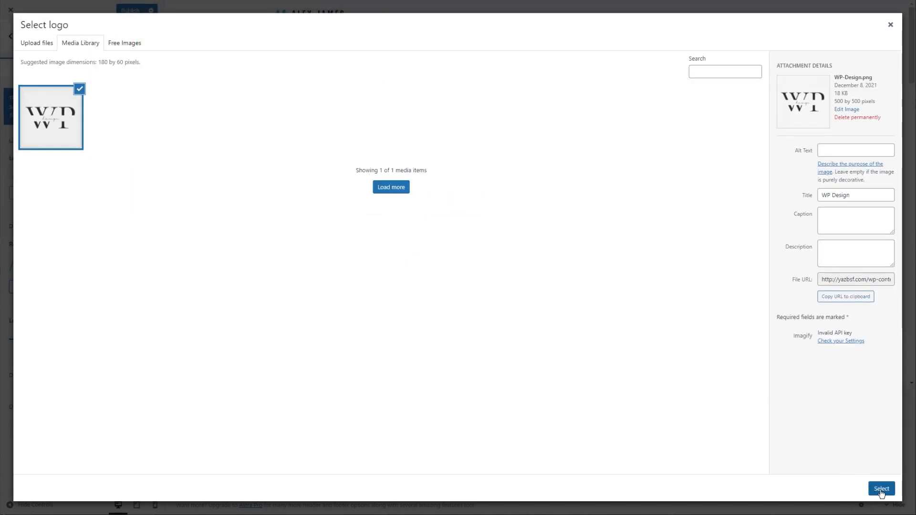
{"action": "left_click_drag", "start_coordinate": [462, 161], "coordinate": [462, 159]}
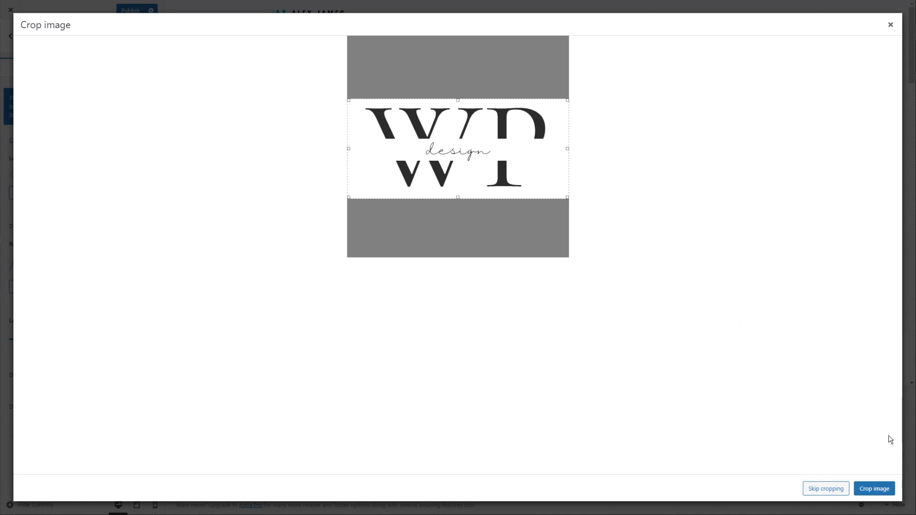
{"action": "left_click", "coordinate": [878, 490]}
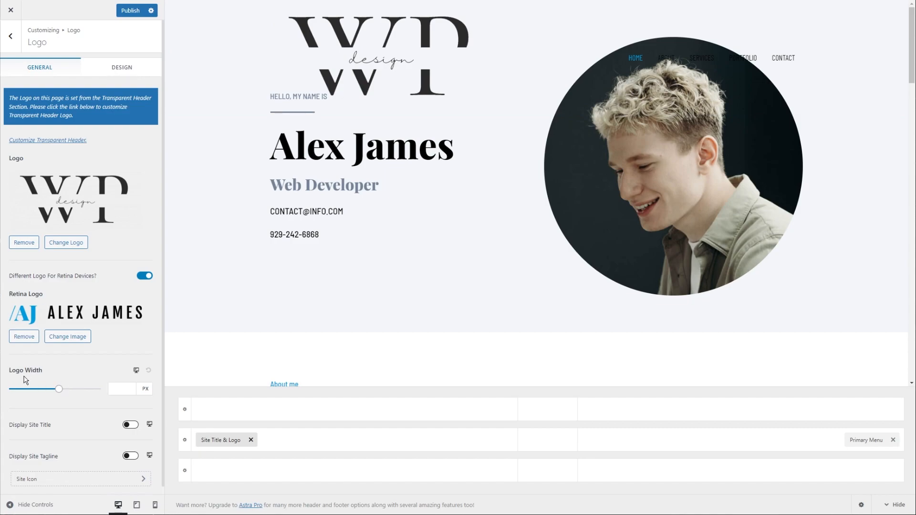
Set the header logo width to 100 px and turn off the separate retina logo.
{"action": "left_click_drag", "start_coordinate": [58, 390], "coordinate": [27, 393]}
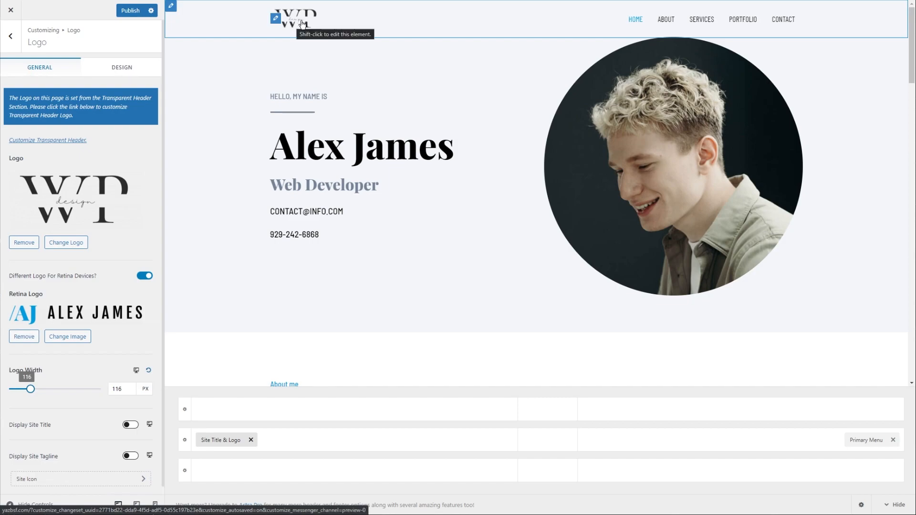
{"action": "mouse_move", "coordinate": [31, 389]}
{"action": "left_mouse_down"}
{"action": "mouse_move", "coordinate": [46, 392]}
{"action": "mouse_move", "coordinate": [27, 392]}
{"action": "left_mouse_up"}
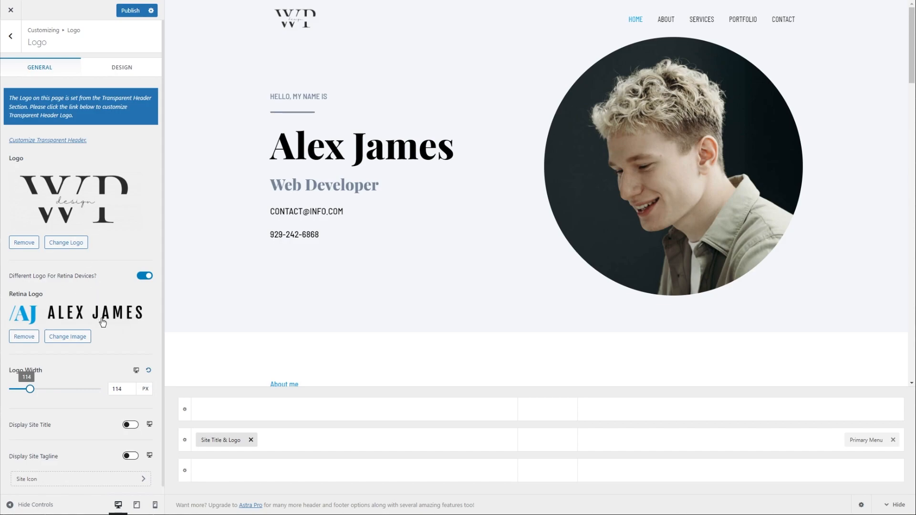
{"action": "left_click", "coordinate": [146, 276]}
{"action": "left_click_drag", "start_coordinate": [27, 327], "coordinate": [27, 331]}
{"action": "key", "text": "Tab"}
{"action": "type", "text": "100"}
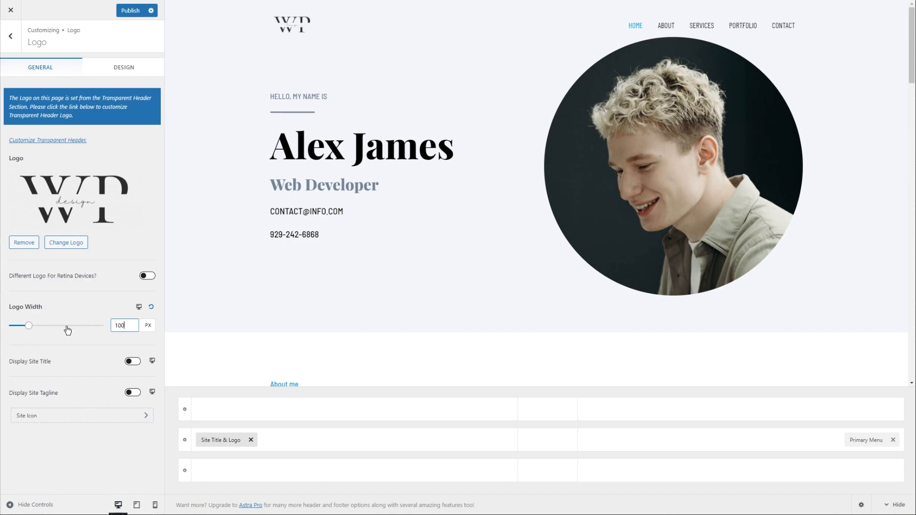
{"action": "left_click", "coordinate": [93, 306]}
Preview the site title and tagline, switch both off, and go to Site Icon.
{"action": "left_click", "coordinate": [131, 361]}
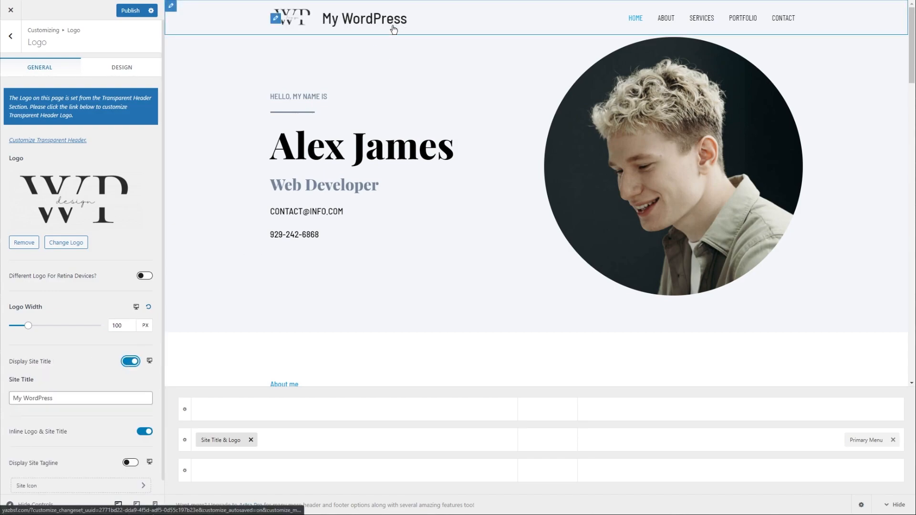
{"action": "left_click", "coordinate": [136, 364]}
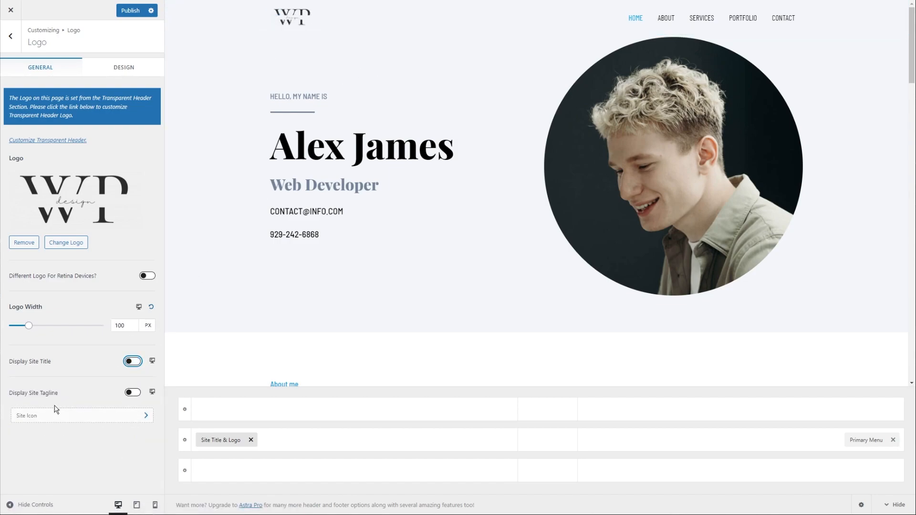
{"action": "left_click", "coordinate": [131, 393]}
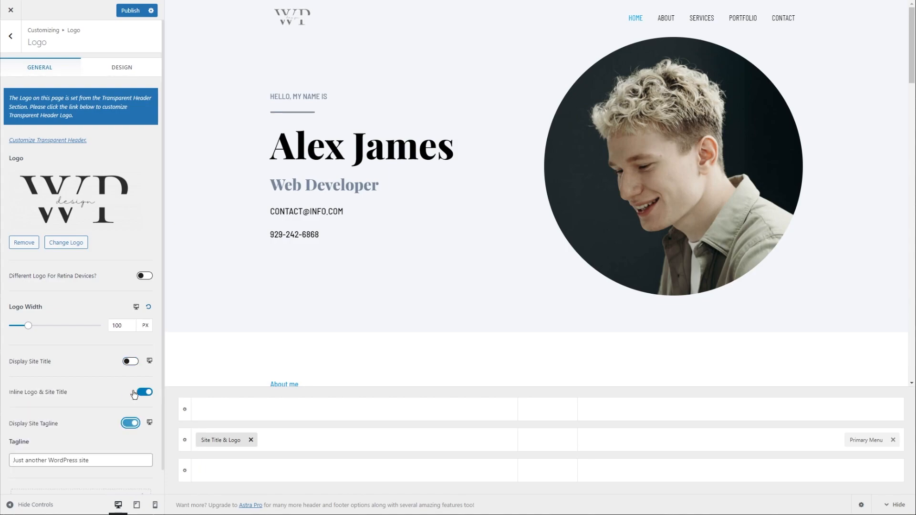
{"action": "left_click", "coordinate": [132, 423]}
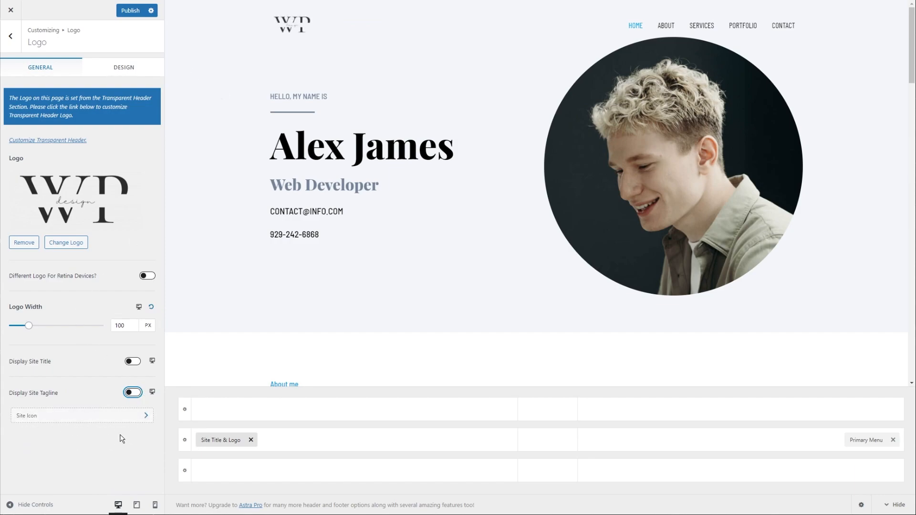
{"action": "left_click", "coordinate": [98, 417]}
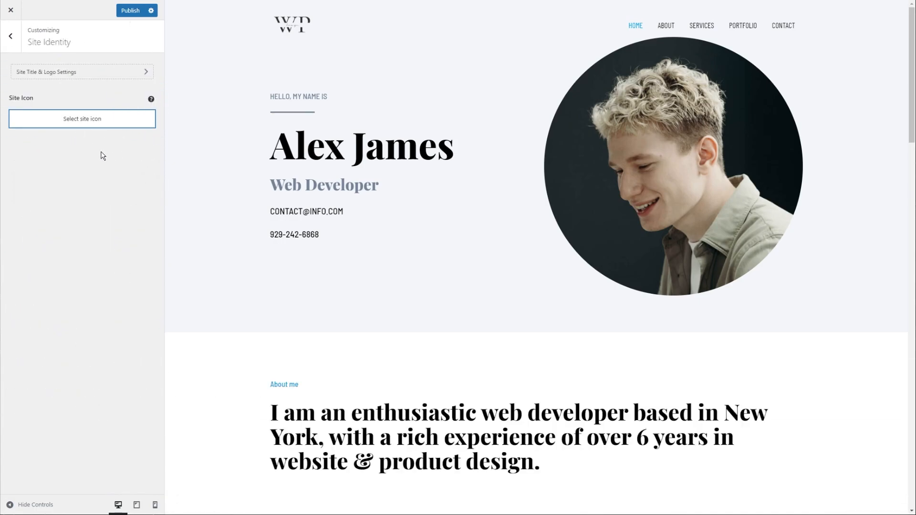
Set the WP Design image from the Media Library as the cropped site icon.
{"action": "left_click", "coordinate": [102, 155]}
{"action": "left_click", "coordinate": [97, 122]}
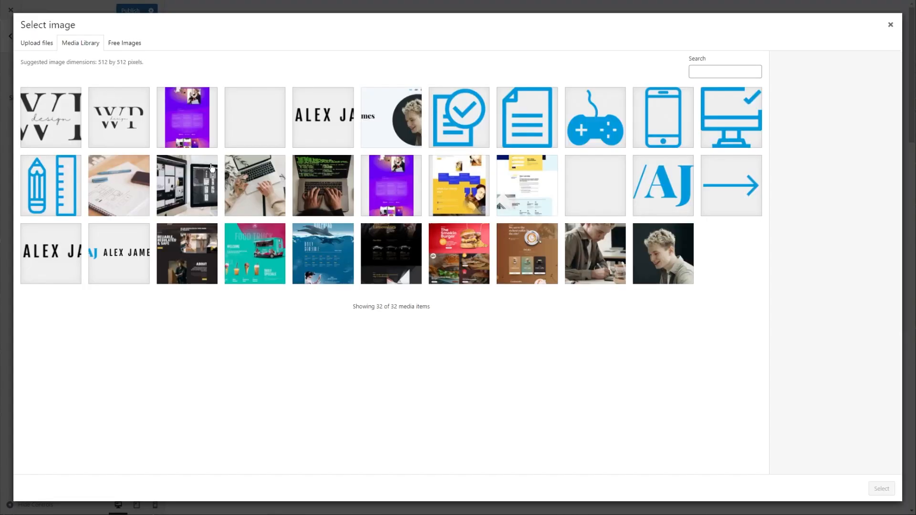
{"action": "left_click", "coordinate": [119, 123]}
{"action": "left_click", "coordinate": [881, 488]}
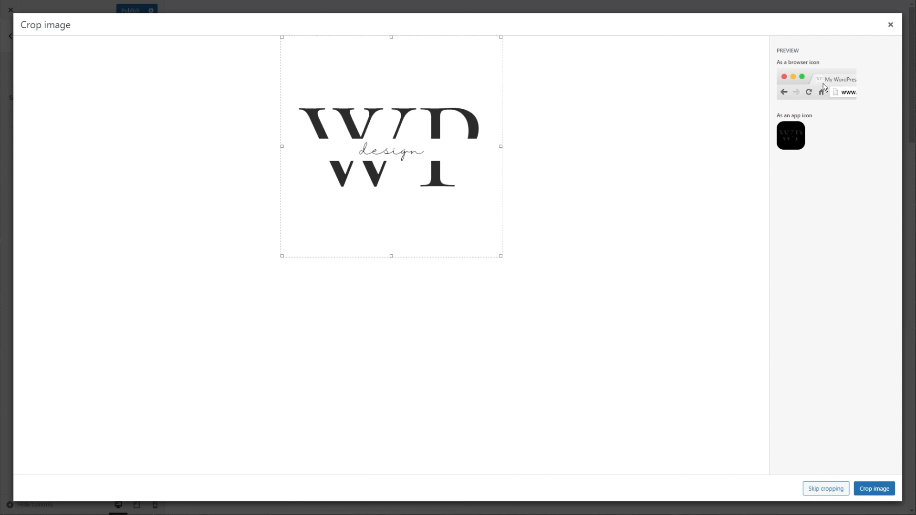
{"action": "left_click", "coordinate": [874, 489]}
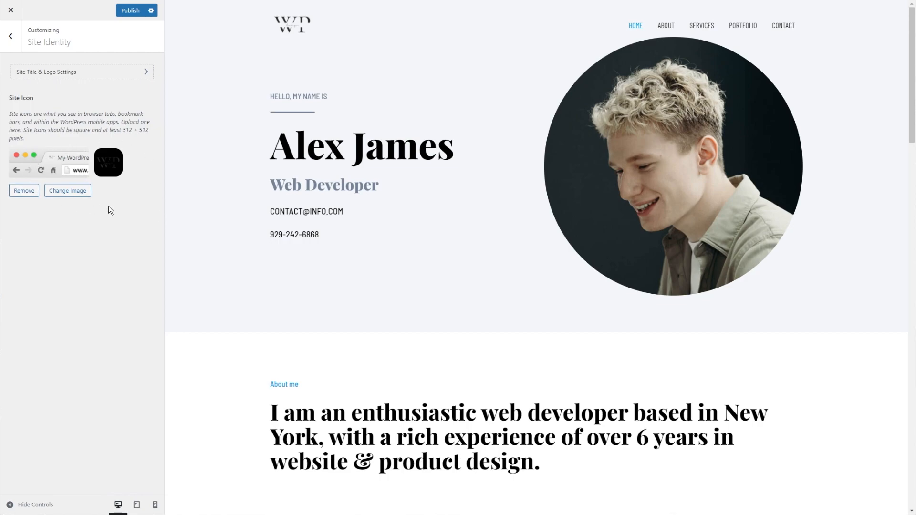
Note the recommended 512 × 512 icon size and publish all Customizer changes.
{"action": "left_click_drag", "start_coordinate": [126, 131], "coordinate": [147, 132]}
{"action": "left_click", "coordinate": [121, 140]}
{"action": "left_click", "coordinate": [127, 12]}
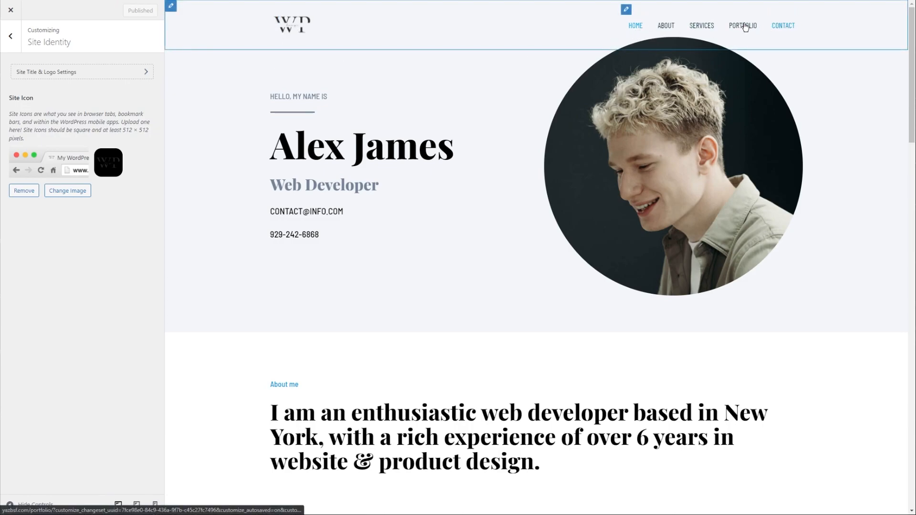
In the Primary Menu, move About out from under Services to follow Home, and publish.
{"action": "left_click", "coordinate": [626, 9]}
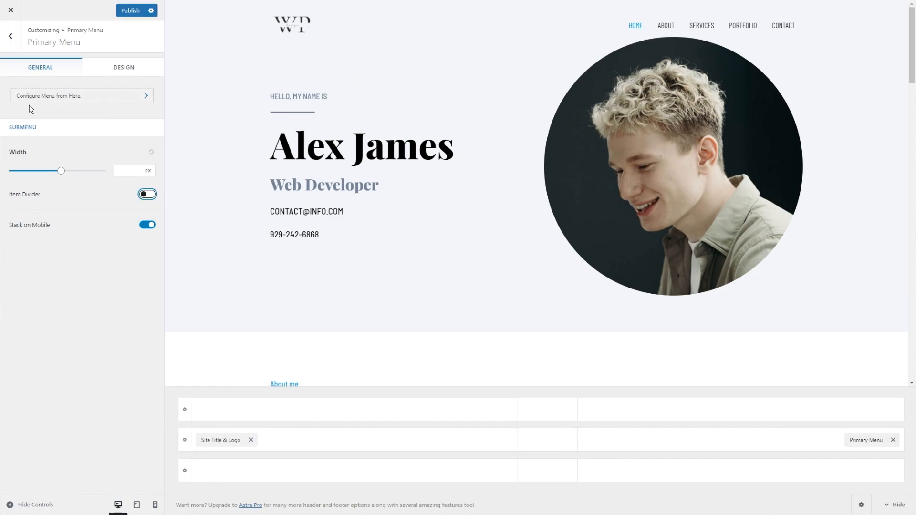
{"action": "left_click", "coordinate": [47, 98]}
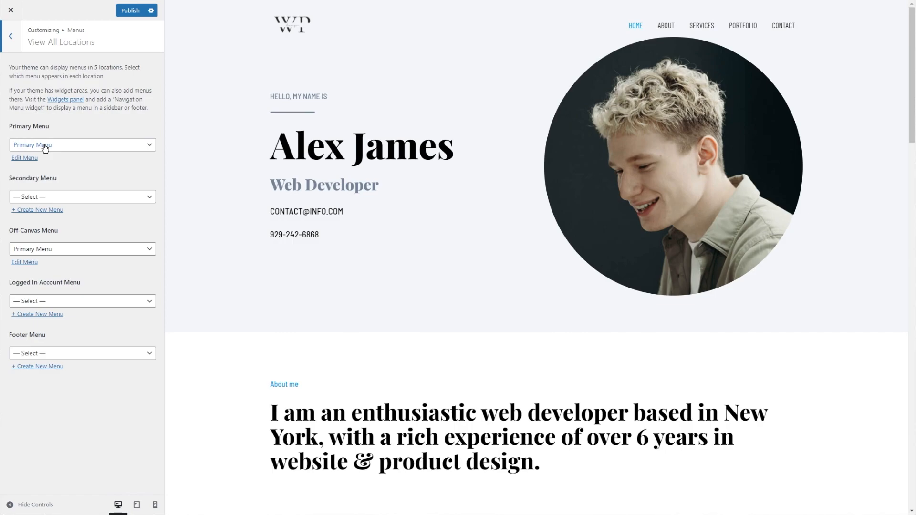
{"action": "left_click", "coordinate": [24, 158]}
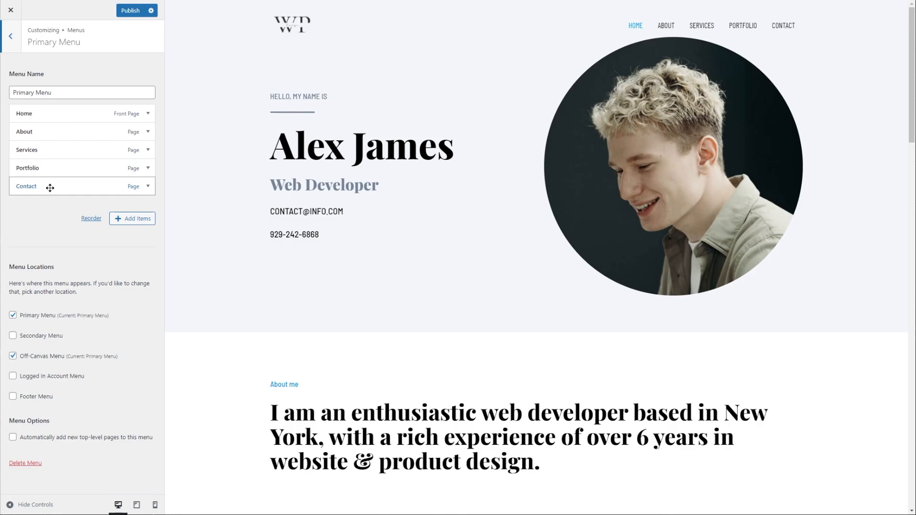
{"action": "left_click_drag", "start_coordinate": [50, 187], "coordinate": [53, 149]}
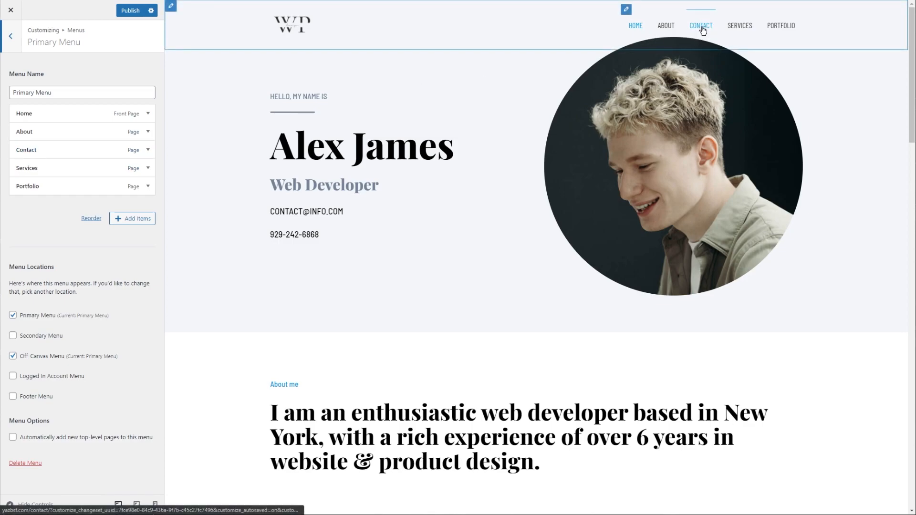
{"action": "left_click_drag", "start_coordinate": [75, 149], "coordinate": [70, 194]}
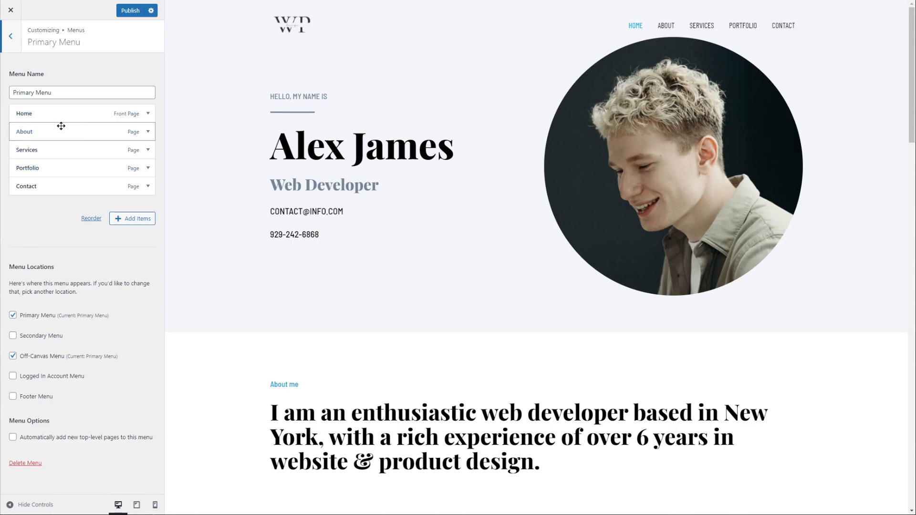
{"action": "left_click_drag", "start_coordinate": [48, 133], "coordinate": [56, 150]}
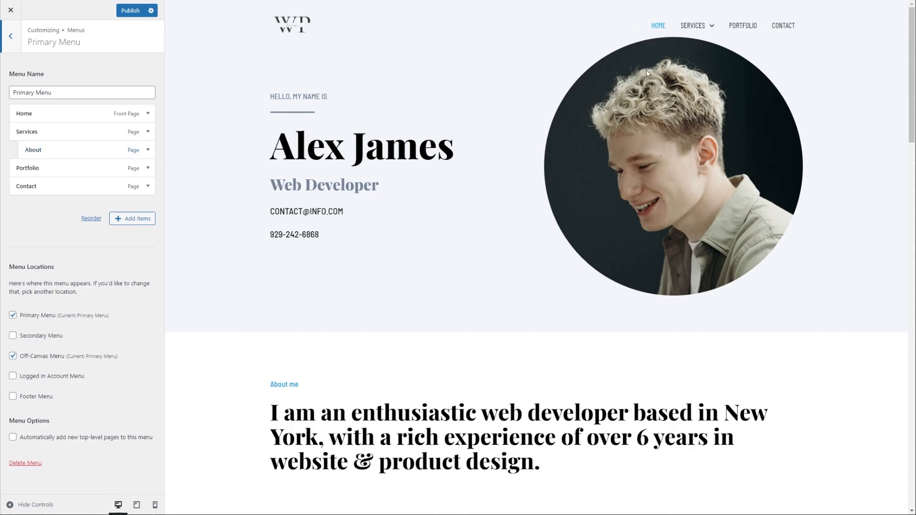
{"action": "mouse_move", "coordinate": [714, 30]}
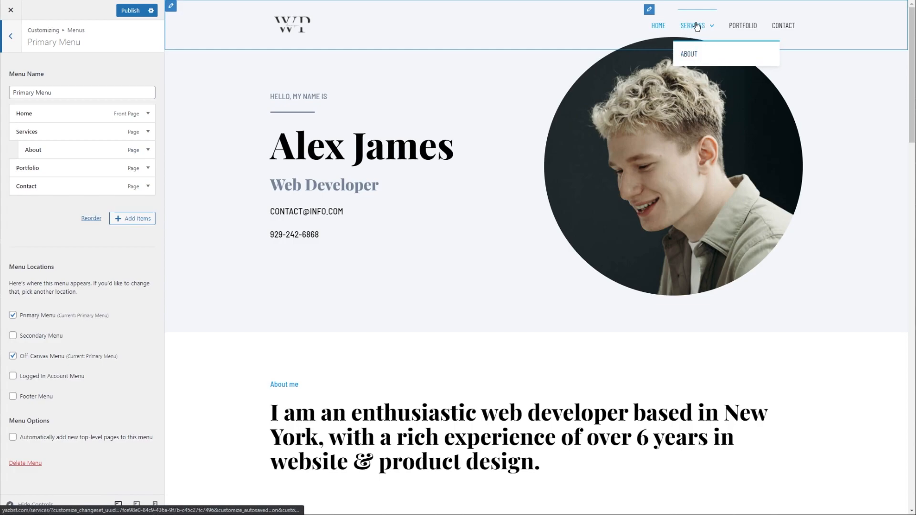
{"action": "left_click_drag", "start_coordinate": [91, 150], "coordinate": [35, 132]}
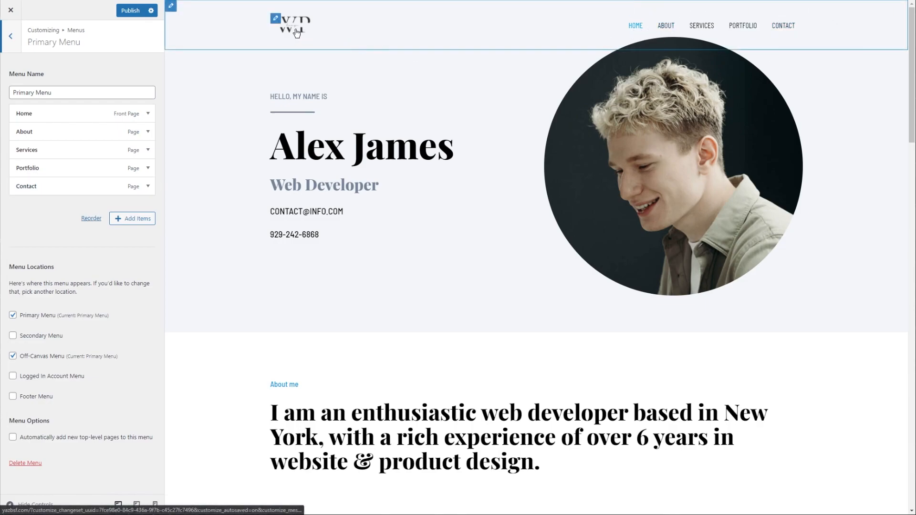
{"action": "left_click", "coordinate": [128, 12]}
Rename the site title to 'WP Design' and publish it.
{"action": "left_click", "coordinate": [11, 36]}
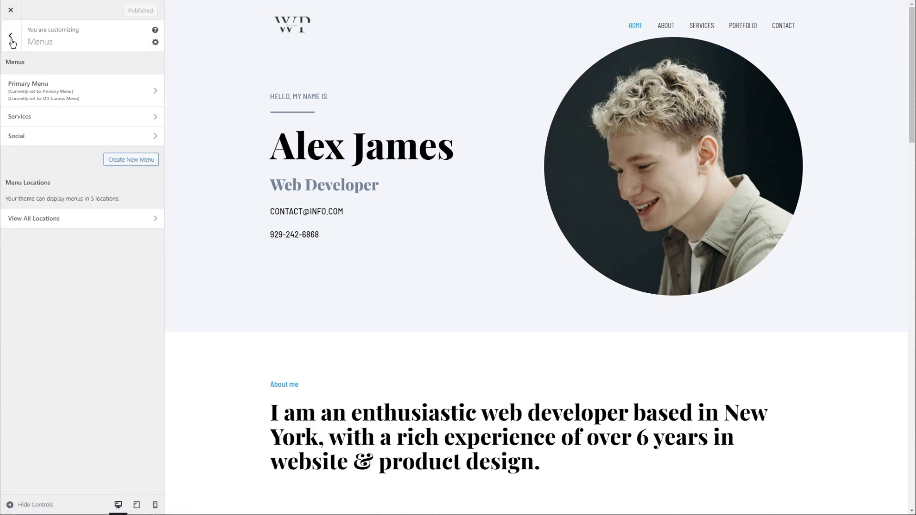
{"action": "left_click", "coordinate": [11, 36]}
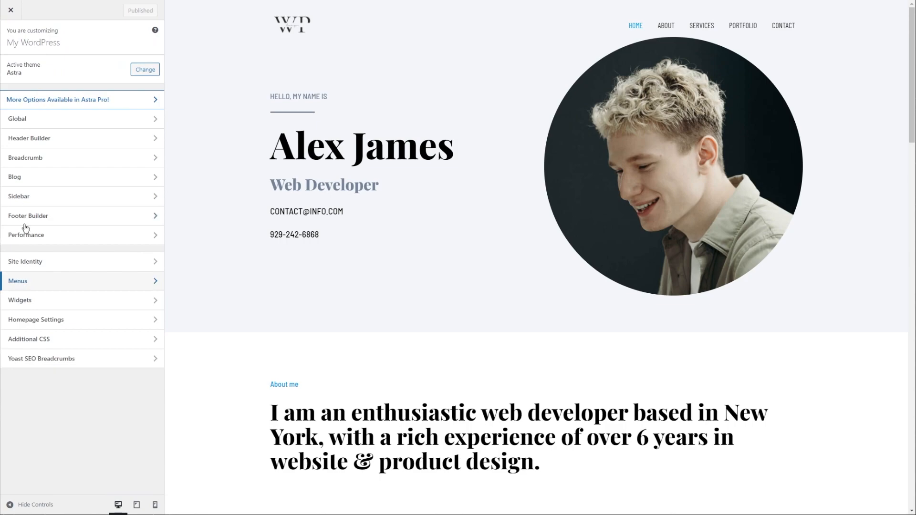
{"action": "left_click", "coordinate": [153, 267]}
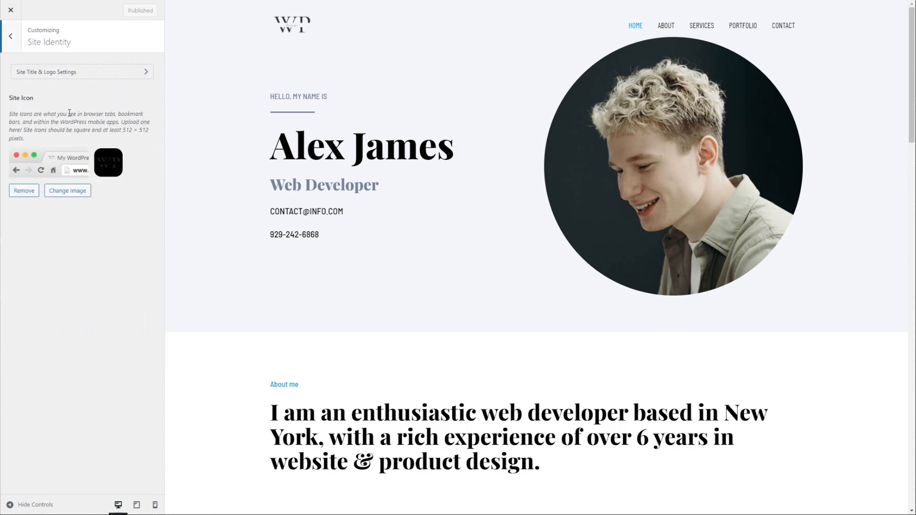
{"action": "left_click", "coordinate": [79, 76]}
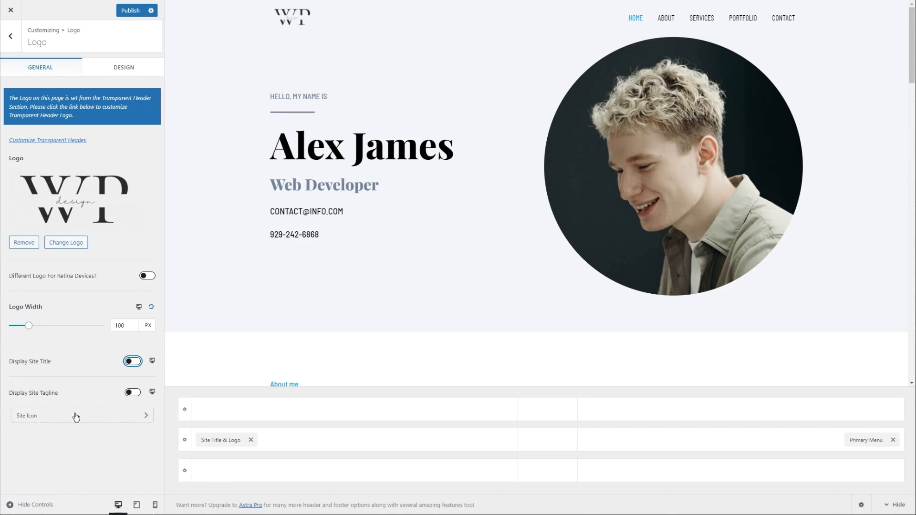
{"action": "left_click", "coordinate": [131, 361]}
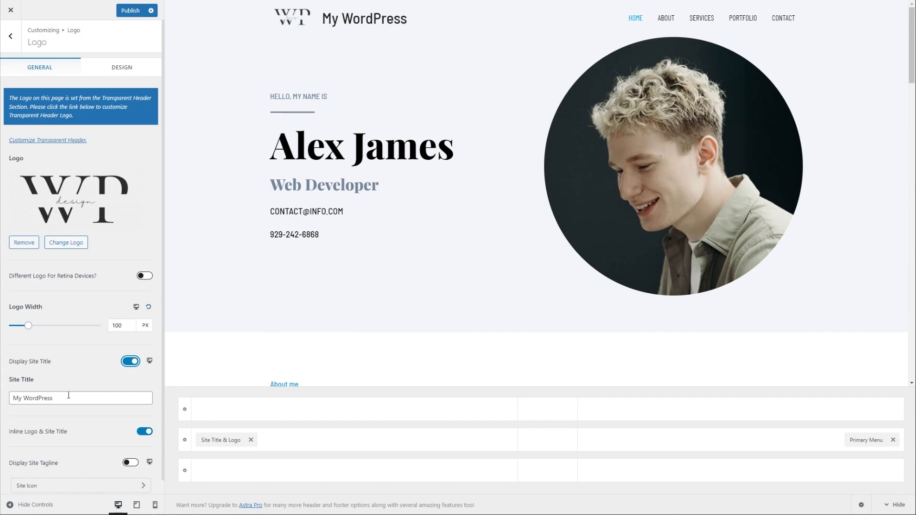
{"action": "triple_click", "coordinate": [69, 397]}
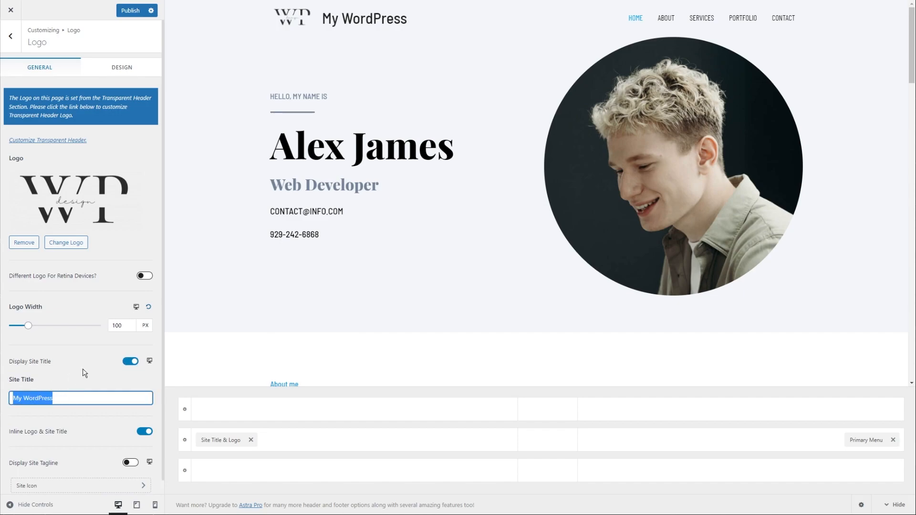
{"action": "type", "text": "WP Design"}
{"action": "left_click", "coordinate": [86, 424]}
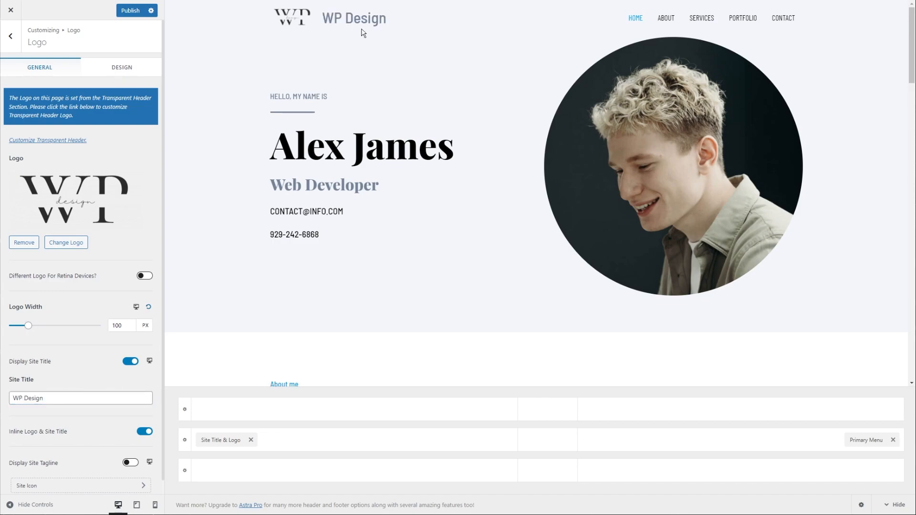
{"action": "left_click", "coordinate": [133, 14]}
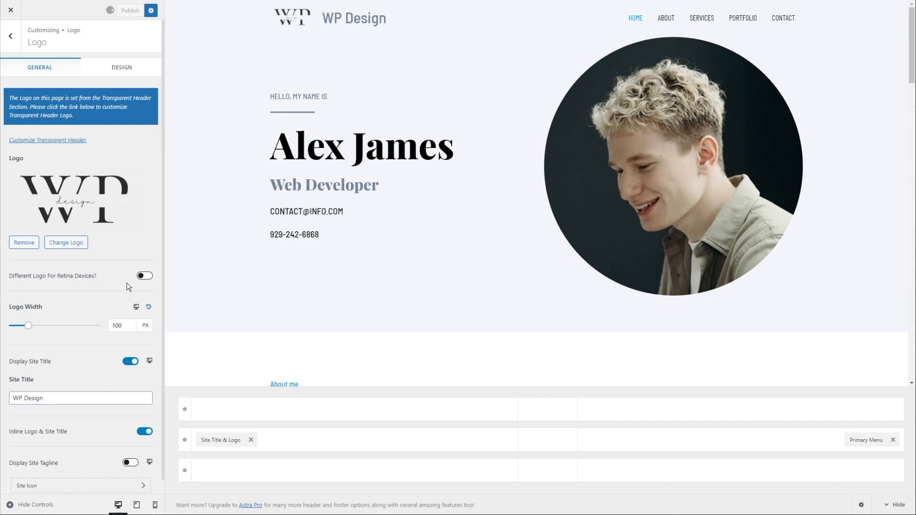
Hide the site title and publish, then erase the default tagline and hide it.
{"action": "left_click", "coordinate": [130, 361]}
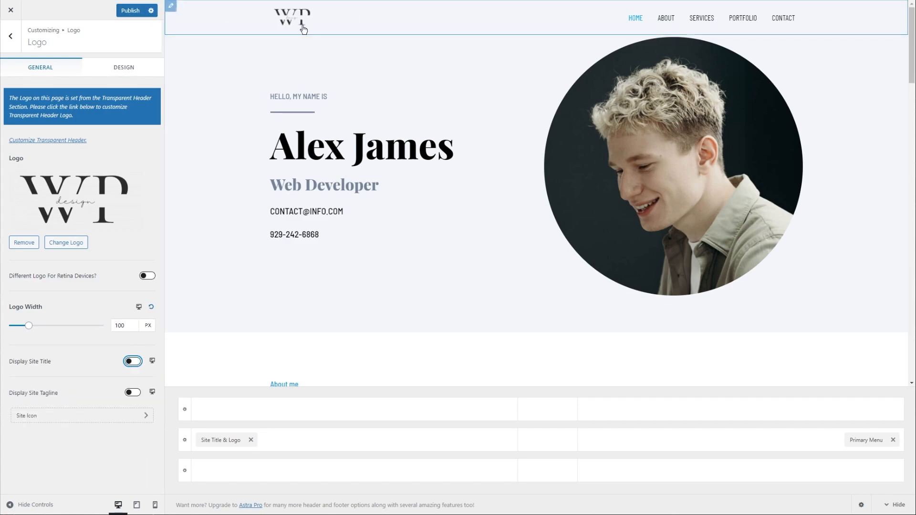
{"action": "left_click", "coordinate": [122, 15]}
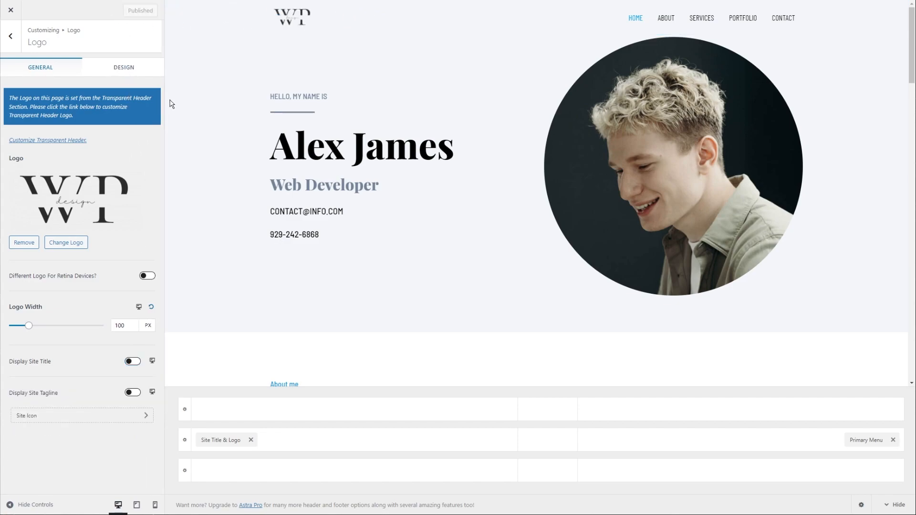
{"action": "left_click", "coordinate": [133, 394]}
{"action": "left_click_drag", "start_coordinate": [114, 460], "coordinate": [5, 462]}
{"action": "key", "text": "BackSpace"}
{"action": "scroll", "coordinate": [81, 286], "scroll_direction": "down", "scroll_amount": 1}
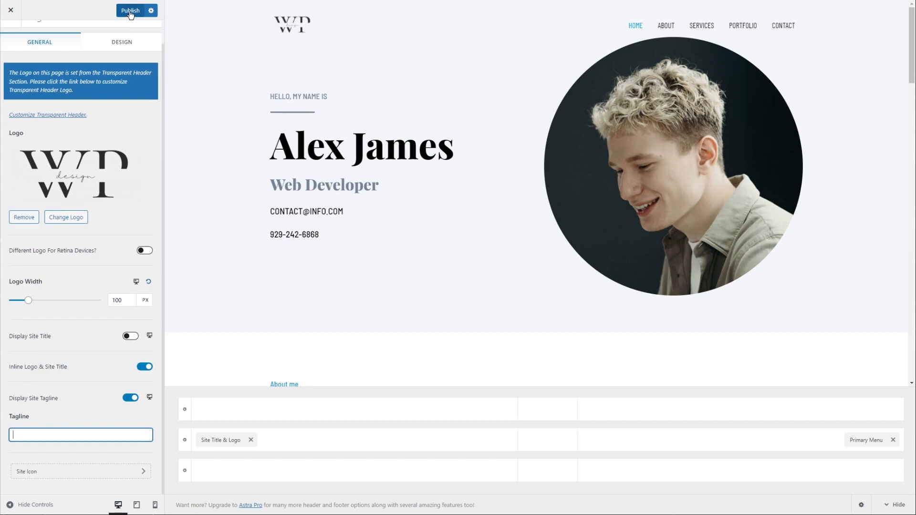
{"action": "left_click", "coordinate": [130, 11]}
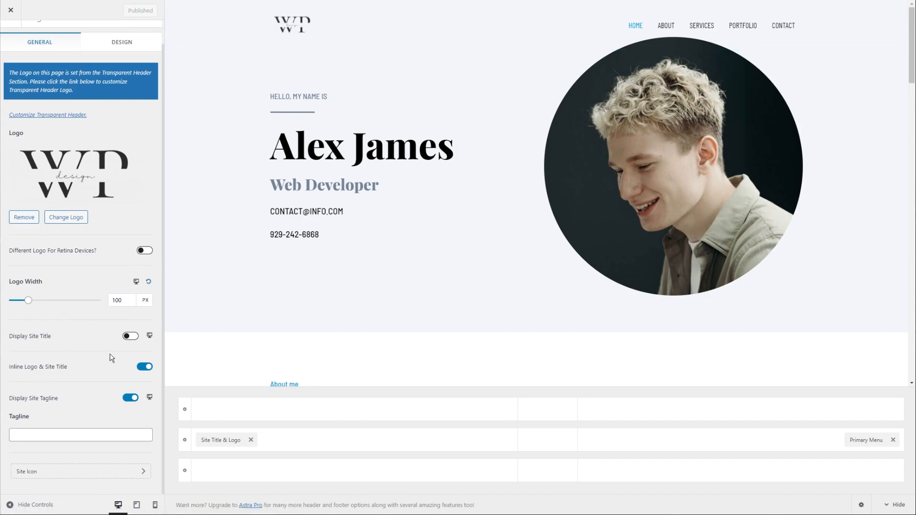
{"action": "left_click", "coordinate": [132, 398]}
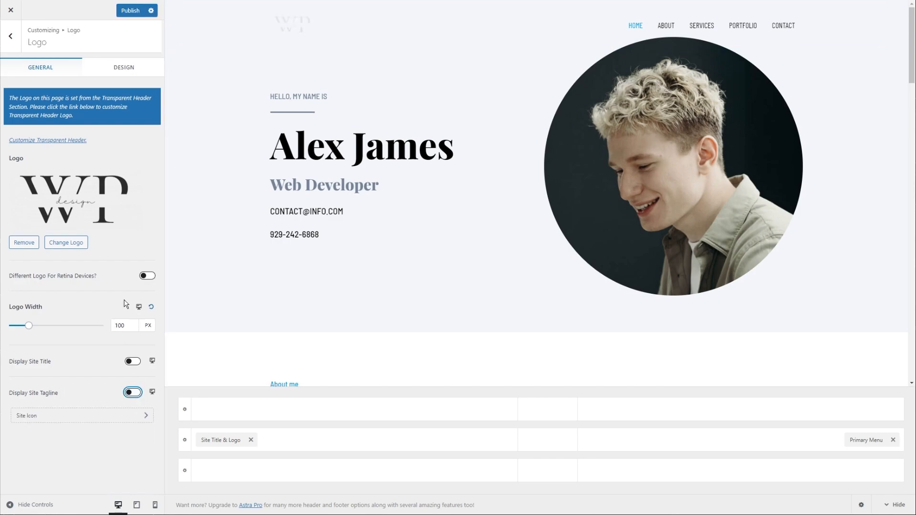
{"action": "left_click", "coordinate": [13, 39]}
{"action": "left_click", "coordinate": [12, 38]}
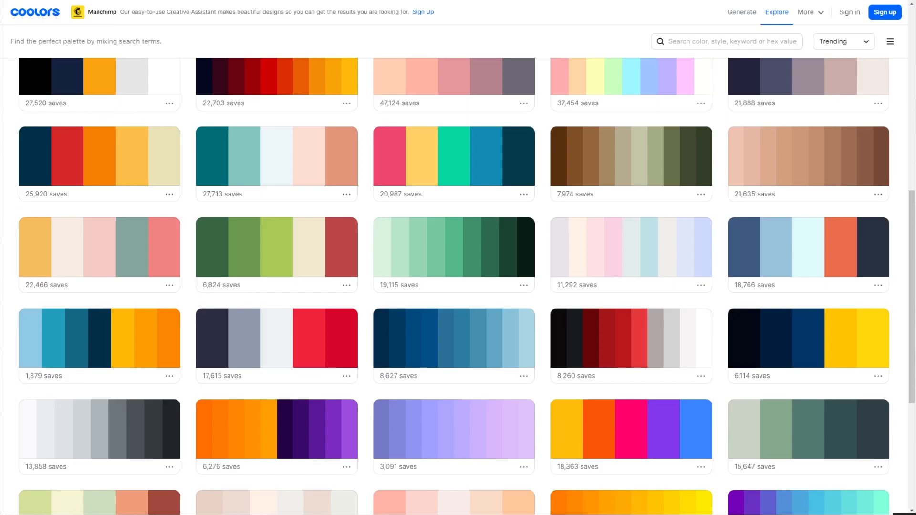
Browse Coolors' trending palettes and open the teal-to-green 1F363D–CFE0C3 palette in the generator.
{"action": "scroll", "coordinate": [198, 24], "scroll_direction": "up", "scroll_amount": 10}
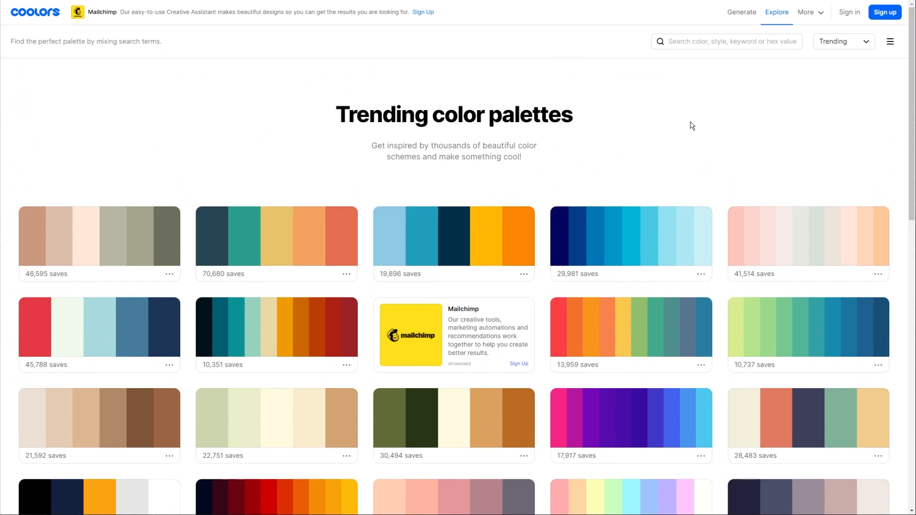
{"action": "scroll", "coordinate": [855, 159], "scroll_direction": "down", "scroll_amount": 11}
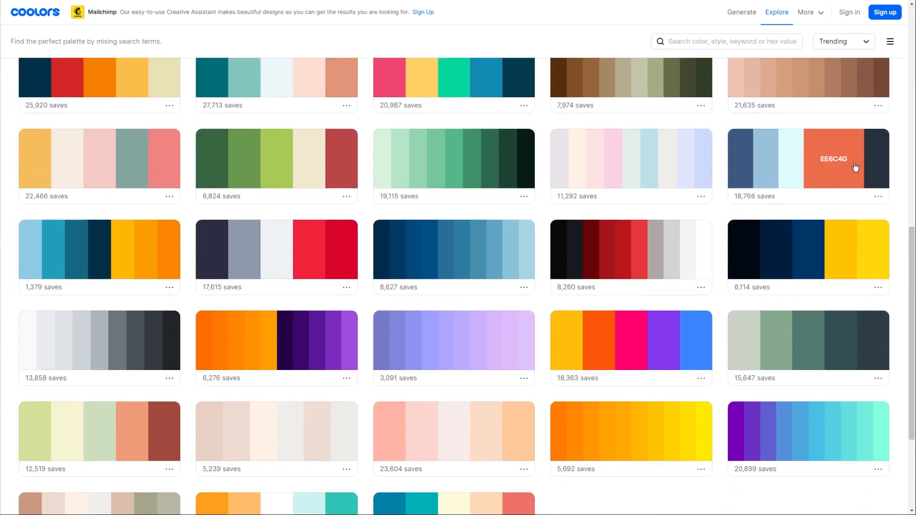
{"action": "scroll", "coordinate": [855, 166], "scroll_direction": "down", "scroll_amount": 3}
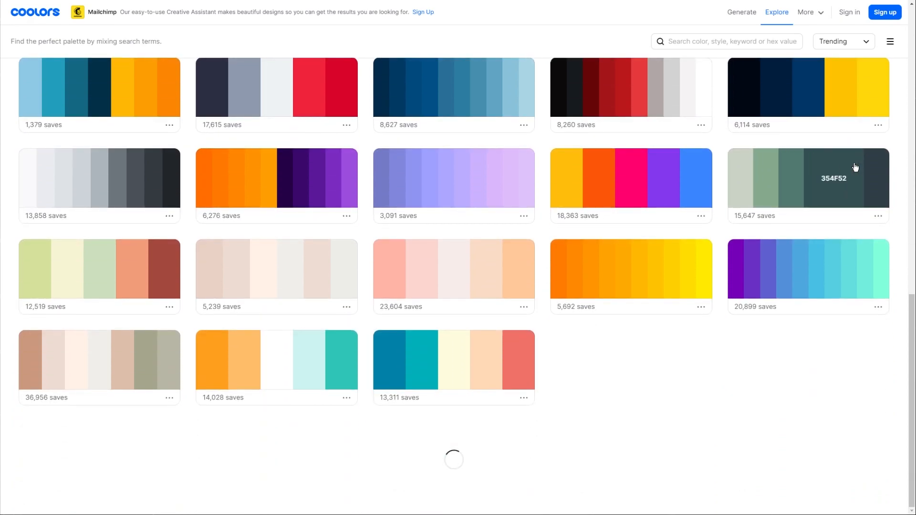
{"action": "scroll", "coordinate": [462, 224], "scroll_direction": "down", "scroll_amount": 20}
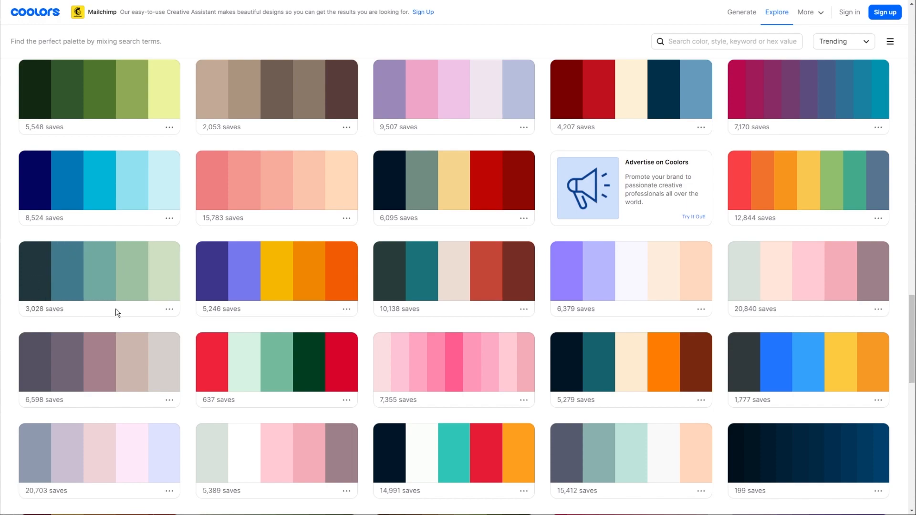
{"action": "left_click", "coordinate": [170, 309]}
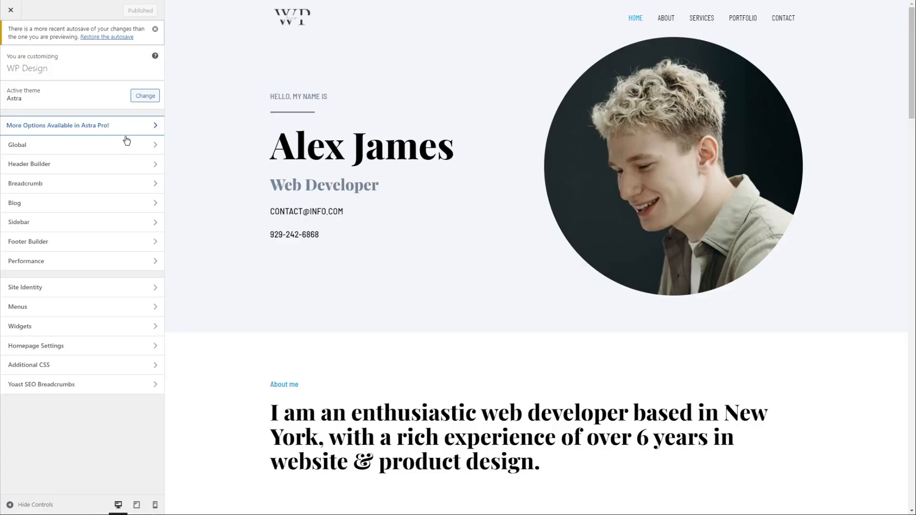
Open the Customizer's Global > Colors settings.
{"action": "left_click", "coordinate": [100, 147]}
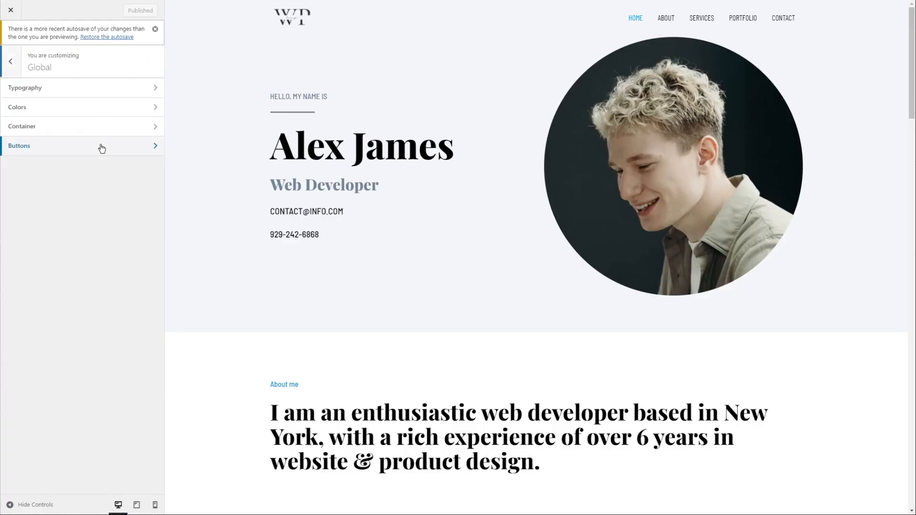
{"action": "left_click", "coordinate": [88, 109]}
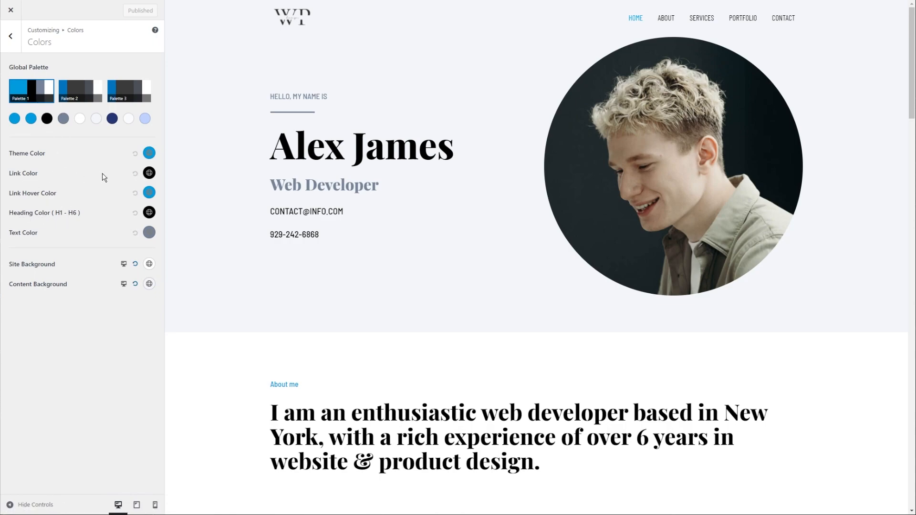
Change the black Global Palette colour to red and scroll the preview to check headings and links.
{"action": "left_click", "coordinate": [47, 119]}
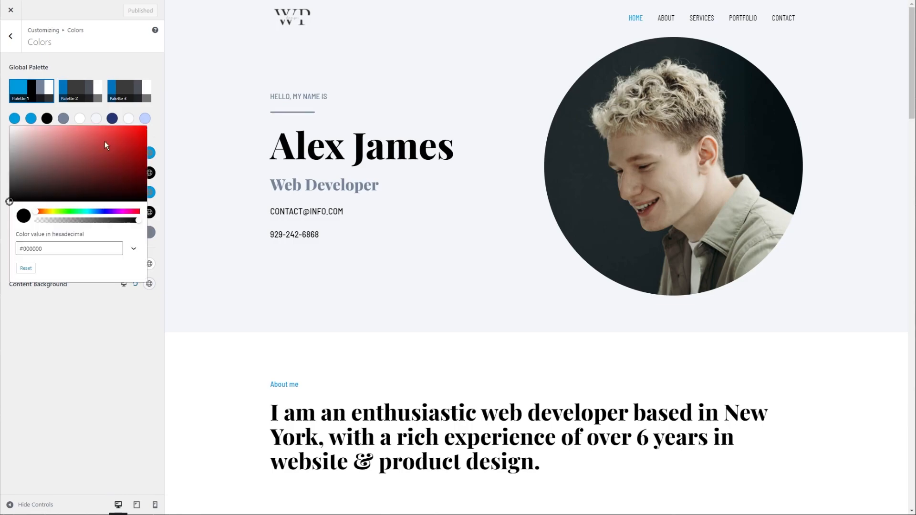
{"action": "left_click_drag", "start_coordinate": [106, 145], "coordinate": [145, 127]}
{"action": "left_click", "coordinate": [280, 342]}
{"action": "scroll", "coordinate": [311, 341], "scroll_direction": "down", "scroll_amount": 6}
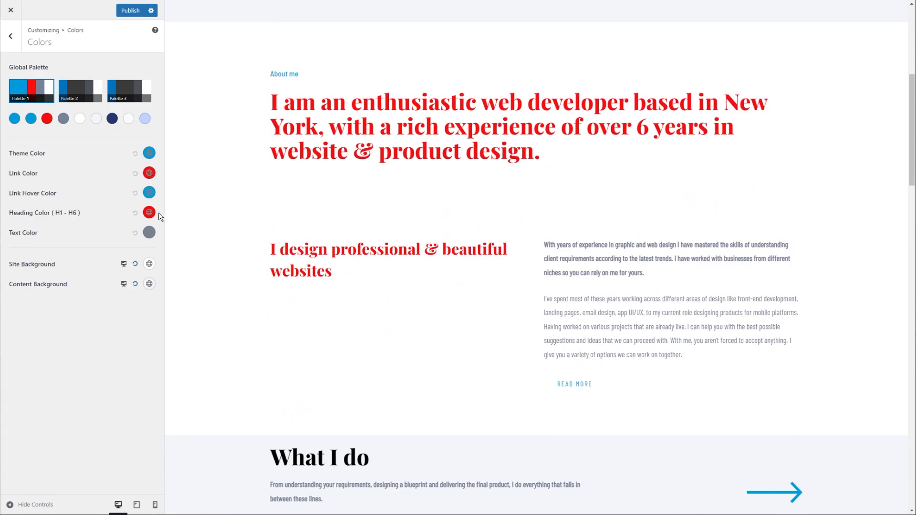
{"action": "scroll", "coordinate": [253, 215], "scroll_direction": "down", "scroll_amount": 15}
{"action": "scroll", "coordinate": [266, 243], "scroll_direction": "down", "scroll_amount": 10}
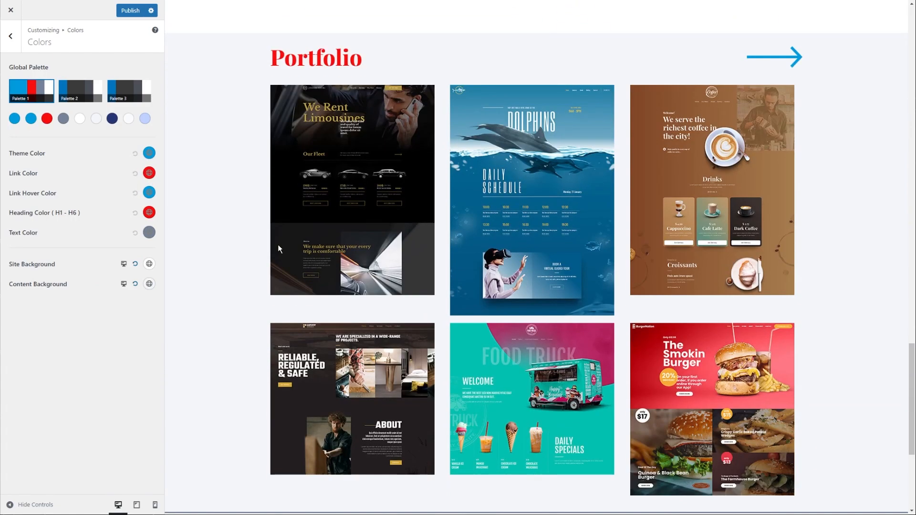
{"action": "scroll", "coordinate": [267, 253], "scroll_direction": "up", "scroll_amount": 15}
{"action": "scroll", "coordinate": [267, 253], "scroll_direction": "up", "scroll_amount": 15}
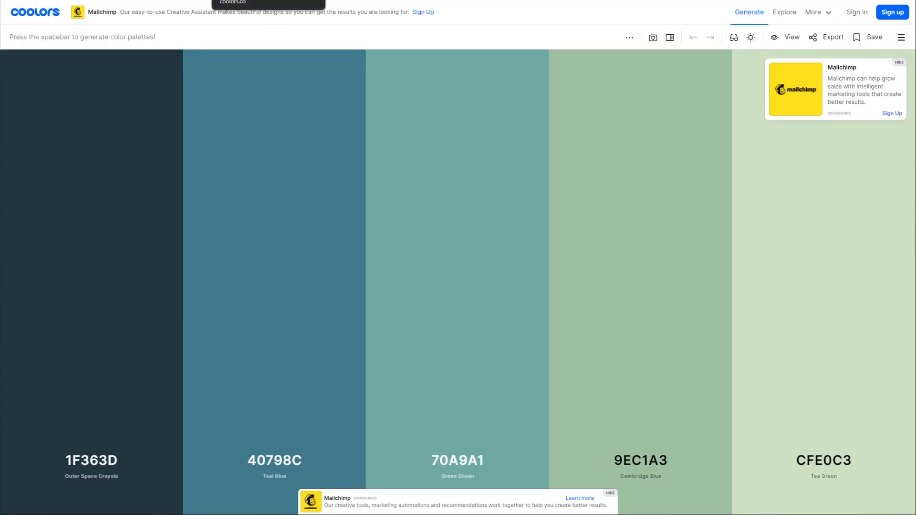
Copy Cambridge Blue's hex code 9EC1A3 from the Coolors generator.
{"action": "mouse_move", "coordinate": [691, 370]}
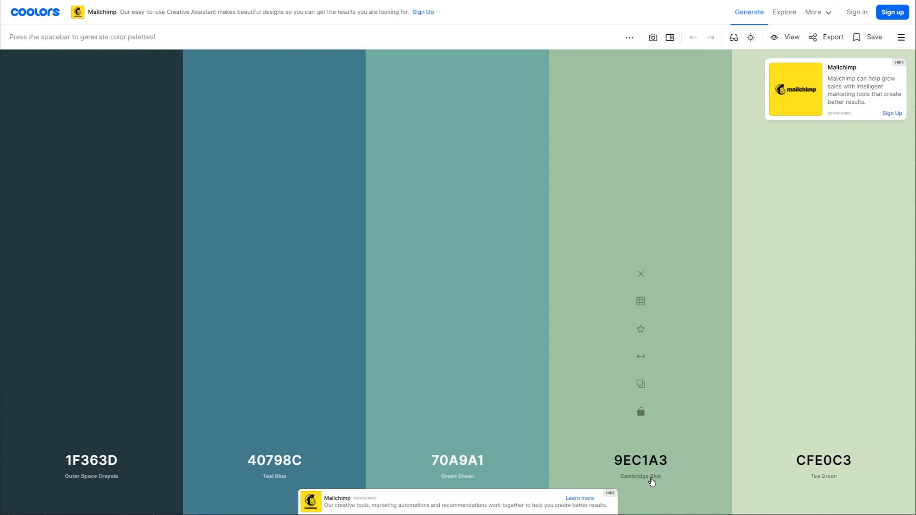
{"action": "left_click", "coordinate": [641, 385]}
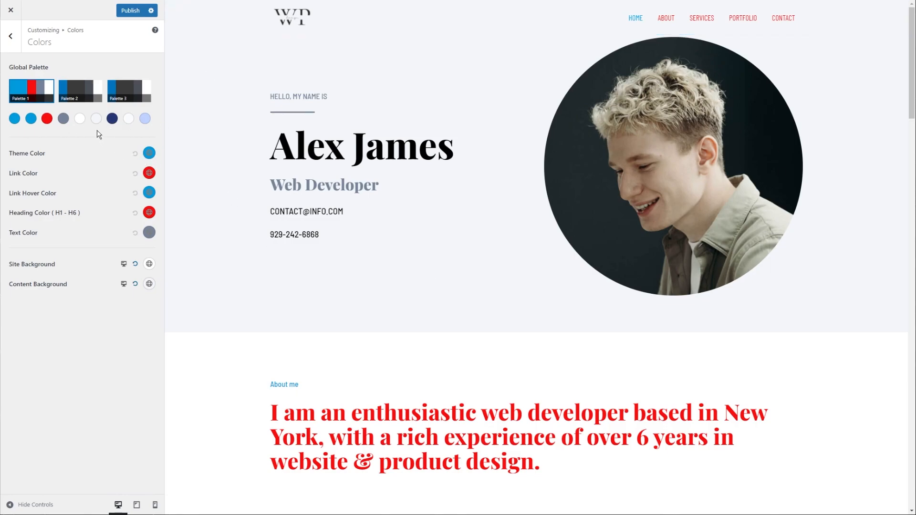
Paste the copied green hex value into the eighth palette colour.
{"action": "left_click", "coordinate": [127, 118]}
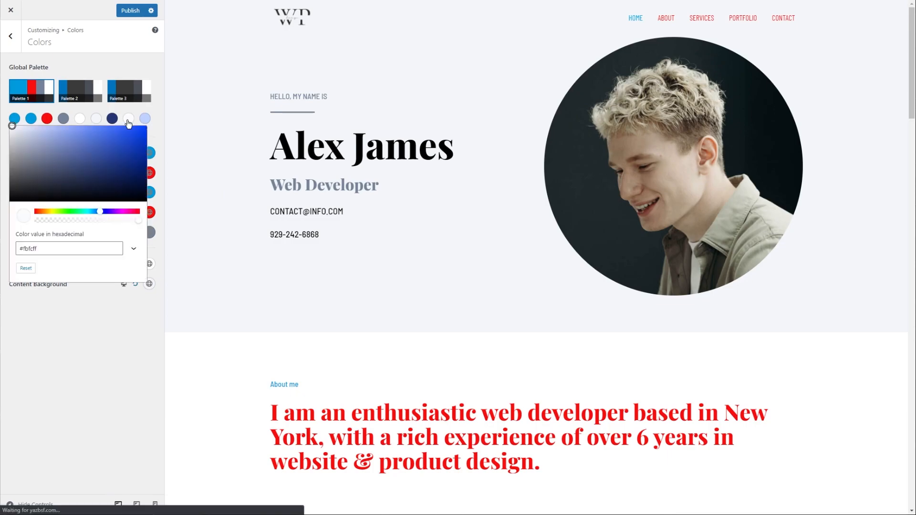
{"action": "left_click_drag", "start_coordinate": [45, 248], "coordinate": [22, 247]}
{"action": "right_click", "coordinate": [23, 248]}
{"action": "left_click", "coordinate": [45, 292]}
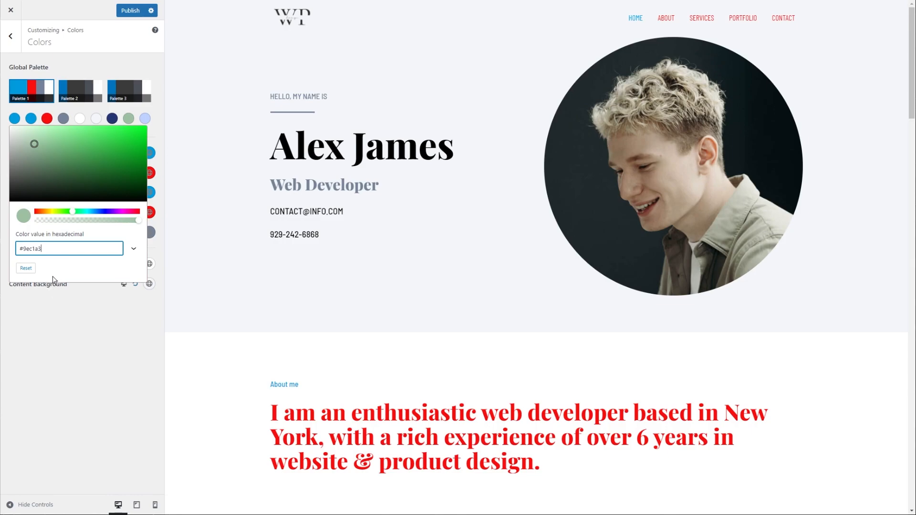
{"action": "left_click", "coordinate": [117, 299]}
Change the light background palette colour from #f3f6f9 to sage green #9ec1a3.
{"action": "left_click", "coordinate": [96, 118]}
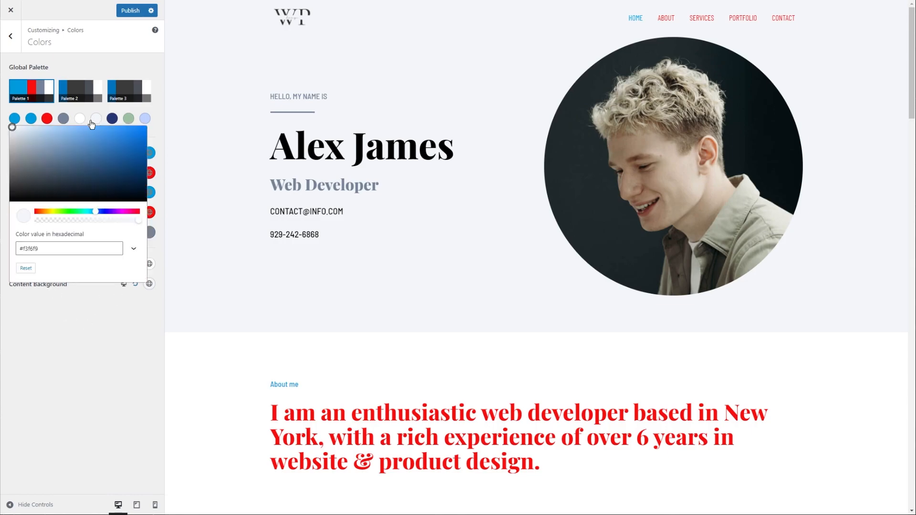
{"action": "double_click", "coordinate": [48, 248]}
{"action": "right_click", "coordinate": [48, 248]}
{"action": "left_click", "coordinate": [62, 290]}
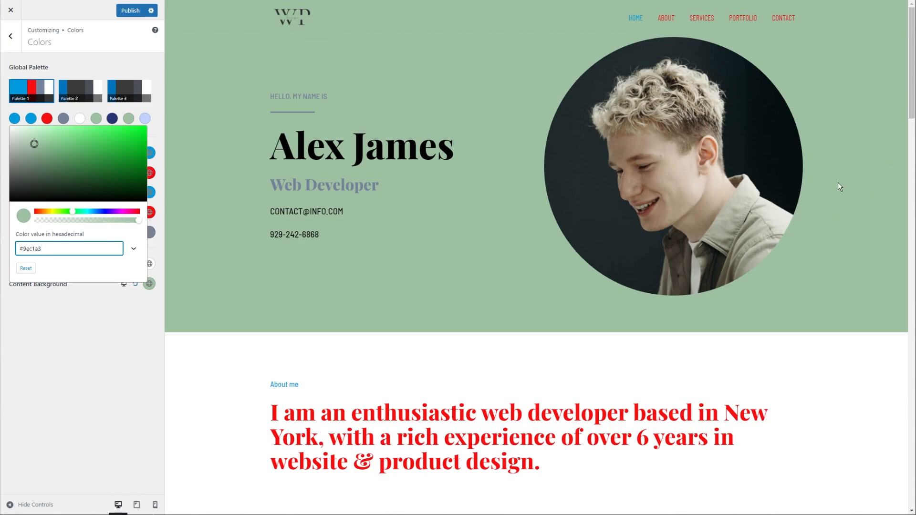
{"action": "scroll", "coordinate": [838, 183], "scroll_direction": "down", "scroll_amount": 15}
{"action": "scroll", "coordinate": [568, 249], "scroll_direction": "up", "scroll_amount": 5}
{"action": "scroll", "coordinate": [551, 245], "scroll_direction": "down", "scroll_amount": 18}
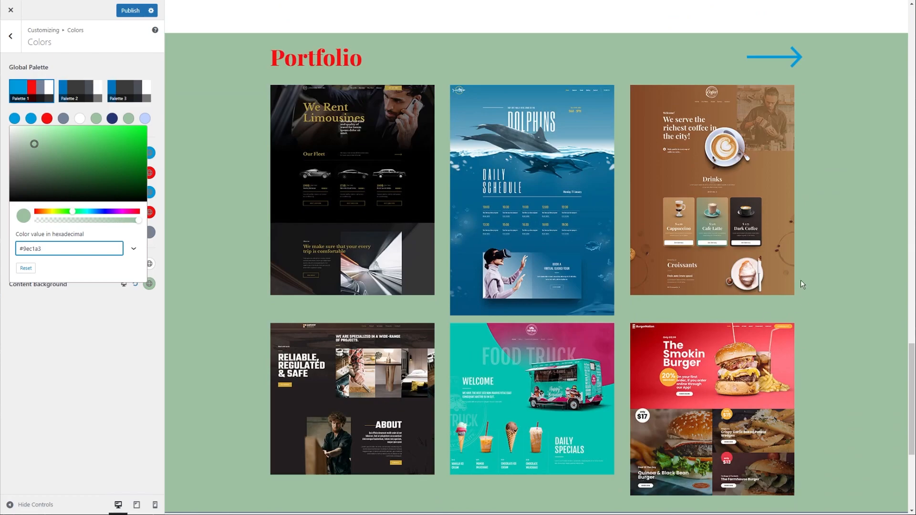
{"action": "scroll", "coordinate": [801, 286], "scroll_direction": "up", "scroll_amount": 20}
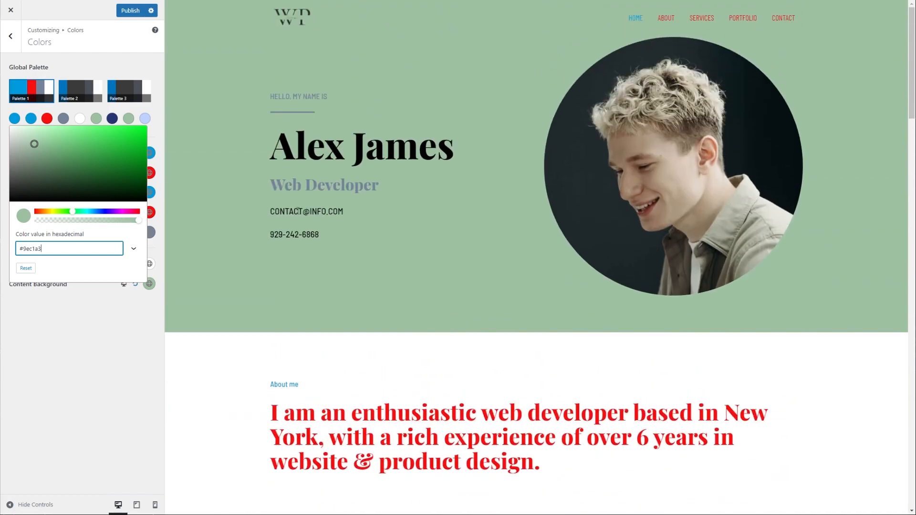
{"action": "left_click", "coordinate": [421, 251]}
{"action": "left_click", "coordinate": [124, 318]}
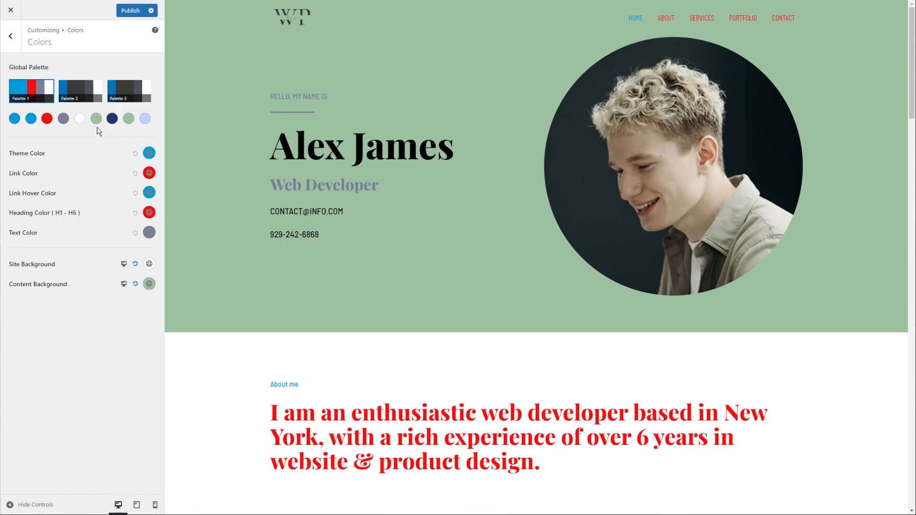
Set Content Background to the sage palette swatch after briefly trying navy.
{"action": "left_click", "coordinate": [149, 284]}
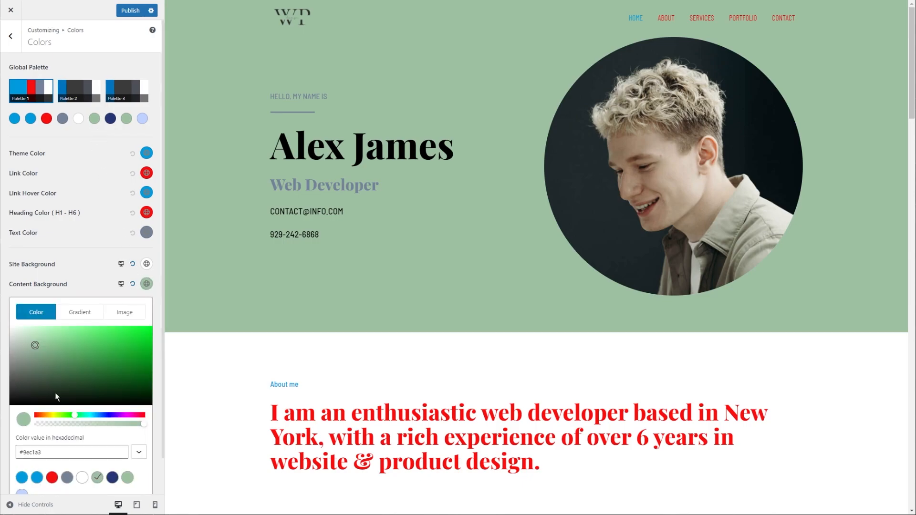
{"action": "scroll", "coordinate": [62, 460], "scroll_direction": "down", "scroll_amount": 1}
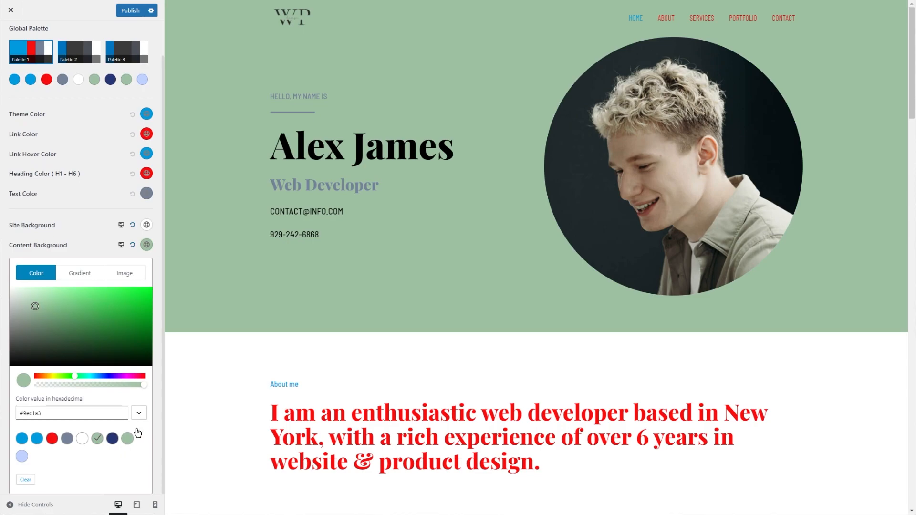
{"action": "left_click", "coordinate": [112, 438]}
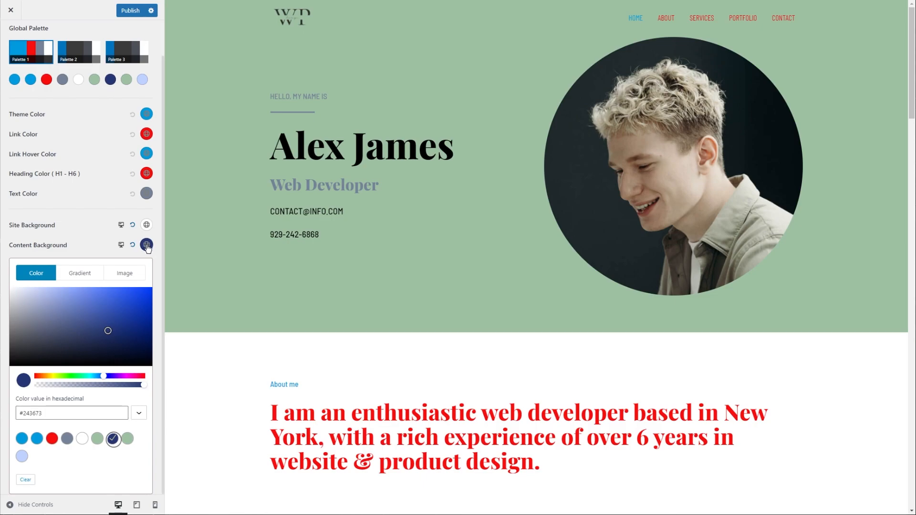
{"action": "left_click", "coordinate": [102, 440]}
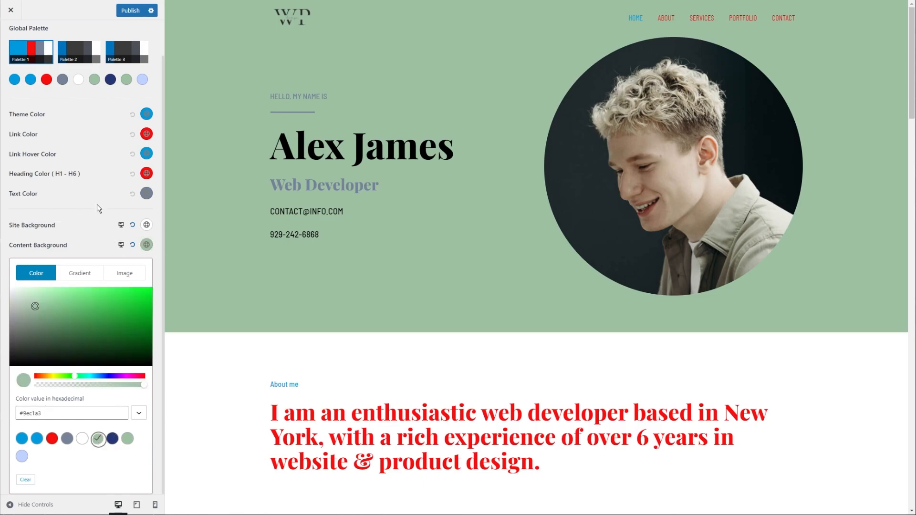
{"action": "left_click", "coordinate": [109, 223]}
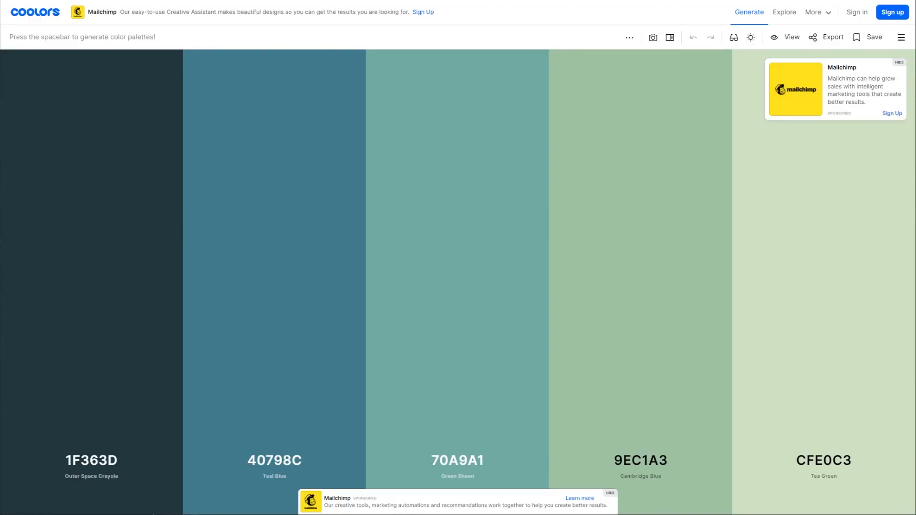
Copy the Outer Space Crayola hex code 1F363D from the Coolors palette.
{"action": "mouse_move", "coordinate": [250, 284]}
{"action": "mouse_move", "coordinate": [123, 374]}
{"action": "mouse_move", "coordinate": [95, 344]}
{"action": "left_click", "coordinate": [93, 384]}
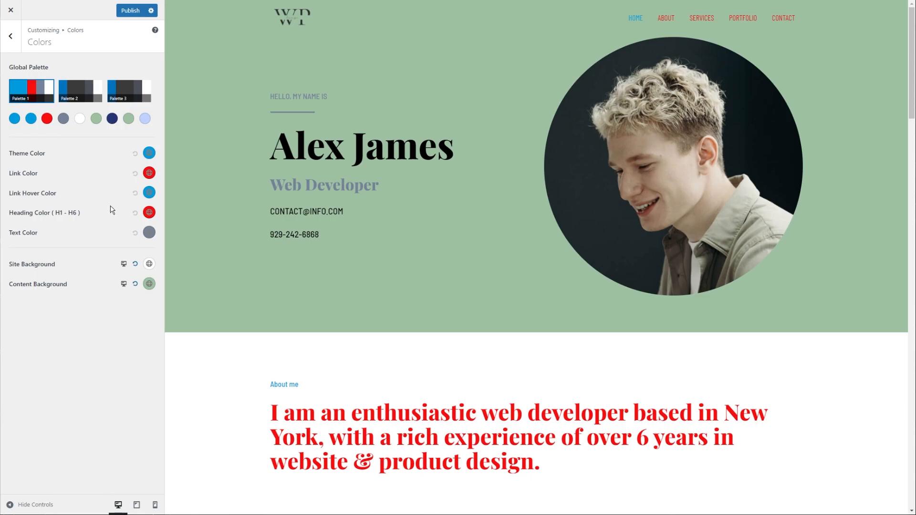
Replace the red palette colour #f80e0e with the copied dark Outer Space Crayola shade.
{"action": "left_click", "coordinate": [47, 118]}
{"action": "left_click", "coordinate": [74, 249]}
{"action": "left_click_drag", "start_coordinate": [73, 248], "coordinate": [26, 253]}
{"action": "right_click", "coordinate": [27, 253]}
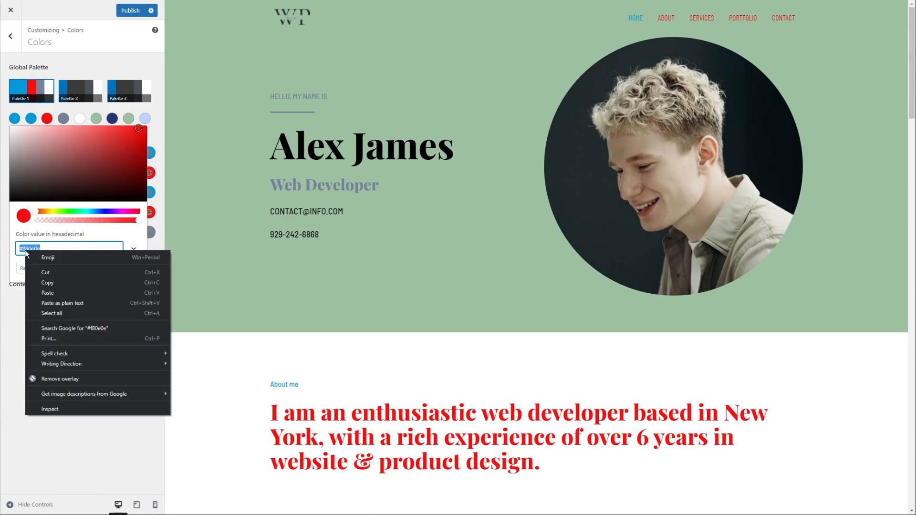
{"action": "left_click", "coordinate": [47, 293]}
{"action": "left_click", "coordinate": [53, 309]}
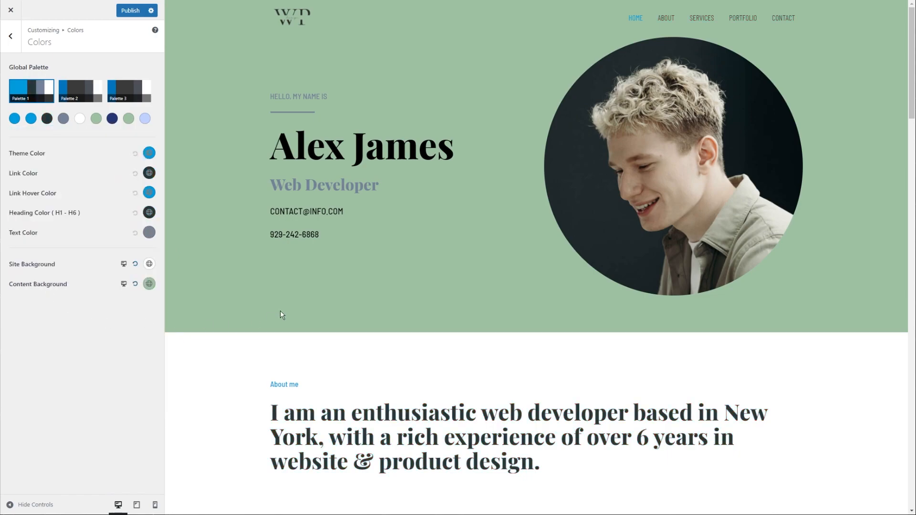
{"action": "scroll", "coordinate": [291, 305], "scroll_direction": "down", "scroll_amount": 3}
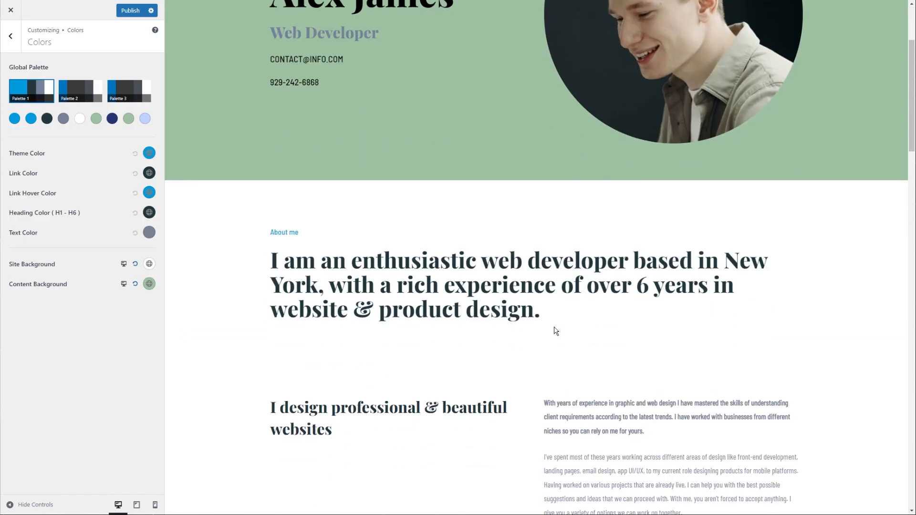
{"action": "scroll", "coordinate": [556, 330], "scroll_direction": "down", "scroll_amount": 12}
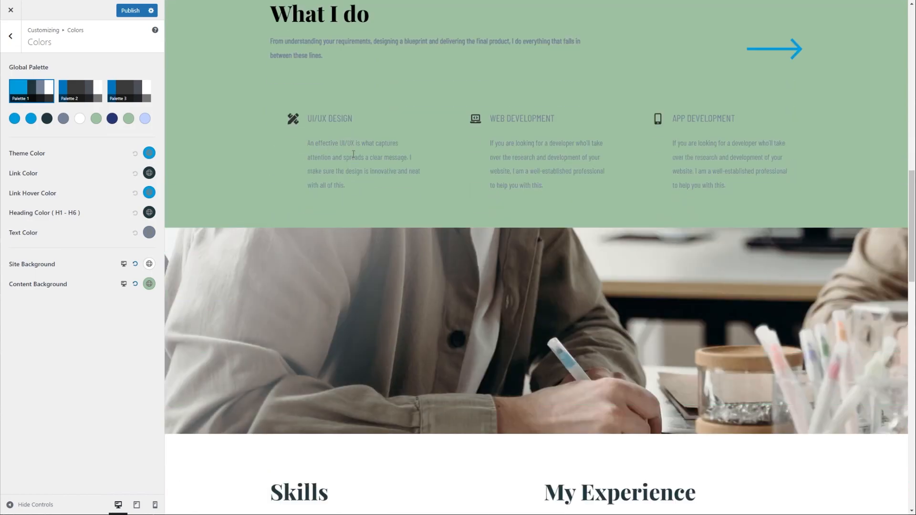
{"action": "scroll", "coordinate": [353, 154], "scroll_direction": "down", "scroll_amount": 5}
{"action": "scroll", "coordinate": [313, 210], "scroll_direction": "down", "scroll_amount": 8}
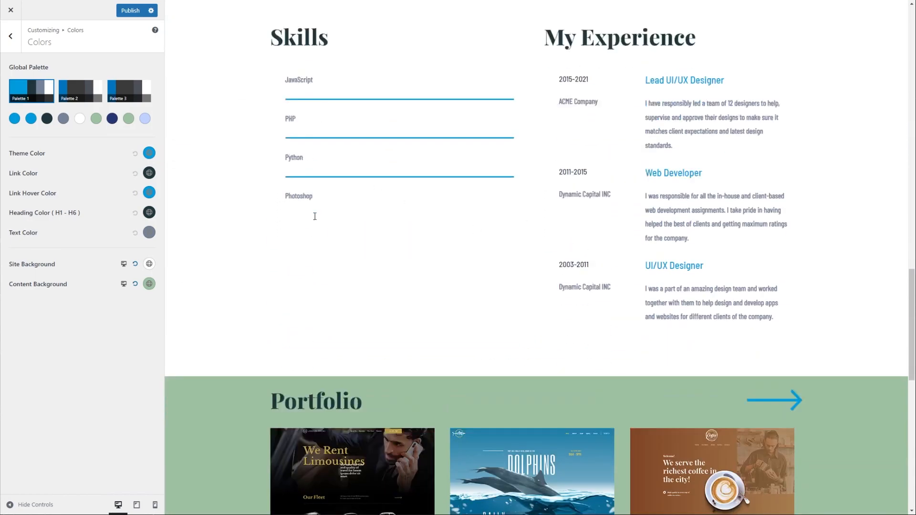
{"action": "scroll", "coordinate": [311, 196], "scroll_direction": "up", "scroll_amount": 15}
{"action": "scroll", "coordinate": [315, 203], "scroll_direction": "up", "scroll_amount": 10}
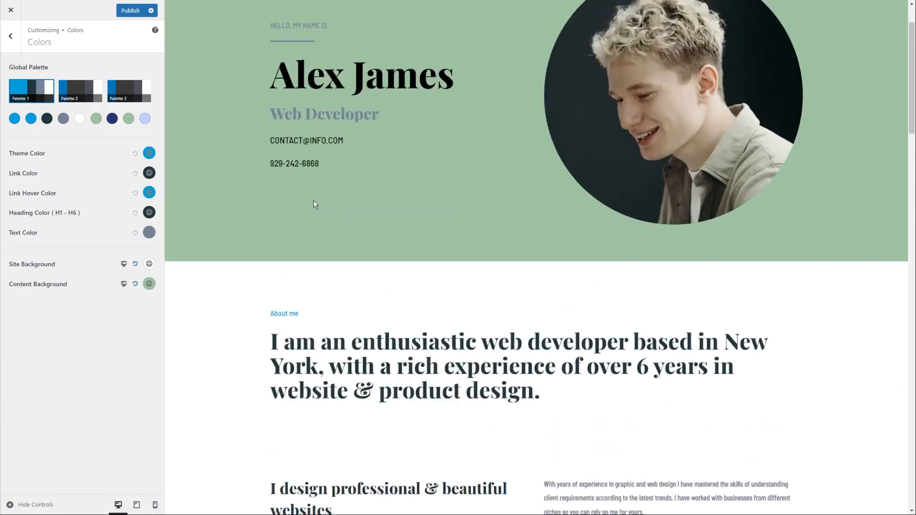
{"action": "mouse_move", "coordinate": [274, 145]}
{"action": "left_mouse_down"}
{"action": "mouse_move", "coordinate": [457, 150]}
{"action": "mouse_move", "coordinate": [283, 148]}
{"action": "left_mouse_up"}
{"action": "left_click", "coordinate": [462, 172]}
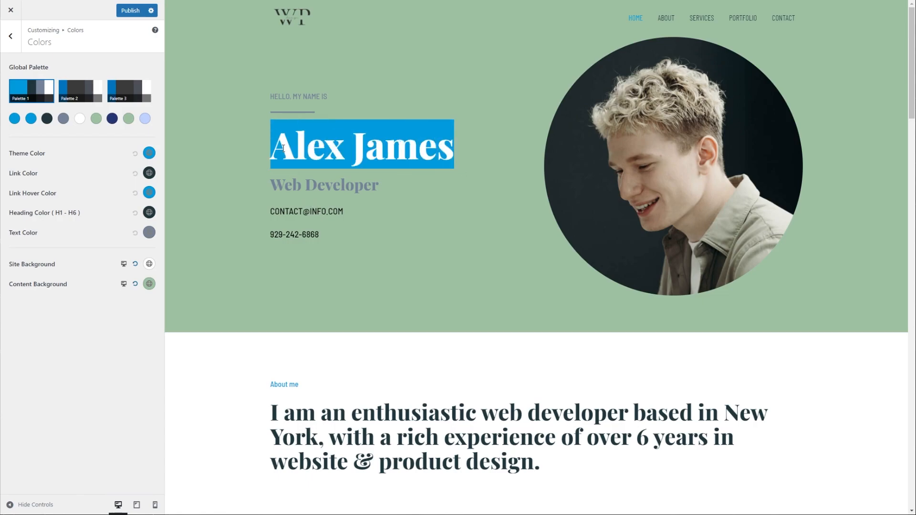
{"action": "left_click", "coordinate": [448, 228]}
{"action": "scroll", "coordinate": [446, 231], "scroll_direction": "down", "scroll_amount": 8}
{"action": "left_click_drag", "start_coordinate": [376, 368], "coordinate": [277, 366]}
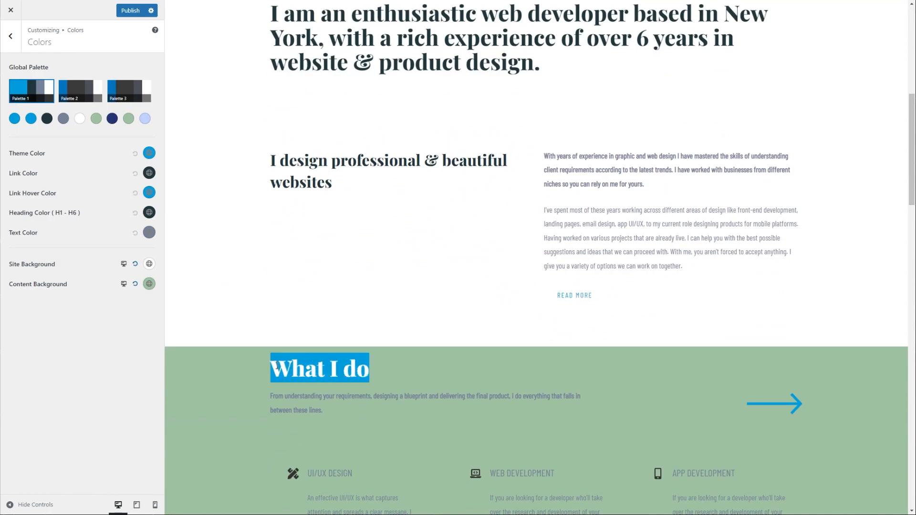
{"action": "scroll", "coordinate": [365, 310], "scroll_direction": "up", "scroll_amount": 8}
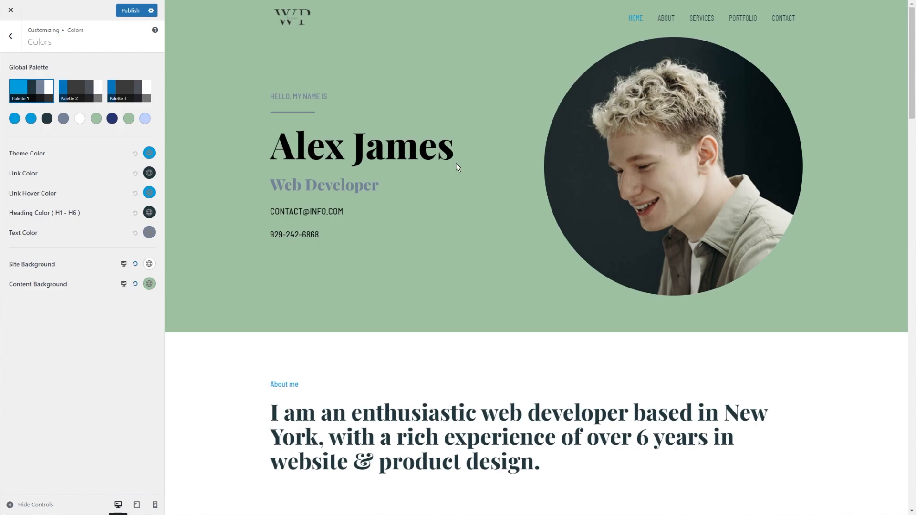
{"action": "scroll", "coordinate": [457, 164], "scroll_direction": "down", "scroll_amount": 10}
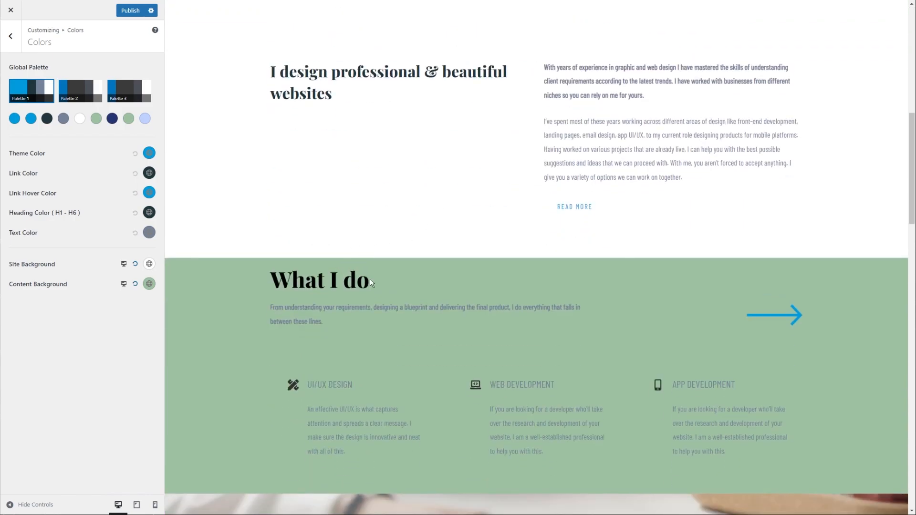
{"action": "scroll", "coordinate": [370, 280], "scroll_direction": "up", "scroll_amount": 10}
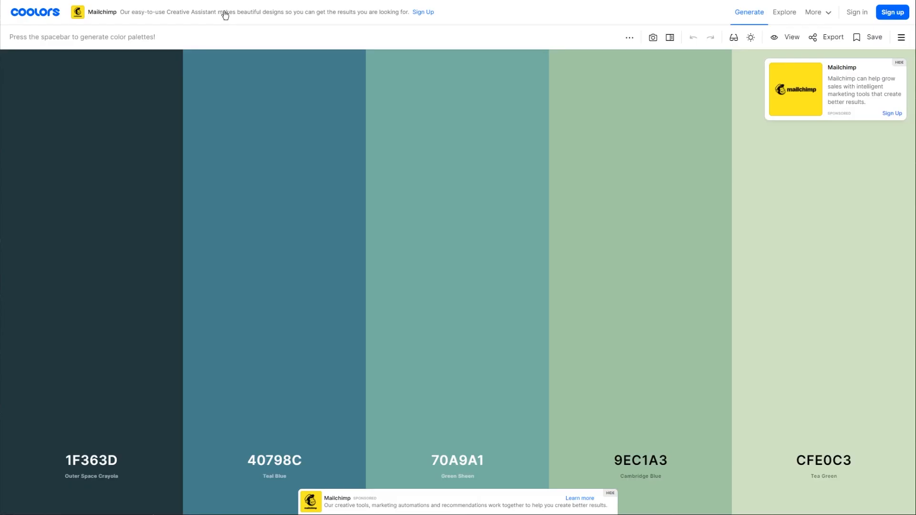
Copy Teal Blue 40798C in Coolors and paste it over the grey #758398 palette colour.
{"action": "left_click", "coordinate": [274, 384]}
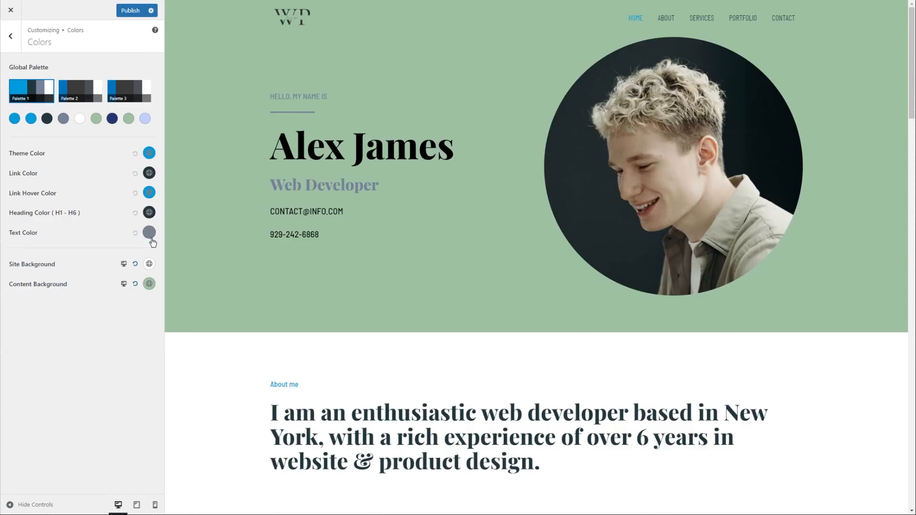
{"action": "left_click", "coordinate": [63, 118]}
{"action": "double_click", "coordinate": [51, 251]}
{"action": "right_click", "coordinate": [53, 253]}
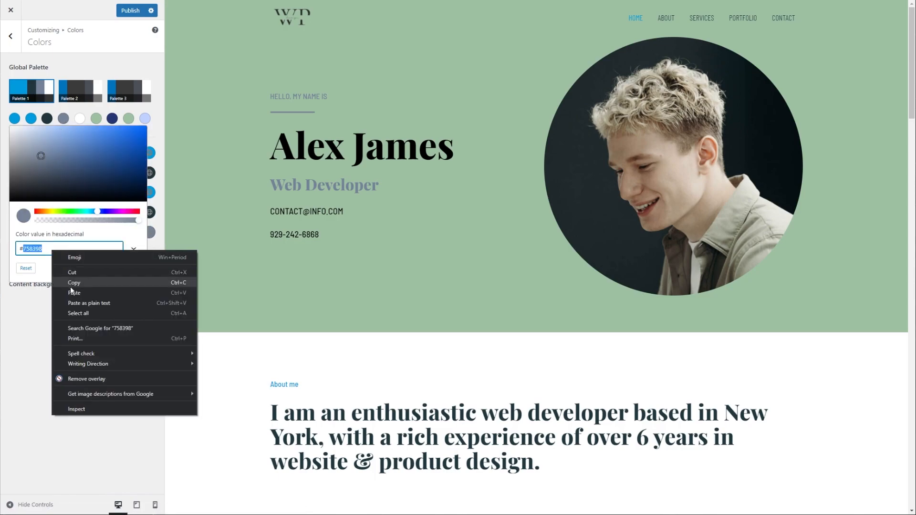
{"action": "left_click", "coordinate": [84, 293]}
{"action": "left_click", "coordinate": [95, 339]}
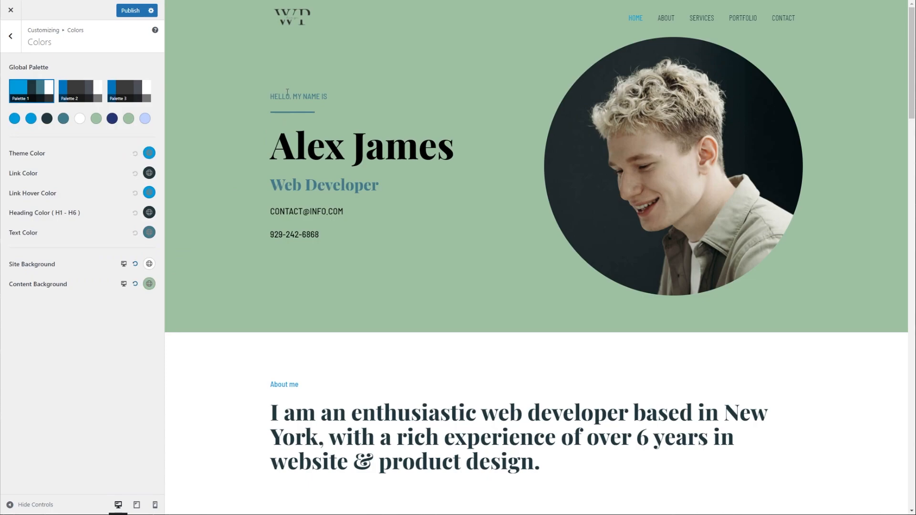
Scroll the preview to check the teal body text and Web Developer subtitle.
{"action": "scroll", "coordinate": [362, 270], "scroll_direction": "down", "scroll_amount": 9}
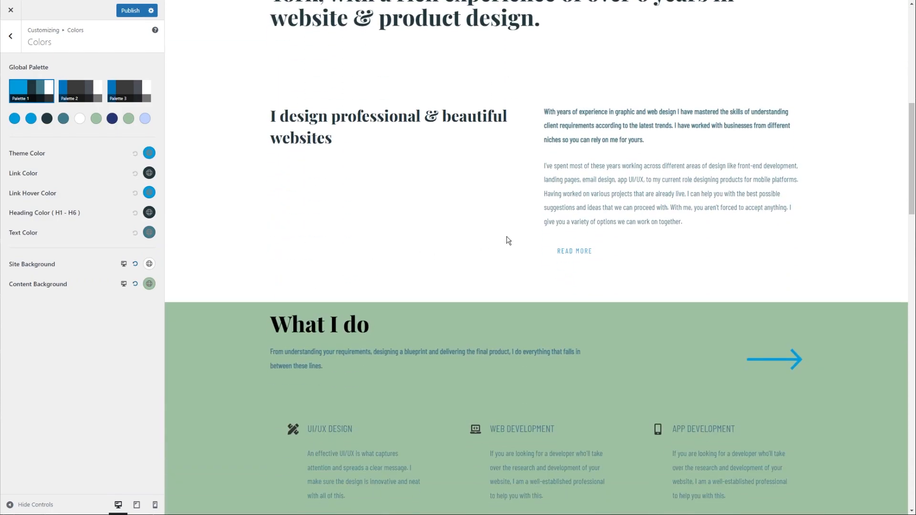
{"action": "left_click_drag", "start_coordinate": [550, 165], "coordinate": [751, 233]}
{"action": "left_click", "coordinate": [752, 233]}
{"action": "scroll", "coordinate": [696, 245], "scroll_direction": "down", "scroll_amount": 7}
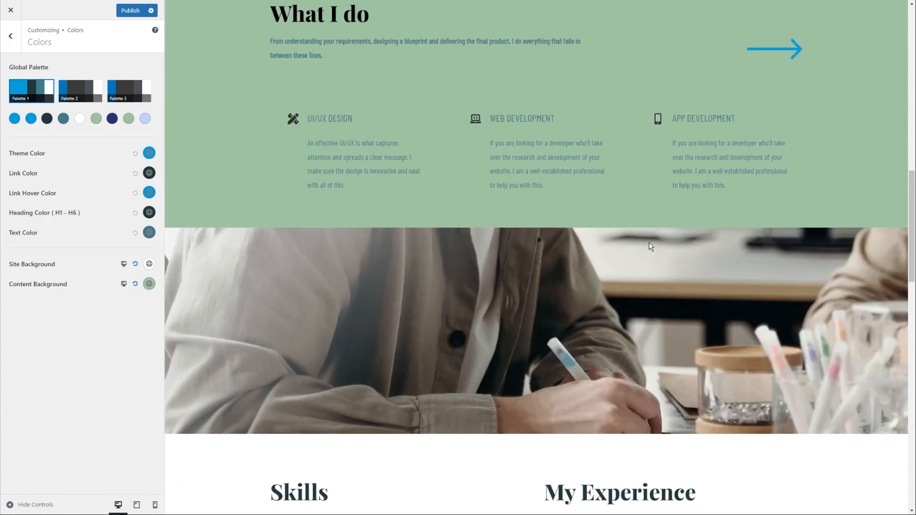
{"action": "scroll", "coordinate": [472, 224], "scroll_direction": "up", "scroll_amount": 3}
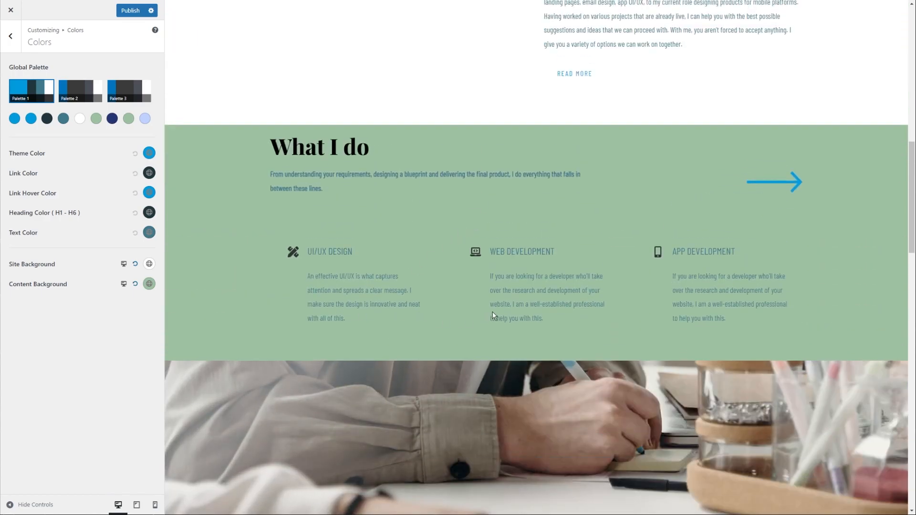
{"action": "scroll", "coordinate": [487, 315], "scroll_direction": "down", "scroll_amount": 10}
{"action": "scroll", "coordinate": [534, 303], "scroll_direction": "up", "scroll_amount": 7}
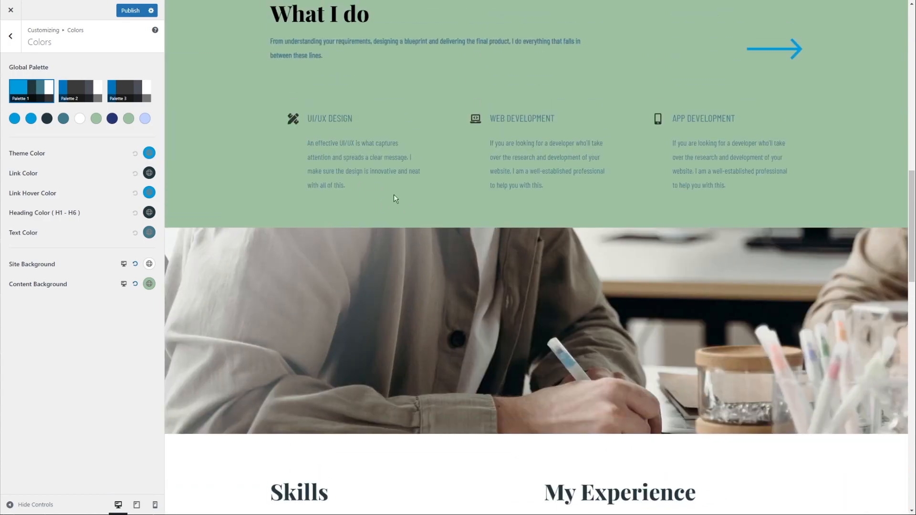
{"action": "scroll", "coordinate": [321, 169], "scroll_direction": "down", "scroll_amount": 7}
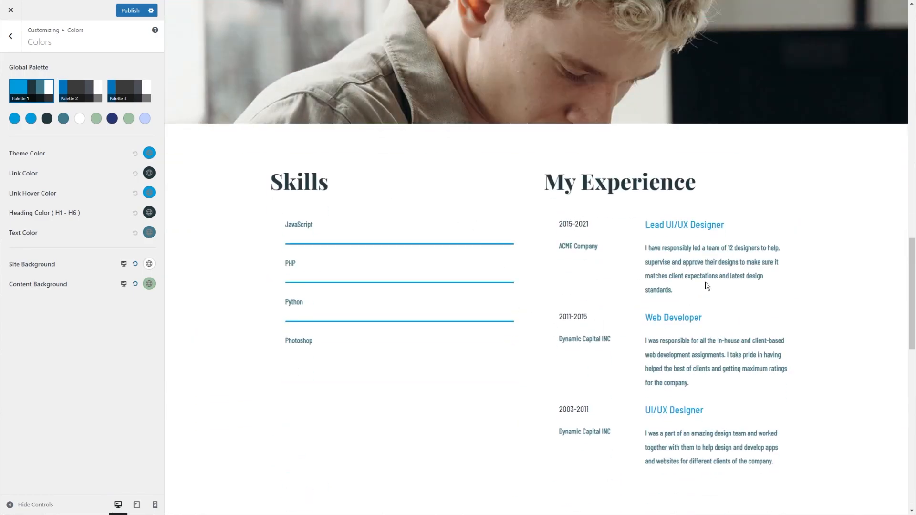
{"action": "scroll", "coordinate": [662, 296], "scroll_direction": "down", "scroll_amount": 6}
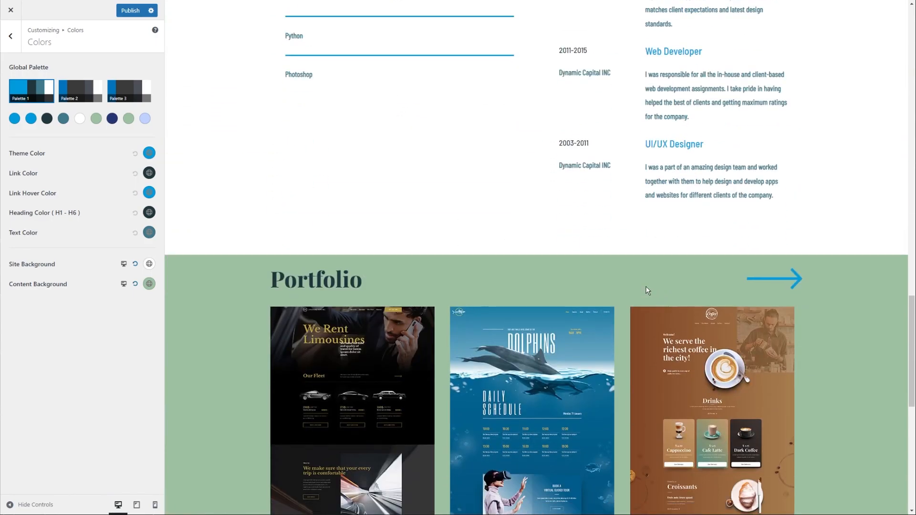
{"action": "scroll", "coordinate": [633, 288], "scroll_direction": "down", "scroll_amount": 6}
{"action": "scroll", "coordinate": [632, 295], "scroll_direction": "up", "scroll_amount": 7}
{"action": "scroll", "coordinate": [632, 294], "scroll_direction": "up", "scroll_amount": 15}
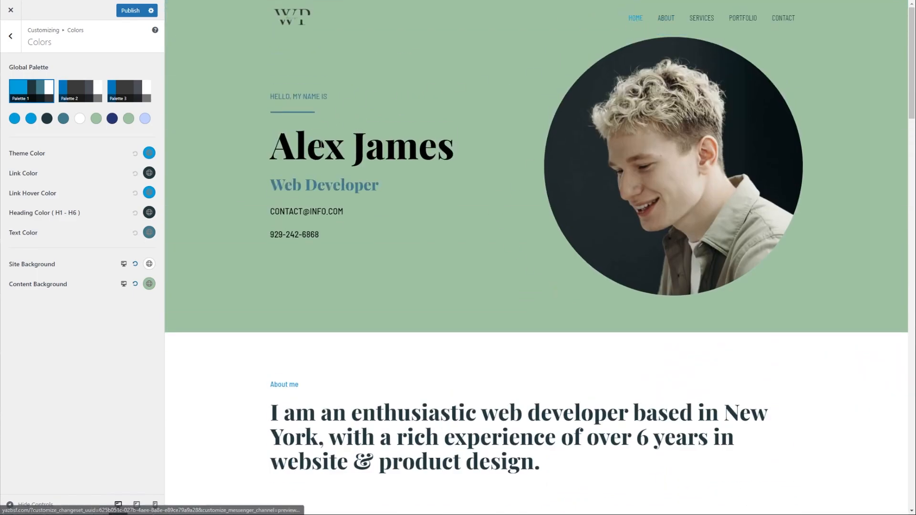
{"action": "scroll", "coordinate": [293, 104], "scroll_direction": "down", "scroll_amount": 6}
{"action": "scroll", "coordinate": [725, 200], "scroll_direction": "down", "scroll_amount": 6}
{"action": "scroll", "coordinate": [725, 200], "scroll_direction": "up", "scroll_amount": 12}
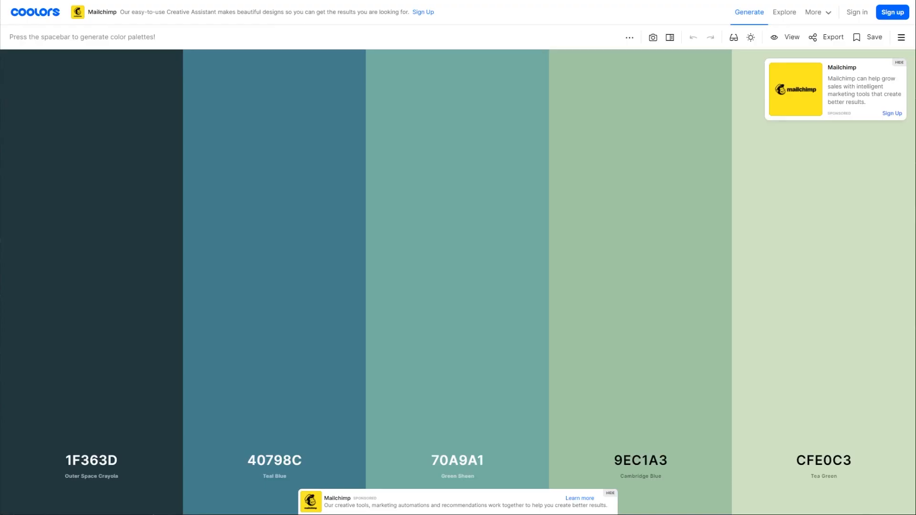
Copy the Green Sheen hex code 70A9A1 from Coolors.
{"action": "mouse_move", "coordinate": [411, 211]}
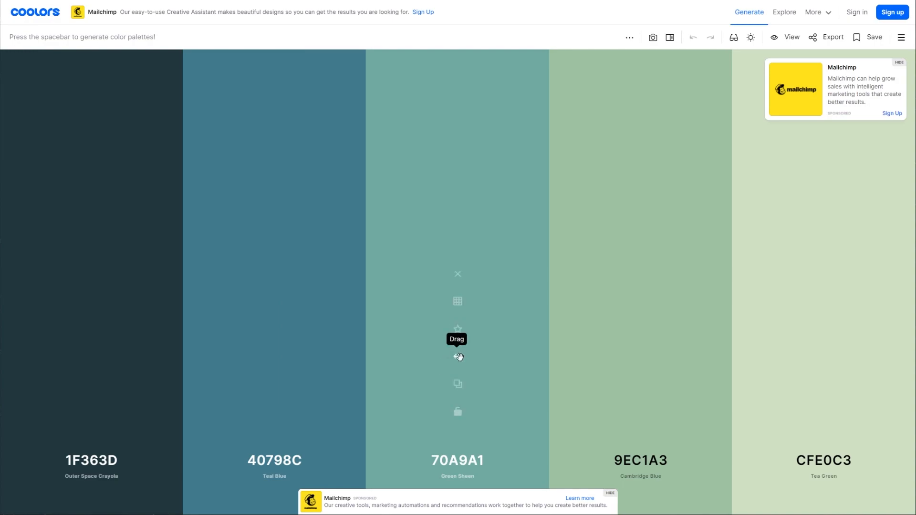
{"action": "left_click", "coordinate": [460, 385]}
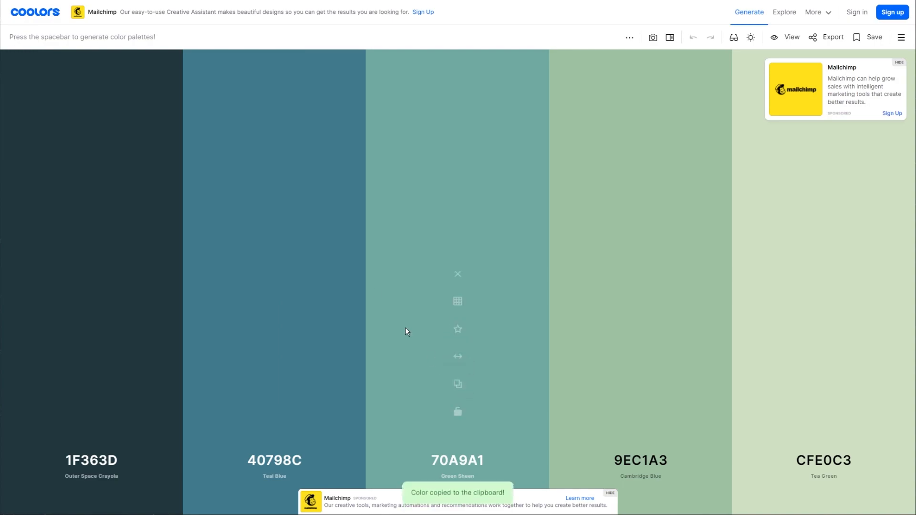
{"action": "mouse_move", "coordinate": [740, 295]}
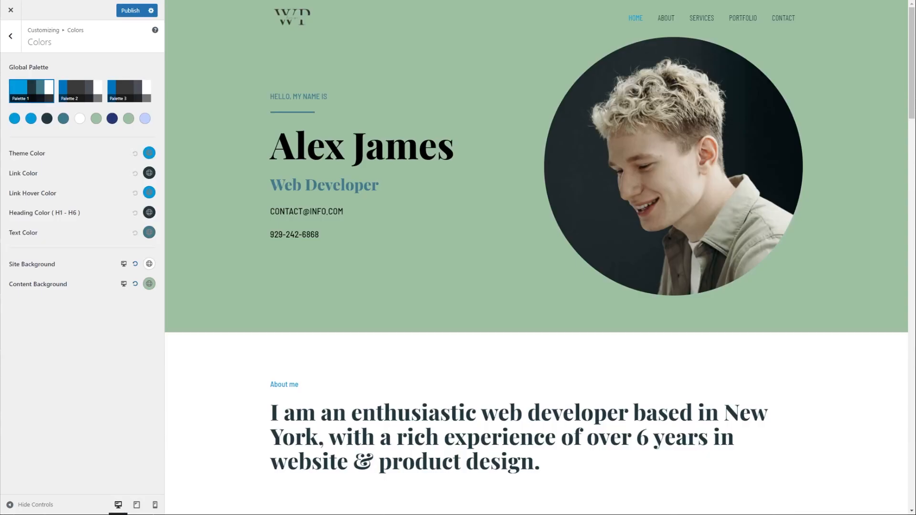
Paste the copied teal 70A9A1 into the first Global Palette colour.
{"action": "scroll", "coordinate": [552, 239], "scroll_direction": "down", "scroll_amount": 4}
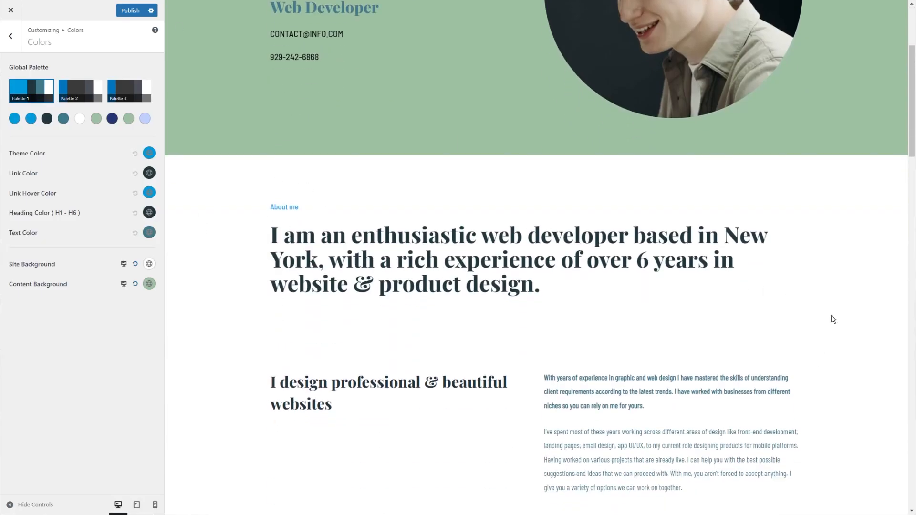
{"action": "scroll", "coordinate": [525, 332], "scroll_direction": "up", "scroll_amount": 4}
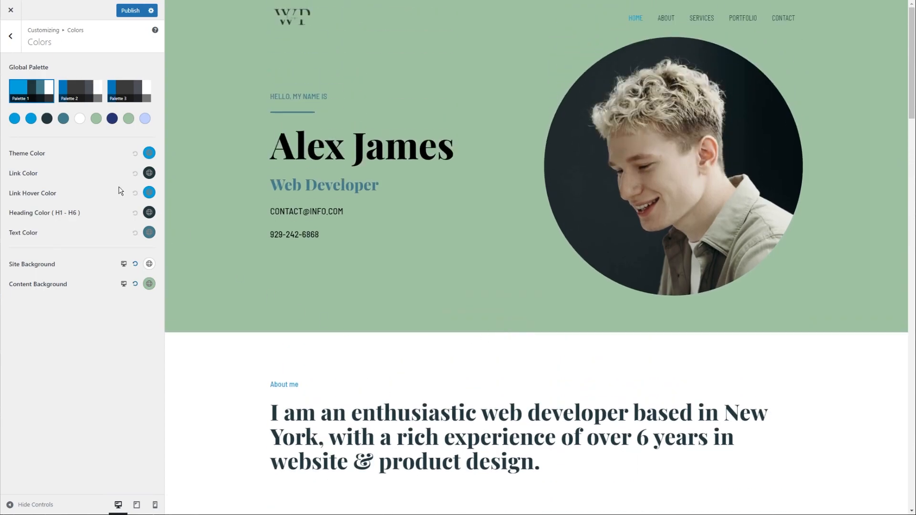
{"action": "left_click", "coordinate": [15, 120]}
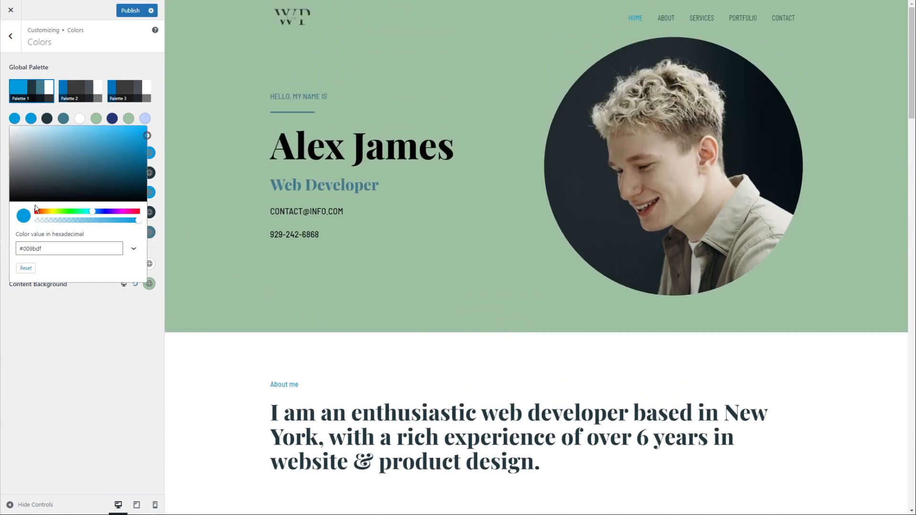
{"action": "double_click", "coordinate": [37, 251]}
{"action": "right_click", "coordinate": [37, 251]}
{"action": "left_click", "coordinate": [55, 295]}
{"action": "left_click", "coordinate": [96, 336]}
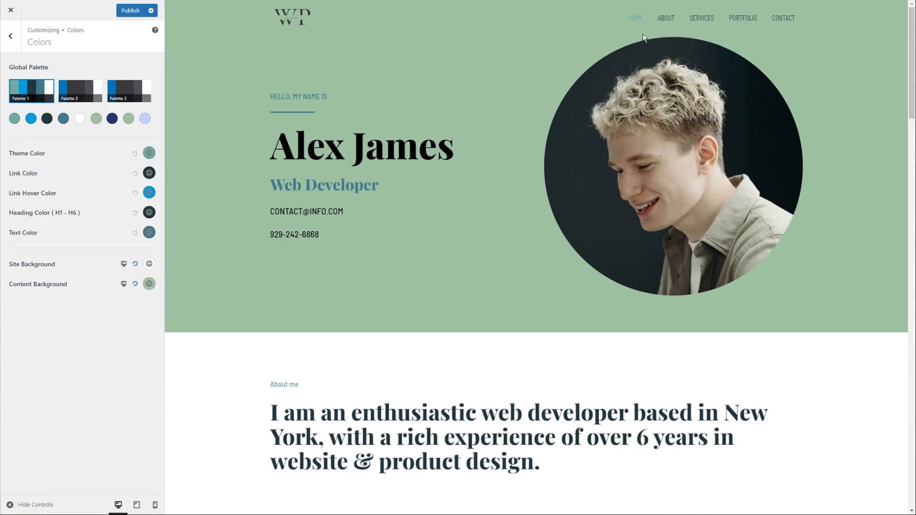
Review the updated preview and open the Global settings group.
{"action": "scroll", "coordinate": [493, 163], "scroll_direction": "down", "scroll_amount": 2}
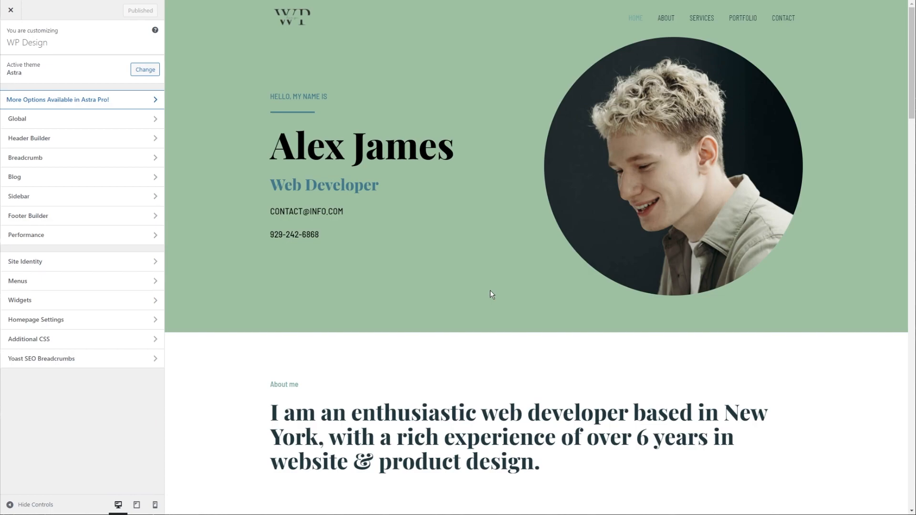
{"action": "scroll", "coordinate": [490, 292], "scroll_direction": "down", "scroll_amount": 10}
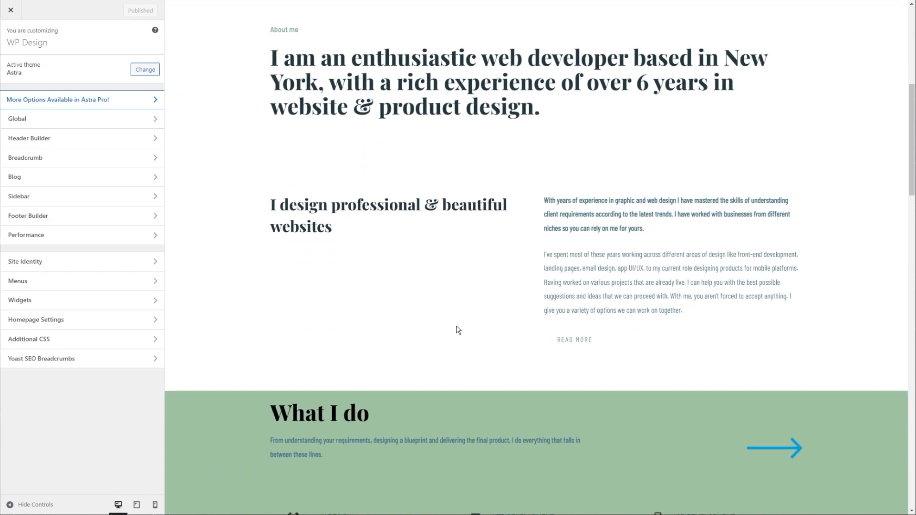
{"action": "scroll", "coordinate": [458, 327], "scroll_direction": "up", "scroll_amount": 10}
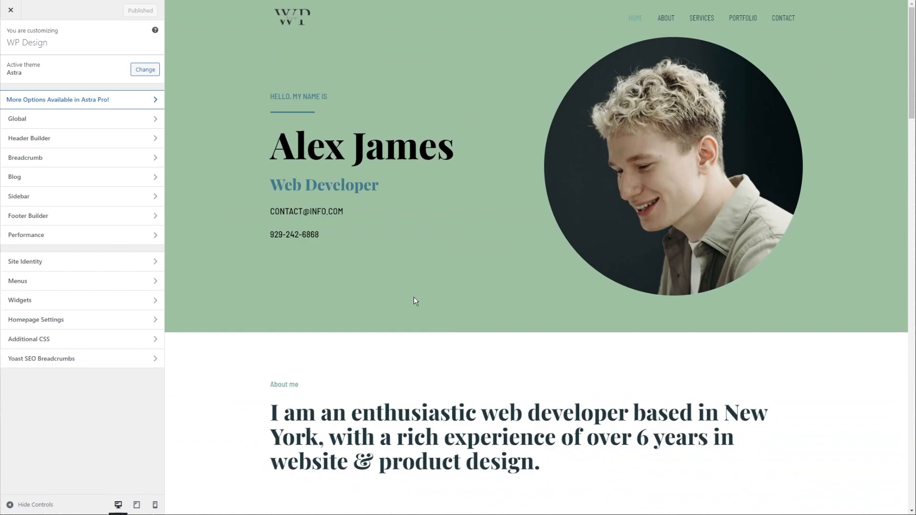
{"action": "left_click", "coordinate": [123, 126]}
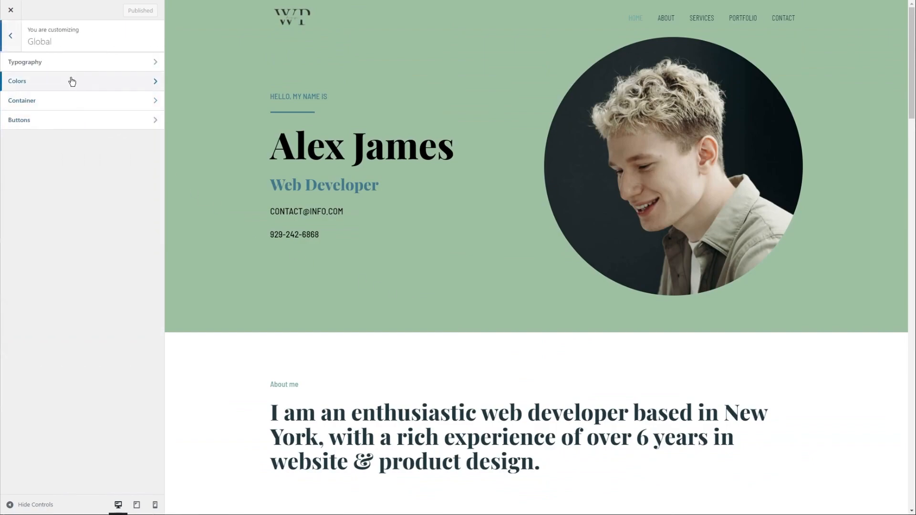
In Typography, try presets one through four, then apply the fifth Karla/Rubik preset.
{"action": "left_click", "coordinate": [123, 66]}
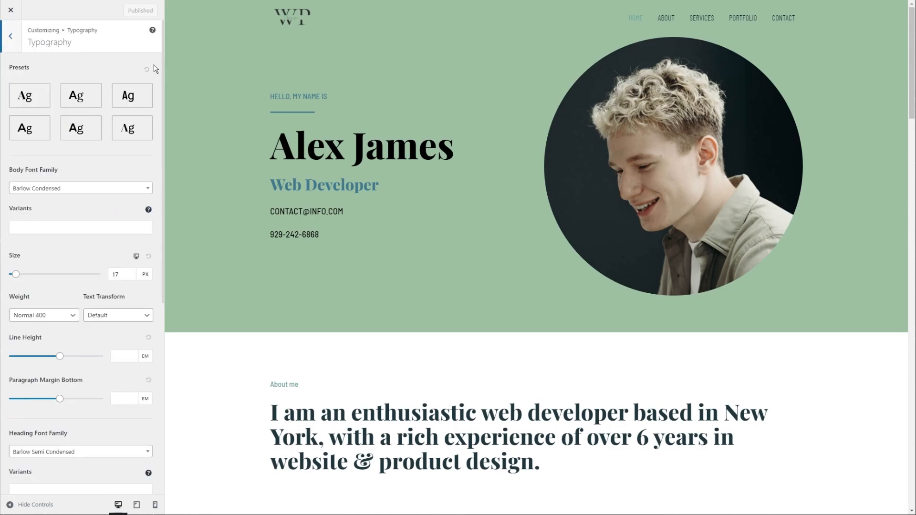
{"action": "scroll", "coordinate": [139, 160], "scroll_direction": "down", "scroll_amount": 10}
{"action": "scroll", "coordinate": [113, 199], "scroll_direction": "up", "scroll_amount": 6}
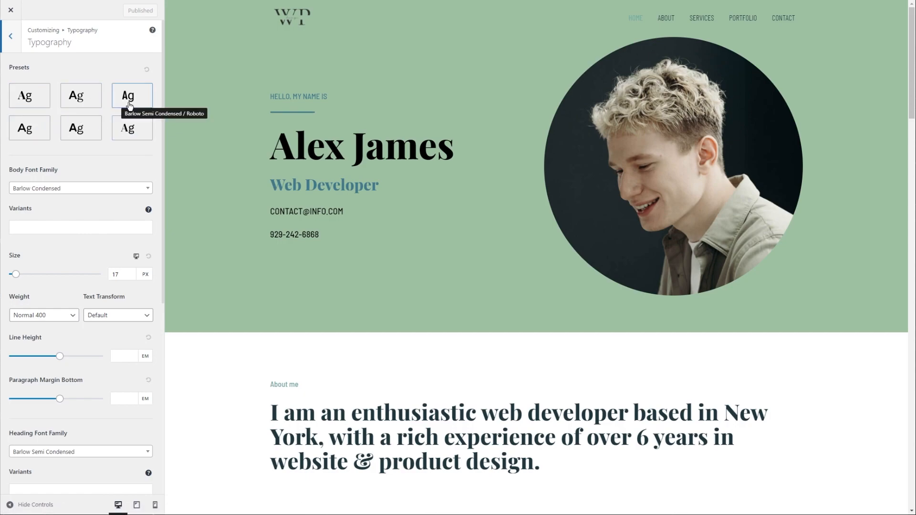
{"action": "left_click", "coordinate": [33, 101]}
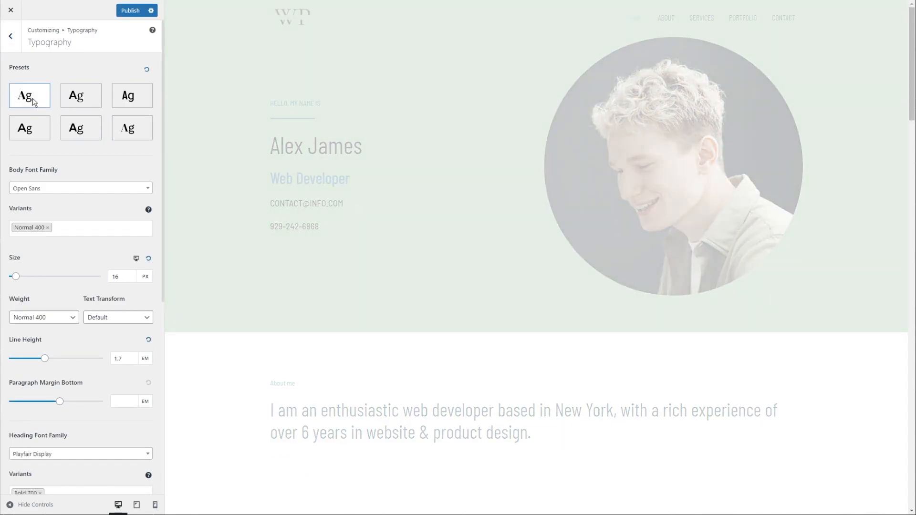
{"action": "scroll", "coordinate": [403, 259], "scroll_direction": "down", "scroll_amount": 9}
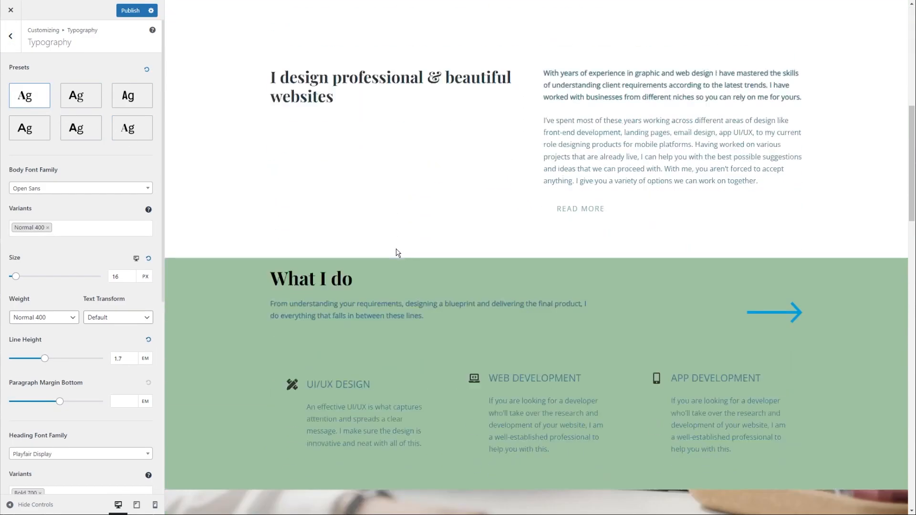
{"action": "scroll", "coordinate": [318, 230], "scroll_direction": "up", "scroll_amount": 10}
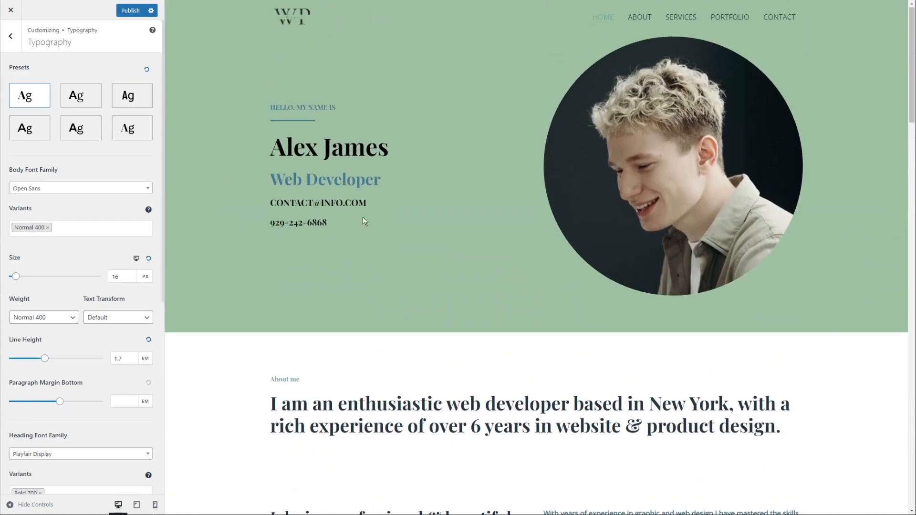
{"action": "left_click", "coordinate": [89, 102]}
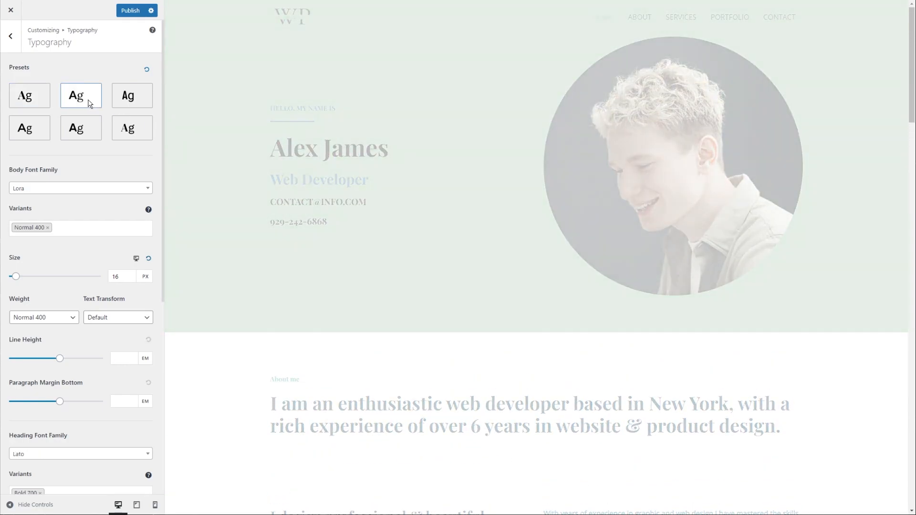
{"action": "left_click", "coordinate": [127, 97]}
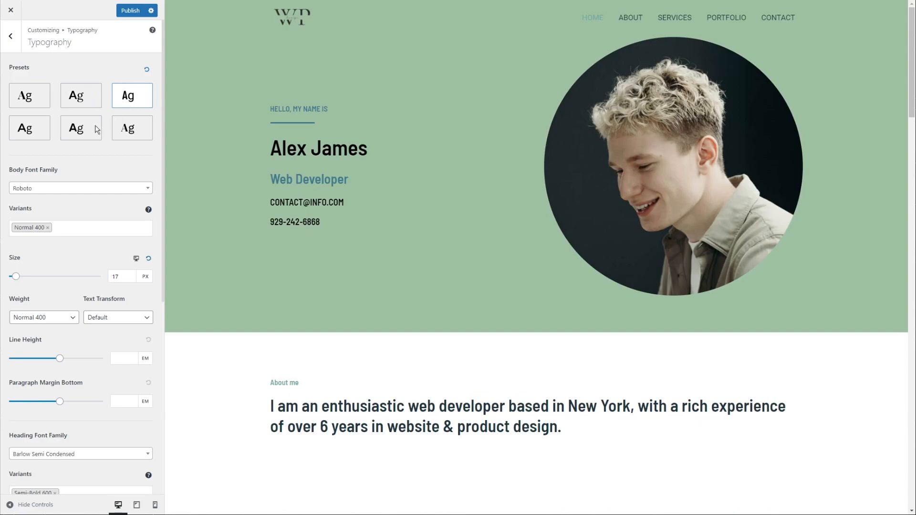
{"action": "left_click", "coordinate": [27, 133]}
{"action": "scroll", "coordinate": [224, 184], "scroll_direction": "down", "scroll_amount": 10}
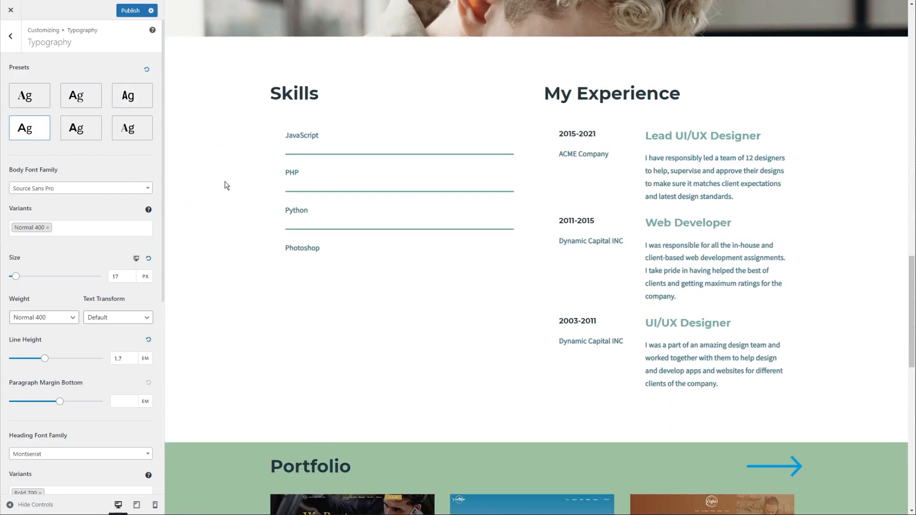
{"action": "left_click", "coordinate": [82, 138]}
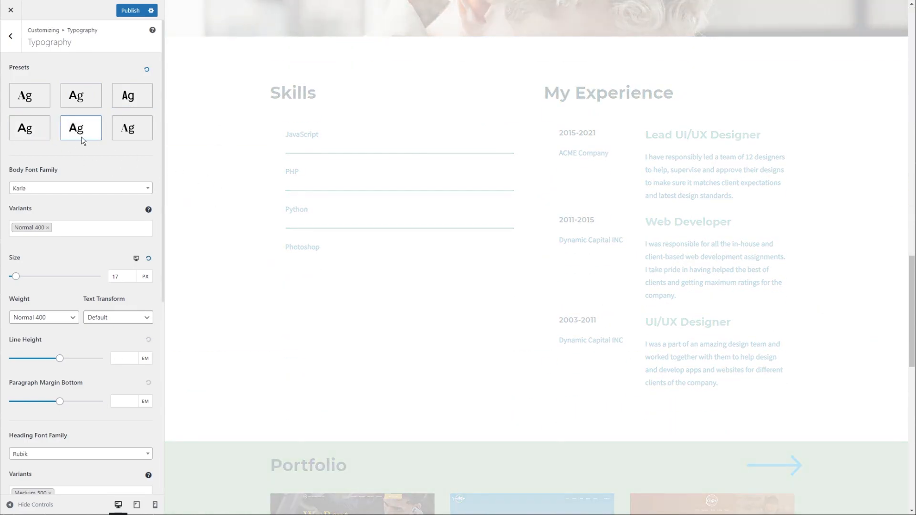
Scroll the preview to review the Karla body text and Rubik headings.
{"action": "scroll", "coordinate": [352, 198], "scroll_direction": "up", "scroll_amount": 10}
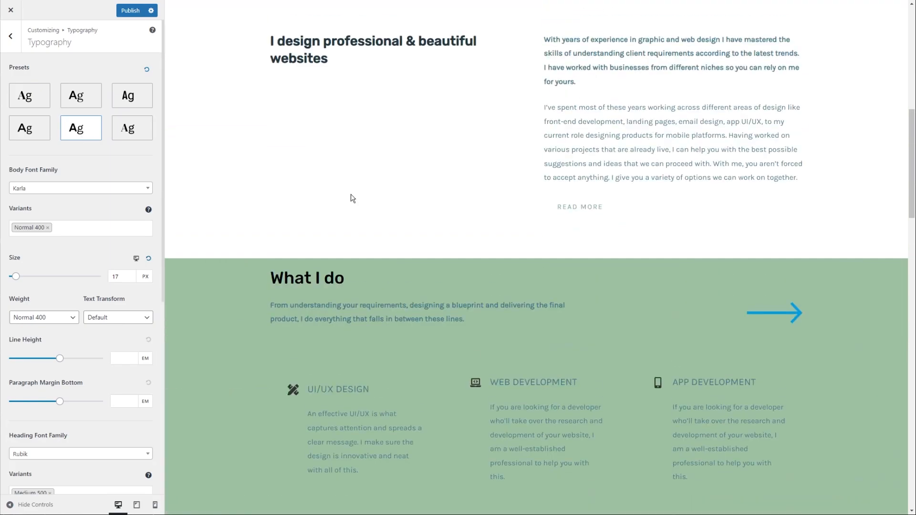
{"action": "scroll", "coordinate": [351, 198], "scroll_direction": "up", "scroll_amount": 3}
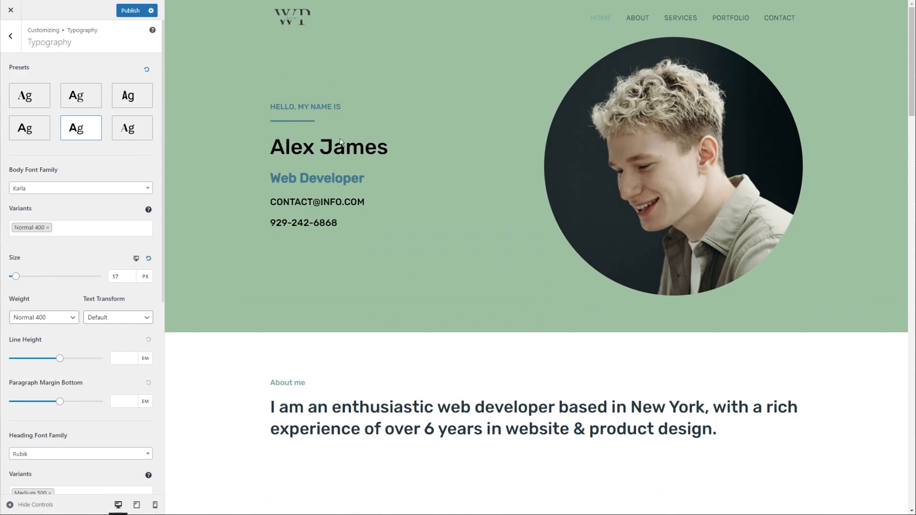
{"action": "scroll", "coordinate": [563, 294], "scroll_direction": "down", "scroll_amount": 4}
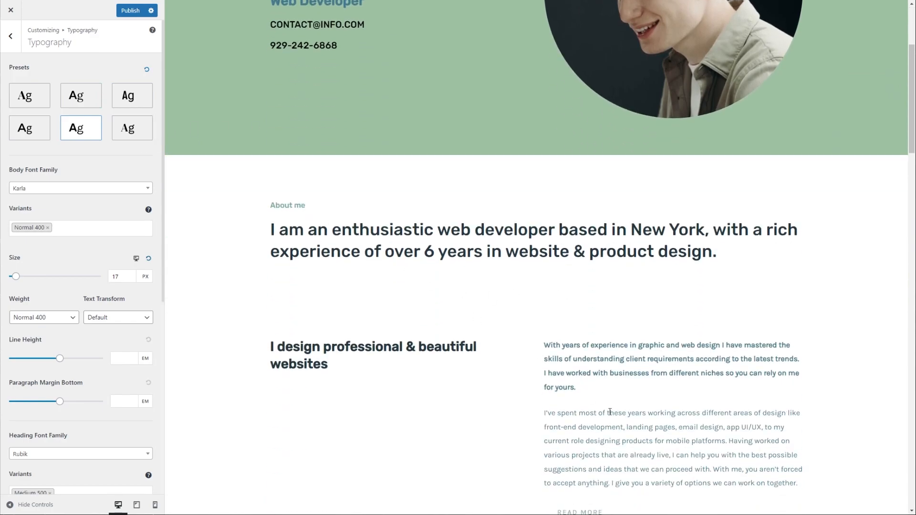
{"action": "scroll", "coordinate": [520, 335], "scroll_direction": "down", "scroll_amount": 5}
{"action": "scroll", "coordinate": [433, 338], "scroll_direction": "down", "scroll_amount": 5}
{"action": "scroll", "coordinate": [480, 336], "scroll_direction": "down", "scroll_amount": 4}
{"action": "scroll", "coordinate": [486, 334], "scroll_direction": "up", "scroll_amount": 5}
{"action": "scroll", "coordinate": [465, 324], "scroll_direction": "down", "scroll_amount": 15}
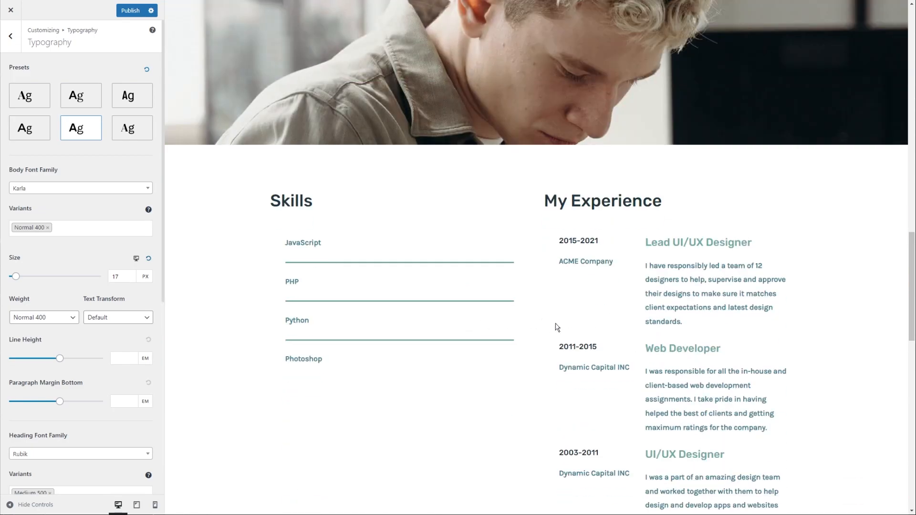
{"action": "scroll", "coordinate": [553, 327], "scroll_direction": "up", "scroll_amount": 6}
{"action": "scroll", "coordinate": [554, 329], "scroll_direction": "up", "scroll_amount": 15}
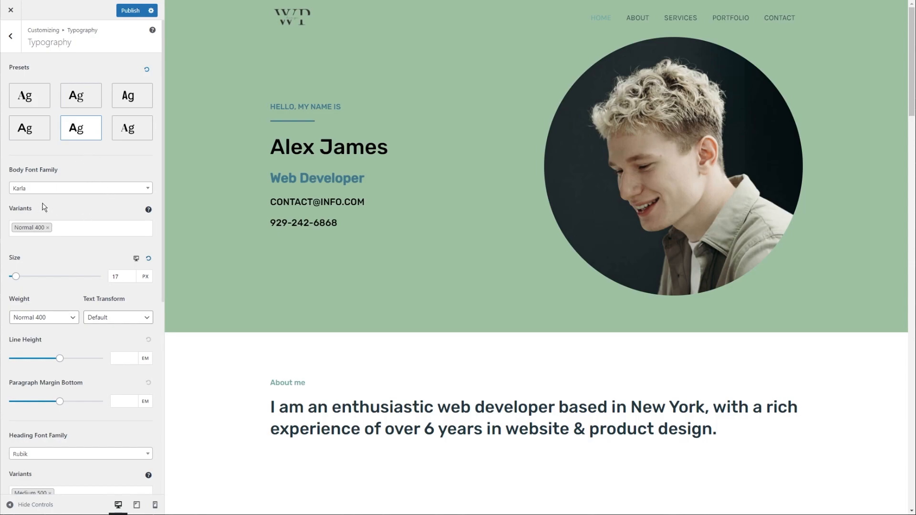
{"action": "scroll", "coordinate": [303, 336], "scroll_direction": "down", "scroll_amount": 1}
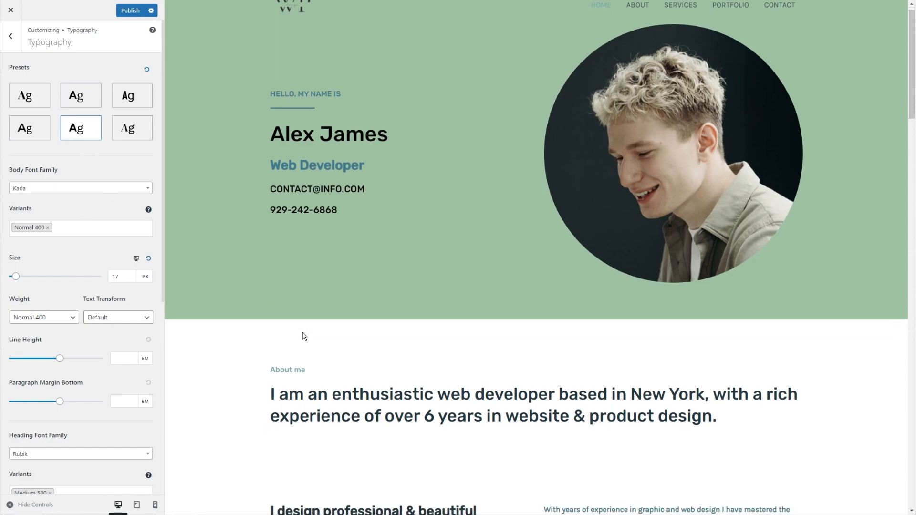
{"action": "scroll", "coordinate": [304, 336], "scroll_direction": "down", "scroll_amount": 5}
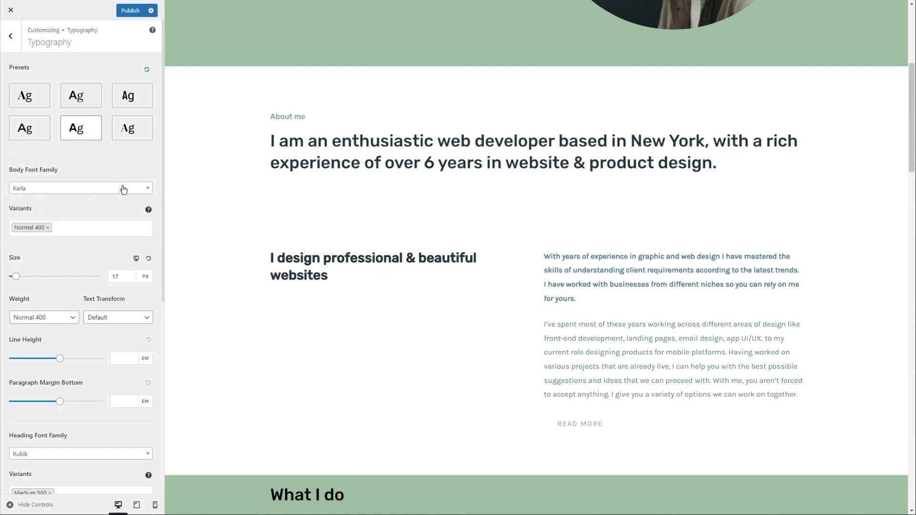
{"action": "left_click", "coordinate": [120, 190]}
{"action": "scroll", "coordinate": [94, 261], "scroll_direction": "down", "scroll_amount": 12}
{"action": "left_click_drag", "start_coordinate": [148, 254], "coordinate": [149, 220]}
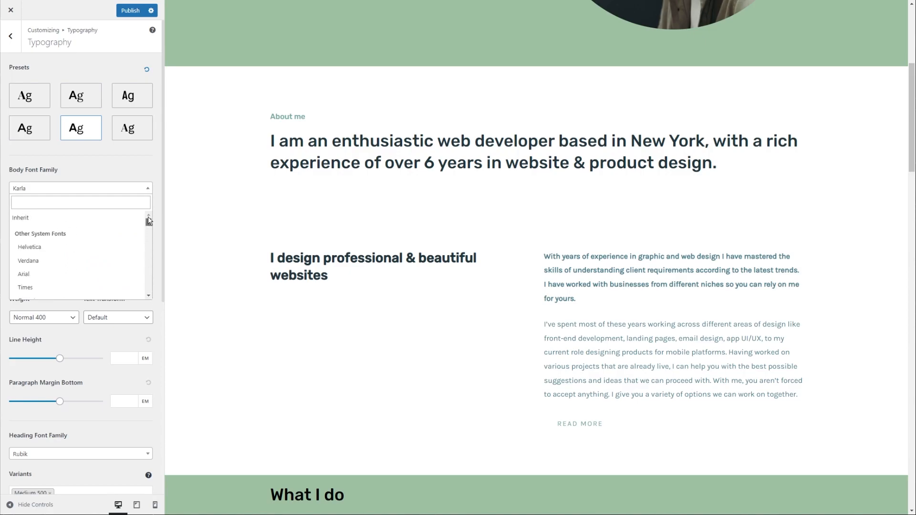
{"action": "left_click", "coordinate": [140, 165]}
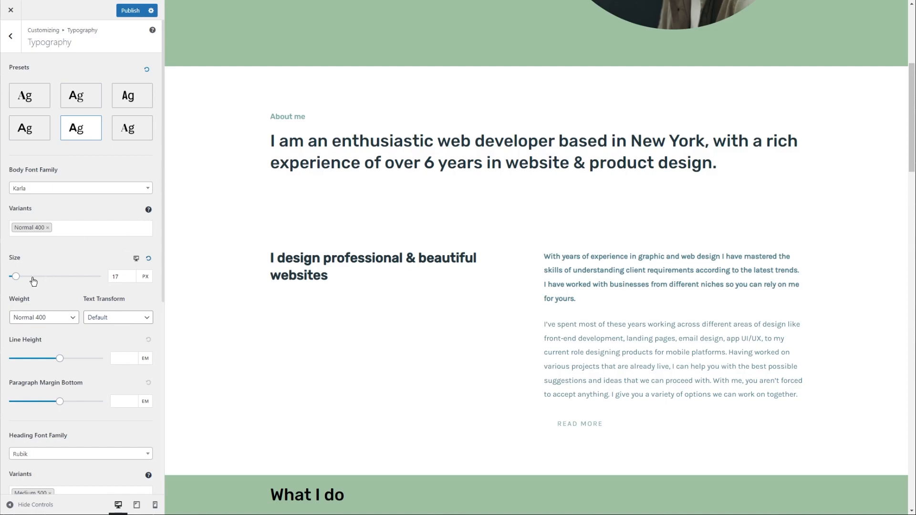
{"action": "scroll", "coordinate": [55, 282], "scroll_direction": "down", "scroll_amount": 2}
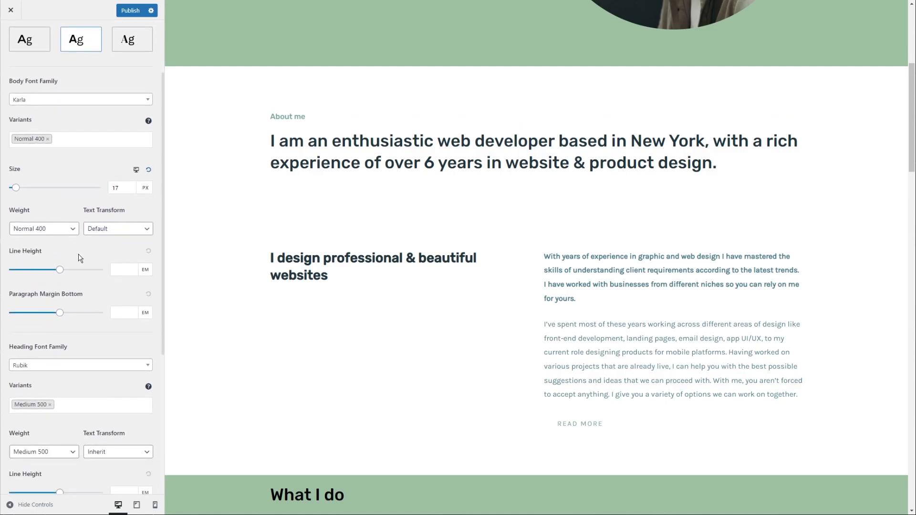
{"action": "scroll", "coordinate": [79, 257], "scroll_direction": "down", "scroll_amount": 1}
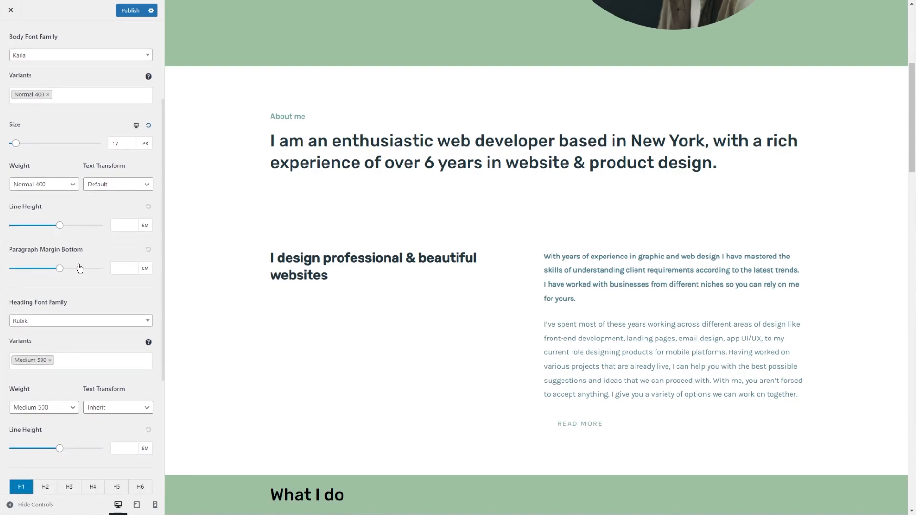
{"action": "scroll", "coordinate": [80, 264], "scroll_direction": "down", "scroll_amount": 2}
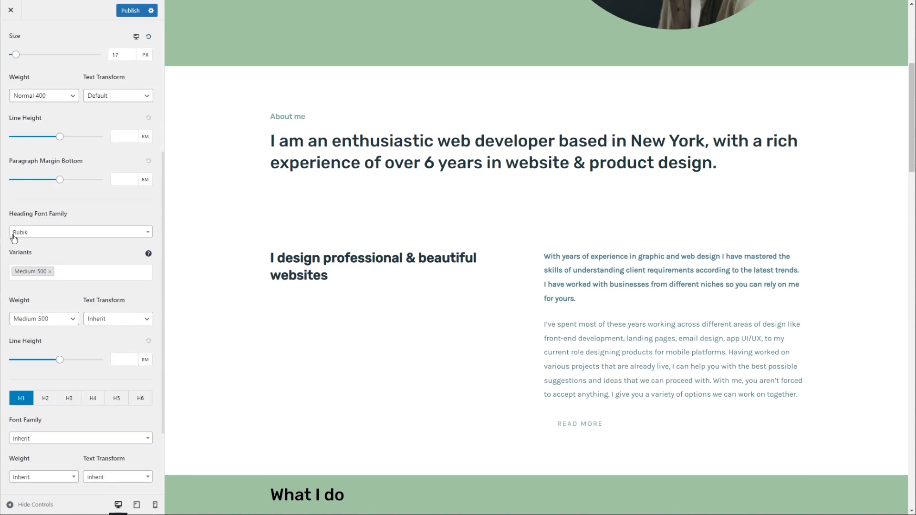
{"action": "scroll", "coordinate": [27, 237], "scroll_direction": "down", "scroll_amount": 2}
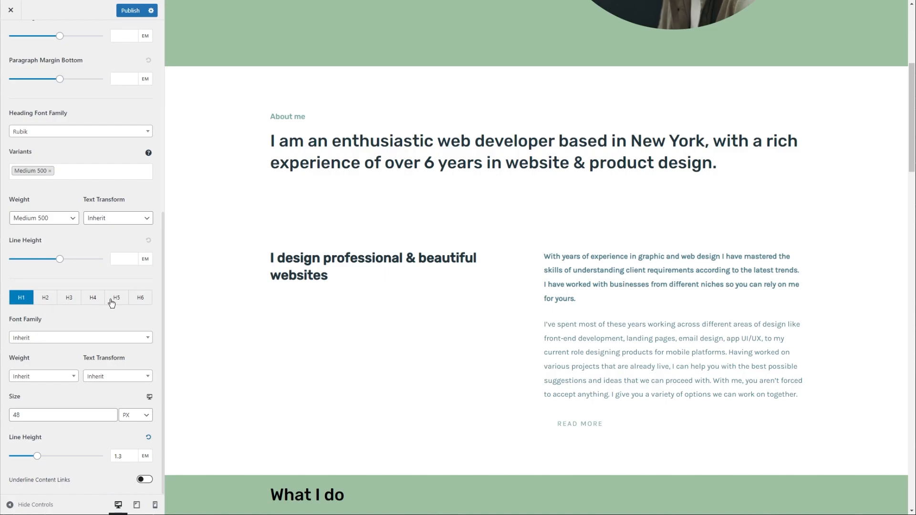
{"action": "scroll", "coordinate": [117, 410], "scroll_direction": "up", "scroll_amount": 7}
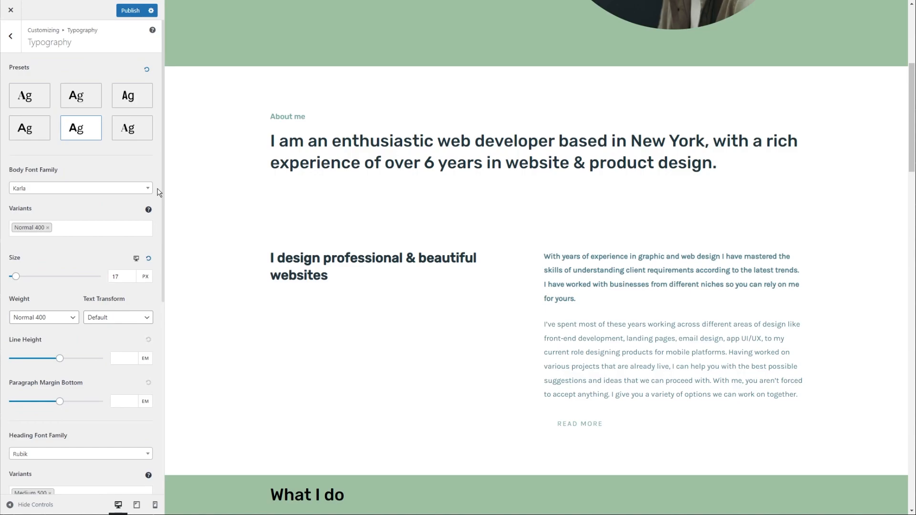
{"action": "scroll", "coordinate": [370, 213], "scroll_direction": "up", "scroll_amount": 5}
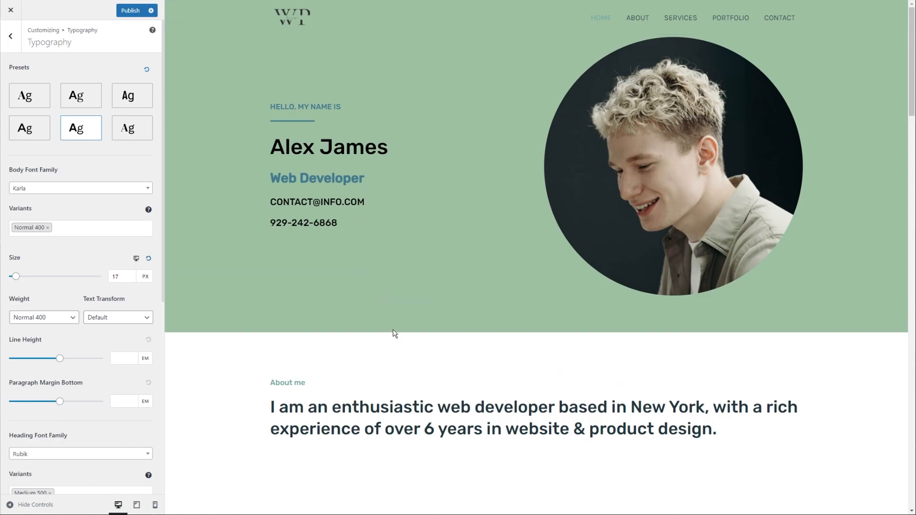
Publish the typography changes and scroll the preview down to the footer.
{"action": "left_click", "coordinate": [117, 9]}
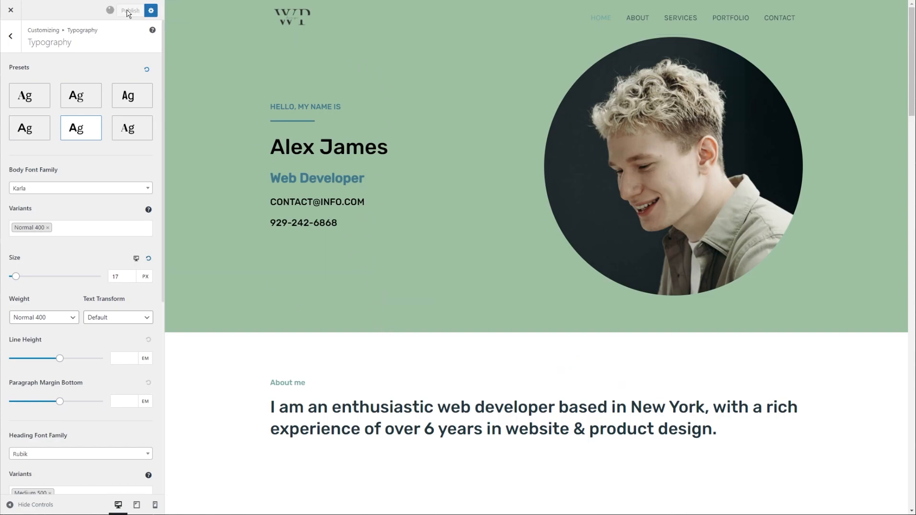
{"action": "scroll", "coordinate": [494, 176], "scroll_direction": "down", "scroll_amount": 5}
{"action": "scroll", "coordinate": [494, 176], "scroll_direction": "down", "scroll_amount": 15}
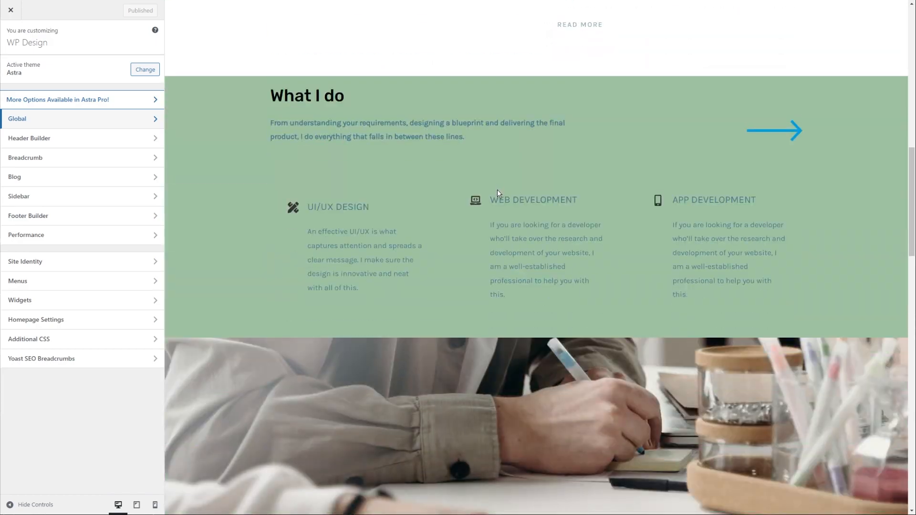
{"action": "scroll", "coordinate": [495, 211], "scroll_direction": "down", "scroll_amount": 10}
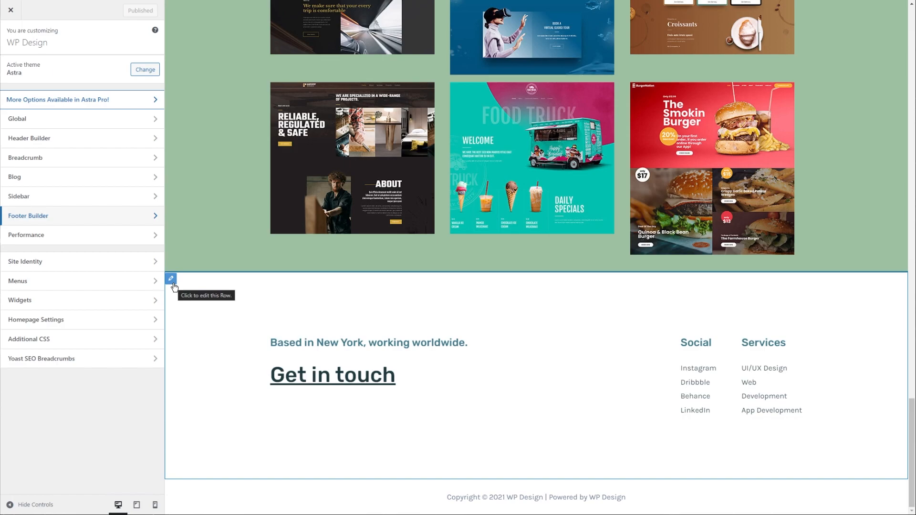
In the Footer Builder, test-move the Get in touch and Social widgets, restoring the original layout.
{"action": "left_click", "coordinate": [134, 218]}
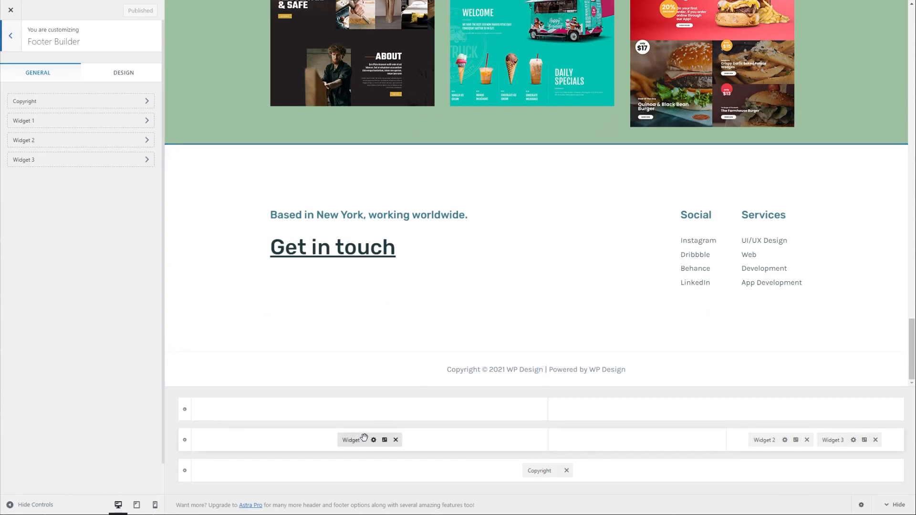
{"action": "left_click_drag", "start_coordinate": [352, 438], "coordinate": [450, 442]}
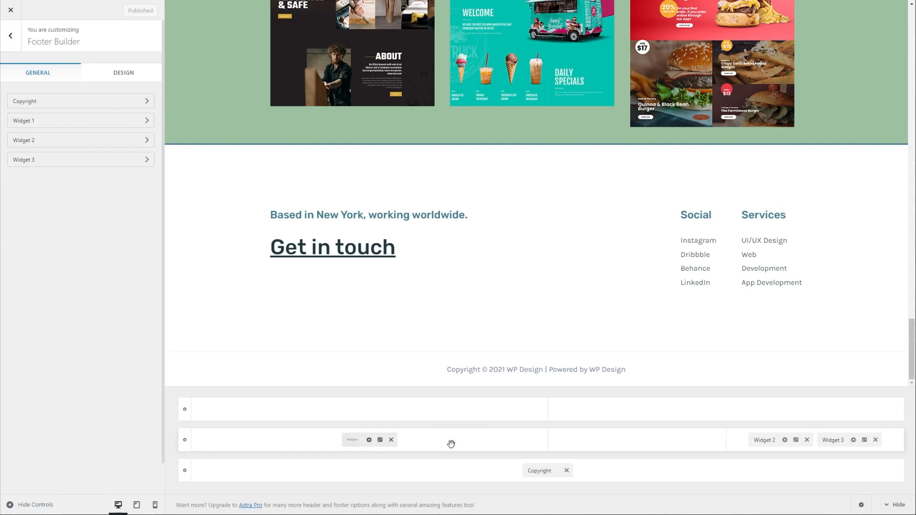
{"action": "mouse_move", "coordinate": [357, 439]}
{"action": "left_mouse_down"}
{"action": "mouse_move", "coordinate": [620, 440]}
{"action": "mouse_move", "coordinate": [312, 452]}
{"action": "mouse_move", "coordinate": [344, 440]}
{"action": "left_mouse_up"}
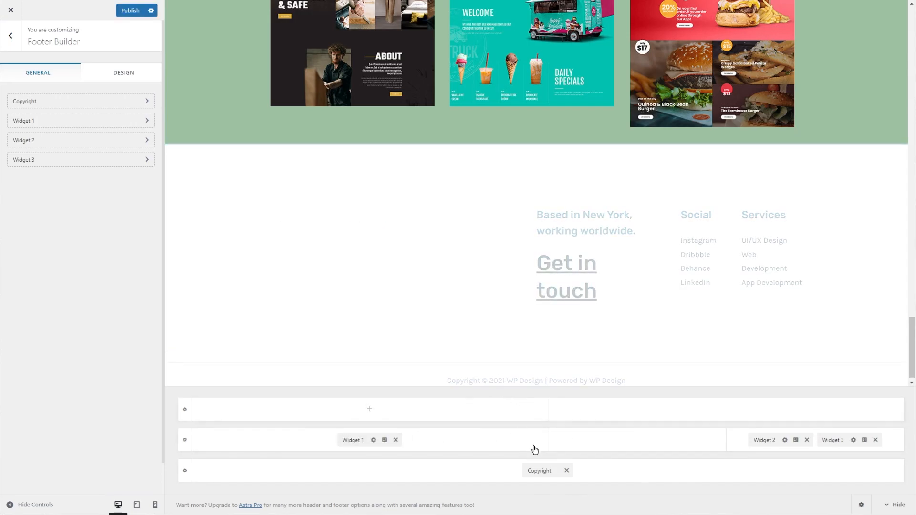
{"action": "left_click_drag", "start_coordinate": [762, 445], "coordinate": [756, 423]}
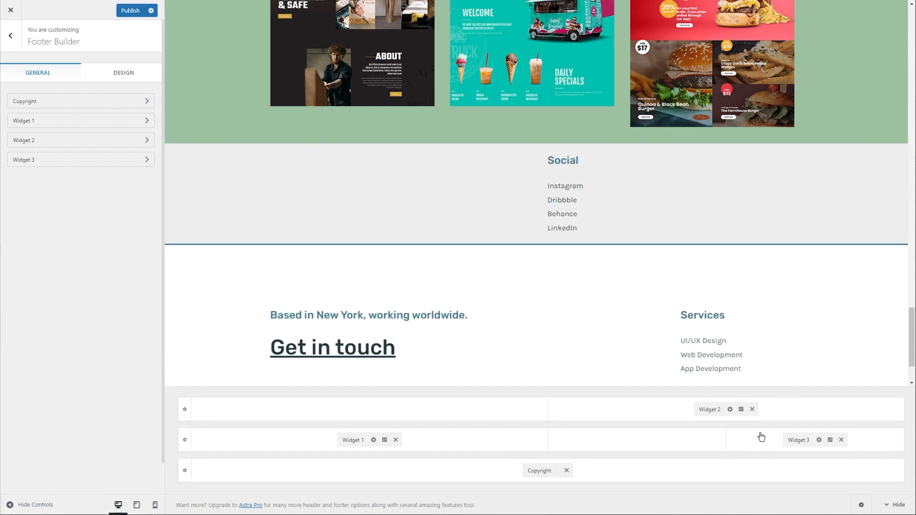
{"action": "left_click_drag", "start_coordinate": [715, 408], "coordinate": [748, 435]}
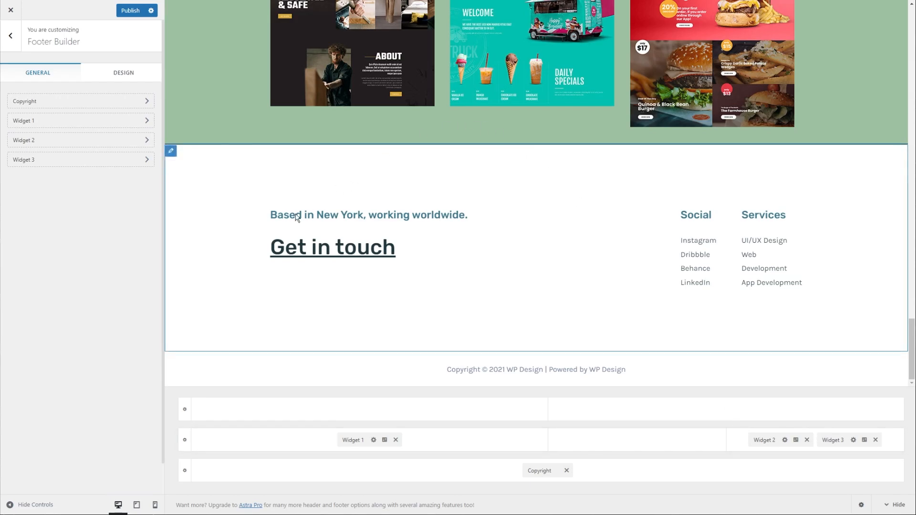
Inspect Widget 1's Get in touch Custom HTML title and content, then open Widget 2.
{"action": "left_click", "coordinate": [350, 440]}
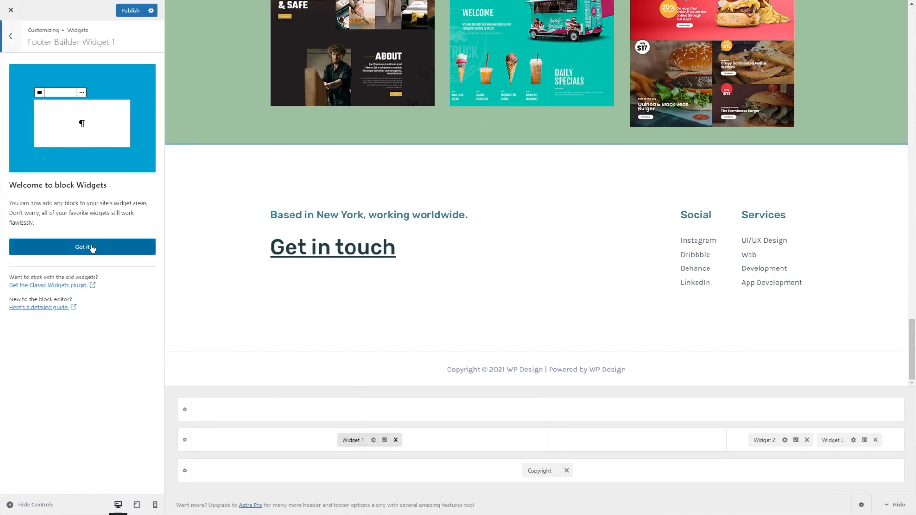
{"action": "left_click", "coordinate": [92, 248]}
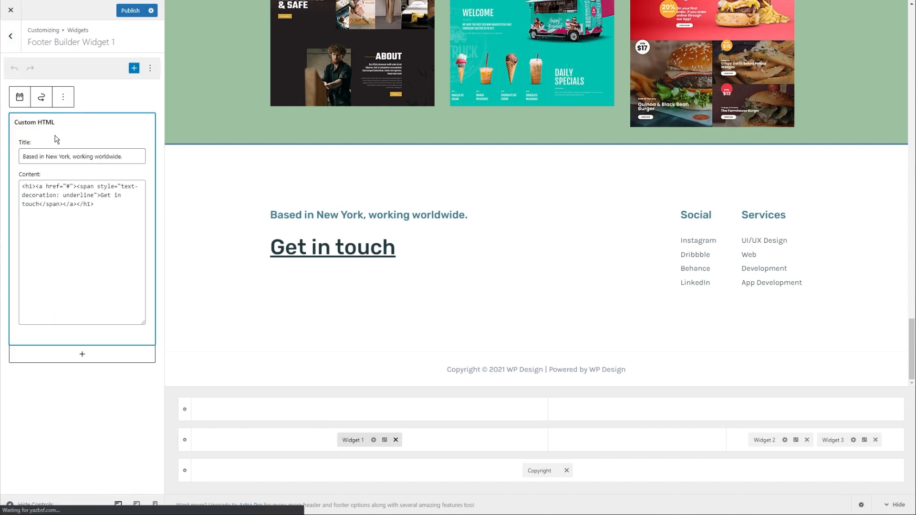
{"action": "left_click_drag", "start_coordinate": [37, 156], "coordinate": [118, 158]}
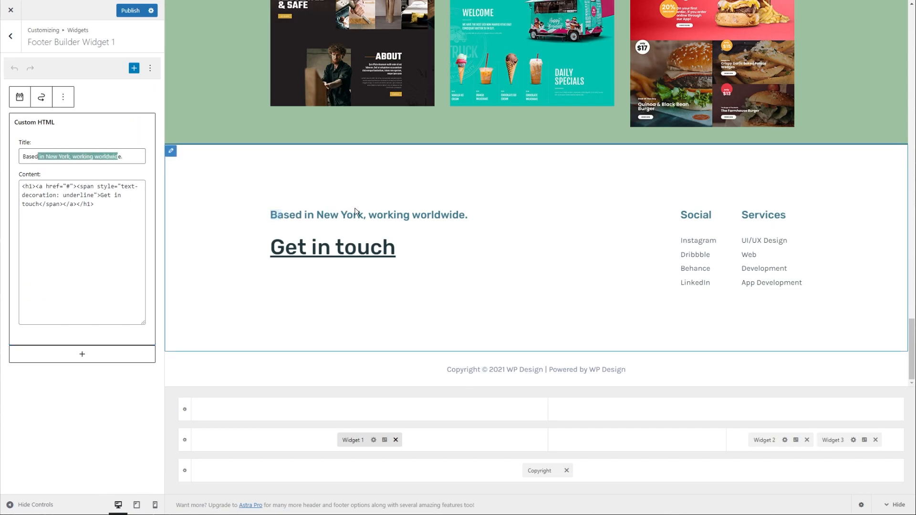
{"action": "triple_click", "coordinate": [103, 209]}
{"action": "left_click", "coordinate": [83, 204]}
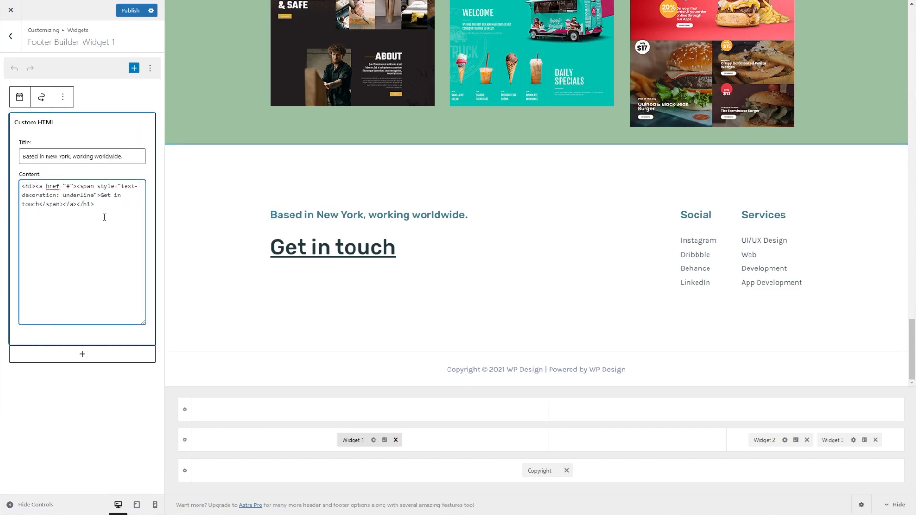
{"action": "left_click_drag", "start_coordinate": [101, 196], "coordinate": [41, 210]}
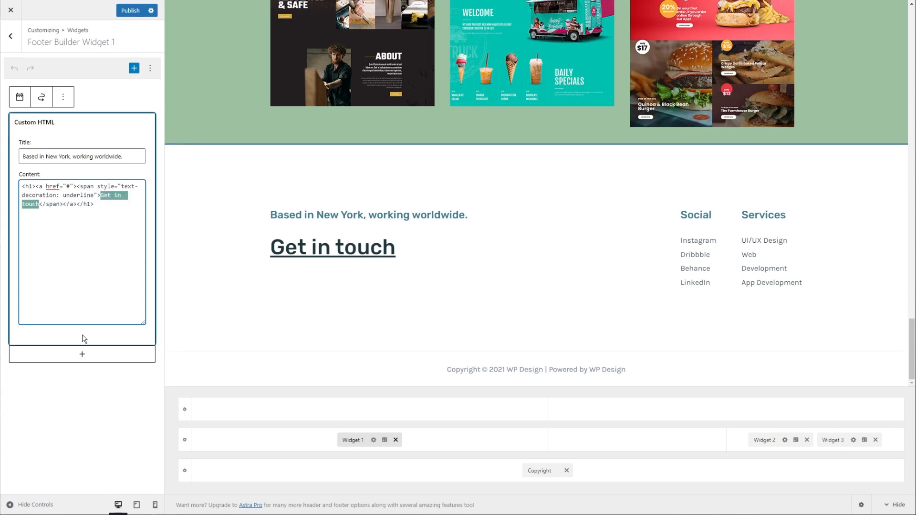
{"action": "left_click", "coordinate": [766, 439]}
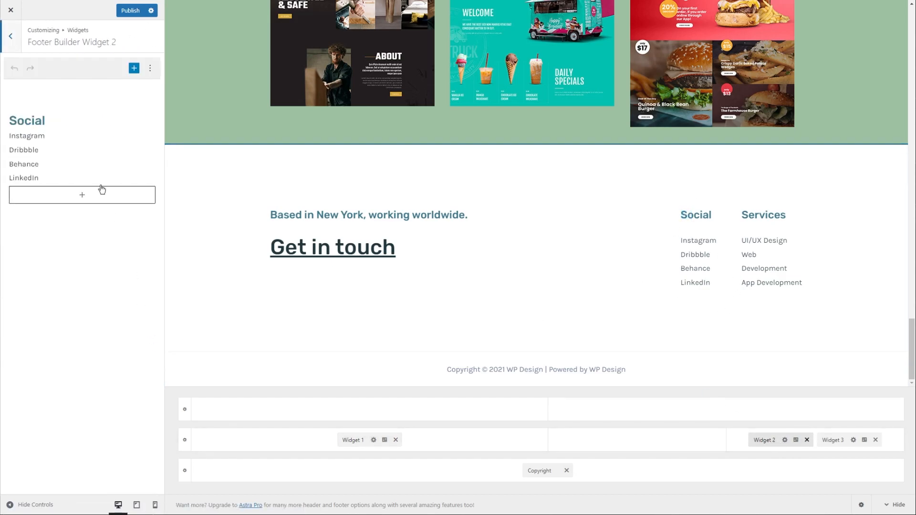
Confirm the footer Navigation block displays the Social menu, then open the Social menu's links.
{"action": "left_click", "coordinate": [50, 160]}
{"action": "double_click", "coordinate": [36, 161]}
{"action": "left_click", "coordinate": [63, 190]}
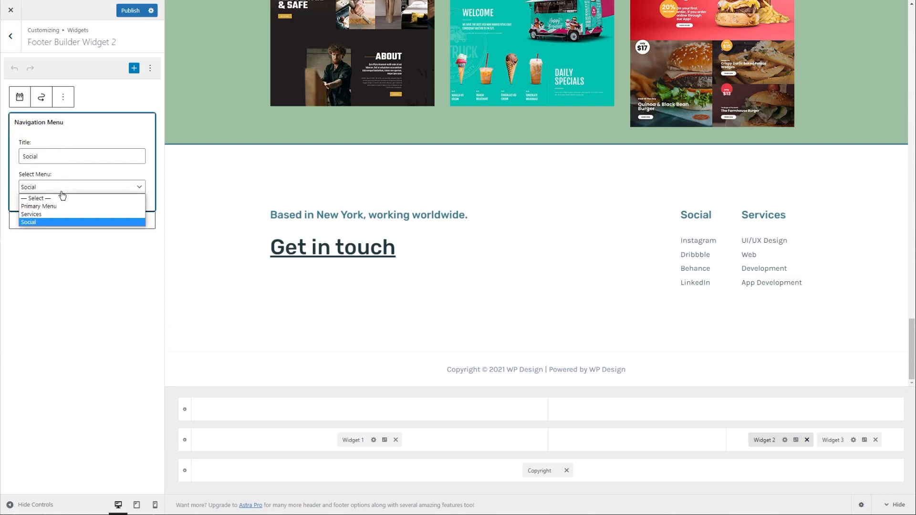
{"action": "left_click", "coordinate": [36, 224]}
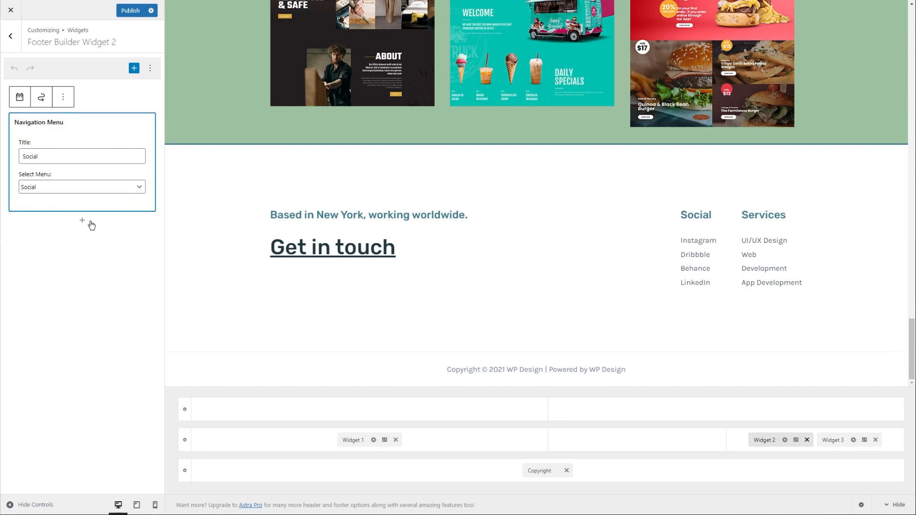
{"action": "left_click", "coordinate": [138, 96]}
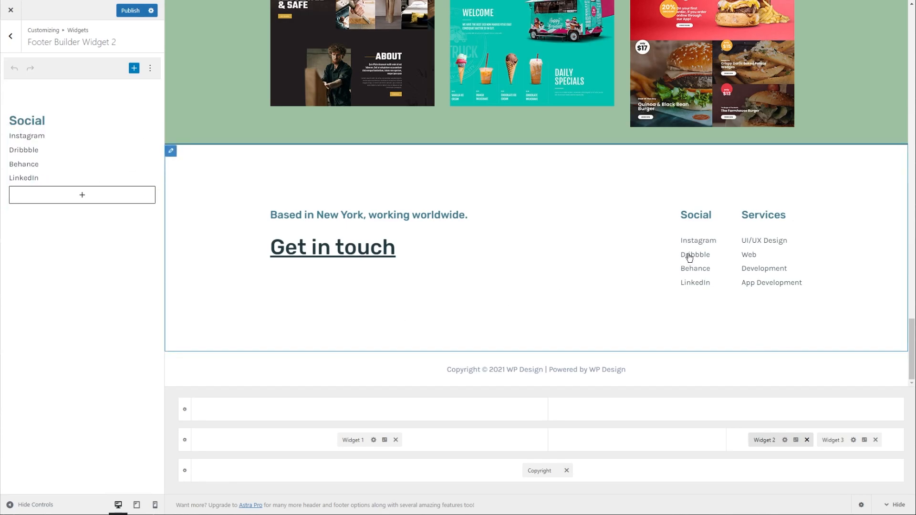
{"action": "left_click", "coordinate": [685, 215]}
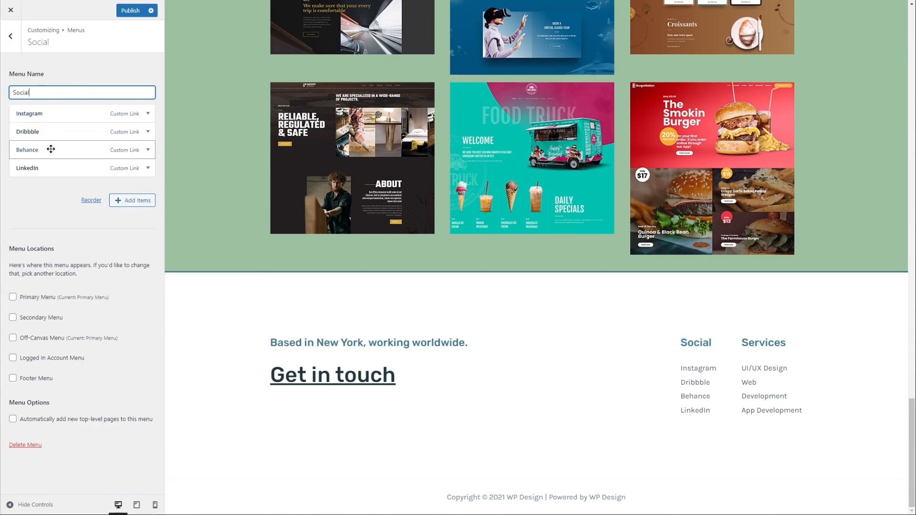
Relabel the Social menu's Instagram link as Facebook.
{"action": "left_click", "coordinate": [55, 114]}
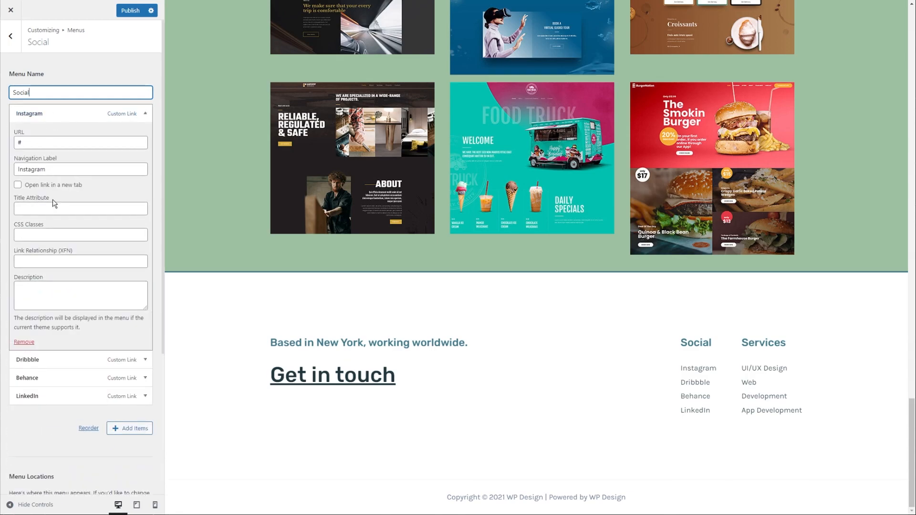
{"action": "double_click", "coordinate": [43, 170]}
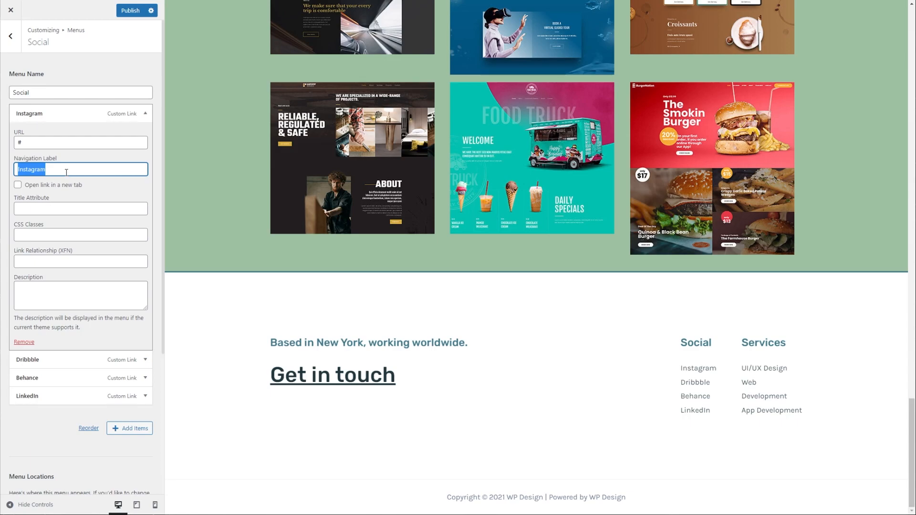
{"action": "type", "text": "Facebook"}
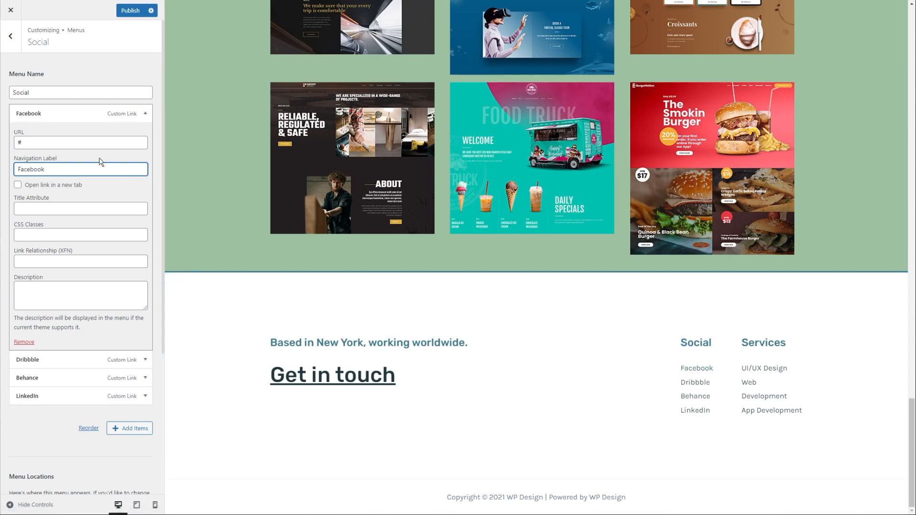
{"action": "left_click_drag", "start_coordinate": [75, 145], "coordinate": [13, 146]}
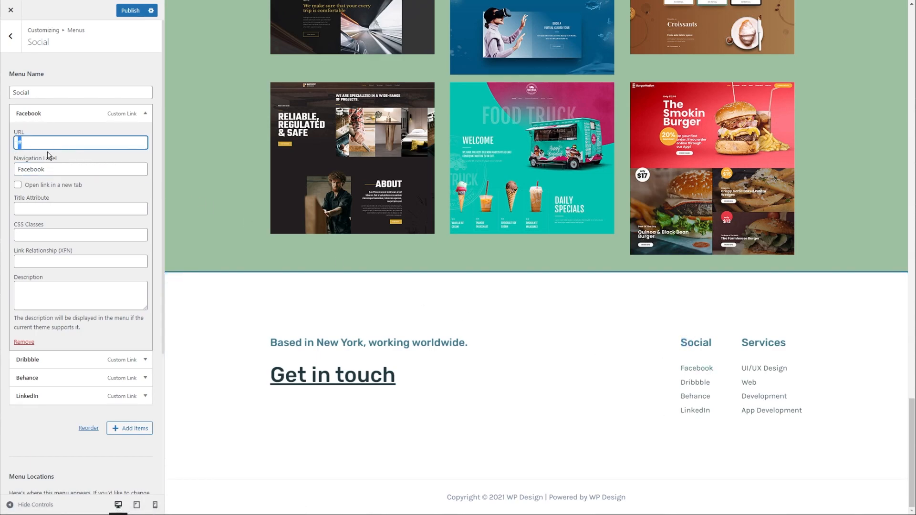
Review the Dribbble, Behance and LinkedIn link details, then open the Services footer menu.
{"action": "left_click", "coordinate": [38, 362]}
{"action": "left_click", "coordinate": [38, 165]}
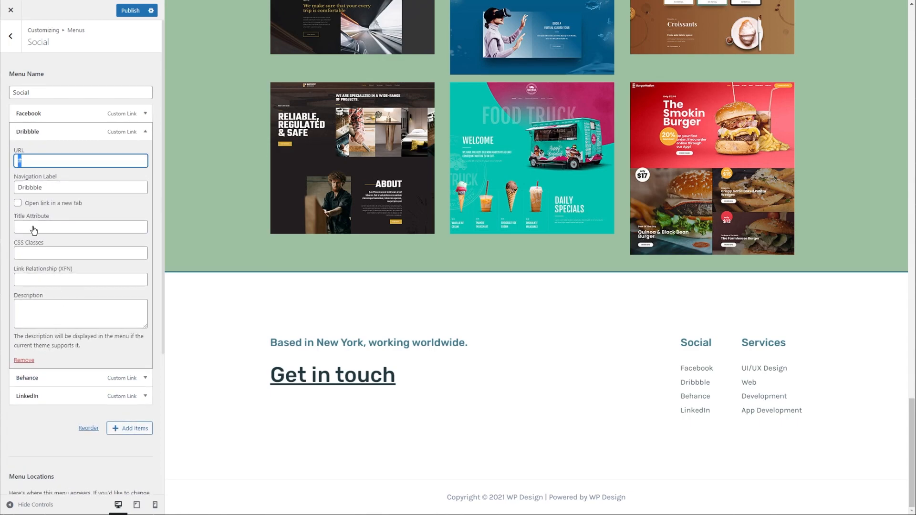
{"action": "left_click", "coordinate": [57, 377]}
{"action": "left_click", "coordinate": [43, 397]}
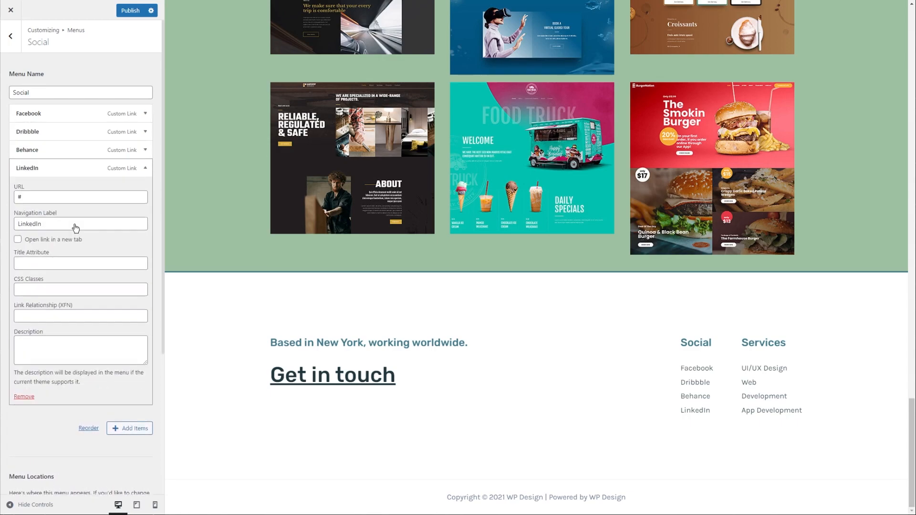
{"action": "left_click_drag", "start_coordinate": [40, 195], "coordinate": [16, 197]}
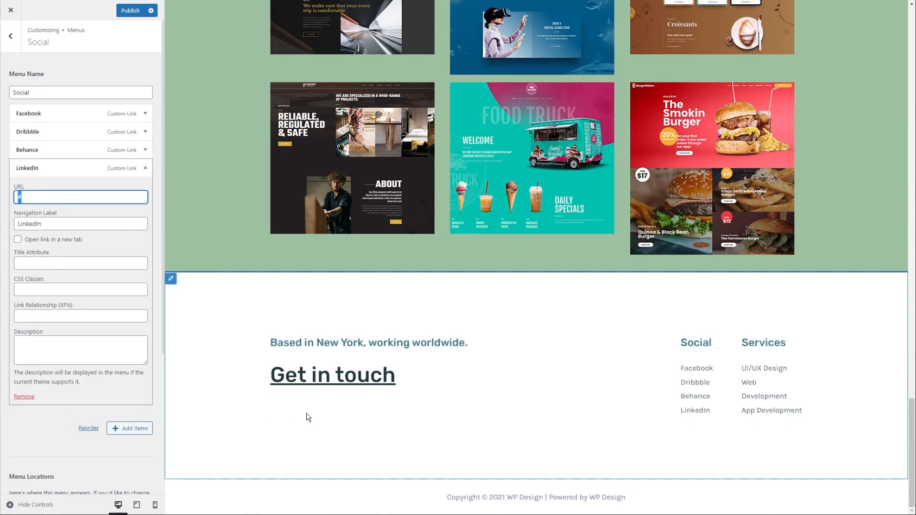
{"action": "left_click", "coordinate": [748, 344]}
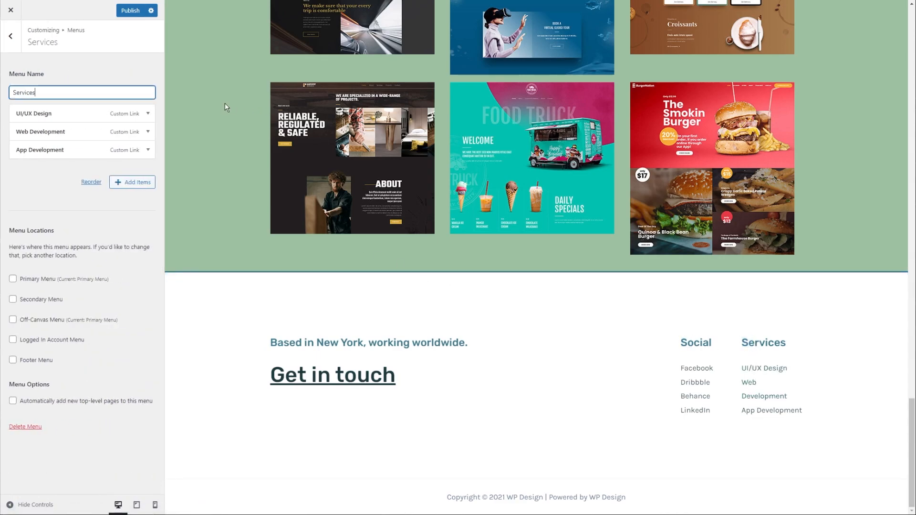
Nest Web Development under UI/UX Design, move it back to the top level, and return to Menus.
{"action": "left_click_drag", "start_coordinate": [52, 132], "coordinate": [65, 135]}
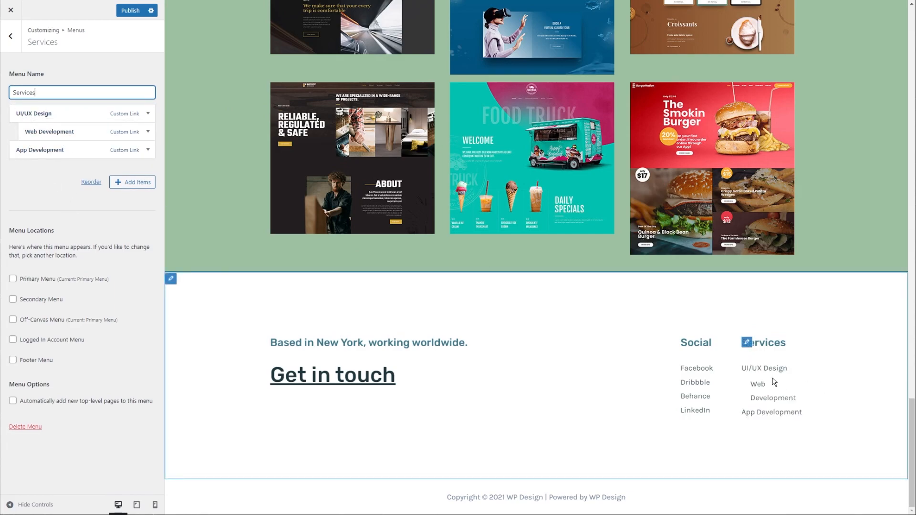
{"action": "left_click_drag", "start_coordinate": [65, 134], "coordinate": [52, 137]}
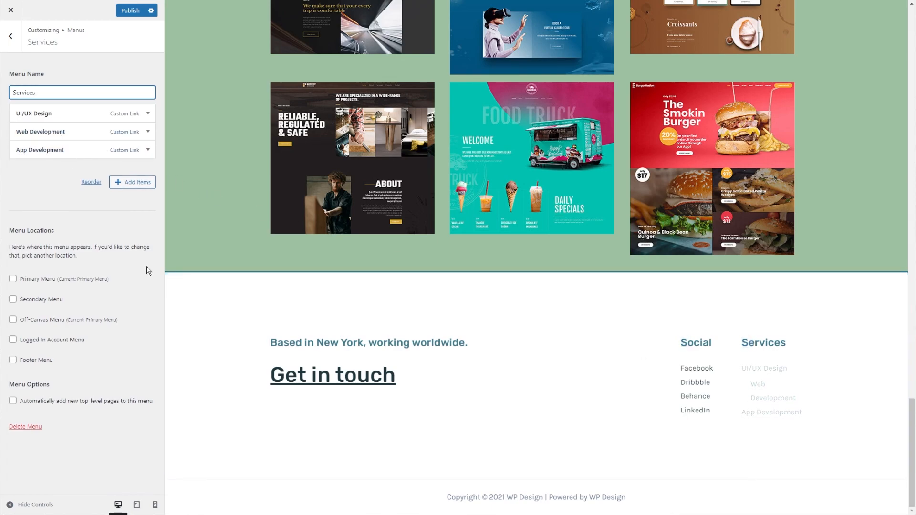
{"action": "left_click", "coordinate": [42, 117]}
{"action": "double_click", "coordinate": [17, 143]}
{"action": "left_click_drag", "start_coordinate": [30, 170], "coordinate": [123, 167]}
{"action": "left_click", "coordinate": [10, 36]}
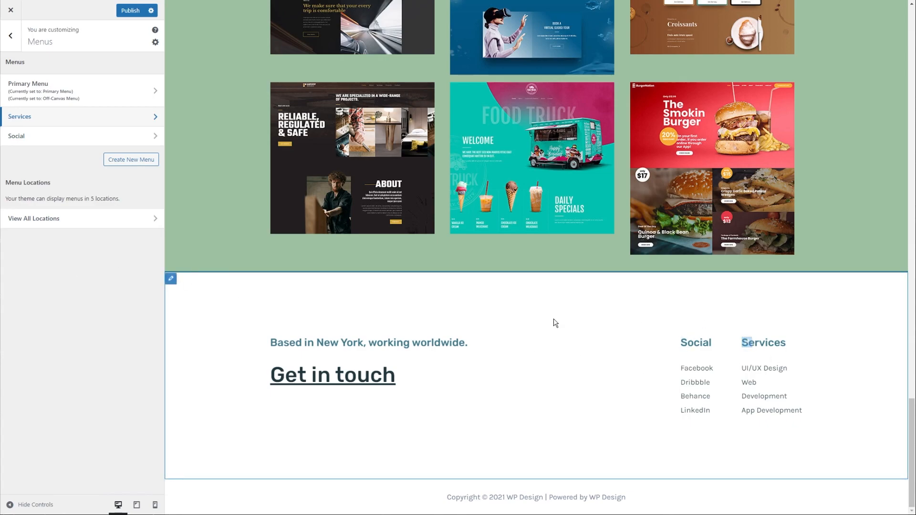
Return to the main Customizer panel and publish the changes.
{"action": "left_click", "coordinate": [11, 36]}
{"action": "scroll", "coordinate": [379, 150], "scroll_direction": "up", "scroll_amount": 20}
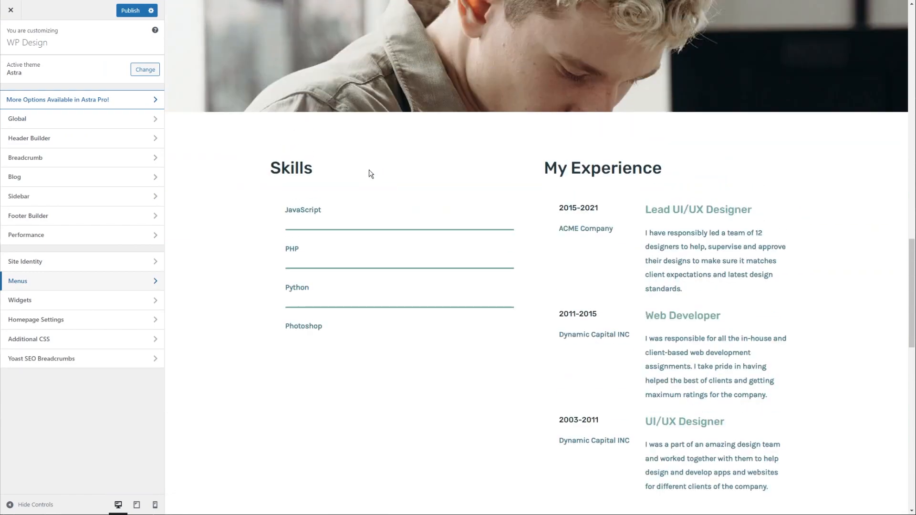
{"action": "scroll", "coordinate": [339, 210], "scroll_direction": "up", "scroll_amount": 7}
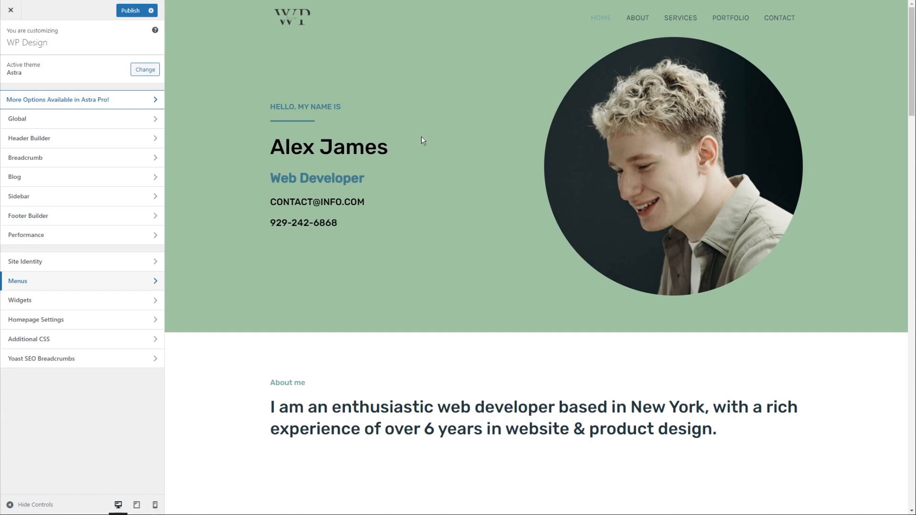
{"action": "left_click", "coordinate": [129, 11]}
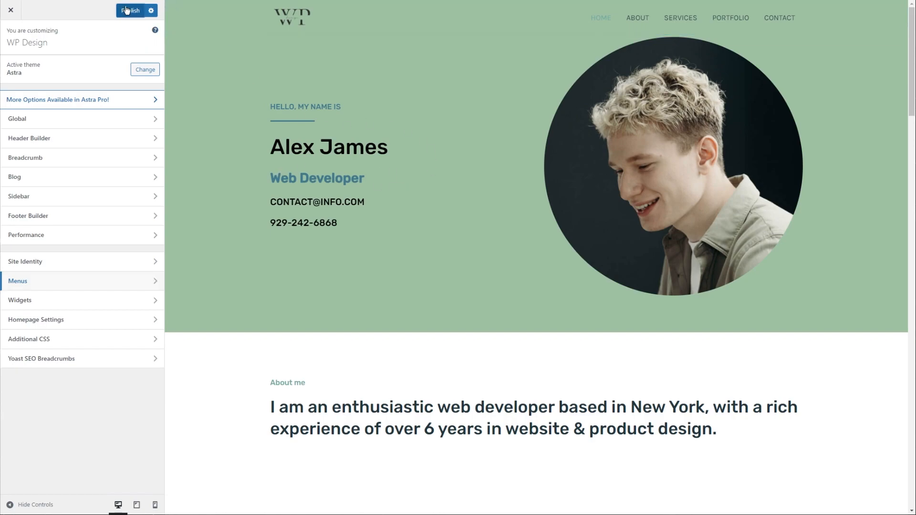
Exit the Customizer and go to the admin Pages list.
{"action": "left_click", "coordinate": [13, 13]}
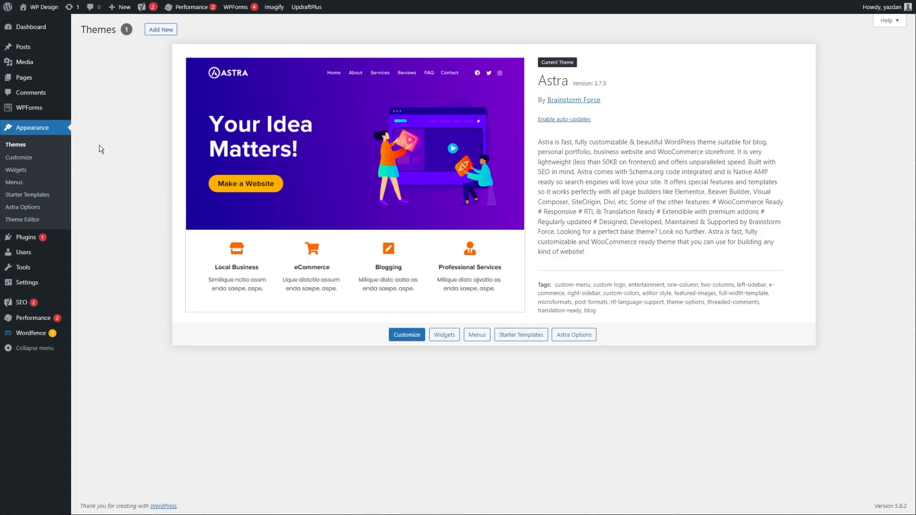
{"action": "left_click", "coordinate": [34, 80]}
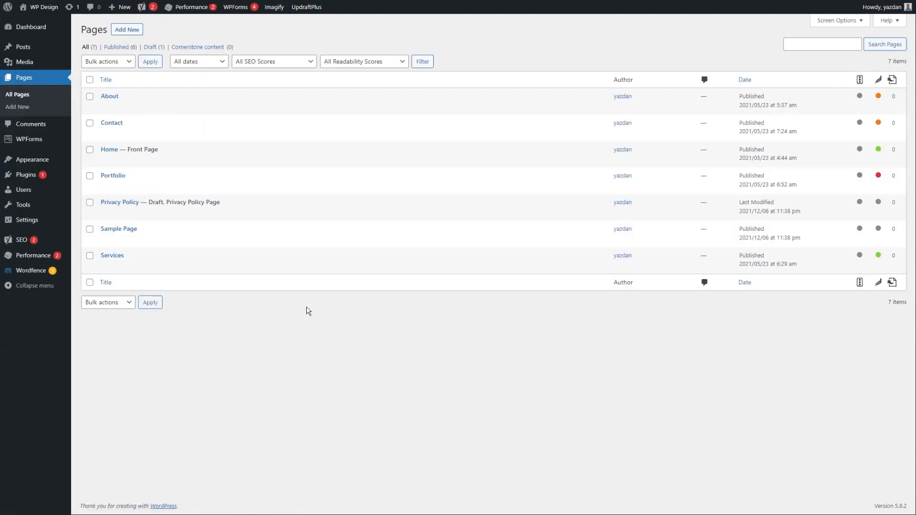
{"action": "mouse_move", "coordinate": [137, 123]}
Open the Home page in the block editor and scroll through its sections.
{"action": "left_click", "coordinate": [105, 161]}
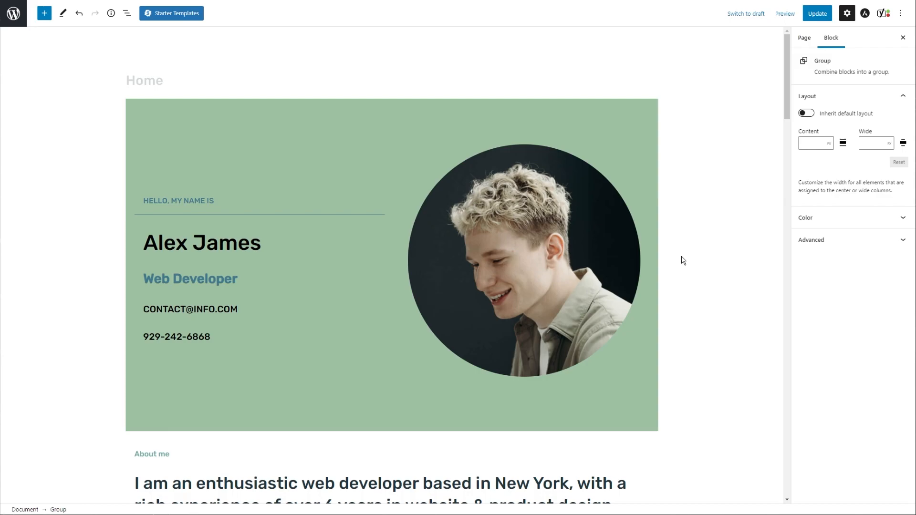
{"action": "scroll", "coordinate": [579, 177], "scroll_direction": "down", "scroll_amount": 10}
{"action": "scroll", "coordinate": [578, 195], "scroll_direction": "down", "scroll_amount": 15}
{"action": "scroll", "coordinate": [577, 198], "scroll_direction": "up", "scroll_amount": 8}
{"action": "scroll", "coordinate": [752, 313], "scroll_direction": "up", "scroll_amount": 18}
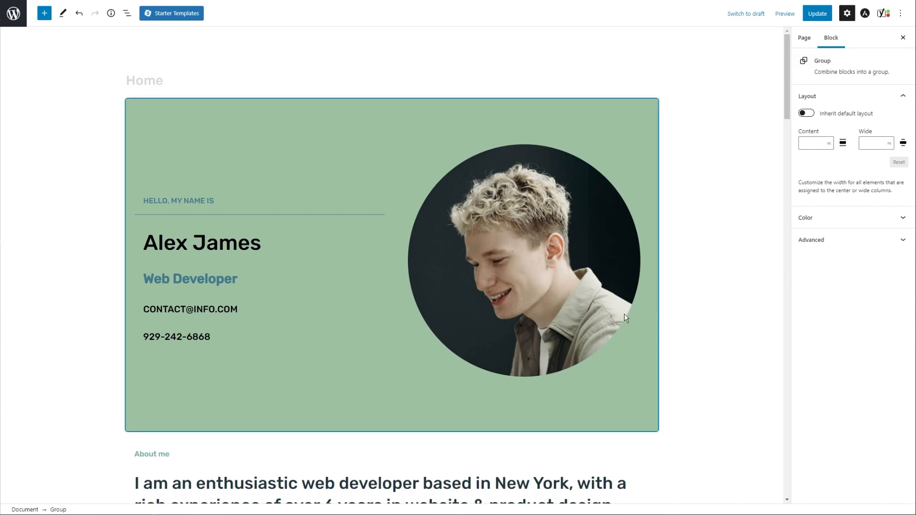
{"action": "scroll", "coordinate": [185, 325], "scroll_direction": "down", "scroll_amount": 4}
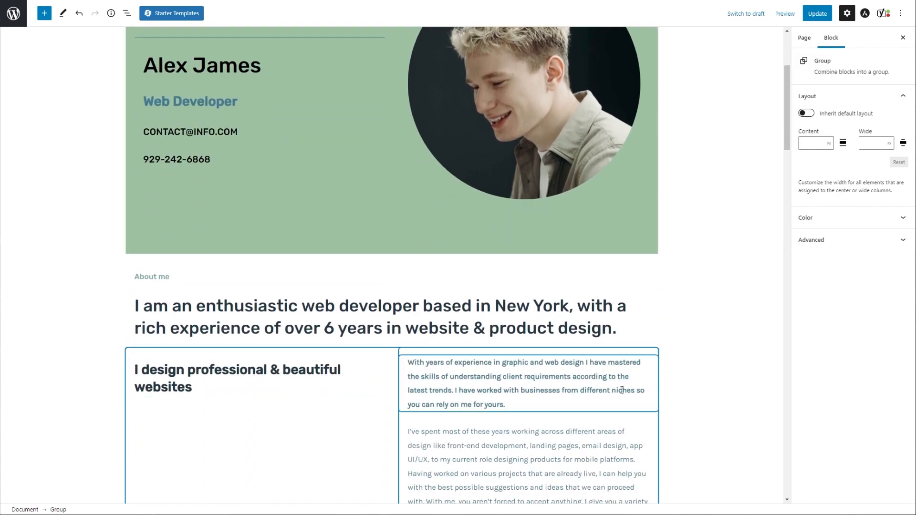
{"action": "scroll", "coordinate": [685, 361], "scroll_direction": "up", "scroll_amount": 4}
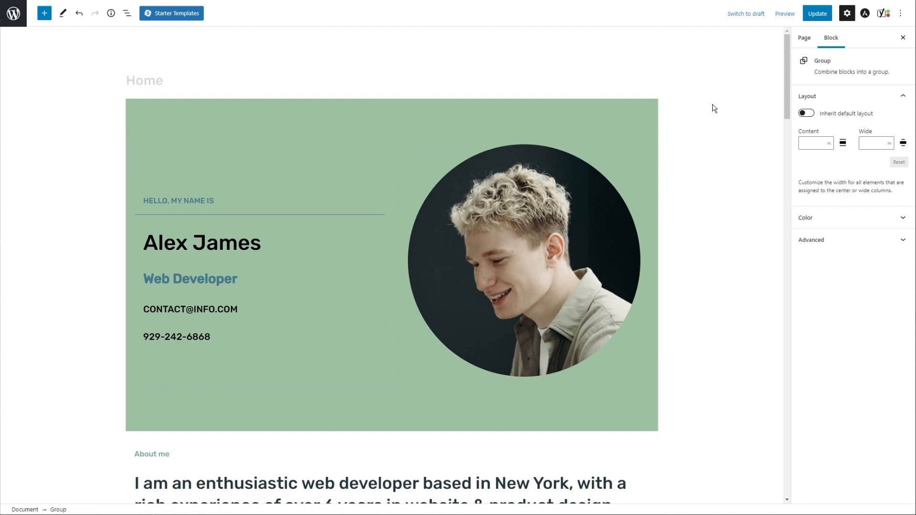
Review the rest of the page and place the caret in the hero name heading.
{"action": "left_click", "coordinate": [218, 243]}
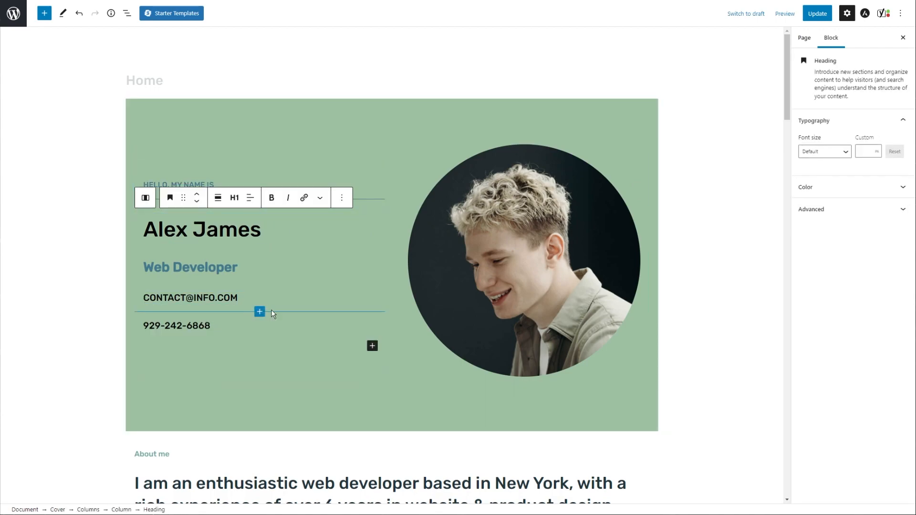
{"action": "scroll", "coordinate": [268, 319], "scroll_direction": "down", "scroll_amount": 10}
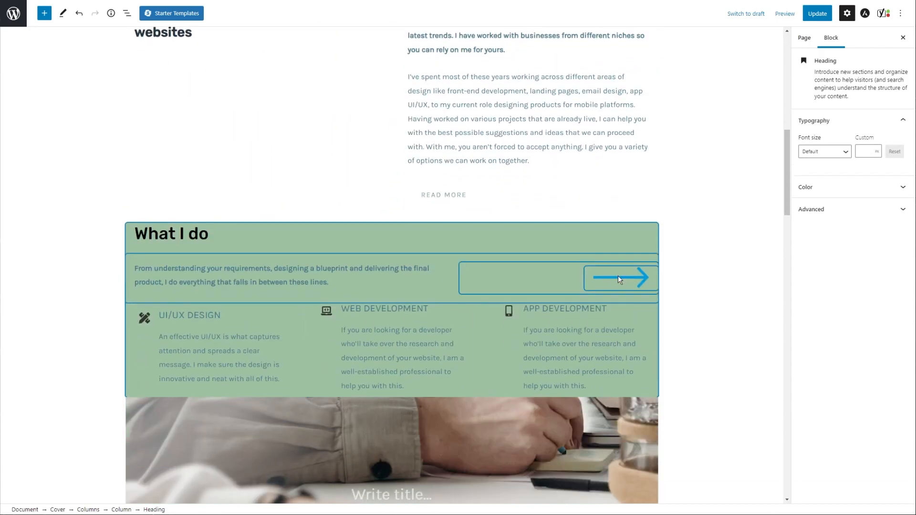
{"action": "scroll", "coordinate": [406, 254], "scroll_direction": "down", "scroll_amount": 4}
{"action": "scroll", "coordinate": [406, 253], "scroll_direction": "down", "scroll_amount": 10}
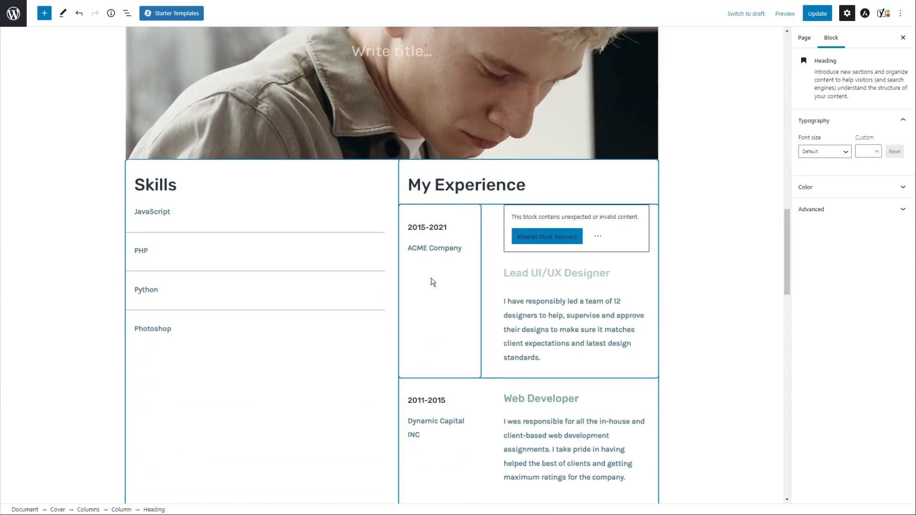
{"action": "scroll", "coordinate": [406, 326], "scroll_direction": "up", "scroll_amount": 20}
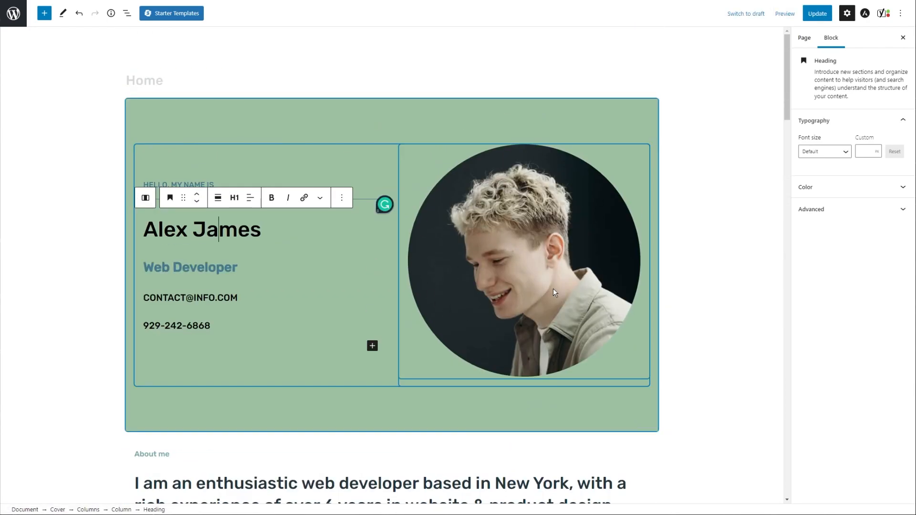
{"action": "scroll", "coordinate": [553, 291], "scroll_direction": "down", "scroll_amount": 15}
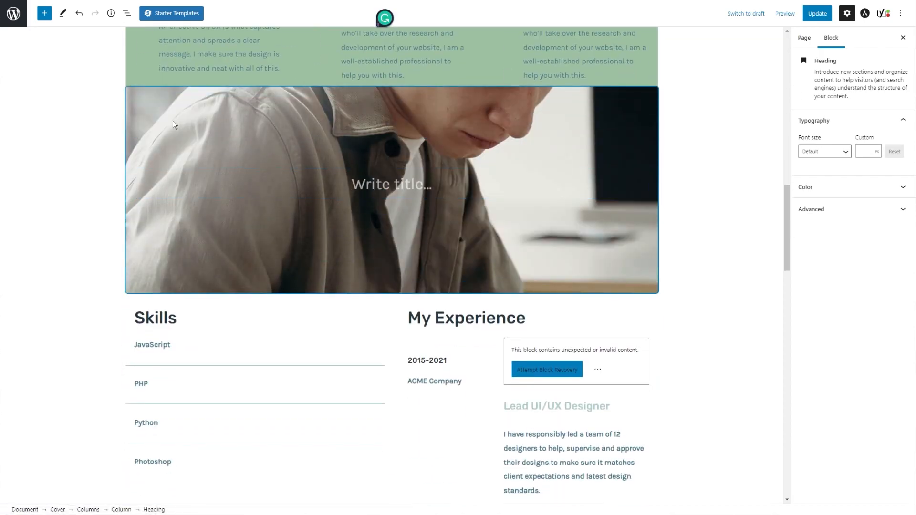
{"action": "scroll", "coordinate": [175, 191], "scroll_direction": "down", "scroll_amount": 2}
{"action": "scroll", "coordinate": [406, 117], "scroll_direction": "up", "scroll_amount": 2}
{"action": "scroll", "coordinate": [294, 167], "scroll_direction": "down", "scroll_amount": 15}
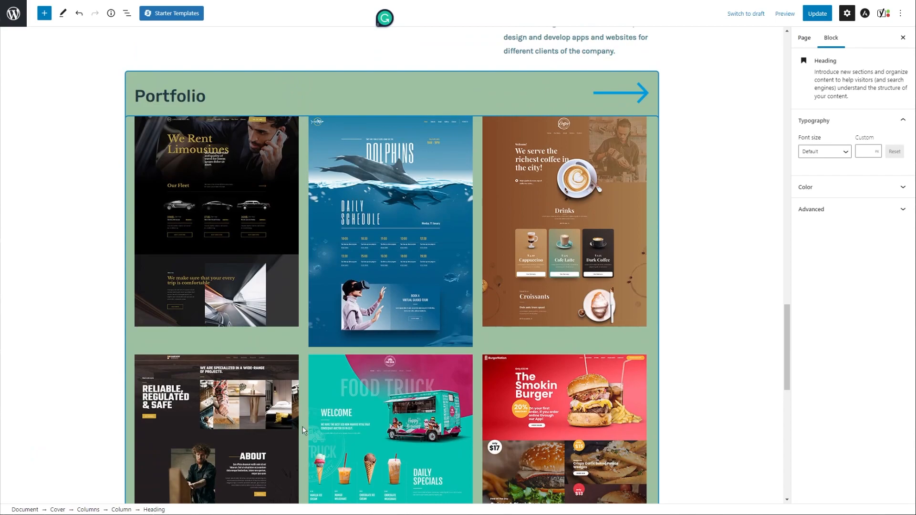
{"action": "scroll", "coordinate": [553, 328], "scroll_direction": "down", "scroll_amount": 3}
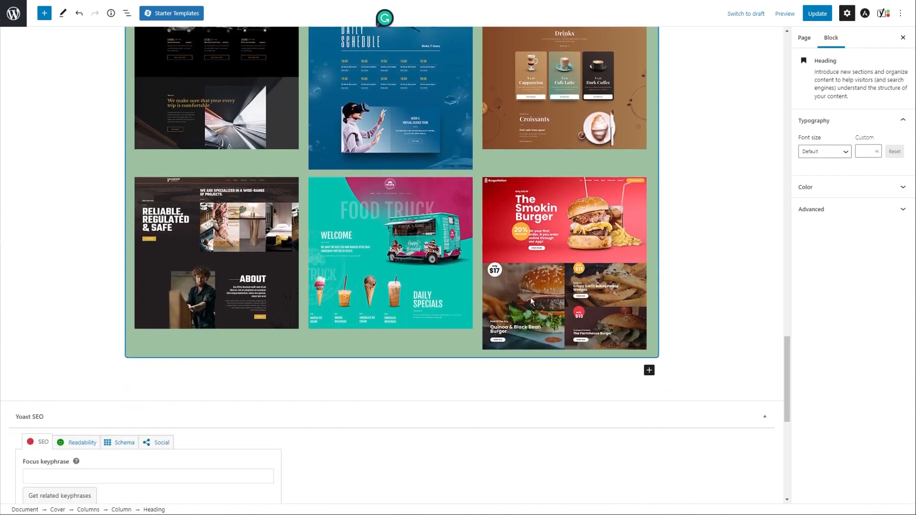
{"action": "scroll", "coordinate": [464, 250], "scroll_direction": "up", "scroll_amount": 3}
{"action": "scroll", "coordinate": [570, 227], "scroll_direction": "down", "scroll_amount": 2}
{"action": "scroll", "coordinate": [534, 218], "scroll_direction": "down", "scroll_amount": 4}
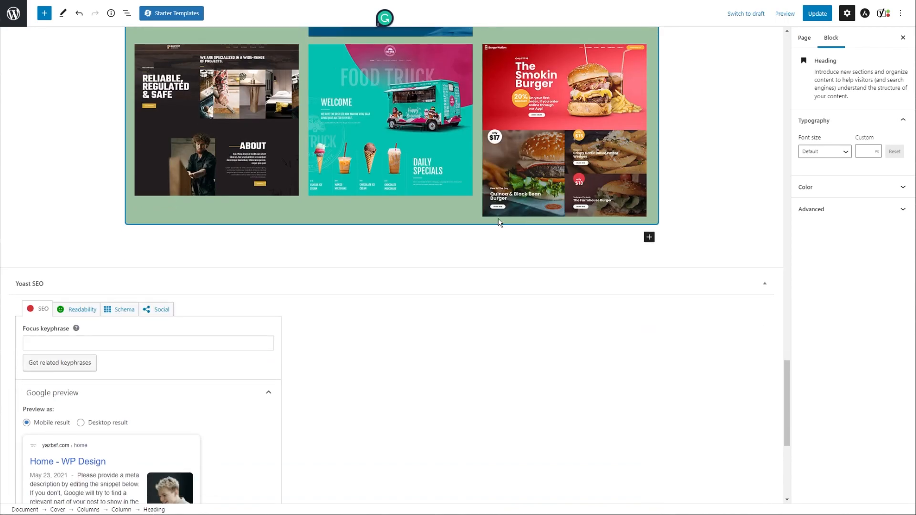
{"action": "scroll", "coordinate": [498, 219], "scroll_direction": "up", "scroll_amount": 20}
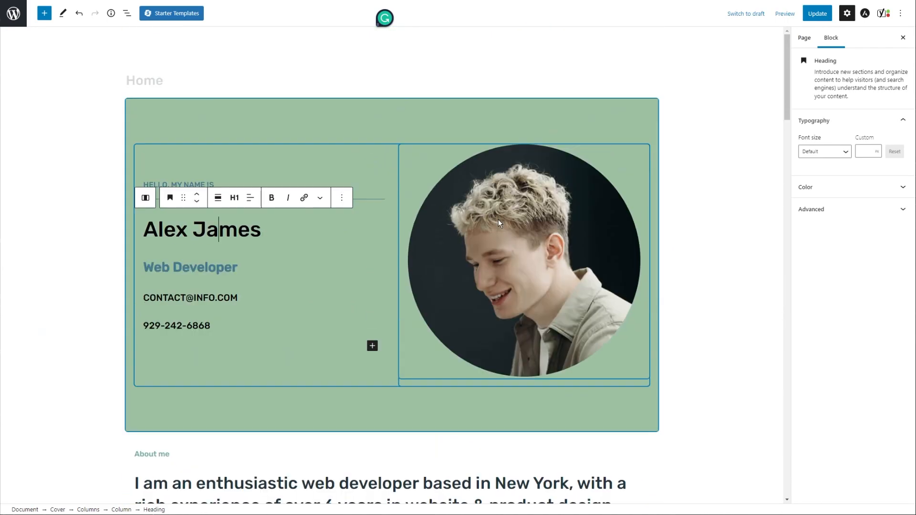
{"action": "left_click", "coordinate": [305, 233]}
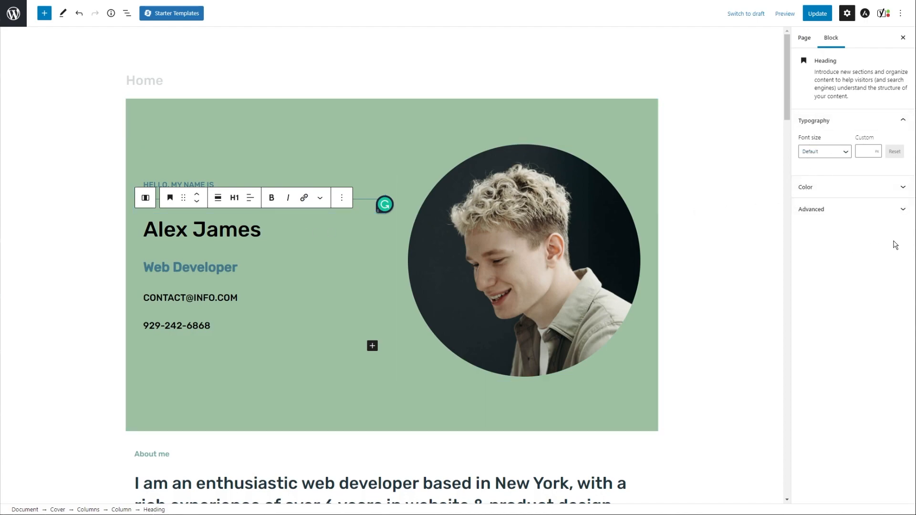
Change the hero name heading's text colour to the dark charcoal swatch.
{"action": "left_click", "coordinate": [873, 193]}
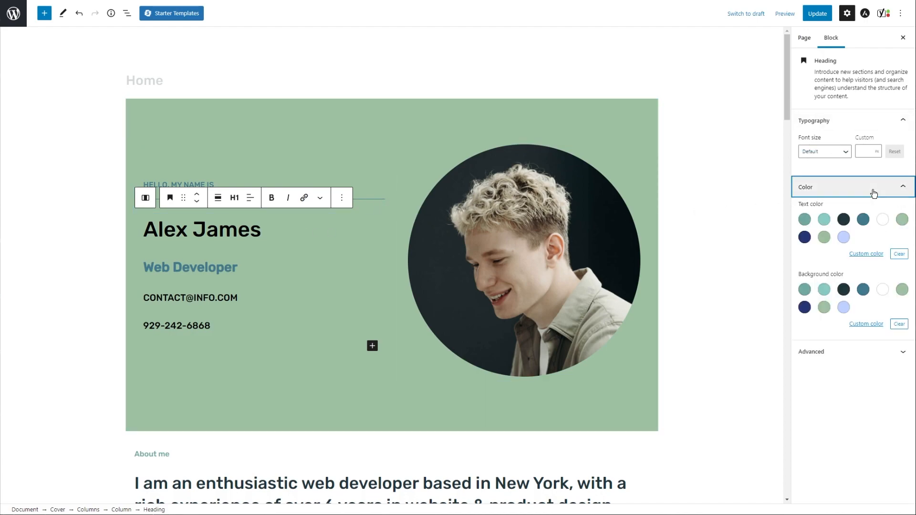
{"action": "left_click_drag", "start_coordinate": [262, 232], "coordinate": [145, 237]}
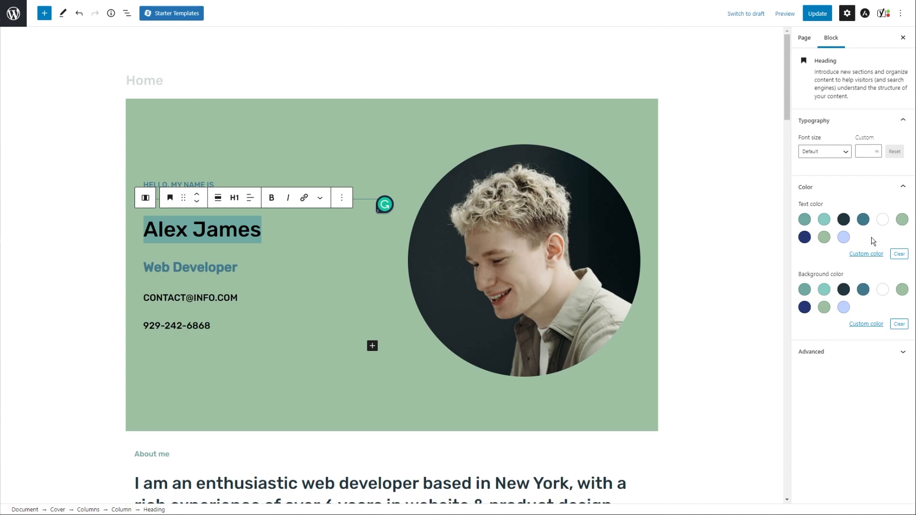
{"action": "left_click", "coordinate": [862, 219]}
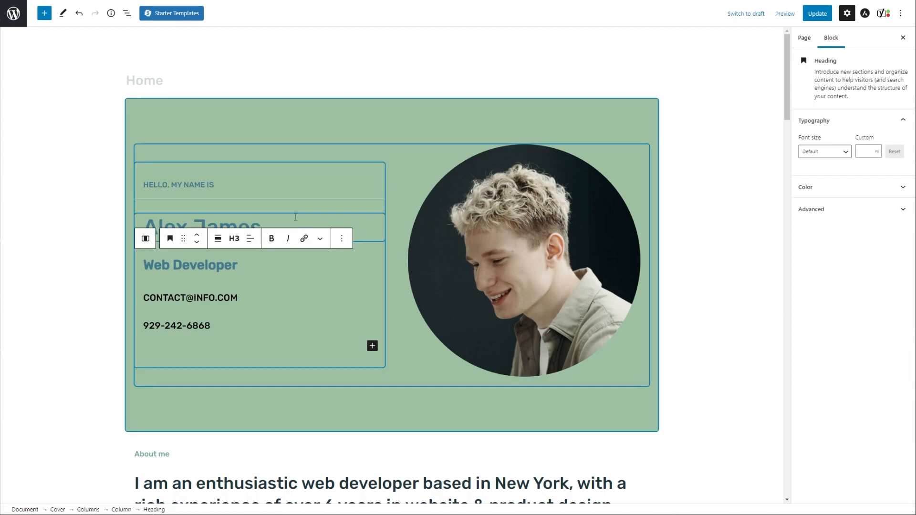
{"action": "left_click", "coordinate": [285, 231]}
{"action": "key", "text": "shift+Left"}
{"action": "key", "text": "shift+Left"}
{"action": "key", "text": "shift+Left"}
{"action": "key", "text": "shift+Left"}
{"action": "key", "text": "shift+Left"}
{"action": "key", "text": "shift+Left"}
{"action": "key", "text": "shift+Left"}
{"action": "key", "text": "shift+Left"}
{"action": "key", "text": "shift+Left"}
{"action": "key", "text": "shift+Left"}
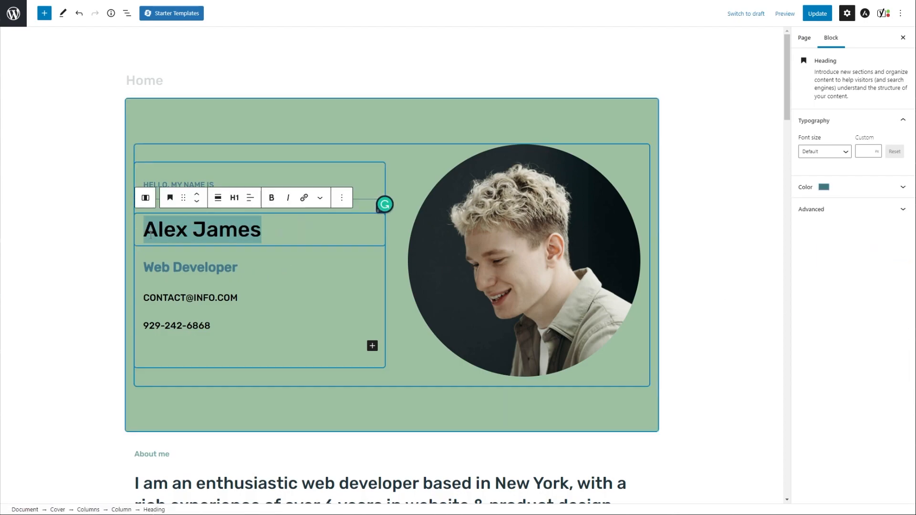
{"action": "left_click", "coordinate": [836, 187]}
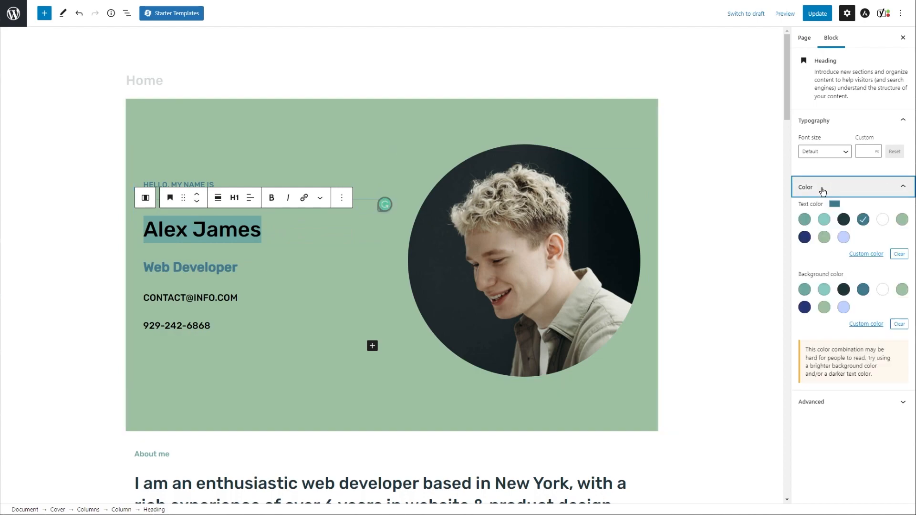
{"action": "left_click", "coordinate": [805, 239]}
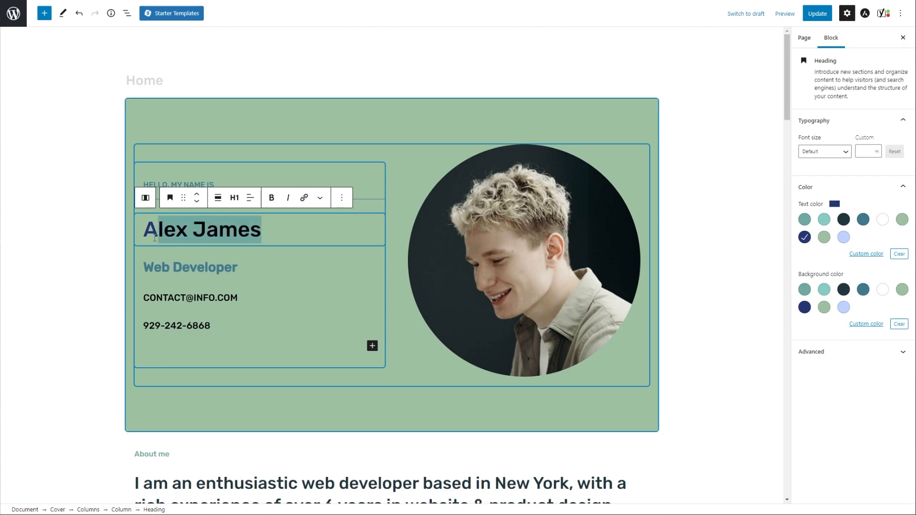
{"action": "left_click", "coordinate": [843, 219]}
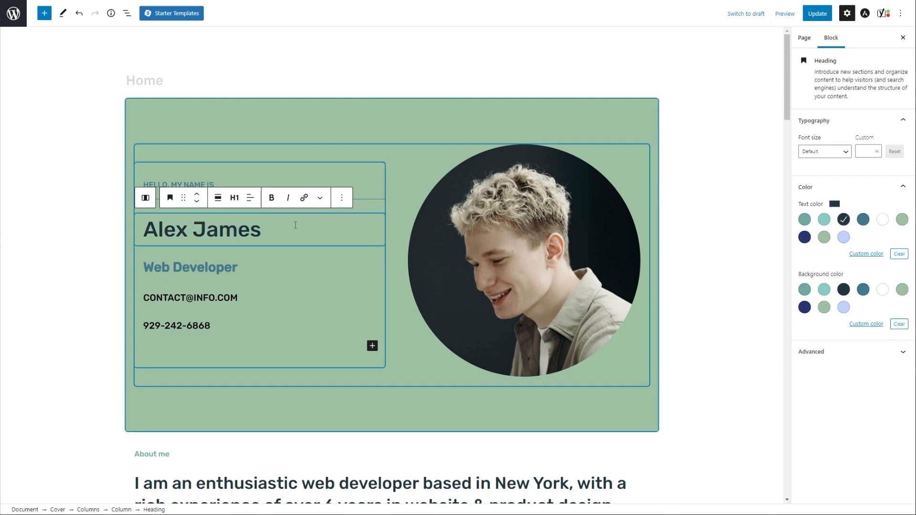
Give the e-mail and phone lines the dark Theme Color 3 text colour.
{"action": "left_click_drag", "start_coordinate": [234, 340], "coordinate": [157, 297]}
{"action": "scroll", "coordinate": [605, 276], "scroll_direction": "down", "scroll_amount": 1}
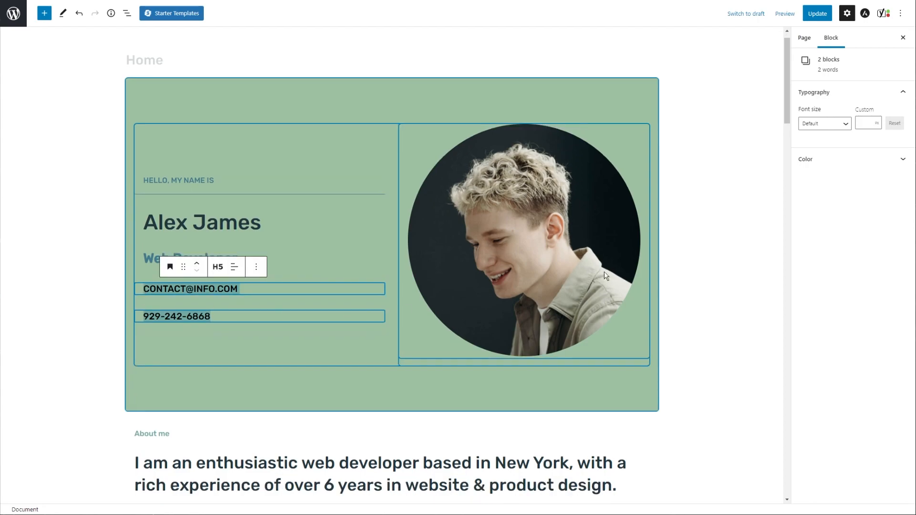
{"action": "left_click", "coordinate": [838, 159]}
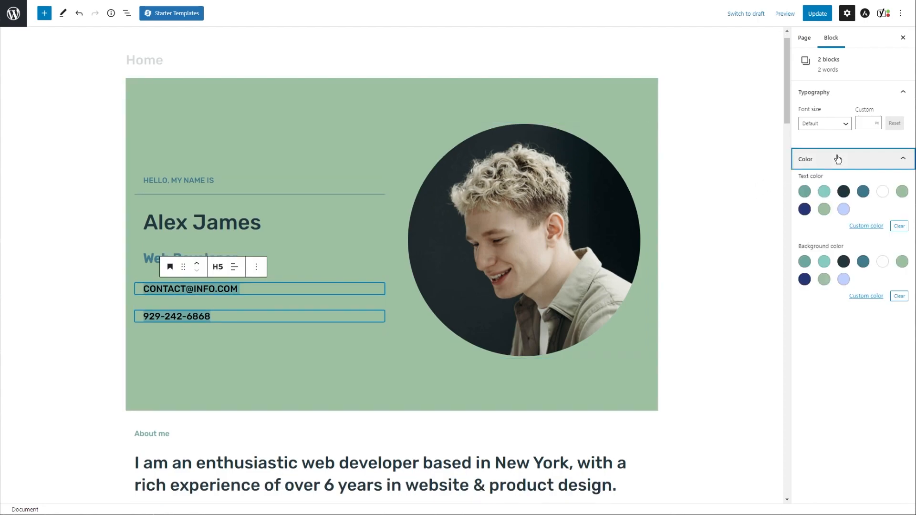
{"action": "left_click", "coordinate": [844, 196]}
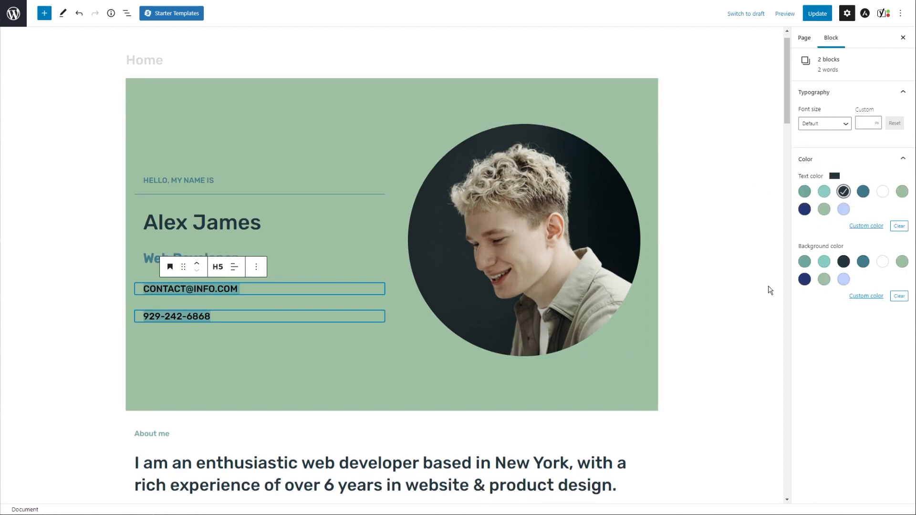
{"action": "scroll", "coordinate": [363, 290], "scroll_direction": "down", "scroll_amount": 1}
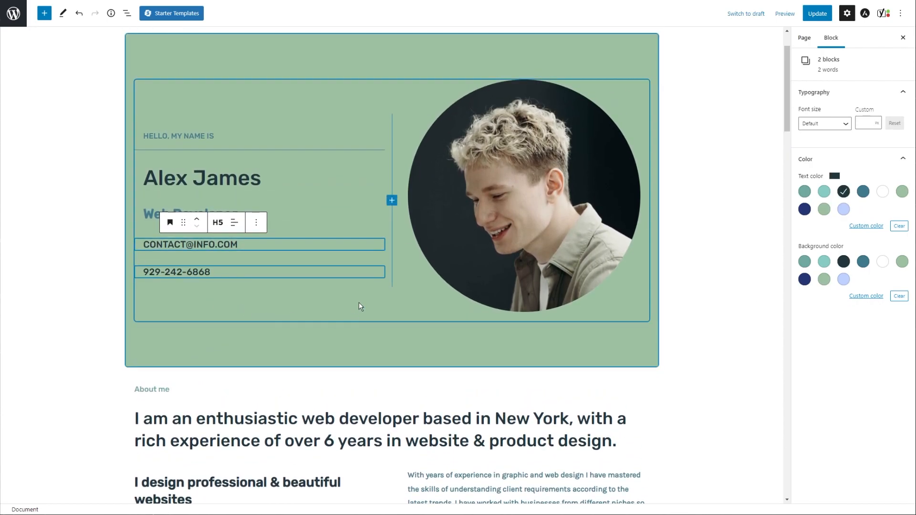
{"action": "scroll", "coordinate": [358, 303], "scroll_direction": "down", "scroll_amount": 10}
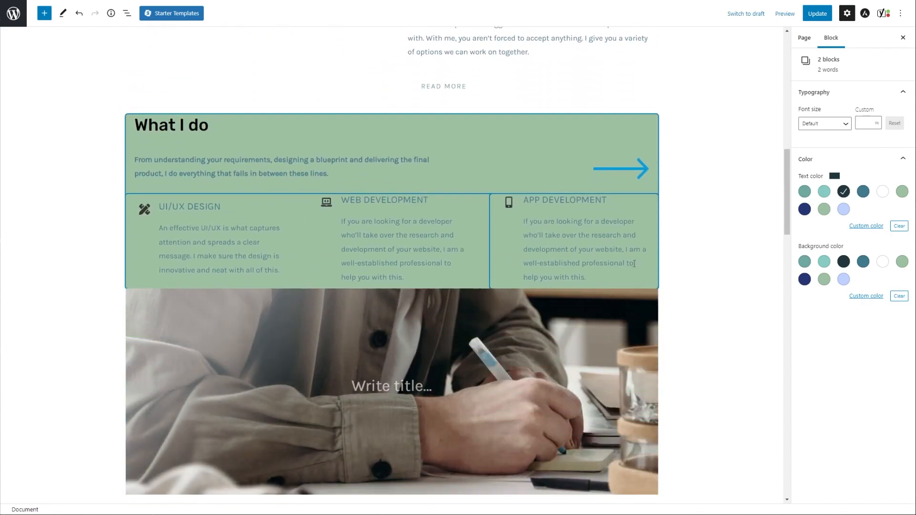
Delete the blue arrow image beside the What I do heading.
{"action": "left_click", "coordinate": [608, 170]}
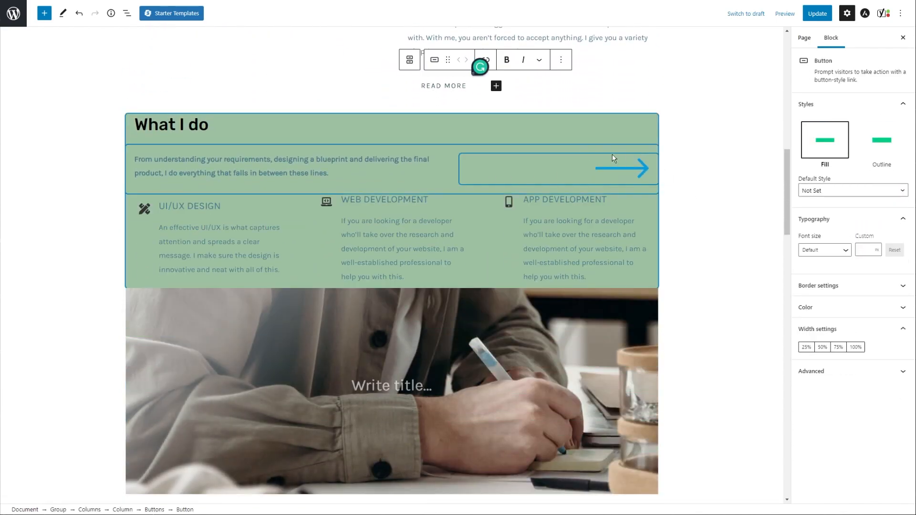
{"action": "left_click", "coordinate": [634, 173]}
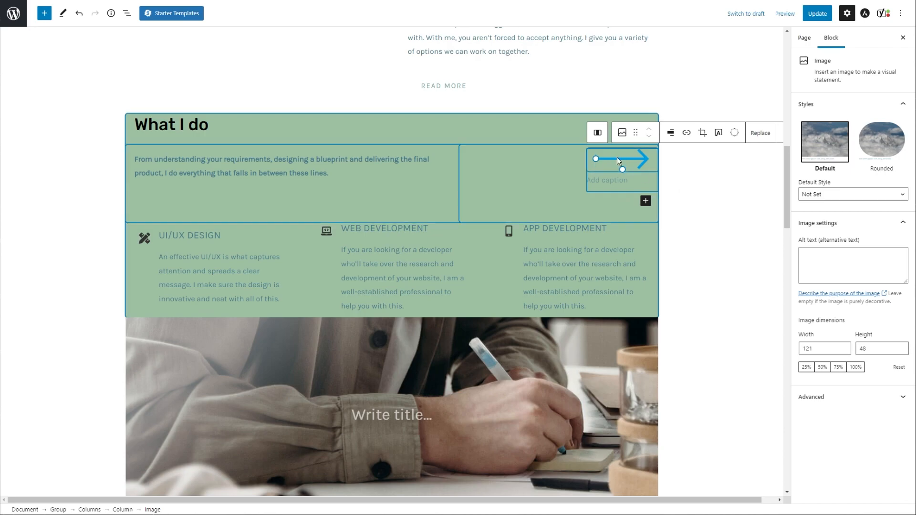
{"action": "key", "text": "Delete"}
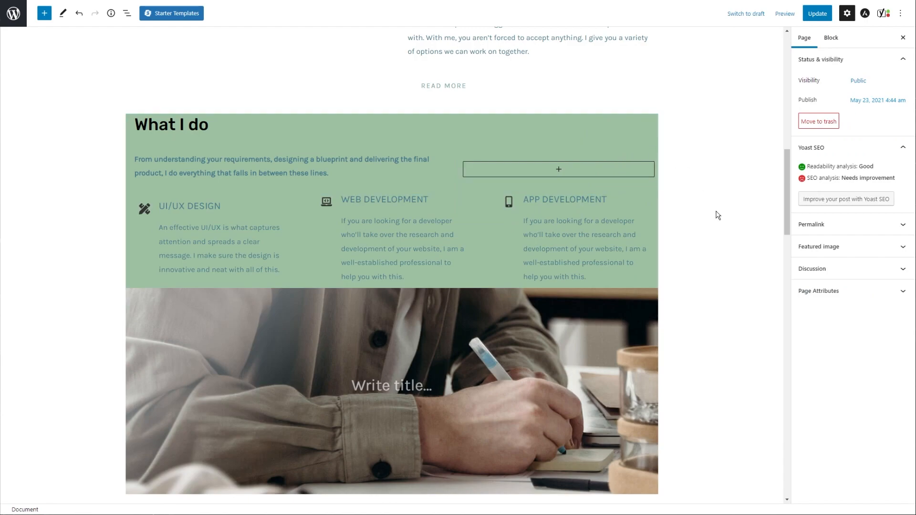
Delete the blue arrow image beside the Portfolio heading, leaving its column empty.
{"action": "scroll", "coordinate": [634, 239], "scroll_direction": "down", "scroll_amount": 5}
{"action": "scroll", "coordinate": [634, 240], "scroll_direction": "down", "scroll_amount": 3}
{"action": "left_click", "coordinate": [547, 171]}
{"action": "scroll", "coordinate": [696, 193], "scroll_direction": "down", "scroll_amount": 5}
{"action": "scroll", "coordinate": [694, 195], "scroll_direction": "up", "scroll_amount": 5}
{"action": "scroll", "coordinate": [693, 196], "scroll_direction": "down", "scroll_amount": 7}
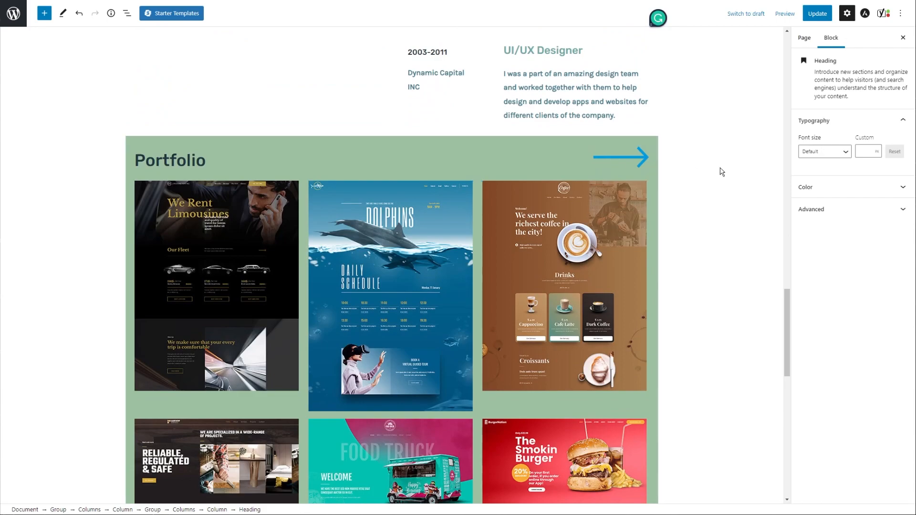
{"action": "left_click", "coordinate": [627, 162]}
{"action": "key", "text": "Delete"}
{"action": "left_click", "coordinate": [722, 216]}
{"action": "scroll", "coordinate": [710, 227], "scroll_direction": "down", "scroll_amount": 3}
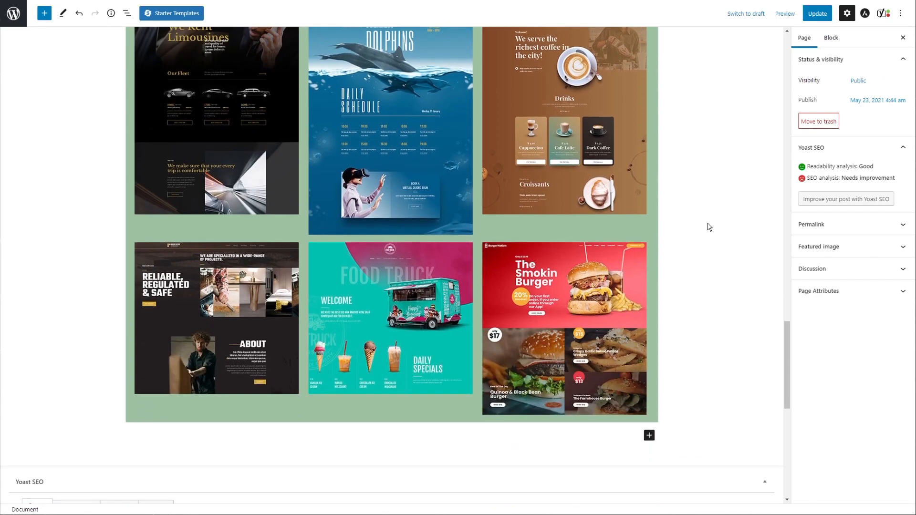
{"action": "scroll", "coordinate": [742, 257], "scroll_direction": "up", "scroll_amount": 8}
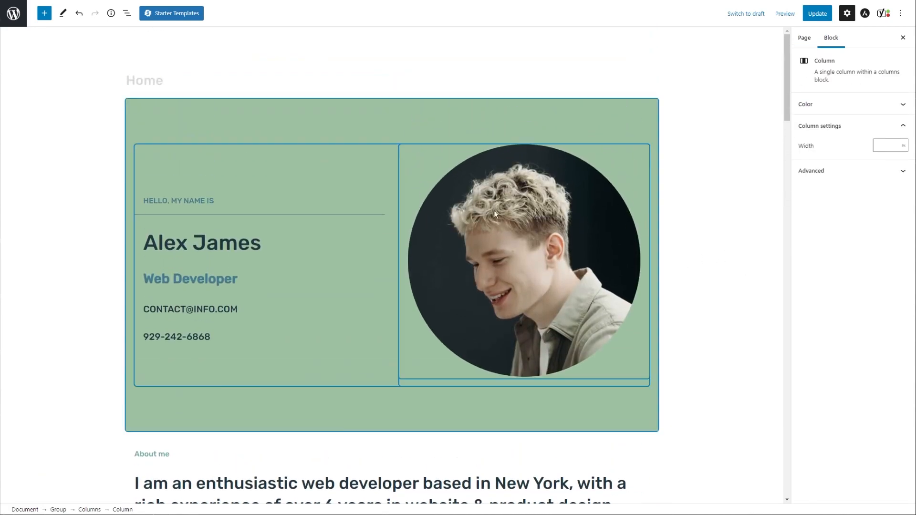
Replace the hero portrait with an uploaded photo of a bald man in glasses, Default style.
{"action": "left_click", "coordinate": [507, 260]}
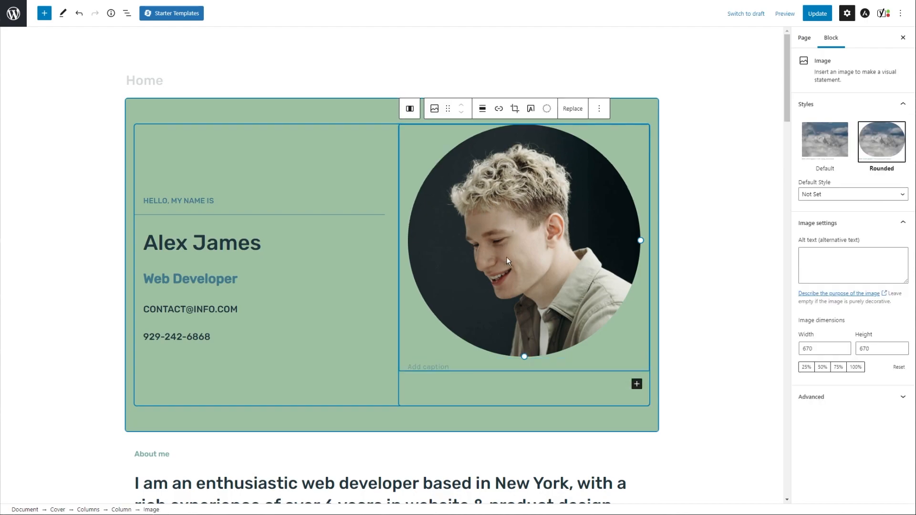
{"action": "left_click", "coordinate": [573, 110]}
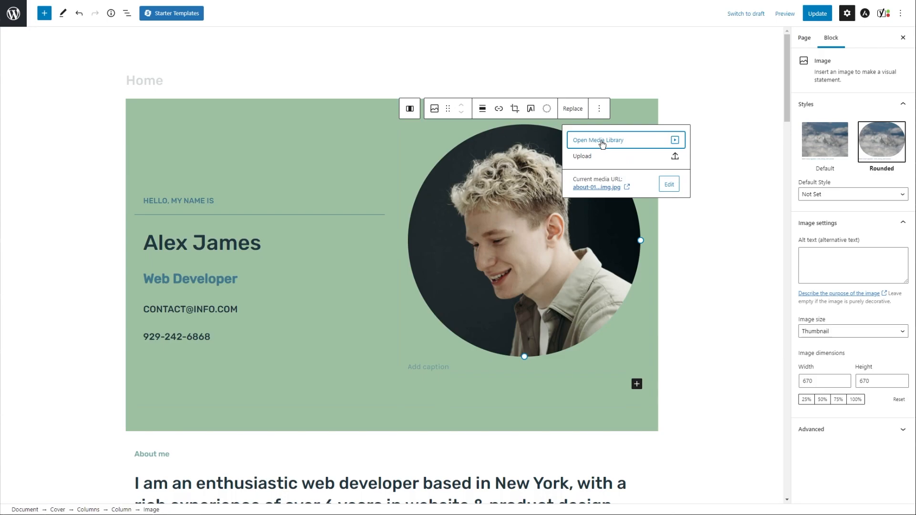
{"action": "left_click", "coordinate": [603, 141]}
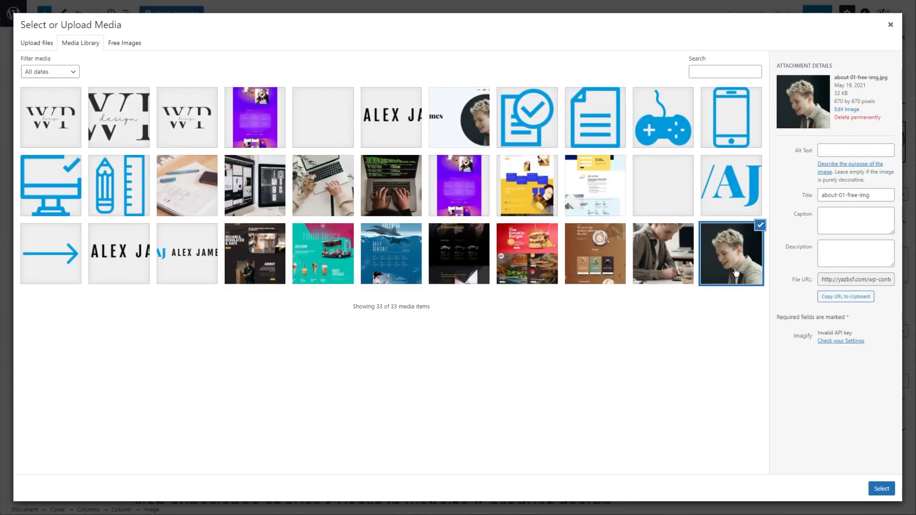
{"action": "left_click", "coordinate": [668, 255]}
{"action": "left_click", "coordinate": [734, 261]}
{"action": "left_click", "coordinate": [41, 44]}
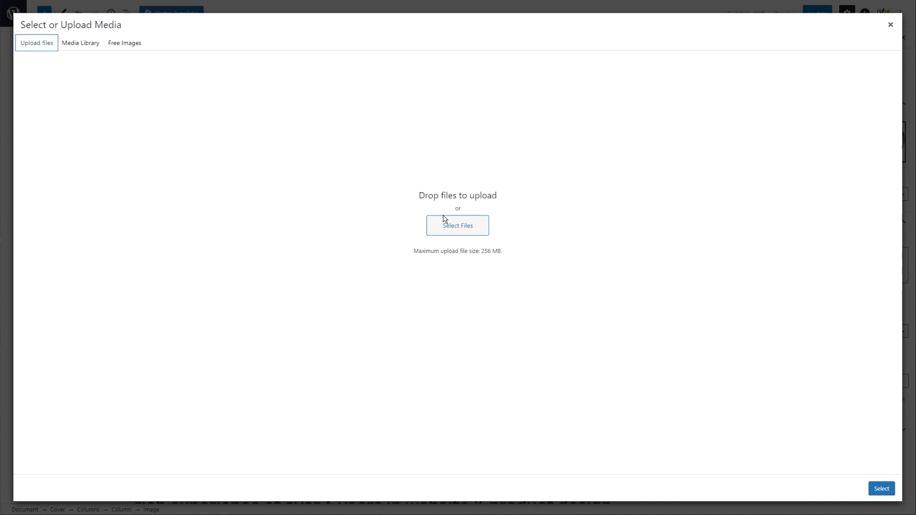
{"action": "left_click", "coordinate": [454, 231]}
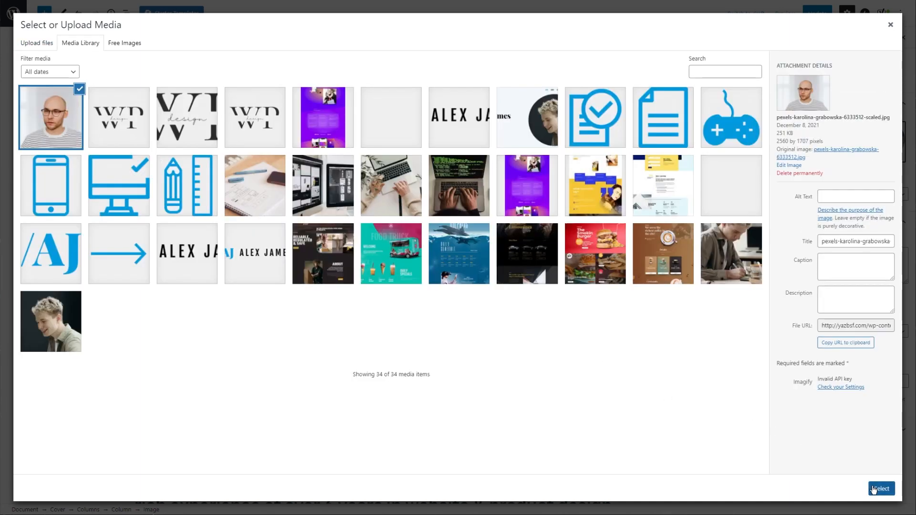
{"action": "left_click", "coordinate": [874, 489]}
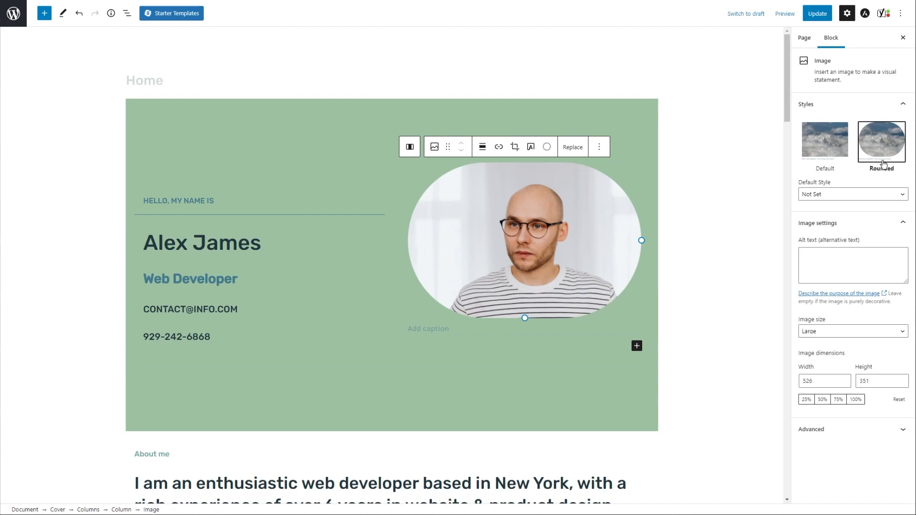
{"action": "left_click", "coordinate": [823, 152]}
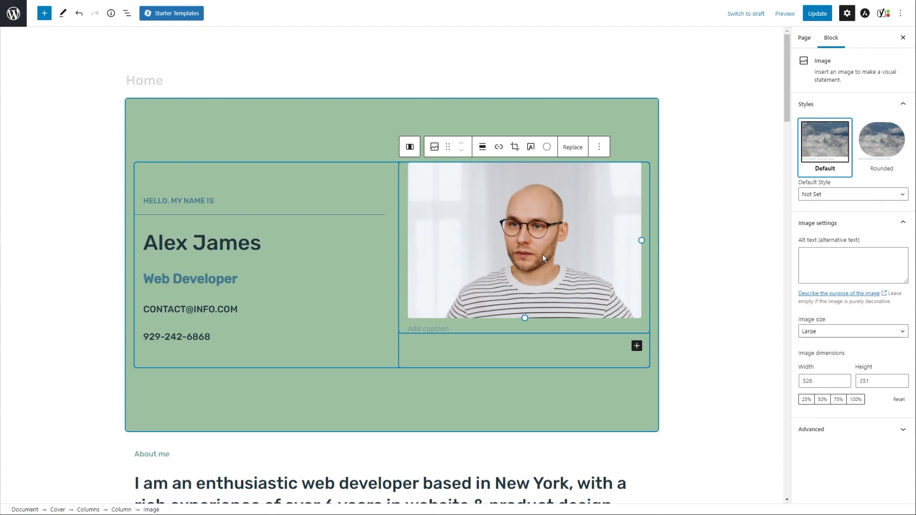
Open the new photo in Edit Image and set a square 1710-wide crop selection.
{"action": "left_click", "coordinate": [577, 148]}
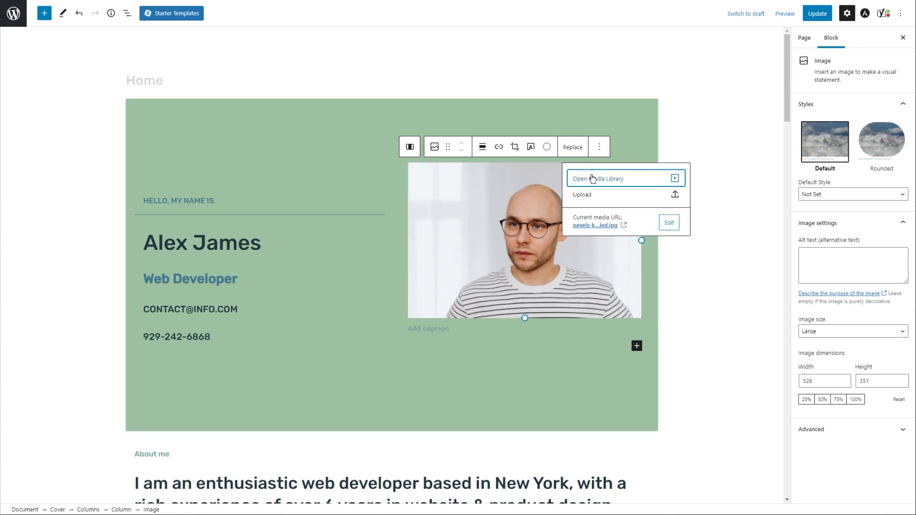
{"action": "left_click", "coordinate": [591, 179]}
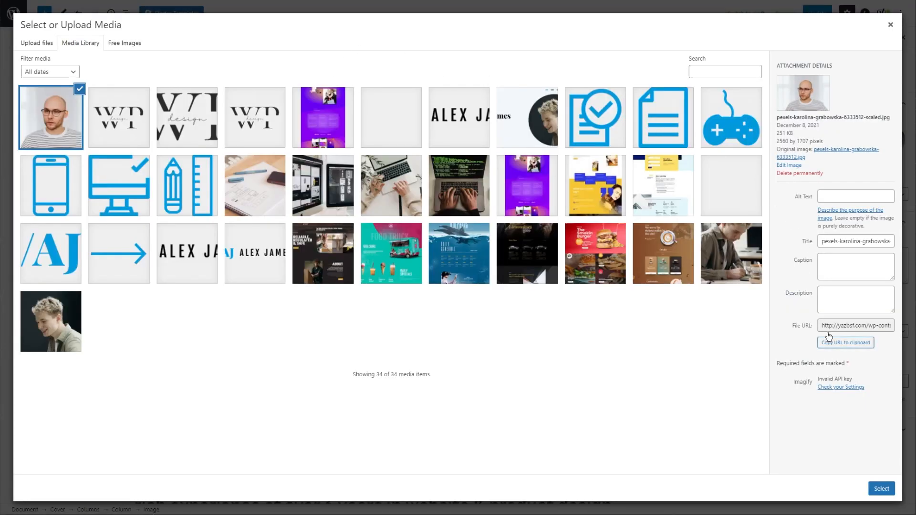
{"action": "left_click", "coordinate": [789, 166]}
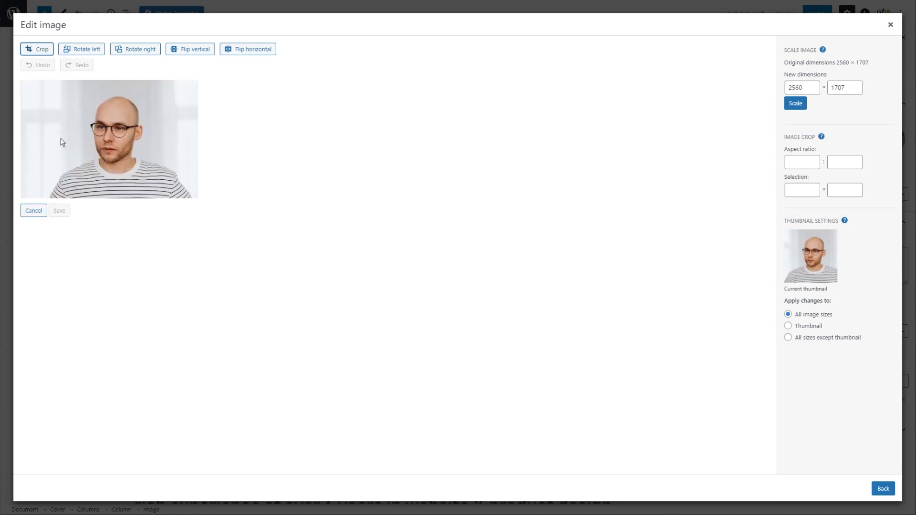
{"action": "left_click", "coordinate": [46, 52]}
{"action": "left_click_drag", "start_coordinate": [22, 140], "coordinate": [63, 139]}
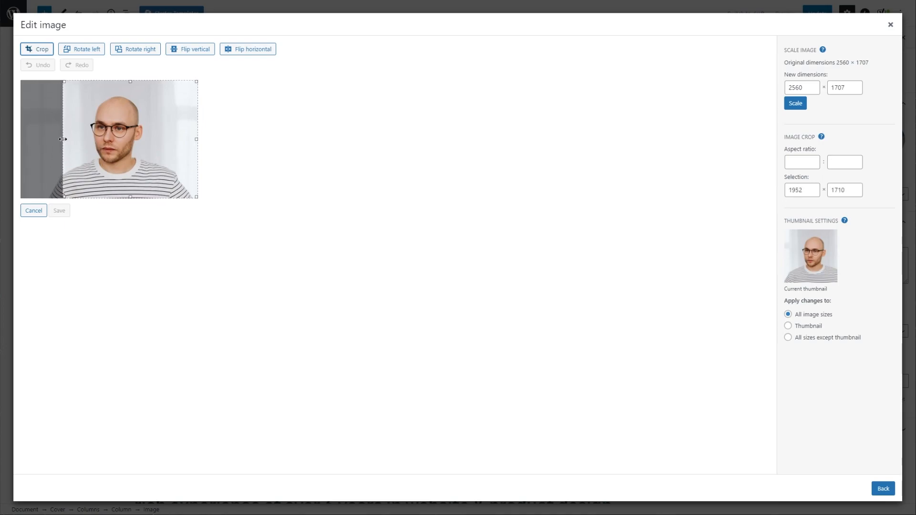
{"action": "double_click", "coordinate": [806, 196]}
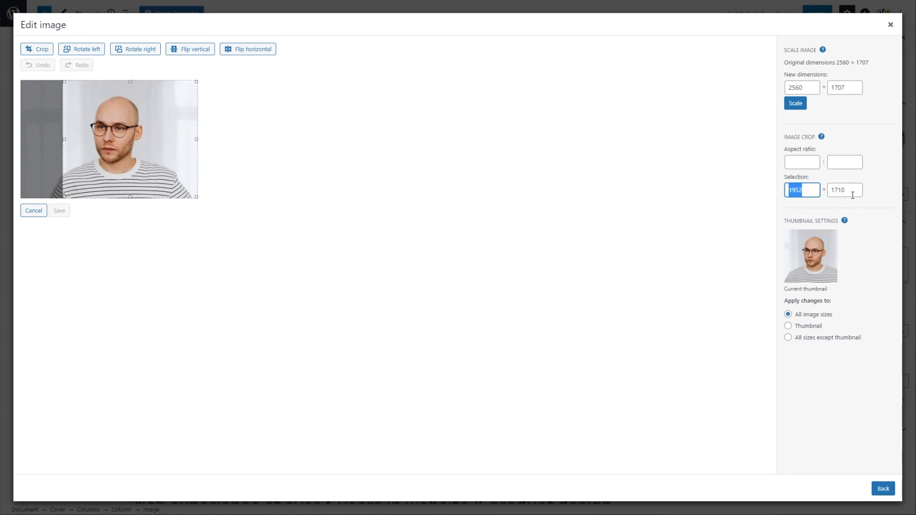
{"action": "left_click_drag", "start_coordinate": [196, 139], "coordinate": [159, 141]}
{"action": "left_click_drag", "start_coordinate": [807, 192], "coordinate": [734, 196]}
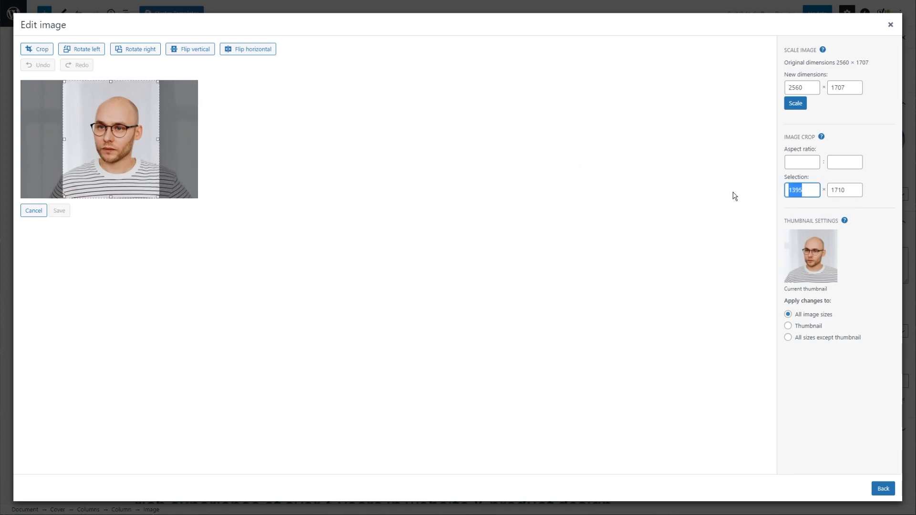
{"action": "type", "text": "1710"}
{"action": "left_click", "coordinate": [764, 201]}
{"action": "left_click_drag", "start_coordinate": [146, 117], "coordinate": [134, 130]}
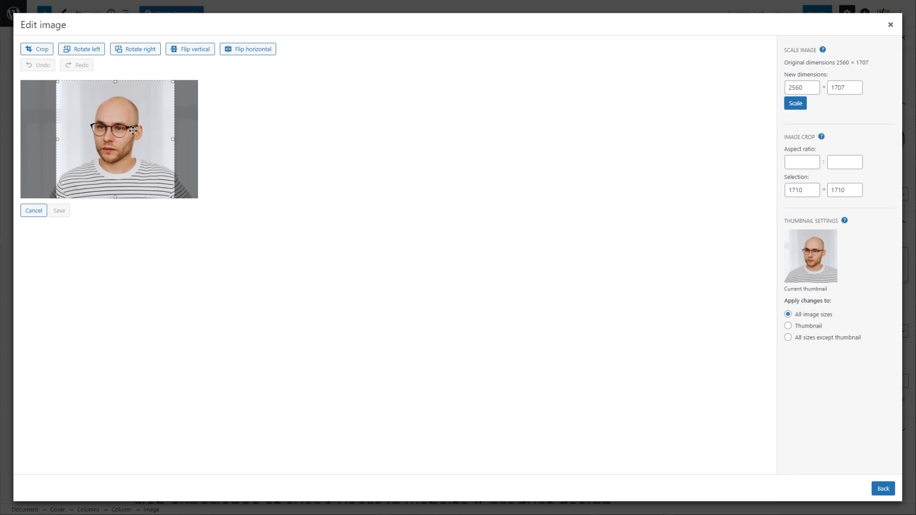
Apply and save the crop, use the photo in the hero, and choose the Rounded style.
{"action": "left_click", "coordinate": [38, 53]}
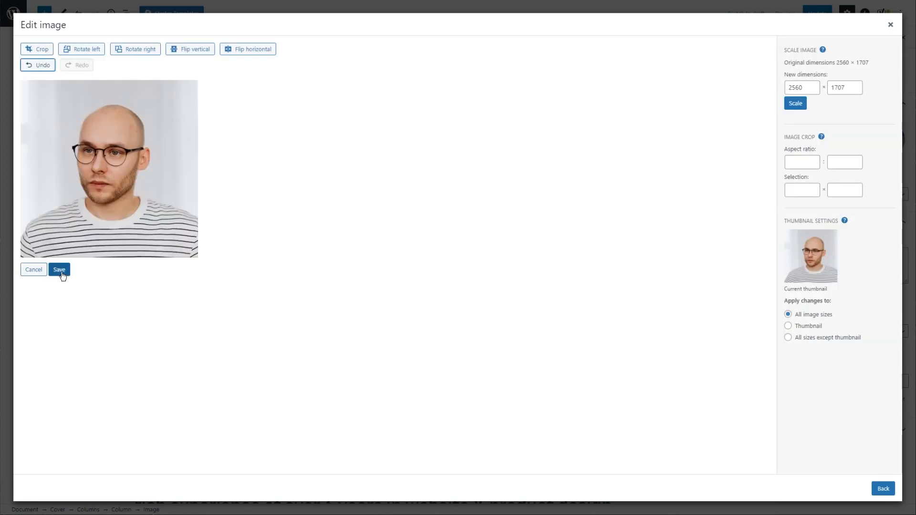
{"action": "left_click", "coordinate": [60, 272]}
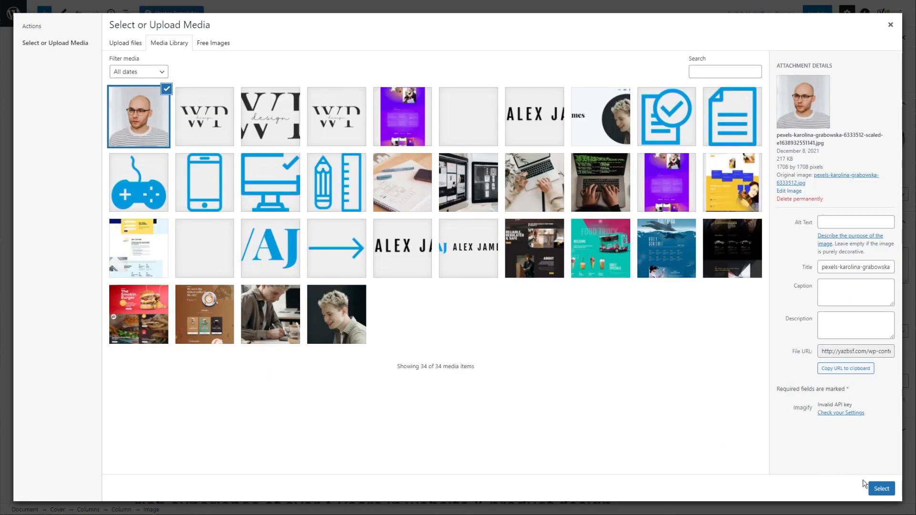
{"action": "left_click", "coordinate": [880, 489]}
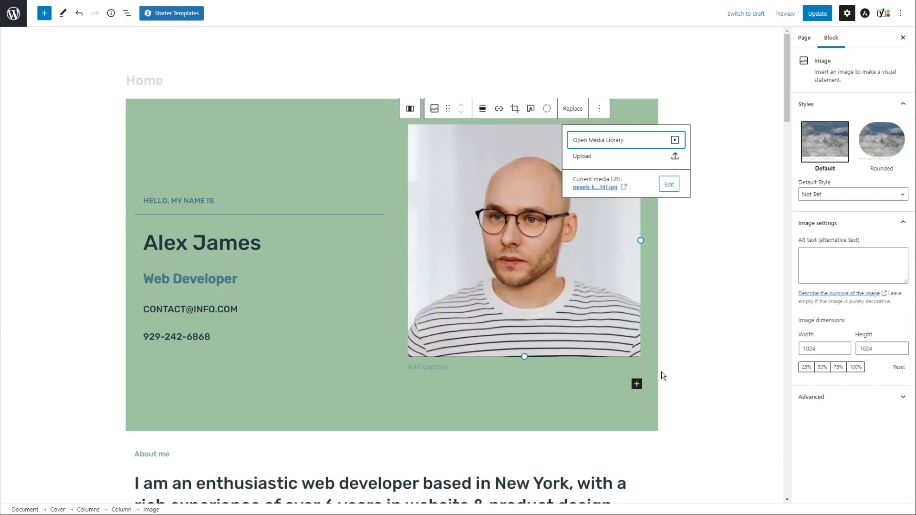
{"action": "left_click", "coordinate": [718, 312]}
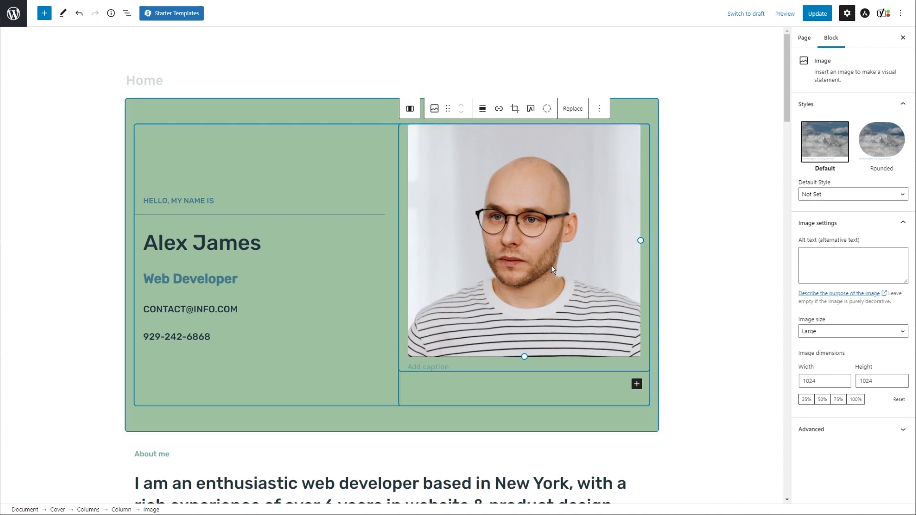
{"action": "left_click", "coordinate": [882, 162]}
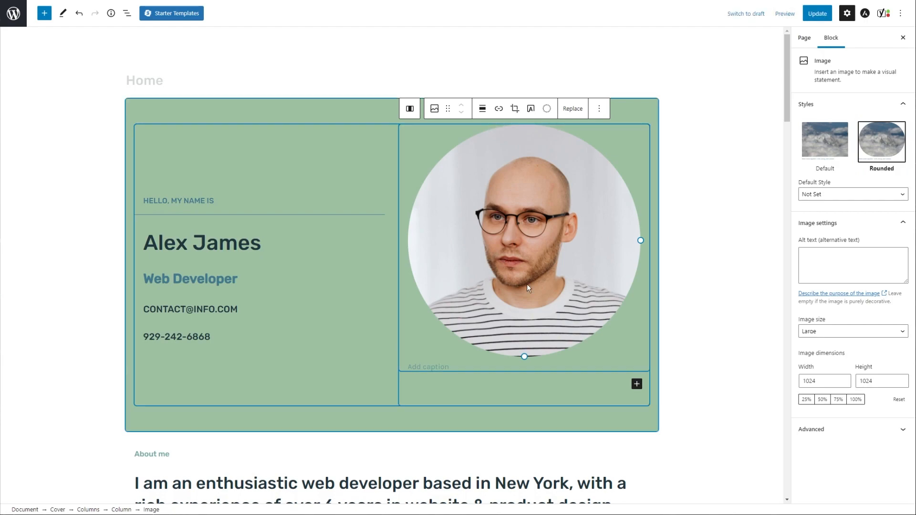
Replace the hero name heading with the new full name.
{"action": "left_click_drag", "start_coordinate": [265, 243], "coordinate": [147, 245]}
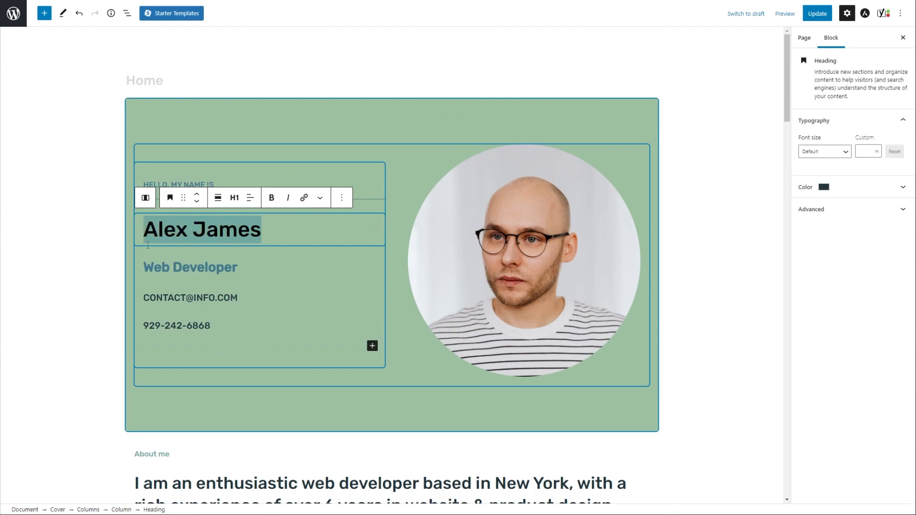
{"action": "type", "text": "John Dou"}
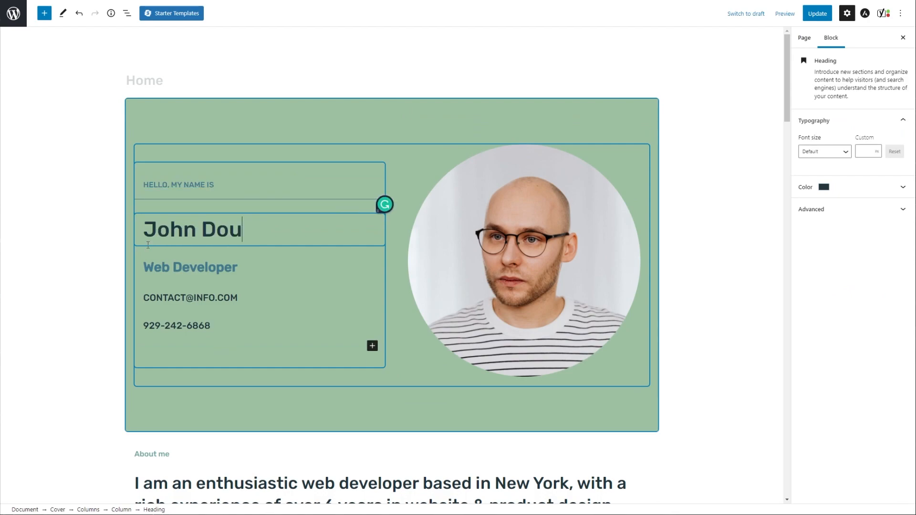
{"action": "key", "text": "BackSpace"}
{"action": "type", "text": "e"}
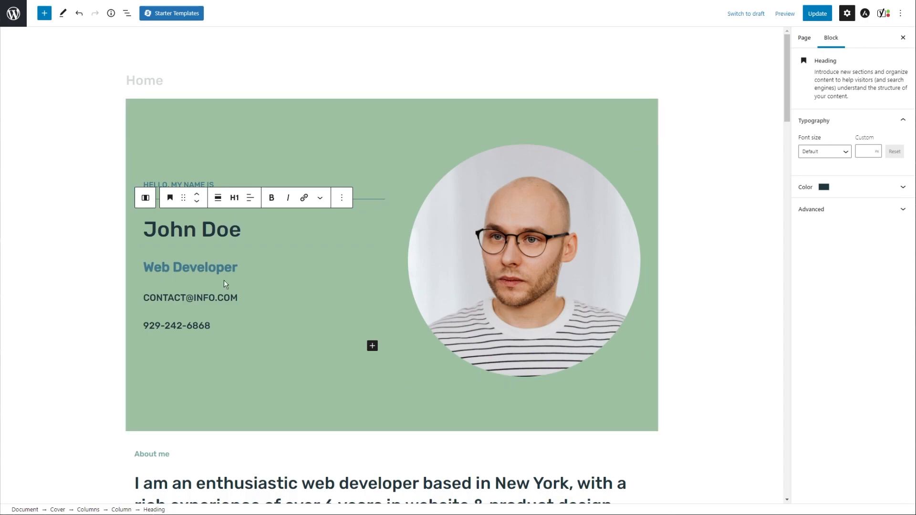
{"action": "left_click", "coordinate": [167, 297]}
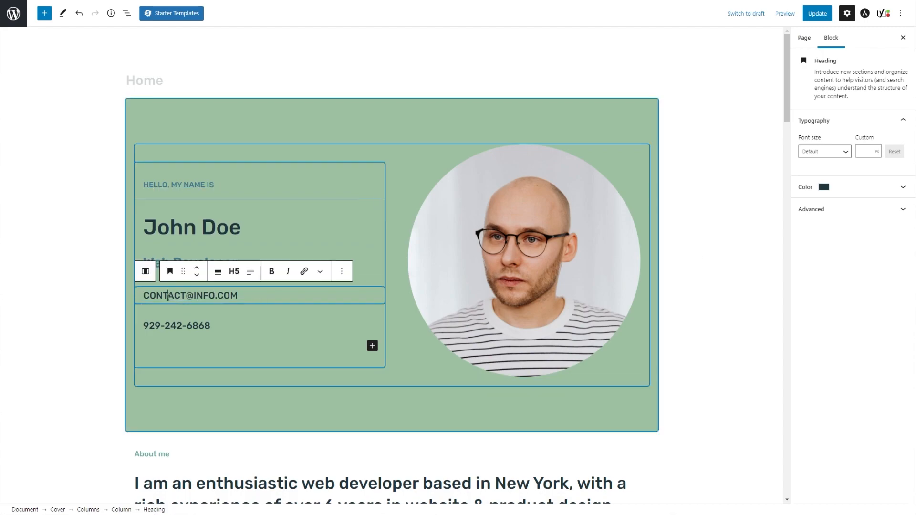
{"action": "left_click_drag", "start_coordinate": [247, 299], "coordinate": [142, 297]}
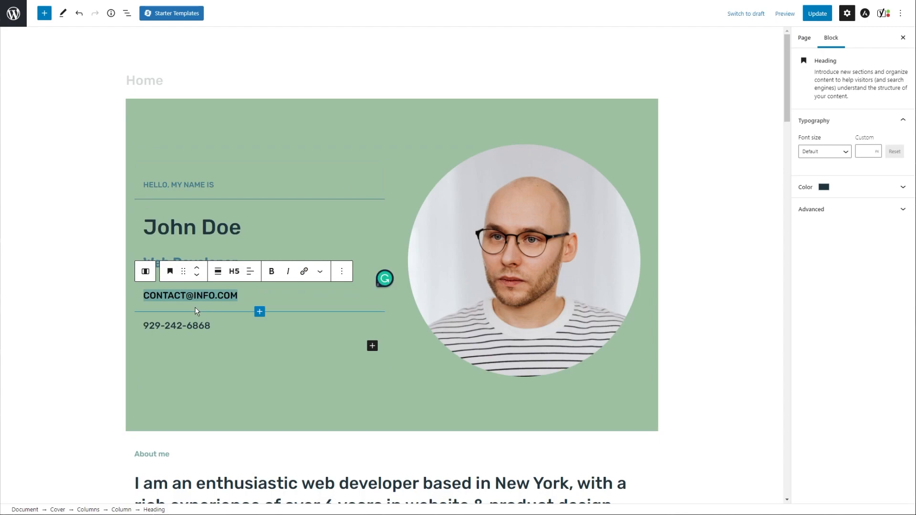
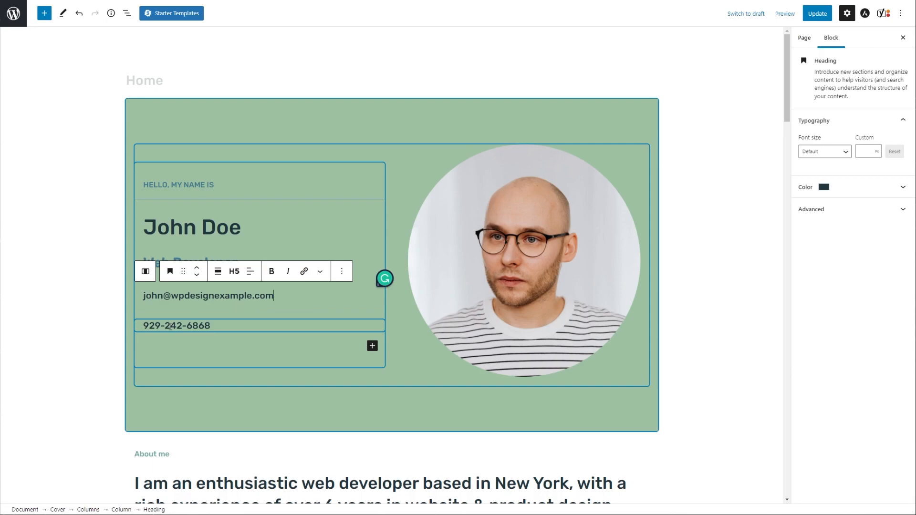
{"action": "double_click", "coordinate": [177, 187]}
{"action": "scroll", "coordinate": [696, 217], "scroll_direction": "down", "scroll_amount": 5}
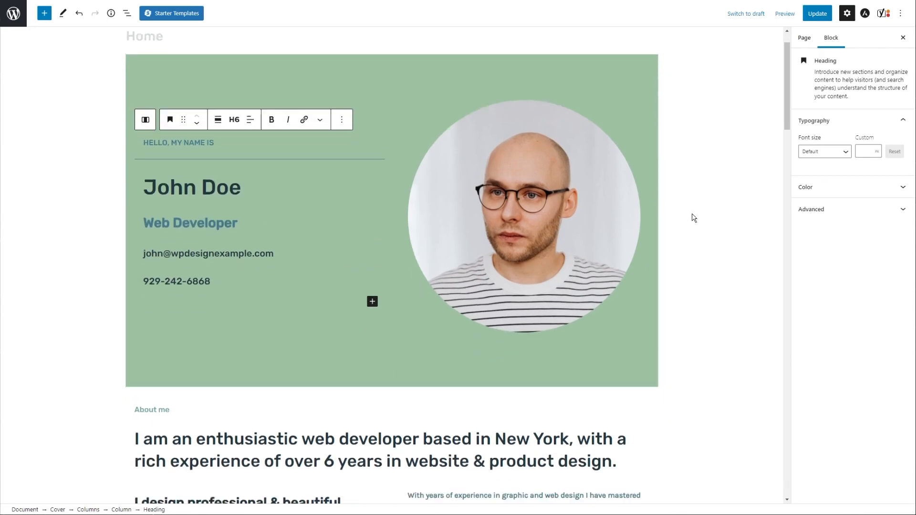
Open the List View outline and select the About me group.
{"action": "left_click", "coordinate": [170, 242]}
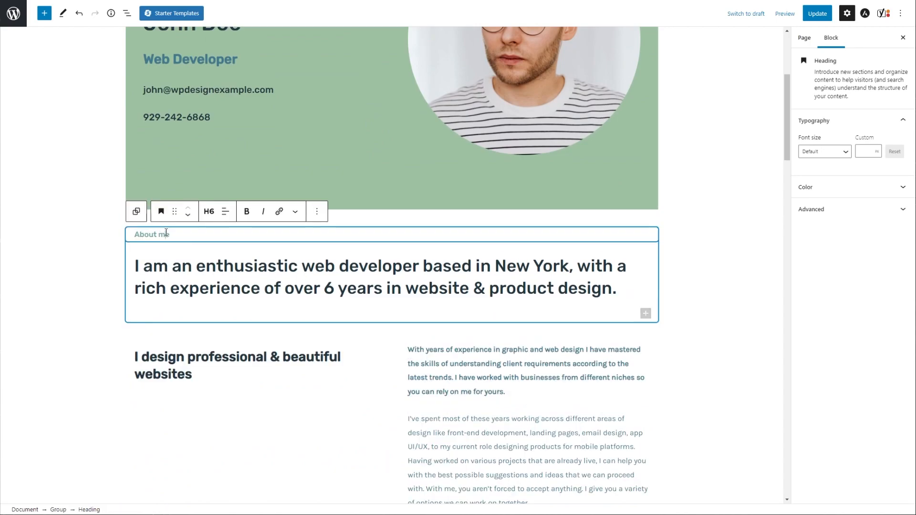
{"action": "left_click_drag", "start_coordinate": [181, 271], "coordinate": [418, 289]}
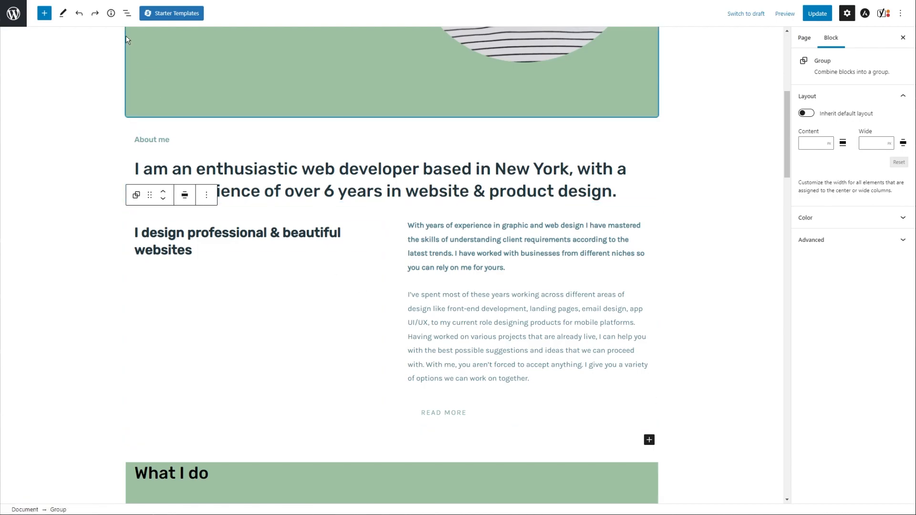
{"action": "left_click", "coordinate": [127, 14]}
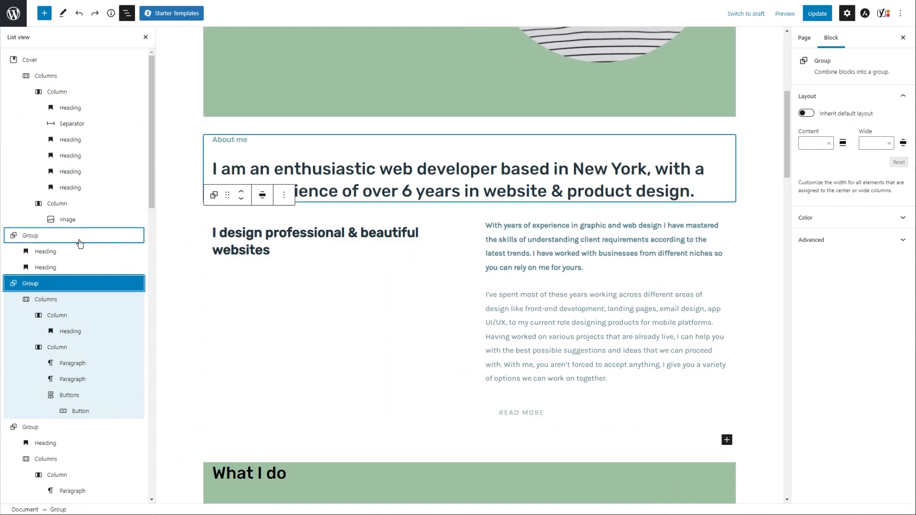
{"action": "left_click", "coordinate": [80, 242]}
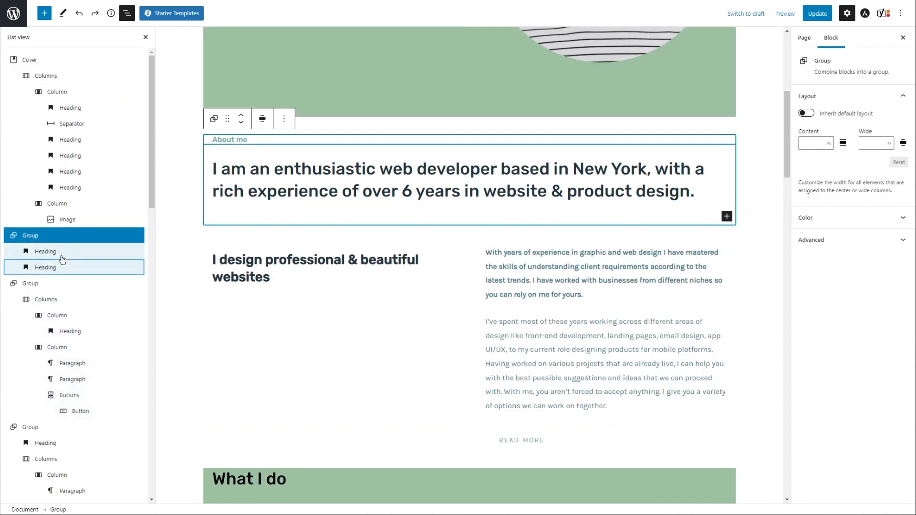
Step through the design section's group, columns, heading and paragraph rows in List View.
{"action": "left_click", "coordinate": [50, 286]}
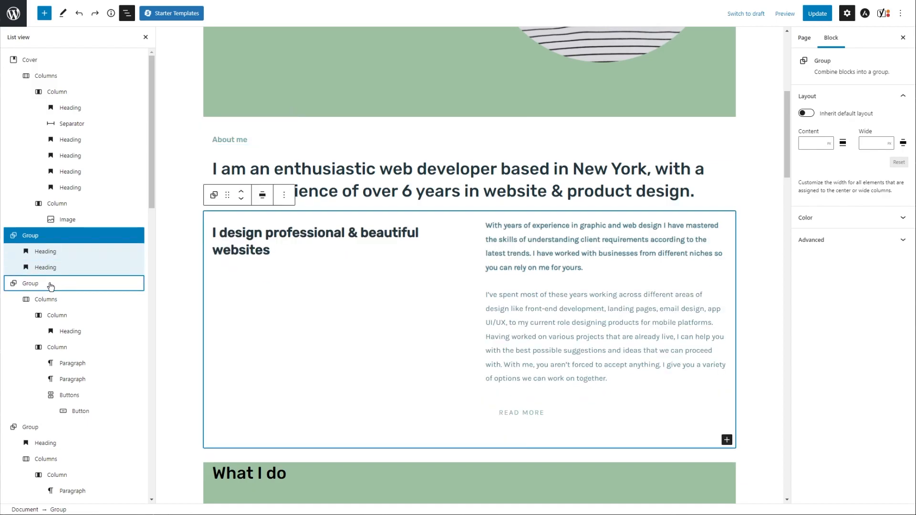
{"action": "left_click", "coordinate": [54, 301]}
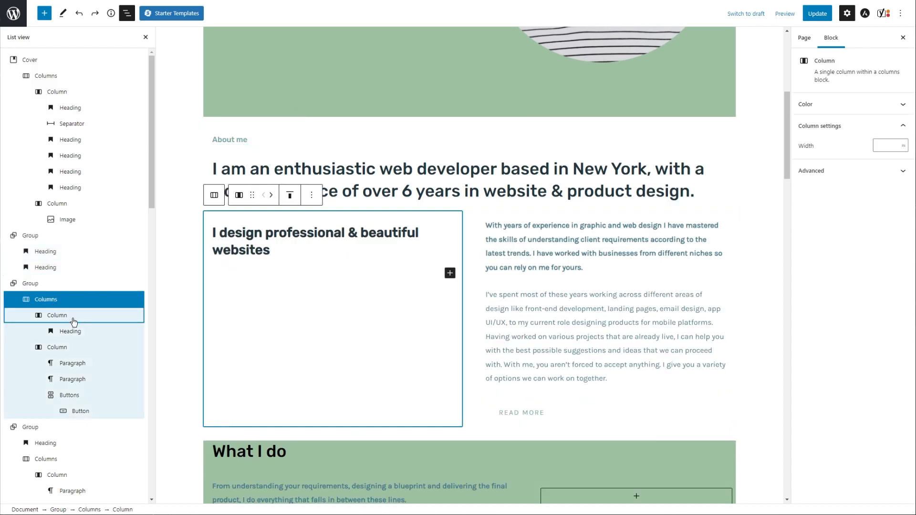
{"action": "left_click", "coordinate": [67, 315]}
{"action": "left_click", "coordinate": [70, 349]}
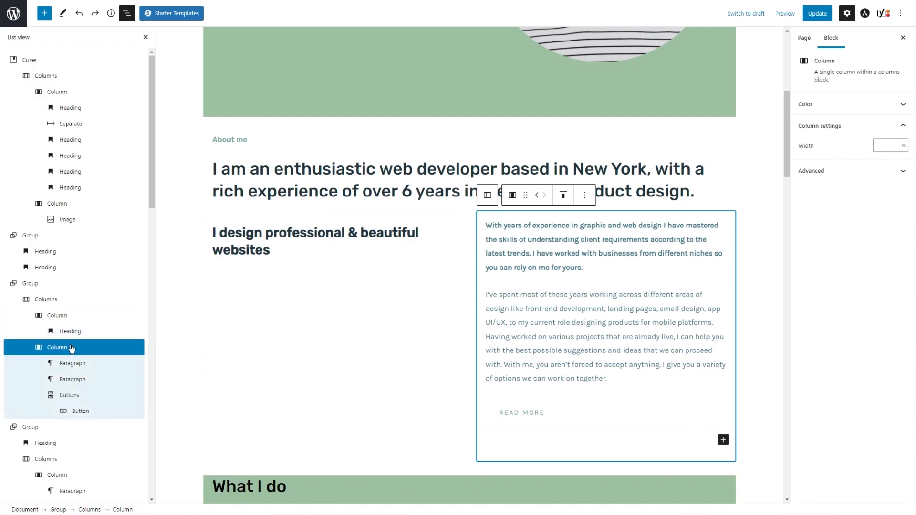
{"action": "left_click", "coordinate": [71, 332]}
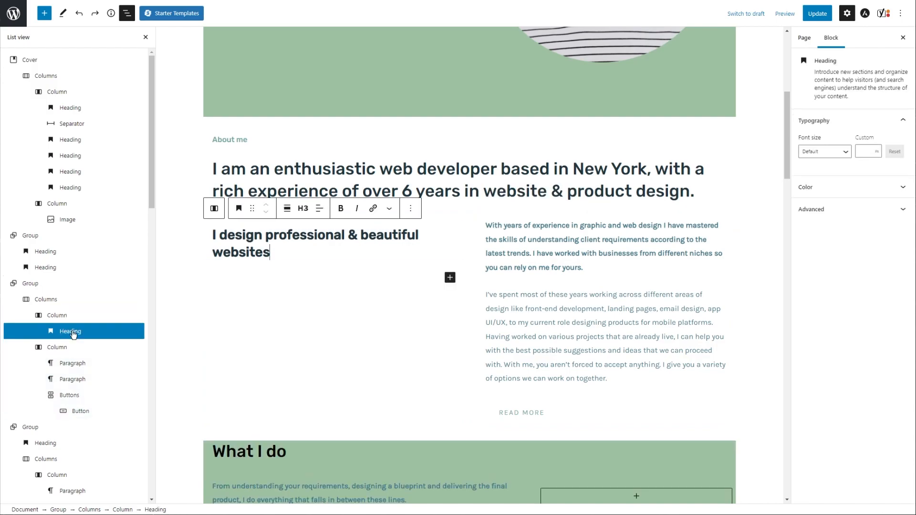
{"action": "left_click", "coordinate": [75, 380]}
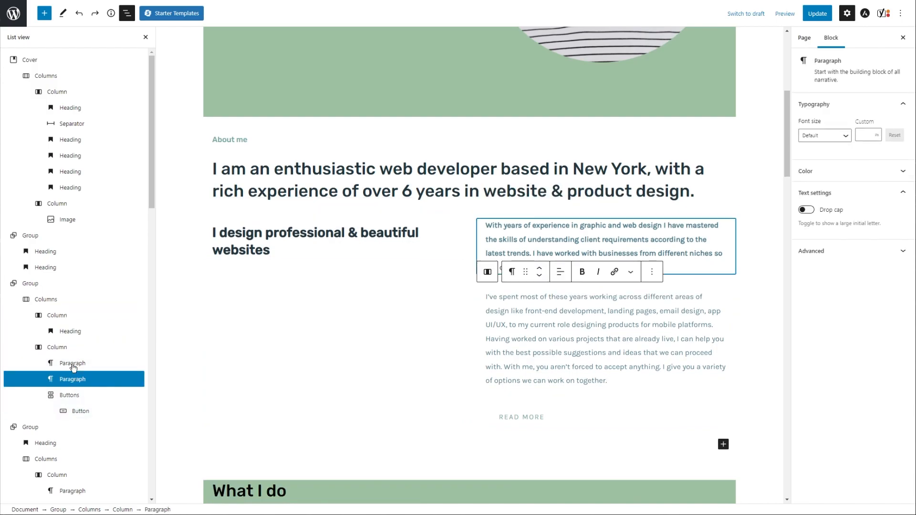
{"action": "left_click", "coordinate": [50, 285]}
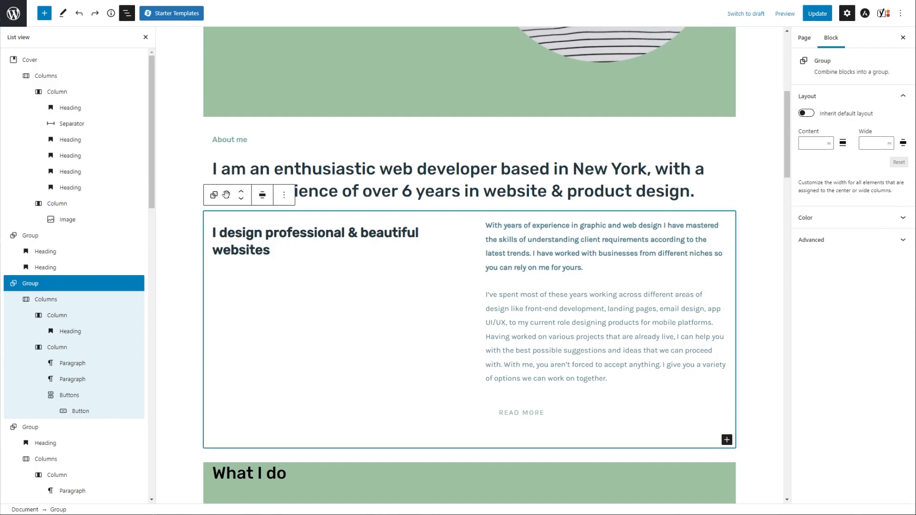
Try dragging the design-and-experience group to move it above About me.
{"action": "mouse_move", "coordinate": [227, 194]}
{"action": "left_mouse_down"}
{"action": "mouse_move", "coordinate": [237, 187]}
{"action": "mouse_move", "coordinate": [241, 131]}
{"action": "mouse_move", "coordinate": [236, 180]}
{"action": "left_mouse_up"}
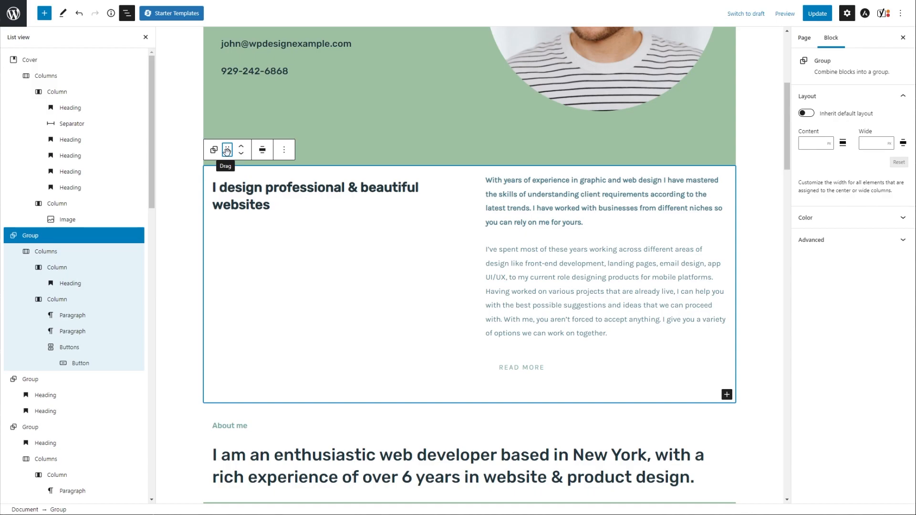
{"action": "left_click_drag", "start_coordinate": [227, 151], "coordinate": [251, 186]}
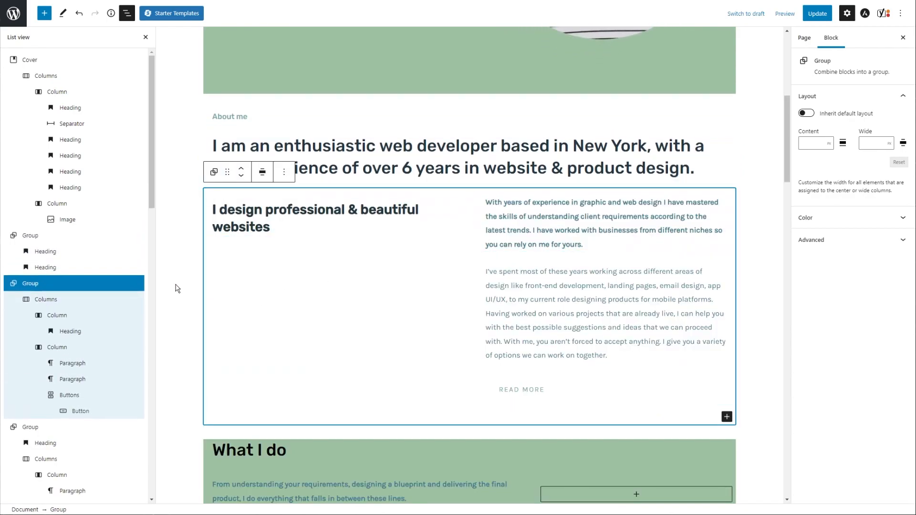
{"action": "scroll", "coordinate": [179, 287], "scroll_direction": "down", "scroll_amount": 2}
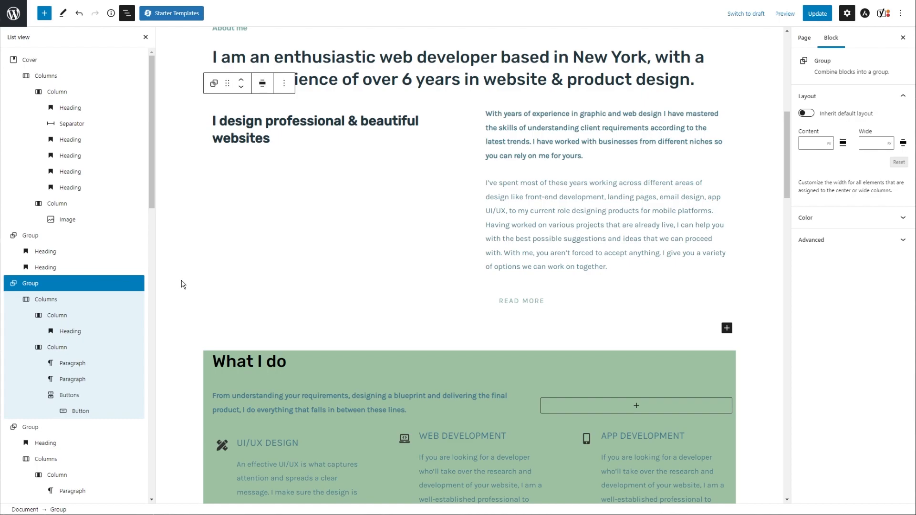
{"action": "scroll", "coordinate": [181, 284], "scroll_direction": "down", "scroll_amount": 9}
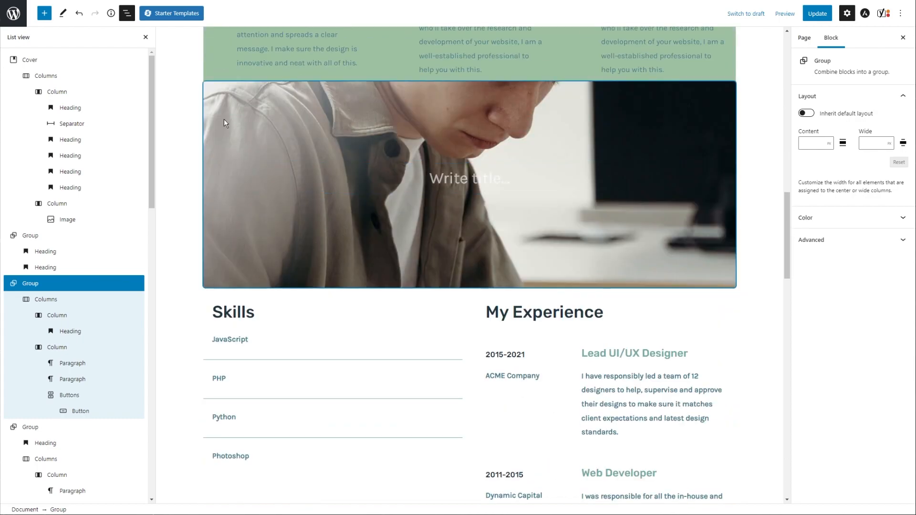
Replace the cover image with the notebook sketch from the Media Library.
{"action": "left_click", "coordinate": [224, 120]}
{"action": "scroll", "coordinate": [63, 311], "scroll_direction": "down", "scroll_amount": 5}
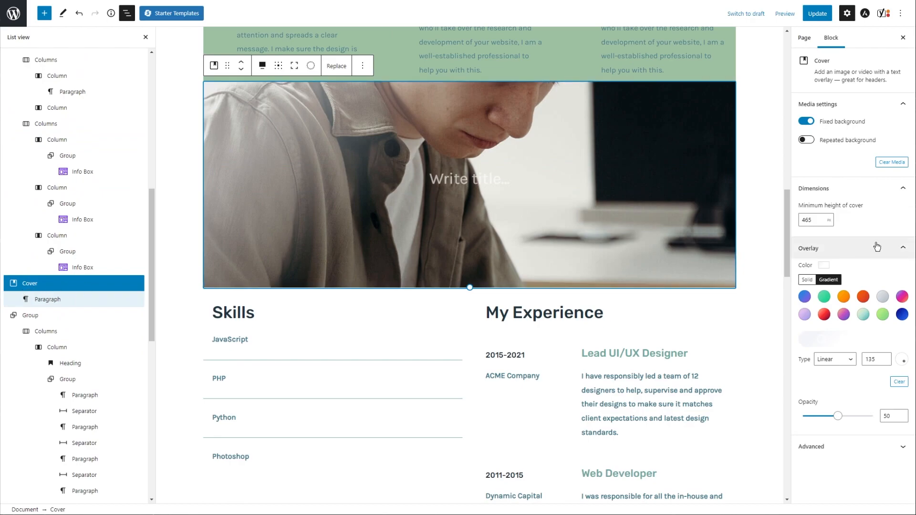
{"action": "left_click", "coordinate": [337, 68]}
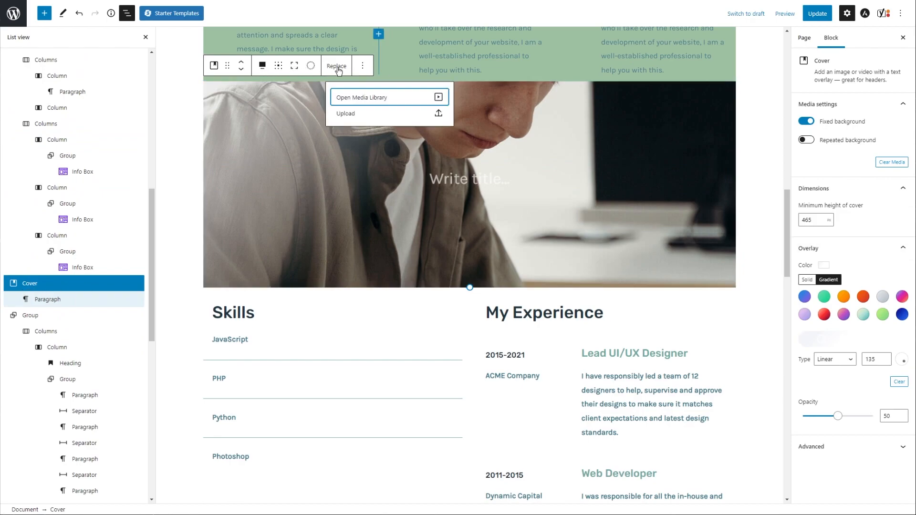
{"action": "left_click", "coordinate": [385, 100]}
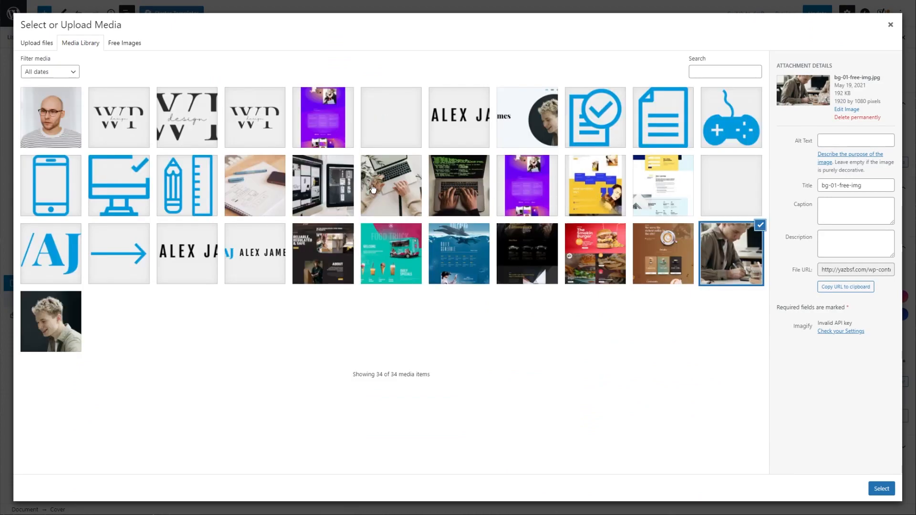
{"action": "left_click", "coordinate": [264, 185]}
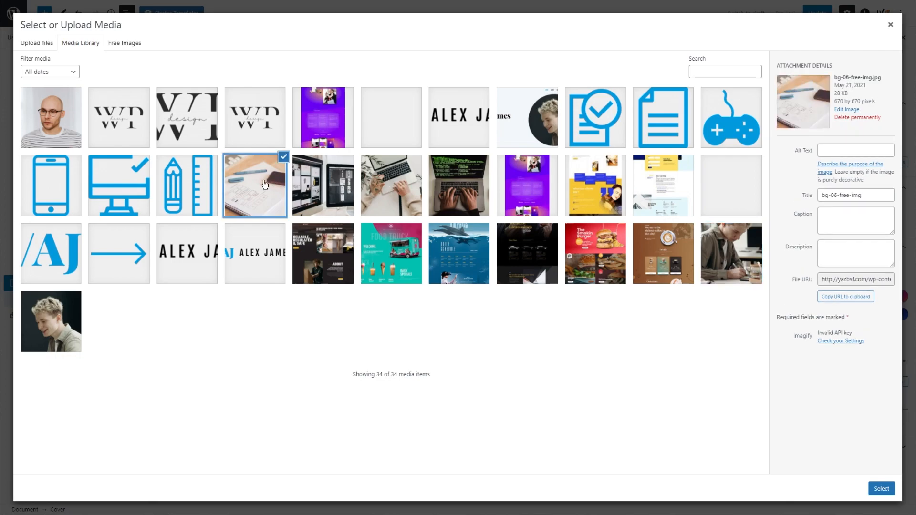
{"action": "left_click", "coordinate": [881, 489]}
{"action": "scroll", "coordinate": [417, 220], "scroll_direction": "up", "scroll_amount": 3}
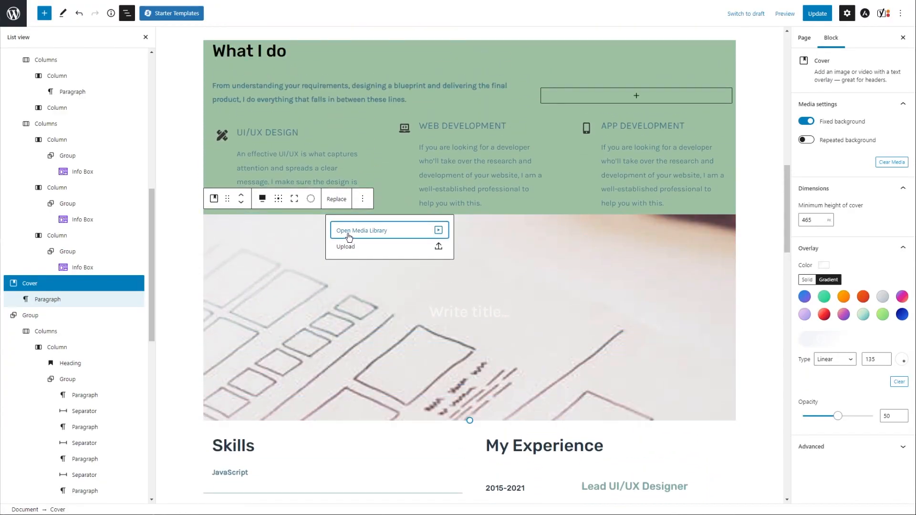
Use the uploaded desk-with-monitors photo 138.jpg as the cover background instead.
{"action": "left_click", "coordinate": [348, 236]}
{"action": "left_click", "coordinate": [706, 257]}
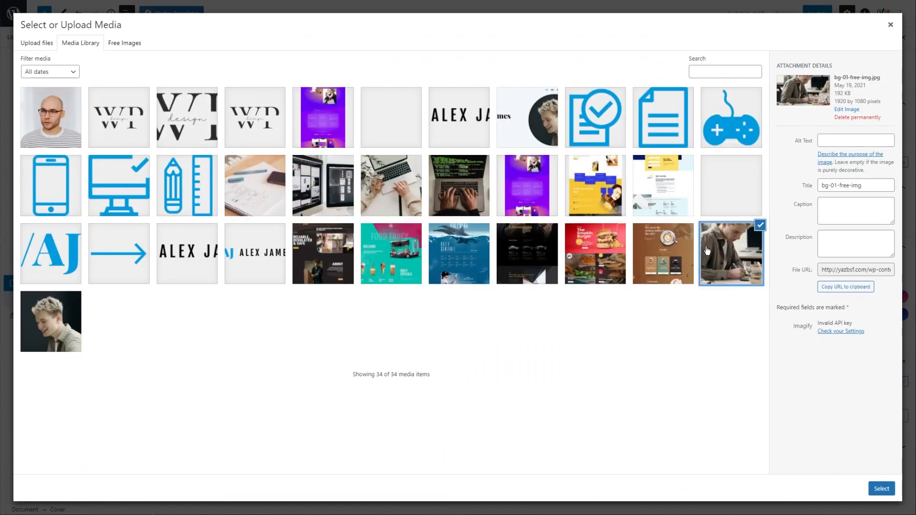
{"action": "double_click", "coordinate": [837, 101]}
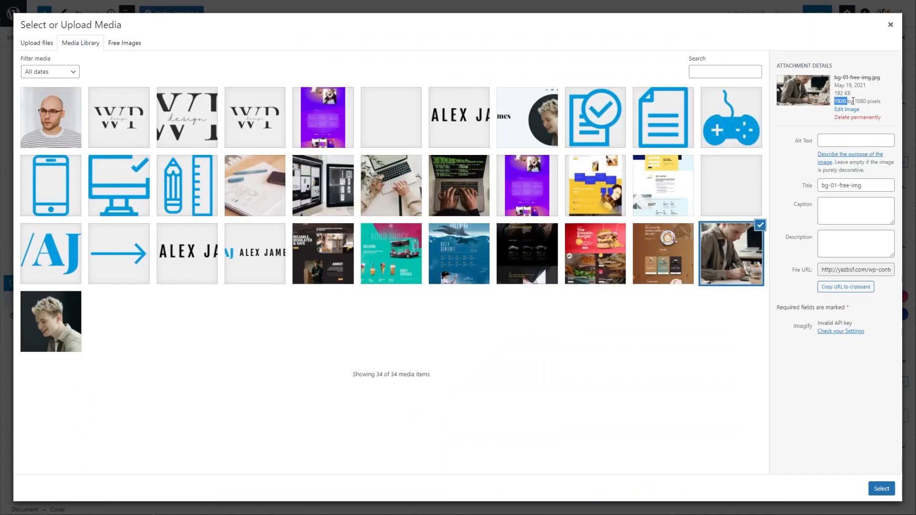
{"action": "left_click", "coordinate": [323, 185]}
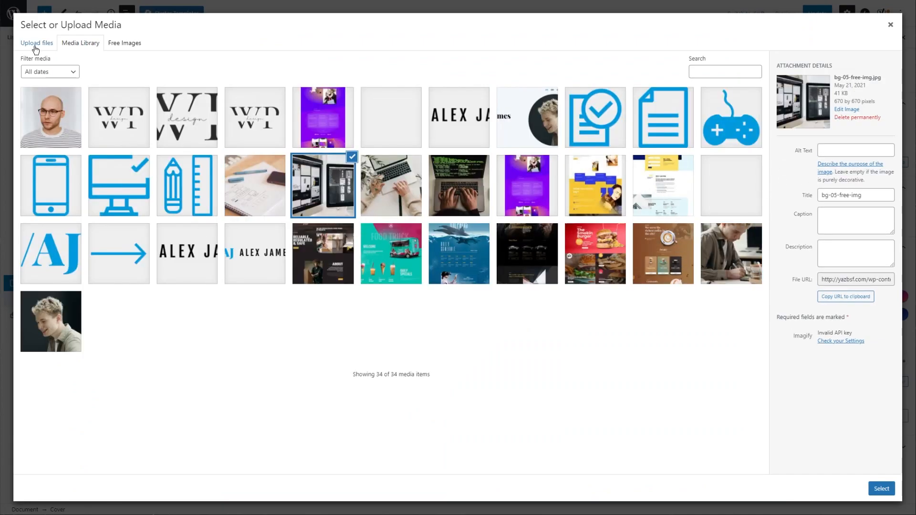
{"action": "left_click", "coordinate": [37, 47]}
{"action": "left_click", "coordinate": [465, 228]}
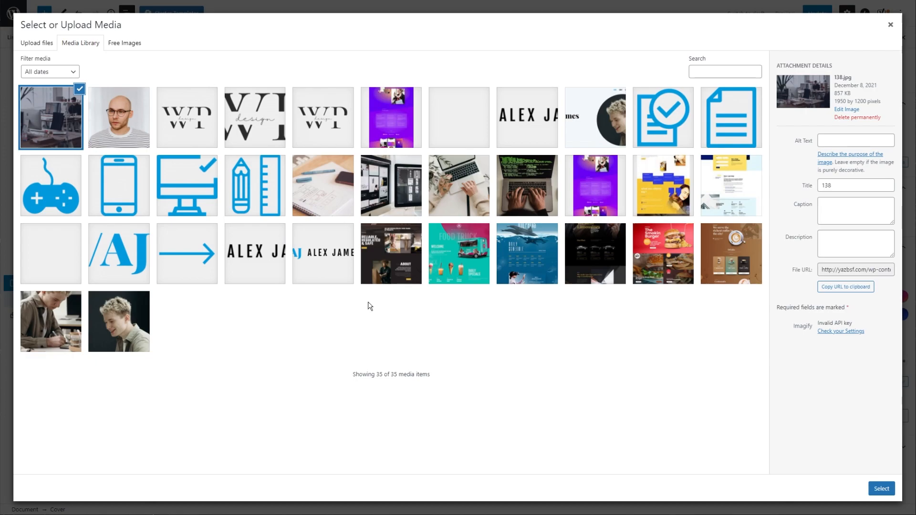
{"action": "left_click", "coordinate": [878, 488]}
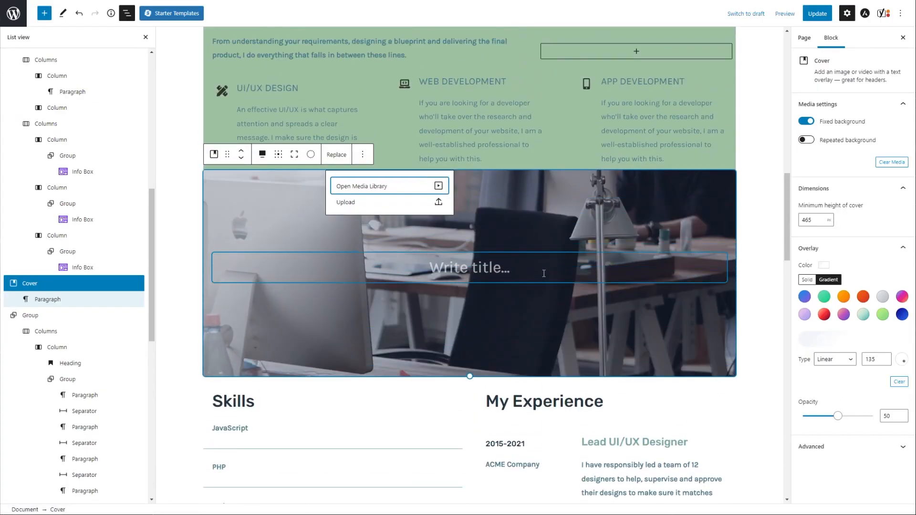
Review the restyled Home page, update it and view the live page.
{"action": "scroll", "coordinate": [541, 270], "scroll_direction": "down", "scroll_amount": 3}
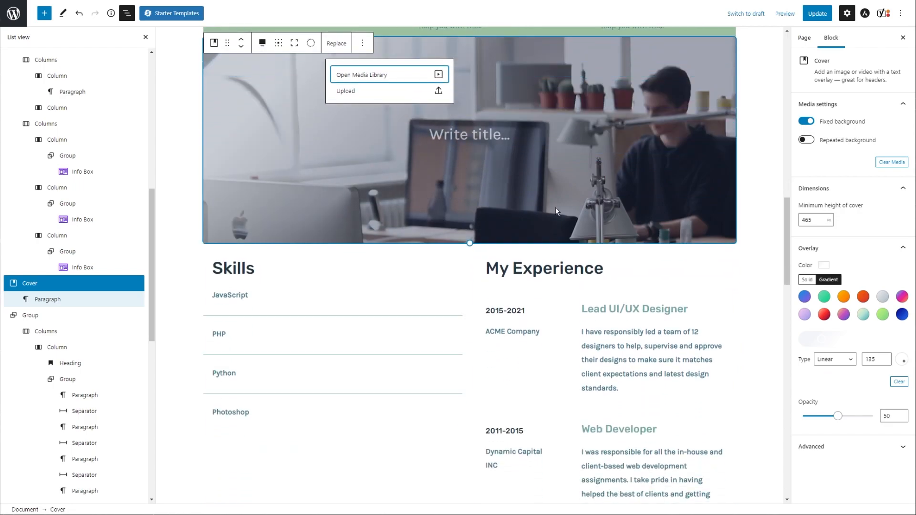
{"action": "scroll", "coordinate": [585, 181], "scroll_direction": "down", "scroll_amount": 10}
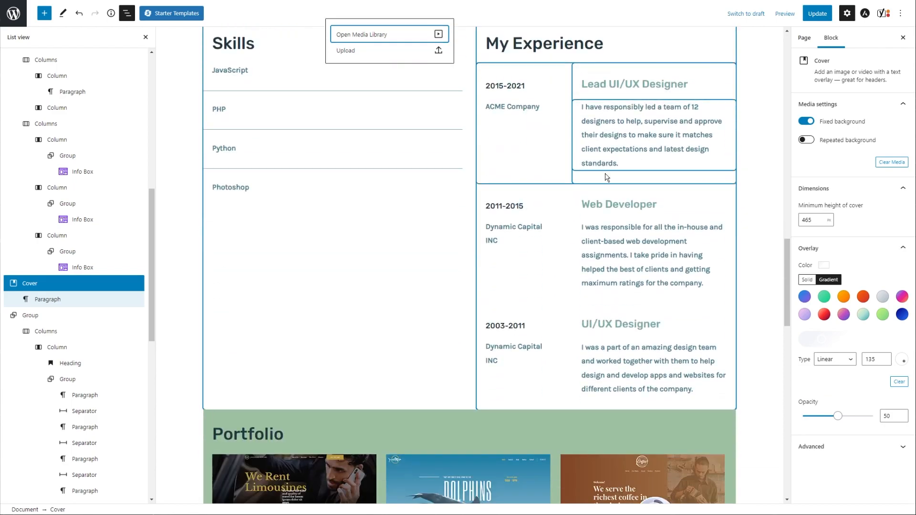
{"action": "scroll", "coordinate": [759, 161], "scroll_direction": "down", "scroll_amount": 5}
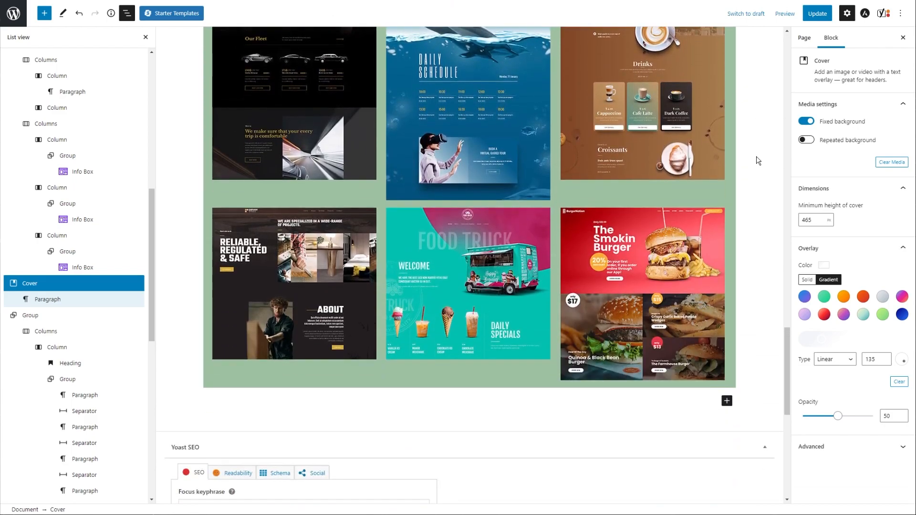
{"action": "scroll", "coordinate": [758, 160], "scroll_direction": "down", "scroll_amount": 7}
{"action": "scroll", "coordinate": [758, 161], "scroll_direction": "up", "scroll_amount": 20}
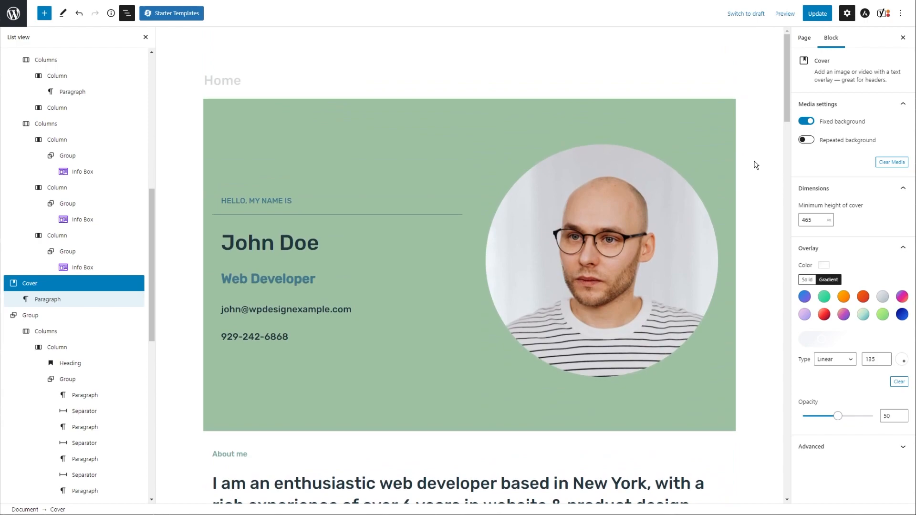
{"action": "left_click", "coordinate": [819, 16]}
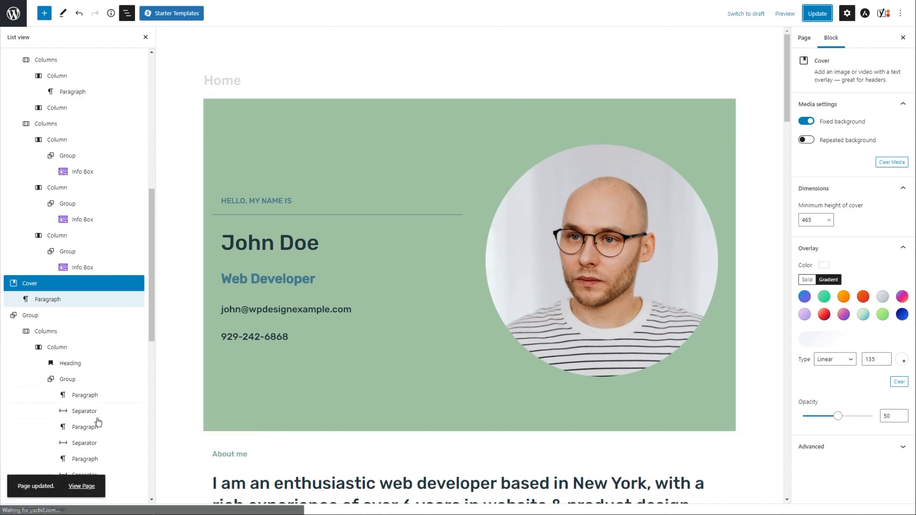
{"action": "left_click", "coordinate": [81, 487]}
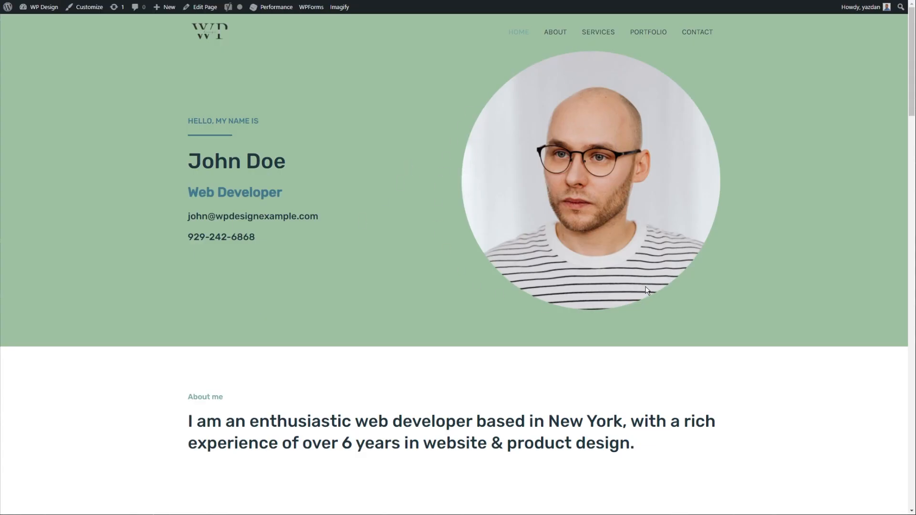
Check the John Doe hero live, then return to the editor at the What I do heading.
{"action": "left_click_drag", "start_coordinate": [288, 167], "coordinate": [188, 165]}
{"action": "left_click", "coordinate": [241, 168]}
{"action": "scroll", "coordinate": [212, 253], "scroll_direction": "down", "scroll_amount": 12}
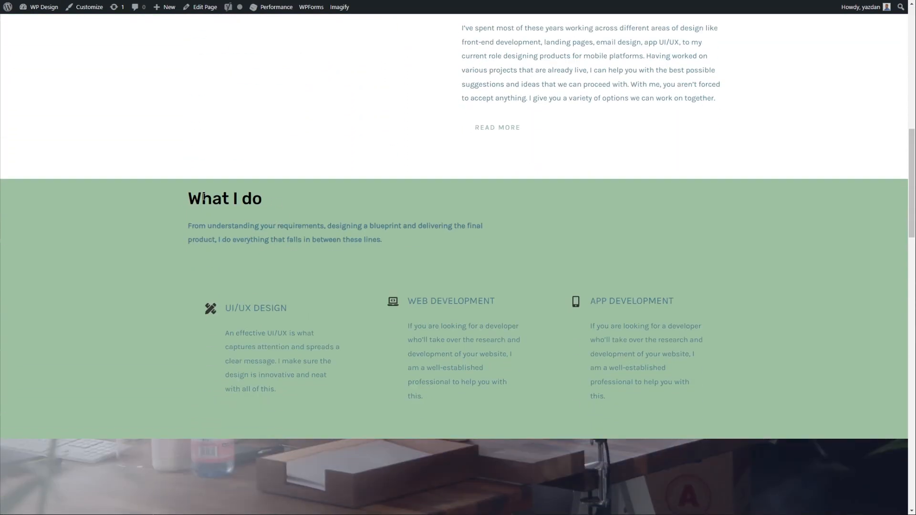
{"action": "left_click", "coordinate": [201, 6]}
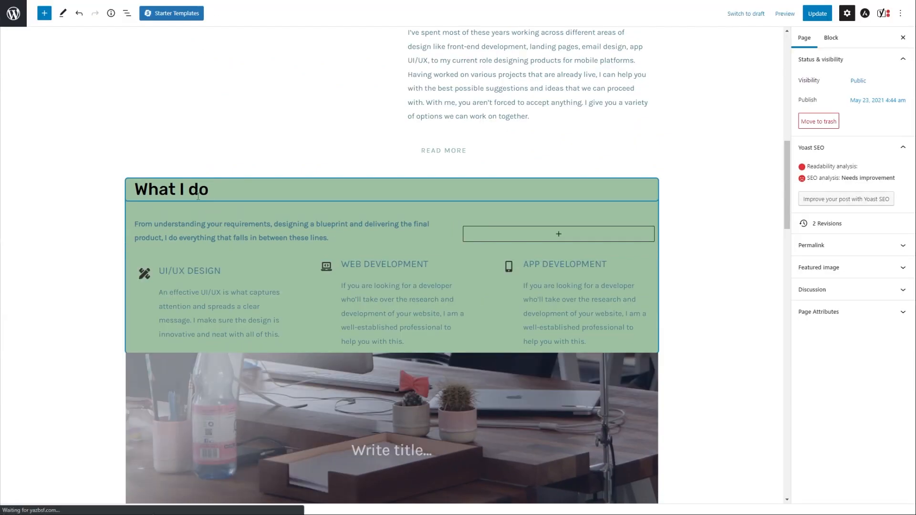
{"action": "left_click", "coordinate": [199, 193]}
Make the What I do heading text dark, update the page and view it live.
{"action": "left_click_drag", "start_coordinate": [210, 191], "coordinate": [137, 192]}
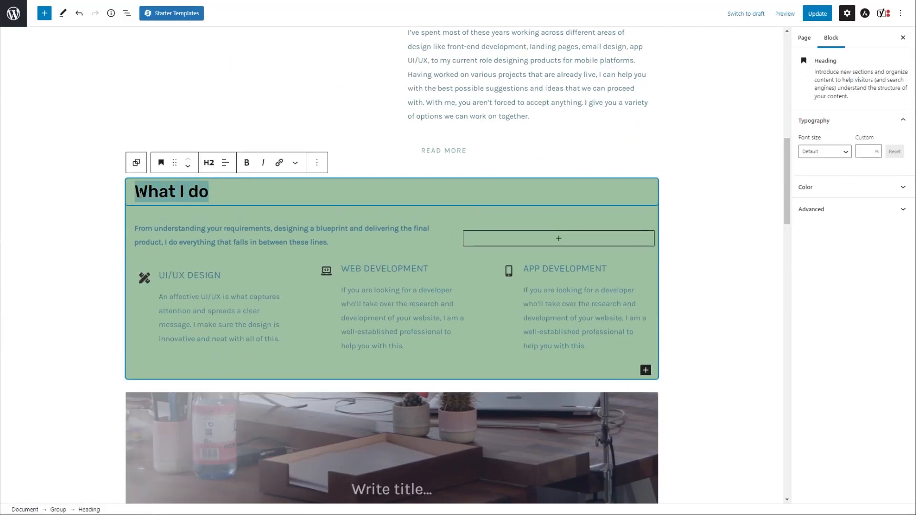
{"action": "left_click", "coordinate": [805, 187]}
{"action": "left_click", "coordinate": [842, 220]}
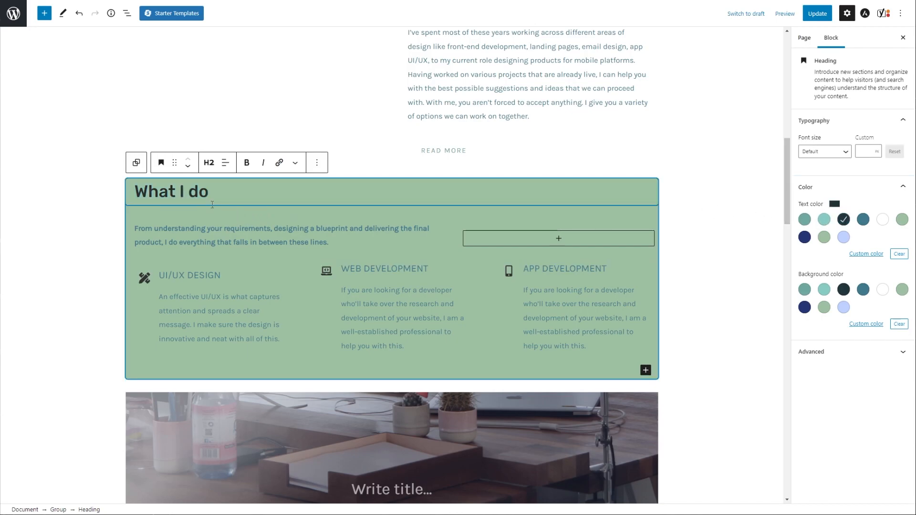
{"action": "left_click", "coordinate": [812, 15]}
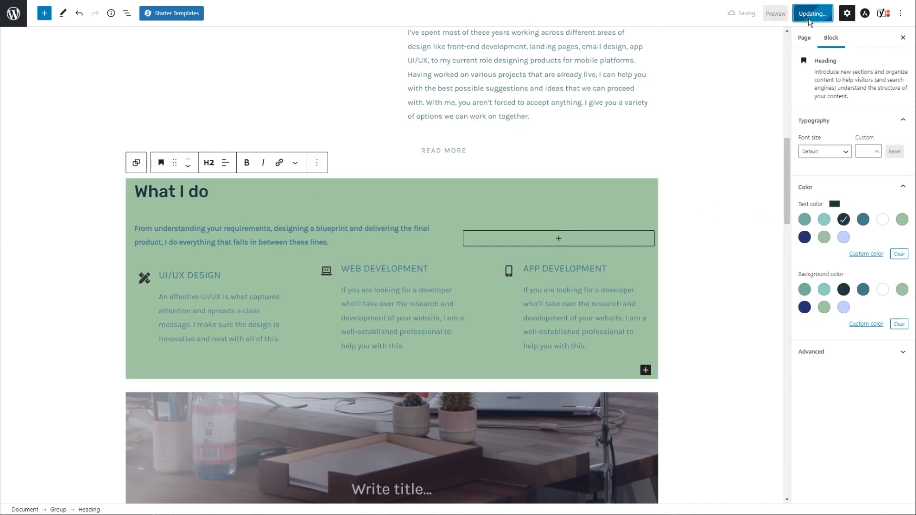
{"action": "left_click", "coordinate": [97, 480]}
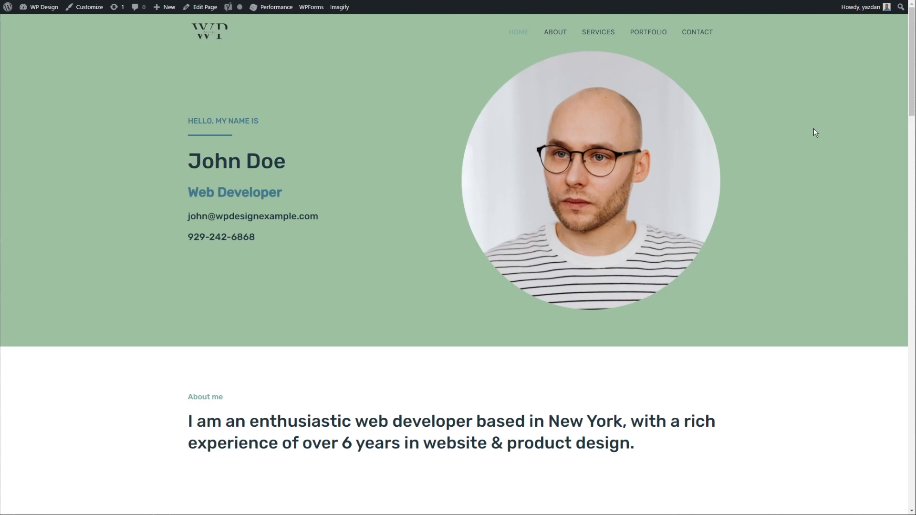
Browse the live About page from the site menu.
{"action": "scroll", "coordinate": [336, 305], "scroll_direction": "down", "scroll_amount": 5}
{"action": "scroll", "coordinate": [346, 335], "scroll_direction": "up", "scroll_amount": 5}
{"action": "left_click", "coordinate": [554, 32]}
{"action": "scroll", "coordinate": [360, 299], "scroll_direction": "down", "scroll_amount": 12}
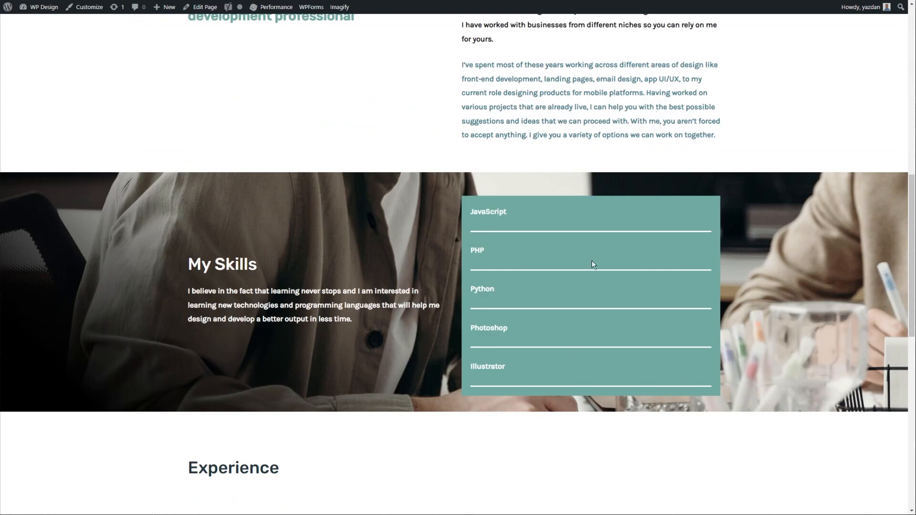
{"action": "scroll", "coordinate": [597, 267], "scroll_direction": "down", "scroll_amount": 5}
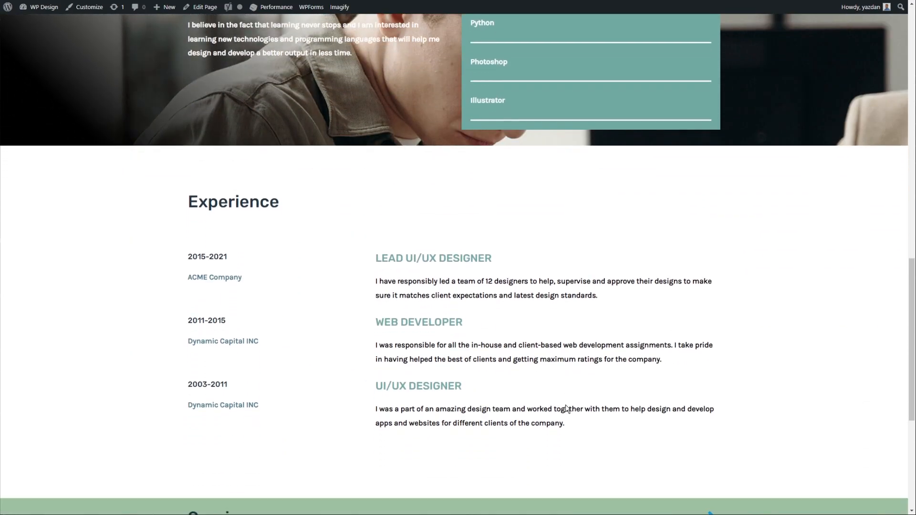
{"action": "scroll", "coordinate": [553, 407], "scroll_direction": "up", "scroll_amount": 9}
{"action": "scroll", "coordinate": [542, 274], "scroll_direction": "up", "scroll_amount": 7}
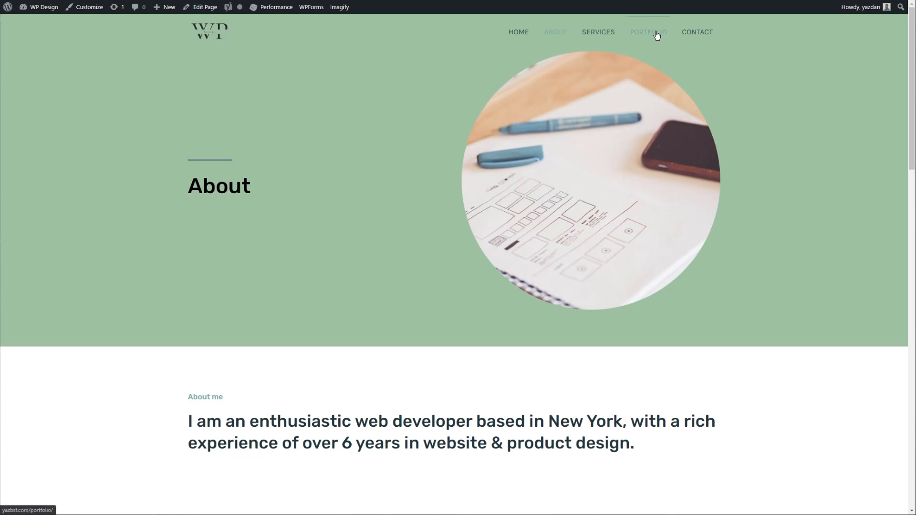
Review the live Contact page and open it in the block editor.
{"action": "left_click", "coordinate": [699, 34]}
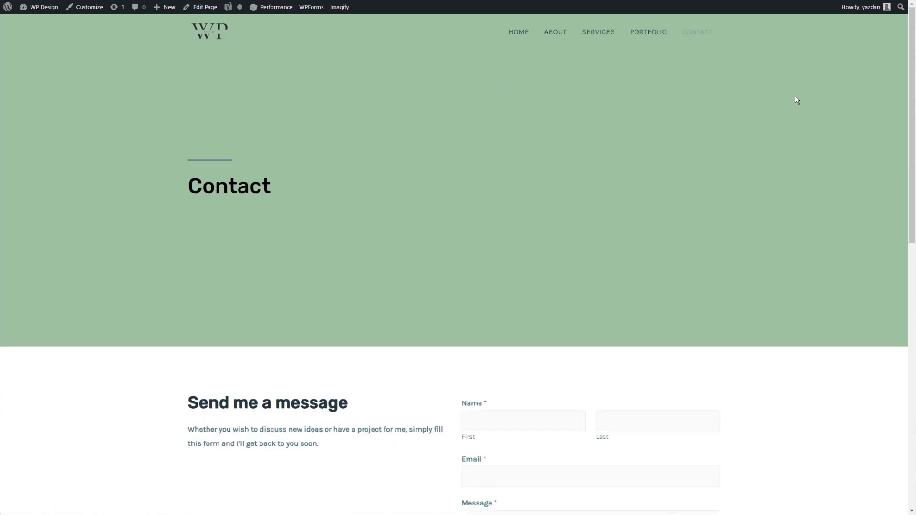
{"action": "scroll", "coordinate": [370, 114], "scroll_direction": "down", "scroll_amount": 5}
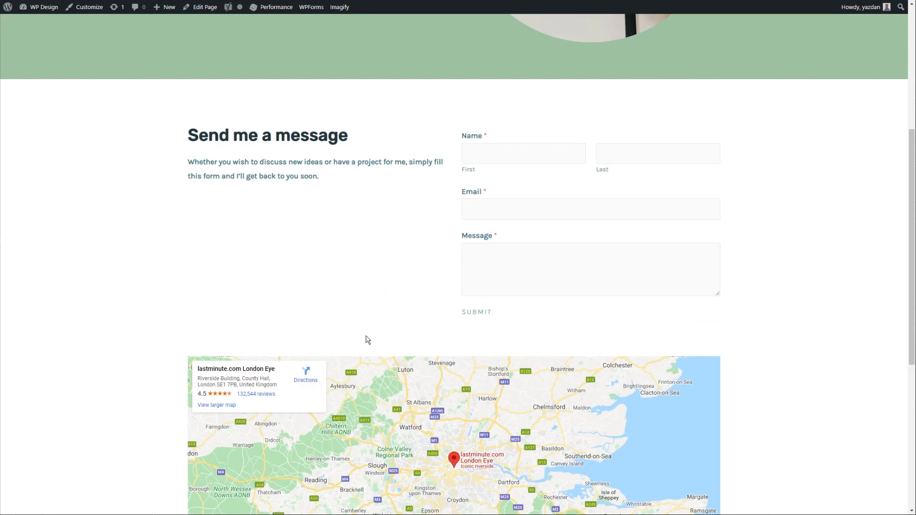
{"action": "scroll", "coordinate": [346, 336], "scroll_direction": "down", "scroll_amount": 3}
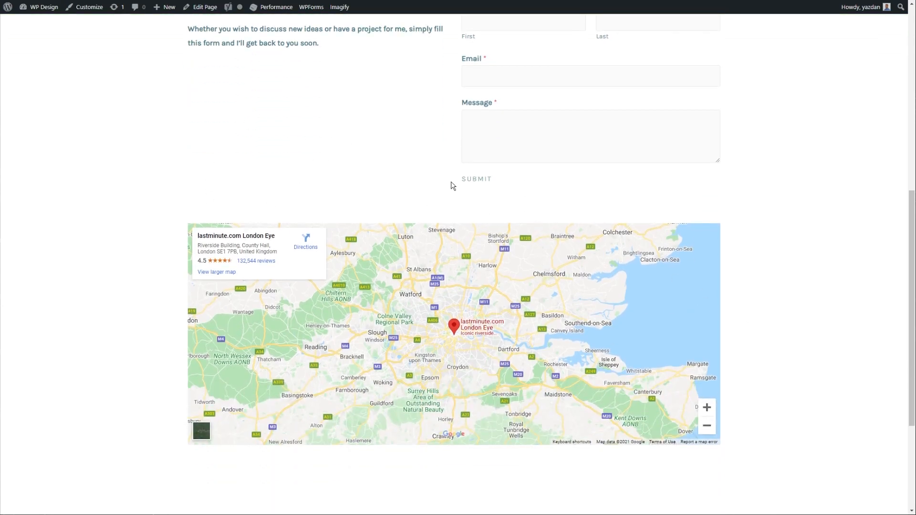
{"action": "scroll", "coordinate": [477, 201], "scroll_direction": "up", "scroll_amount": 2}
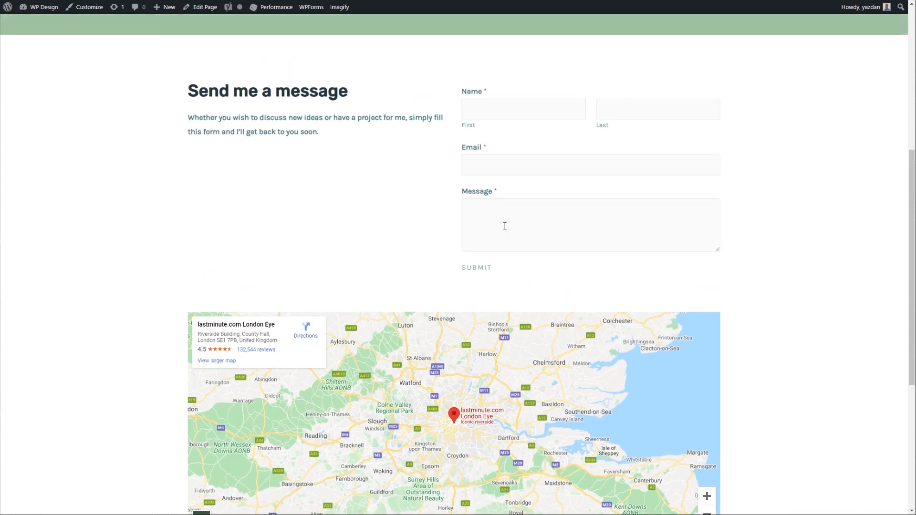
{"action": "left_click", "coordinate": [204, 10]}
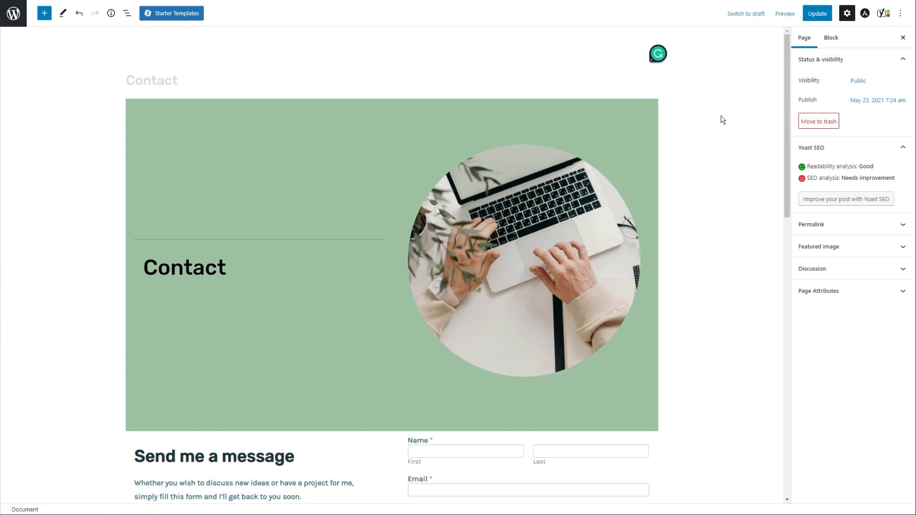
Select the WPForms block and list its available forms, with Contact Form chosen.
{"action": "scroll", "coordinate": [619, 268], "scroll_direction": "down", "scroll_amount": 3}
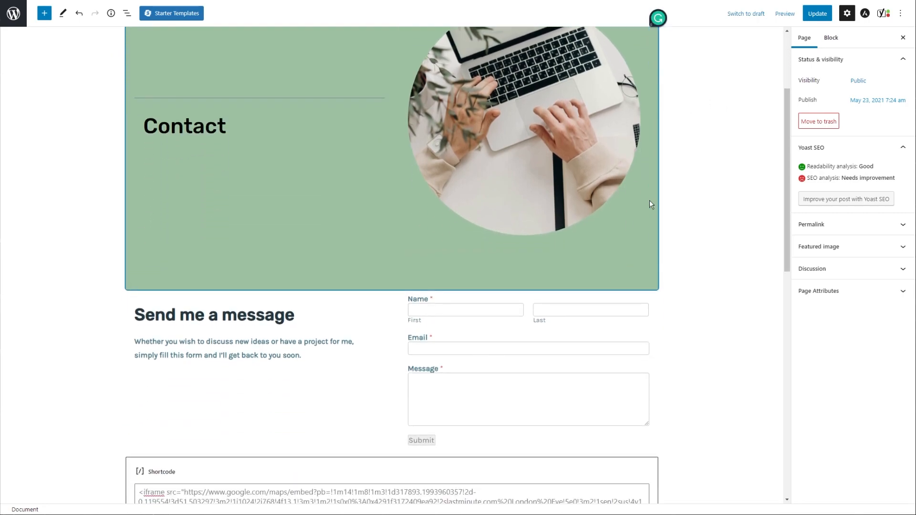
{"action": "scroll", "coordinate": [650, 203], "scroll_direction": "down", "scroll_amount": 3}
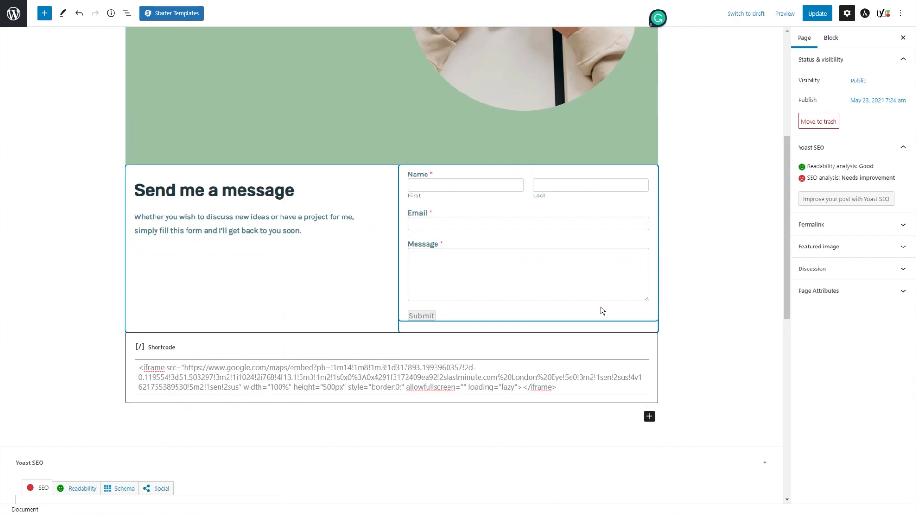
{"action": "left_click", "coordinate": [442, 176]}
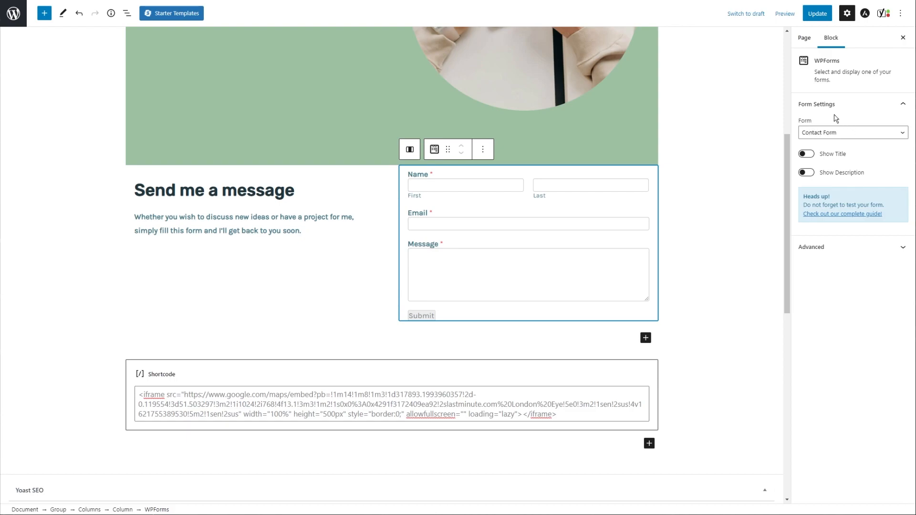
{"action": "left_click", "coordinate": [902, 133]}
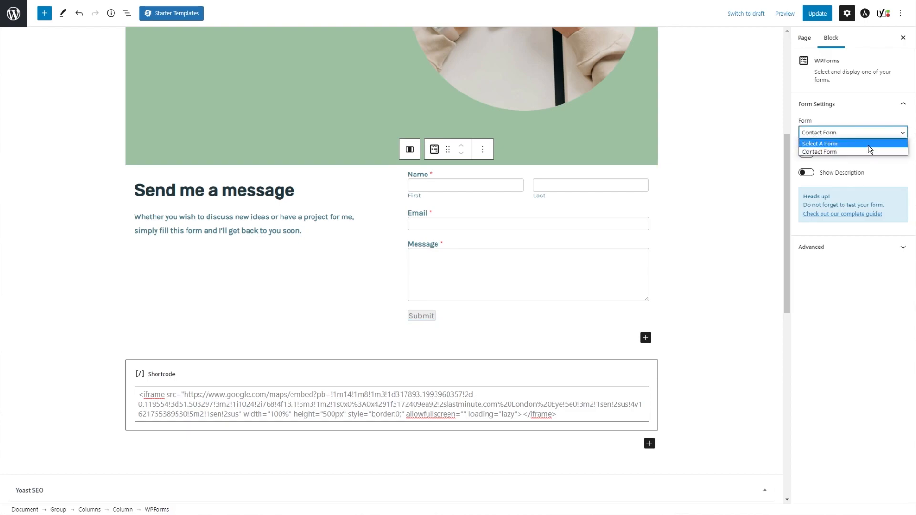
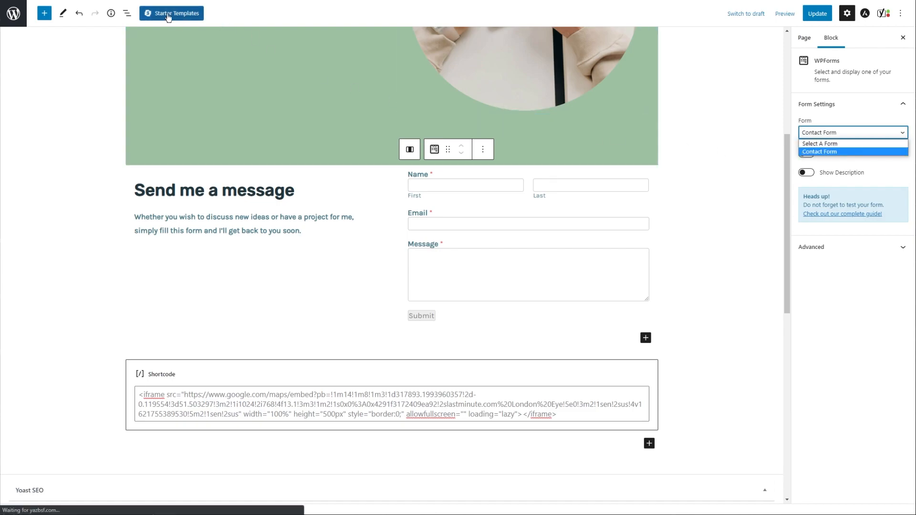
Close the Form dropdown in the Contact page's WPForms block.
{"action": "left_click", "coordinate": [12, 19]}
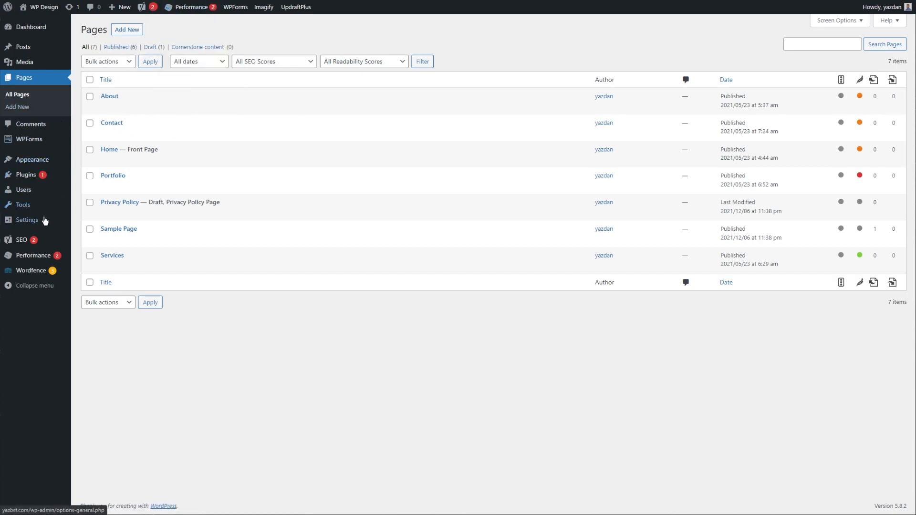
Go to the WPForms All Forms list from the admin sidebar.
{"action": "mouse_move", "coordinate": [67, 264]}
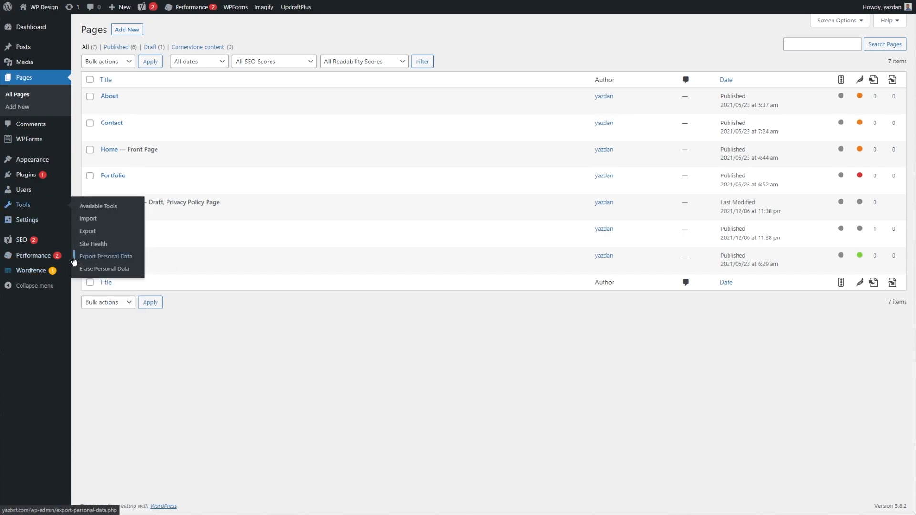
{"action": "mouse_move", "coordinate": [69, 247]}
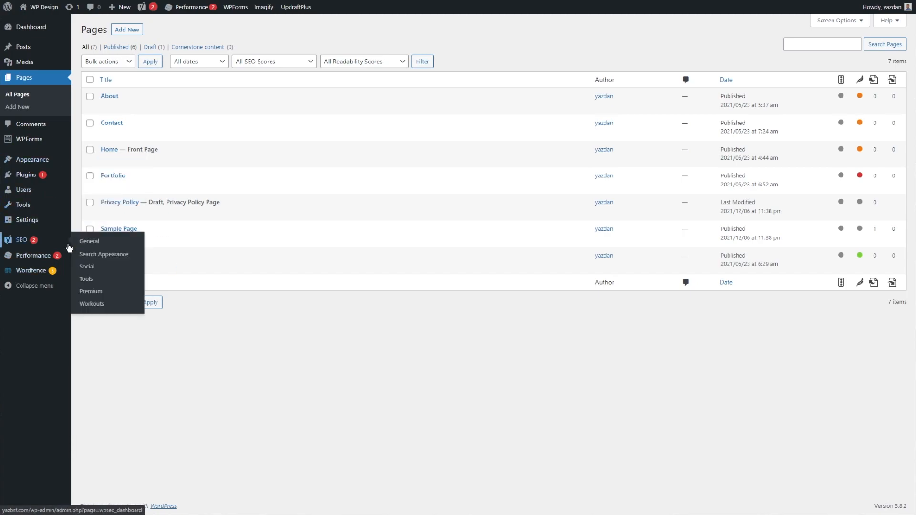
{"action": "mouse_move", "coordinate": [12, 142]}
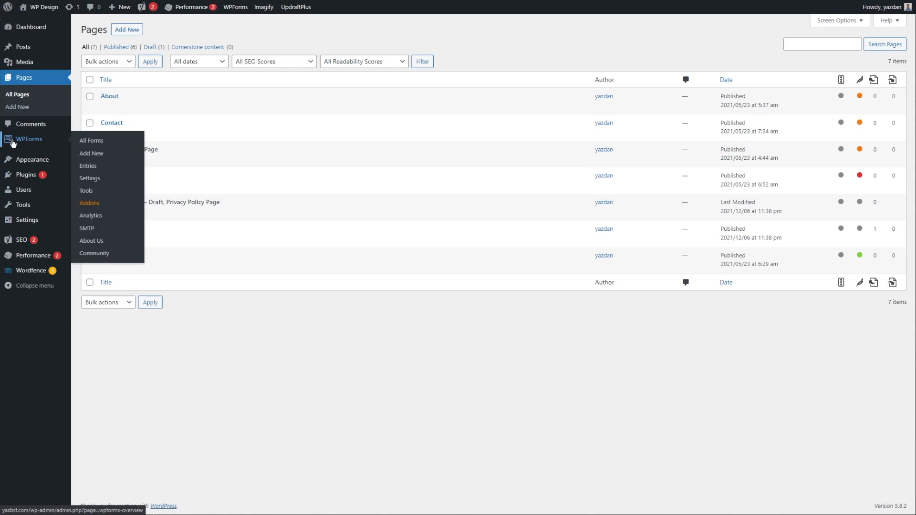
{"action": "left_click", "coordinate": [94, 146]}
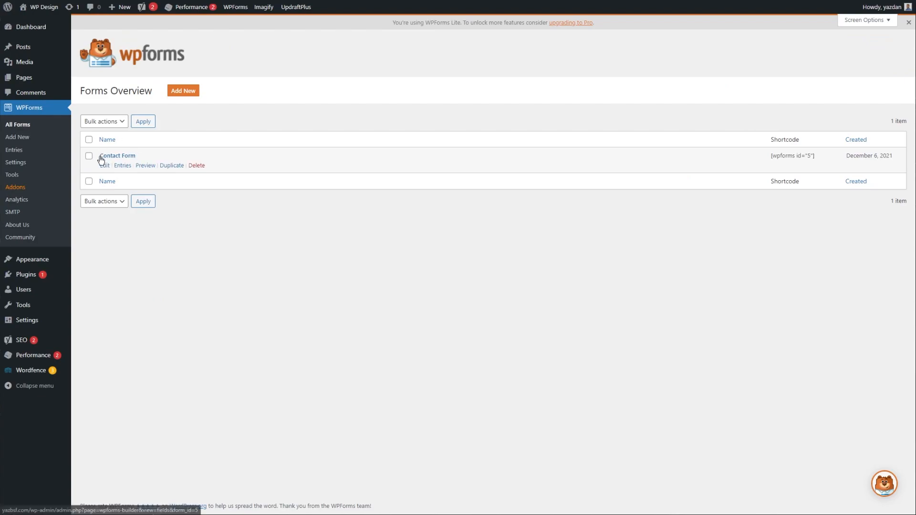
Edit the Contact Form and add a Single Line Text field labelled Address.
{"action": "left_click", "coordinate": [108, 165]}
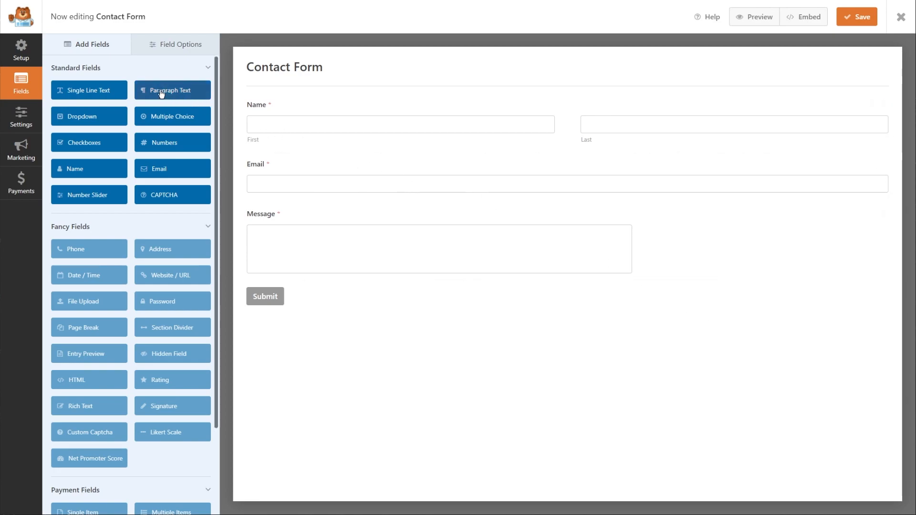
{"action": "left_click", "coordinate": [100, 93]}
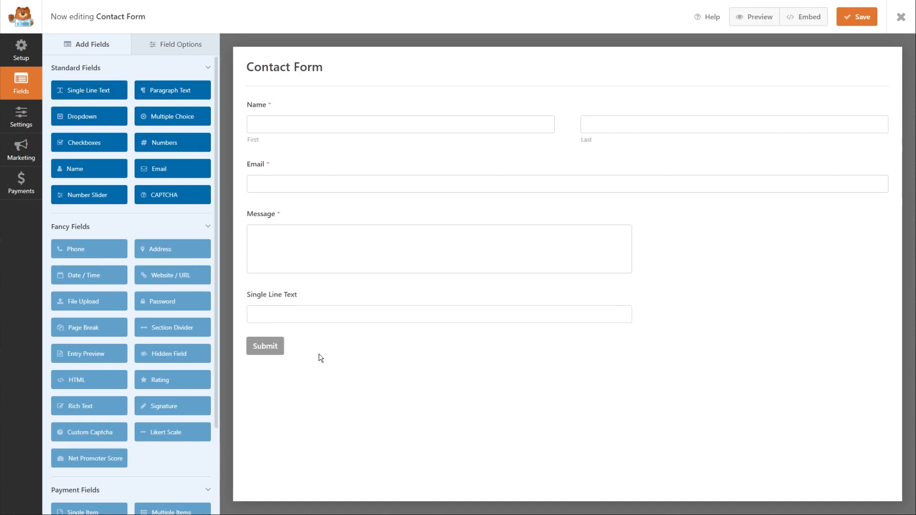
{"action": "left_click", "coordinate": [290, 297]}
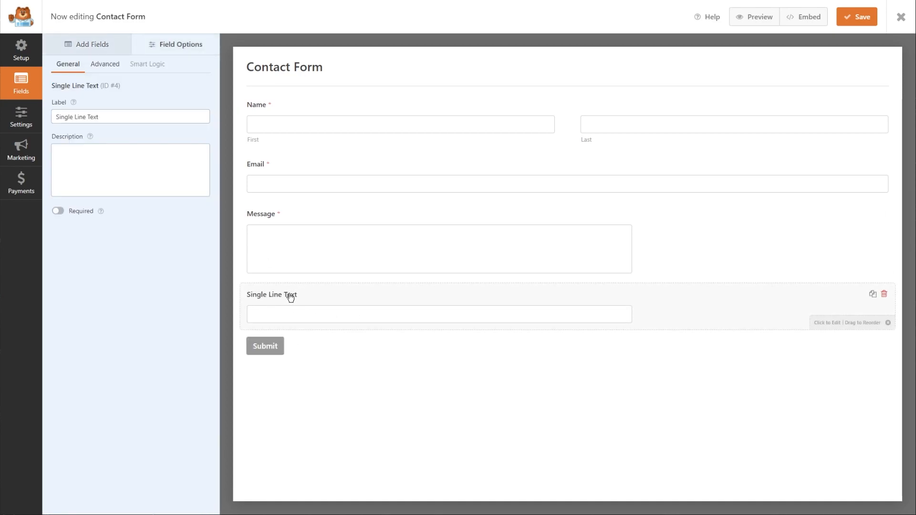
{"action": "triple_click", "coordinate": [110, 118]}
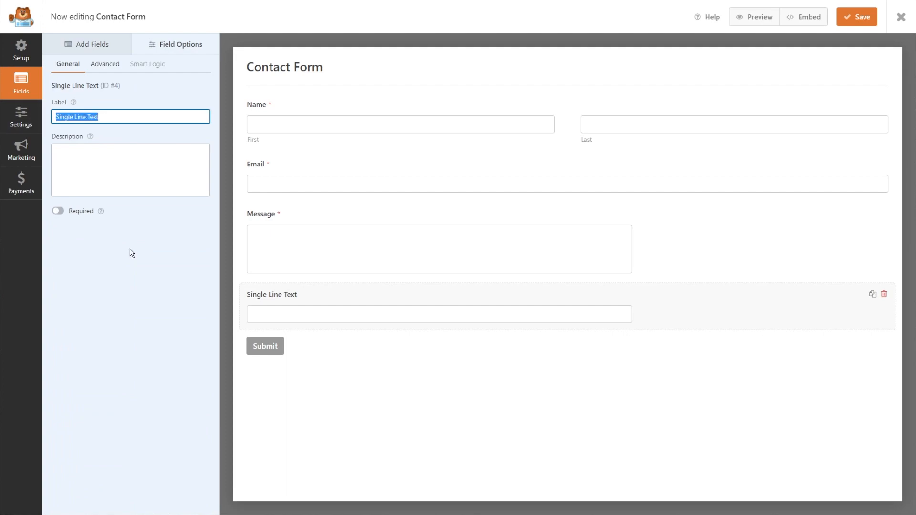
{"action": "type", "text": "Address"}
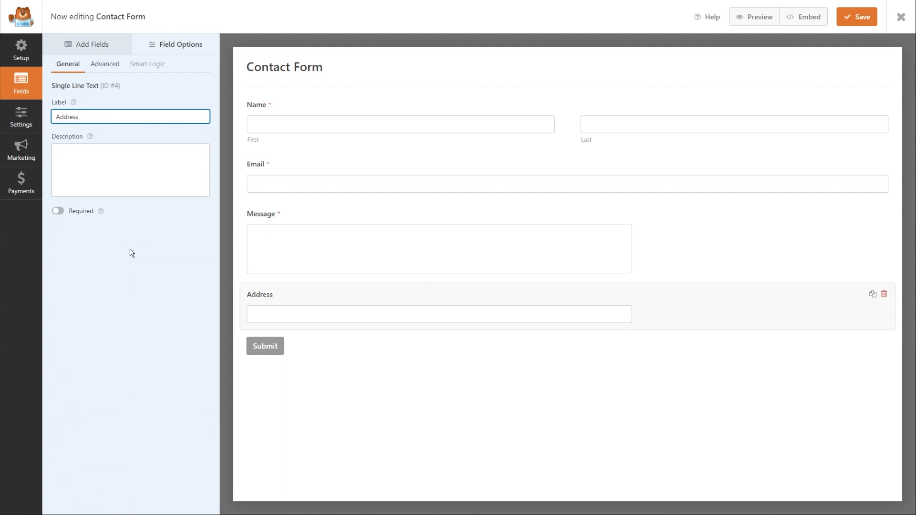
{"action": "left_click", "coordinate": [116, 163]}
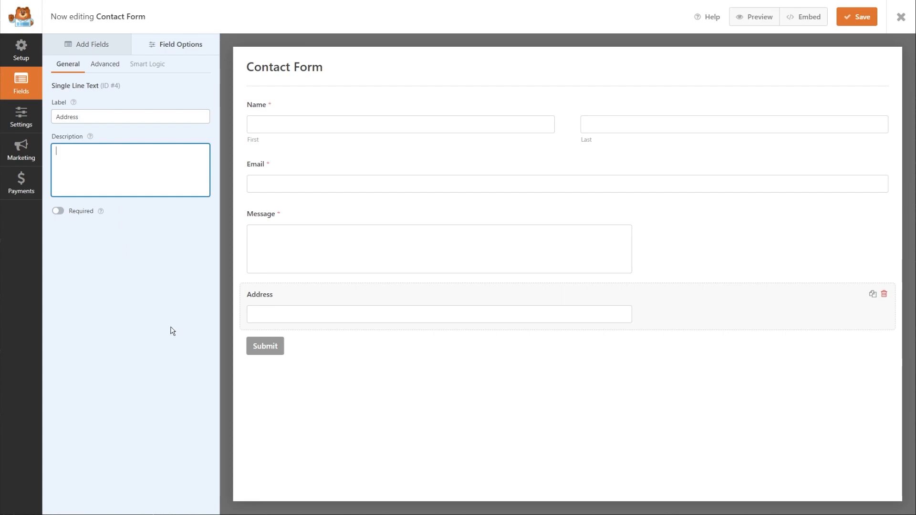
Duplicate the Address field, then delete the Address (copy) field.
{"action": "left_click", "coordinate": [873, 294]}
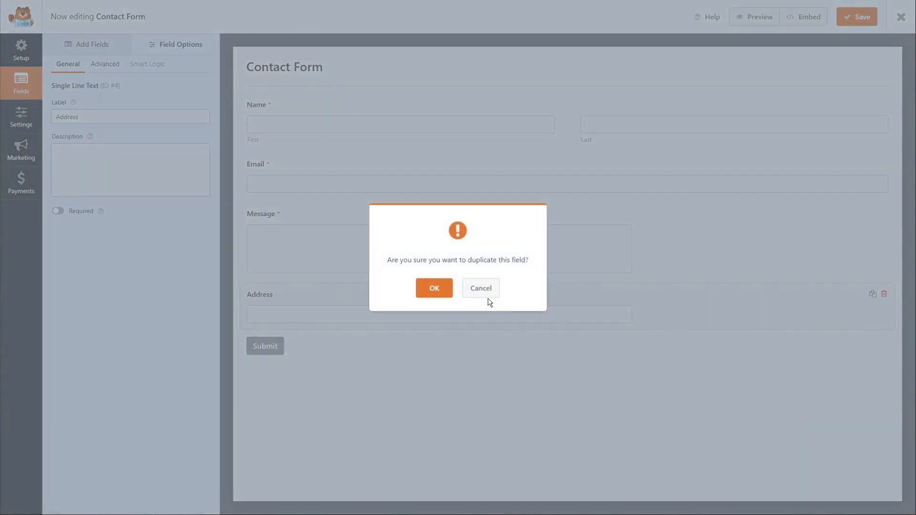
{"action": "left_click", "coordinate": [436, 288]}
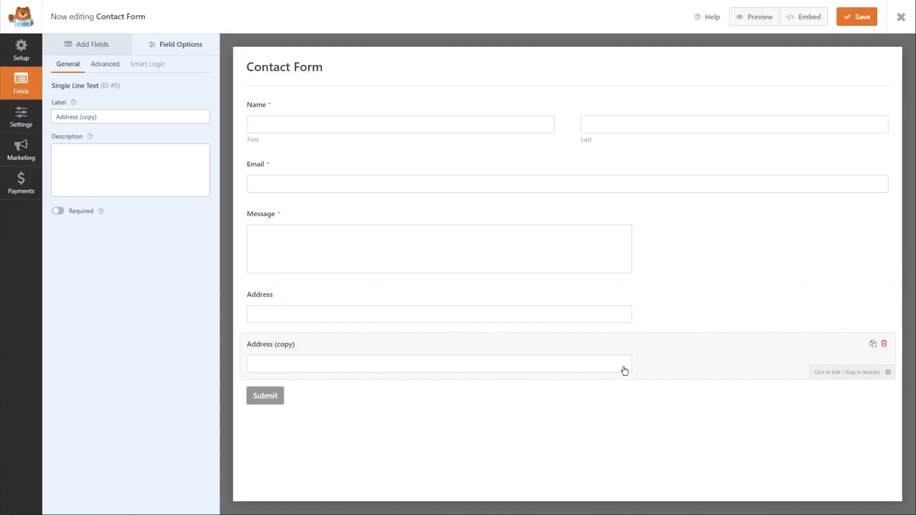
{"action": "left_click", "coordinate": [883, 343]}
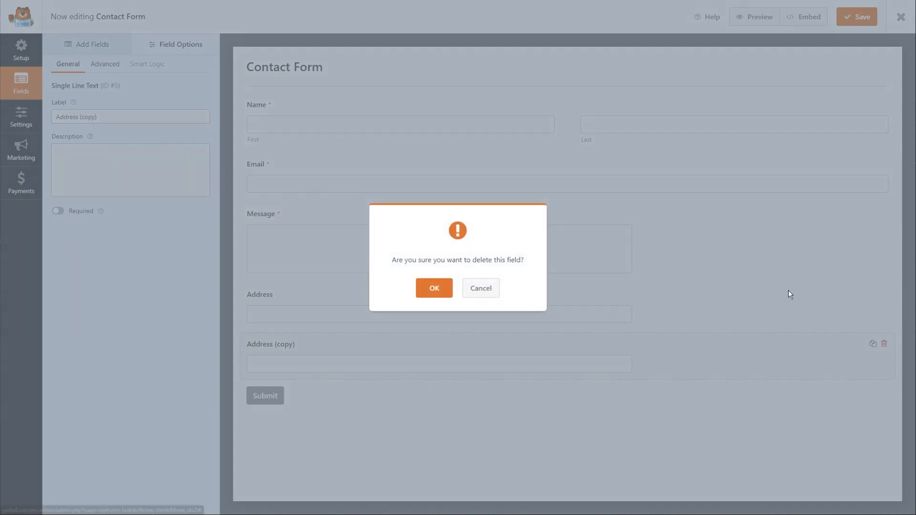
{"action": "left_click", "coordinate": [448, 296]}
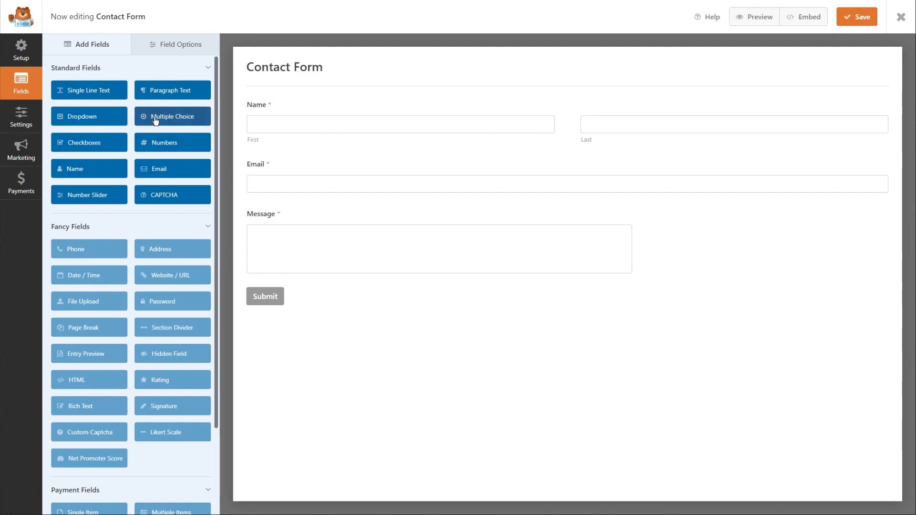
Add a trial Multiple Choice field below Message, write and clear a description, then delete it.
{"action": "left_click_drag", "start_coordinate": [155, 121], "coordinate": [292, 270]}
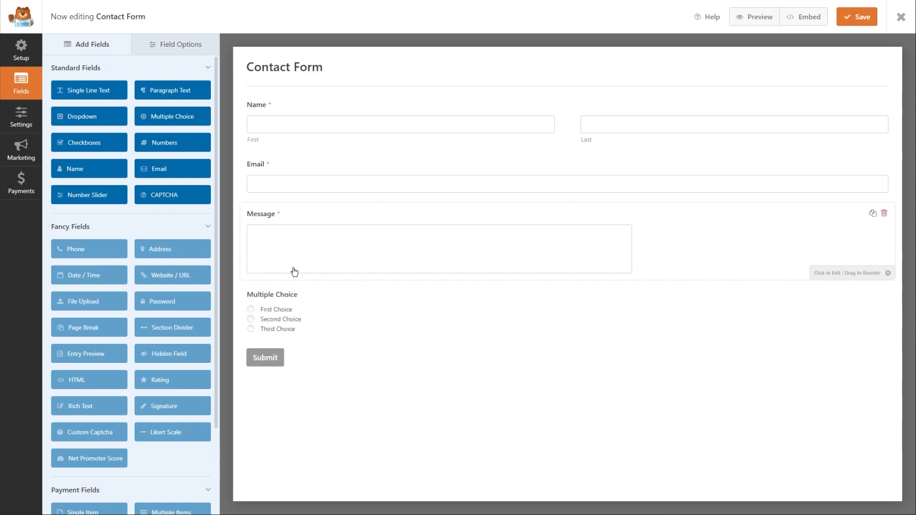
{"action": "left_click", "coordinate": [269, 319]}
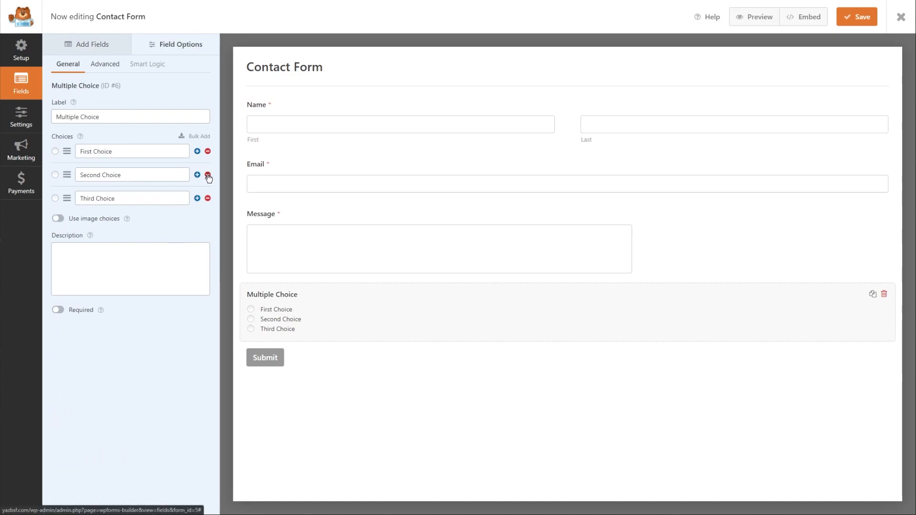
{"action": "left_click", "coordinate": [106, 274]}
{"action": "type", "text": "Hello"}
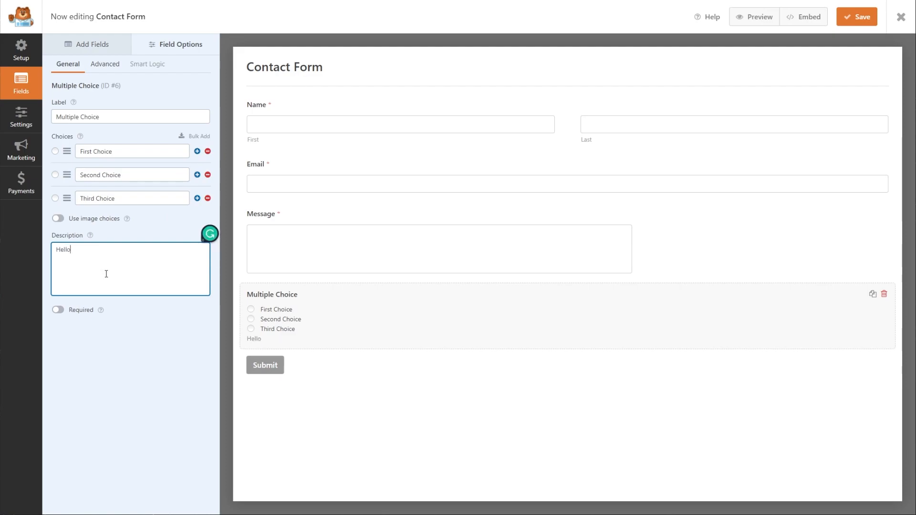
{"action": "key", "text": "ctrl+a"}
{"action": "key", "text": "BackSpace"}
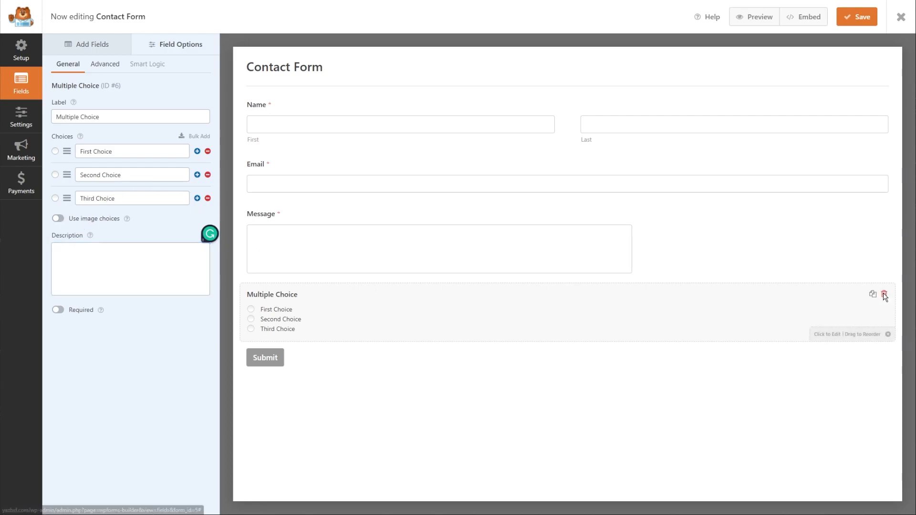
{"action": "left_click", "coordinate": [884, 295]}
{"action": "left_click", "coordinate": [435, 287]}
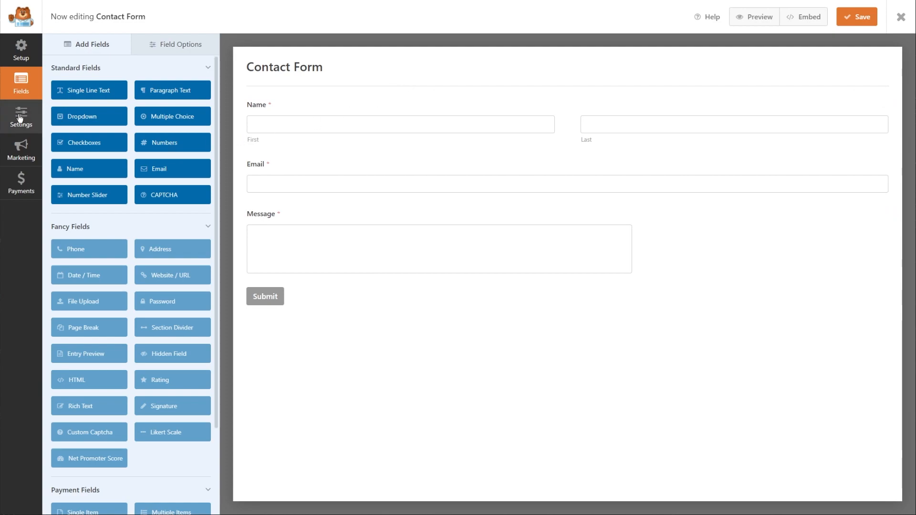
Check the form's General settings, return to Fields and save the Contact Form.
{"action": "left_click", "coordinate": [263, 302]}
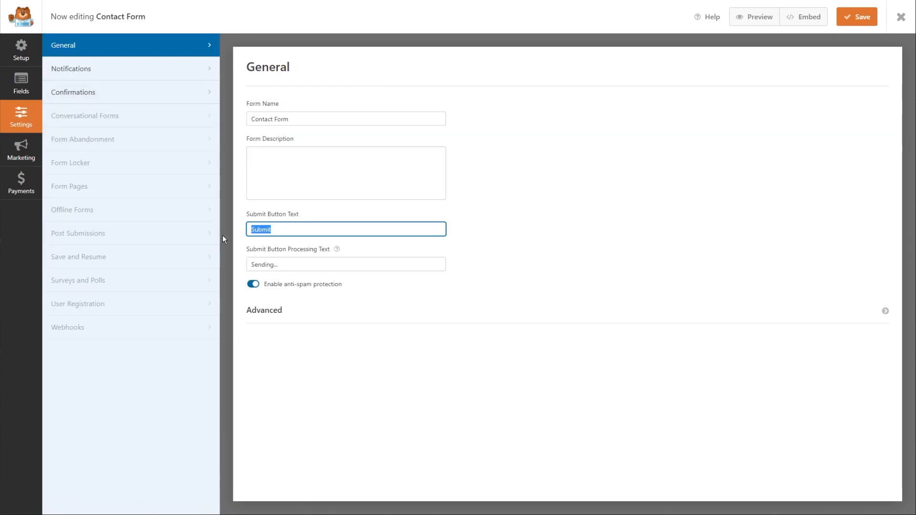
{"action": "key", "text": "Tab"}
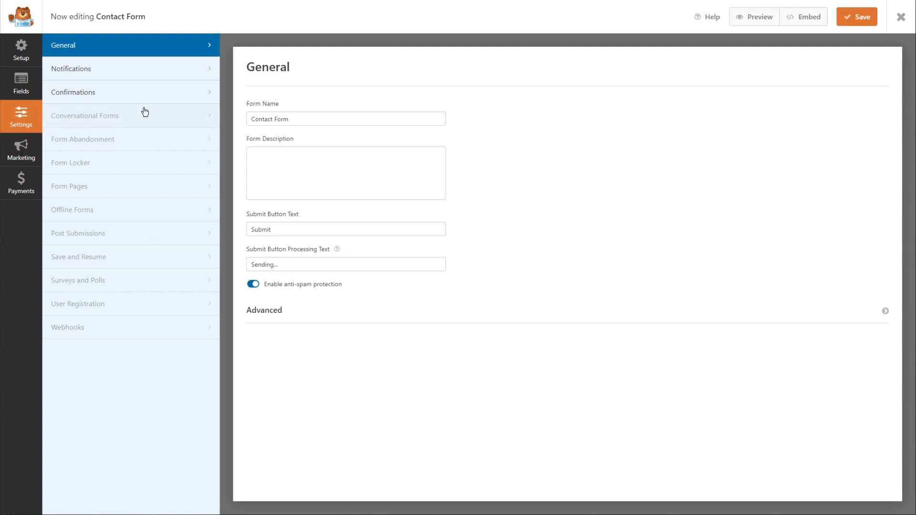
{"action": "left_click", "coordinate": [21, 84]}
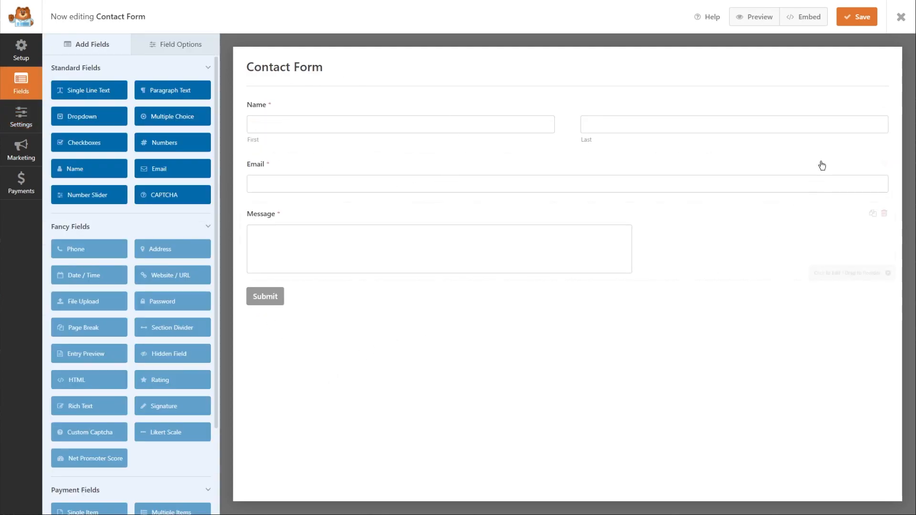
{"action": "left_click", "coordinate": [862, 19]}
Close the form builder and copy the Eiffel Tower's default Google Maps embed code.
{"action": "left_click", "coordinate": [499, 40]}
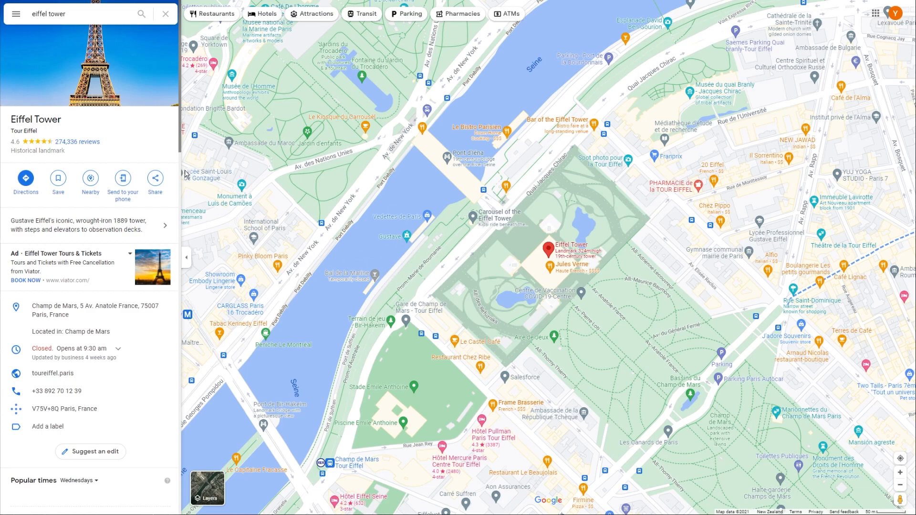
{"action": "left_click", "coordinate": [155, 179]}
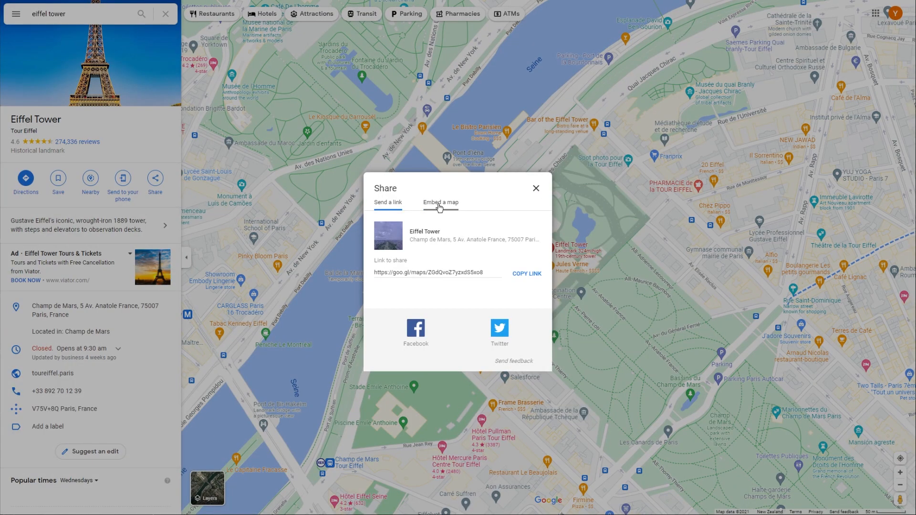
{"action": "left_click", "coordinate": [439, 207]}
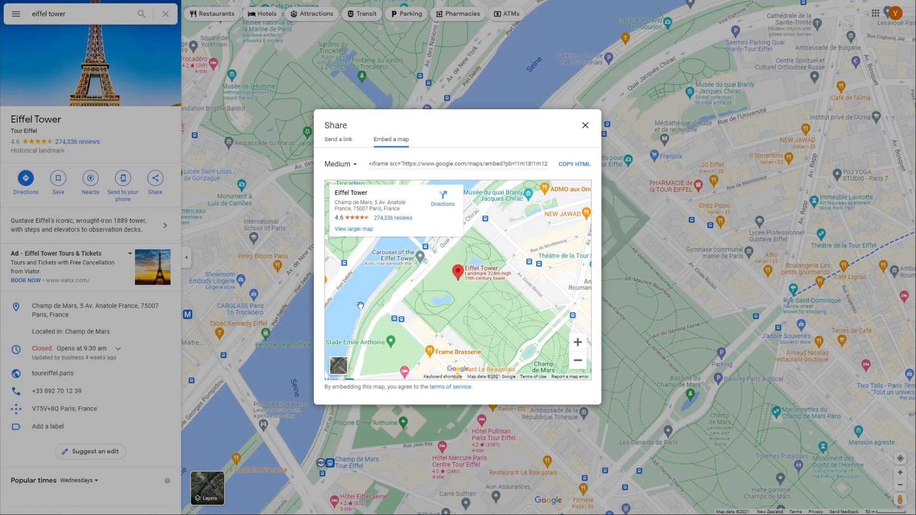
{"action": "left_click", "coordinate": [469, 164]}
{"action": "right_click", "coordinate": [469, 164]}
{"action": "left_click", "coordinate": [482, 172]}
Switch the embed size to Large and copy the new iframe code.
{"action": "left_click", "coordinate": [339, 164]}
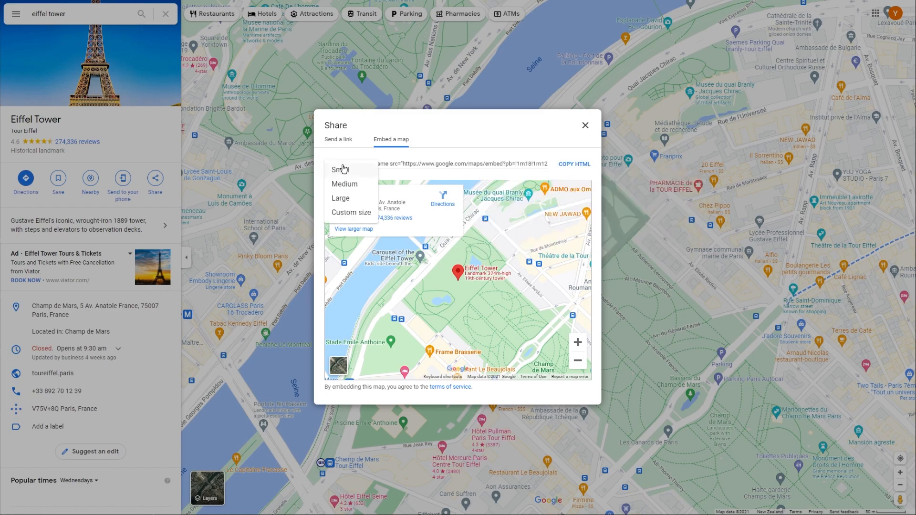
{"action": "left_click", "coordinate": [347, 202]}
{"action": "left_click", "coordinate": [556, 129]}
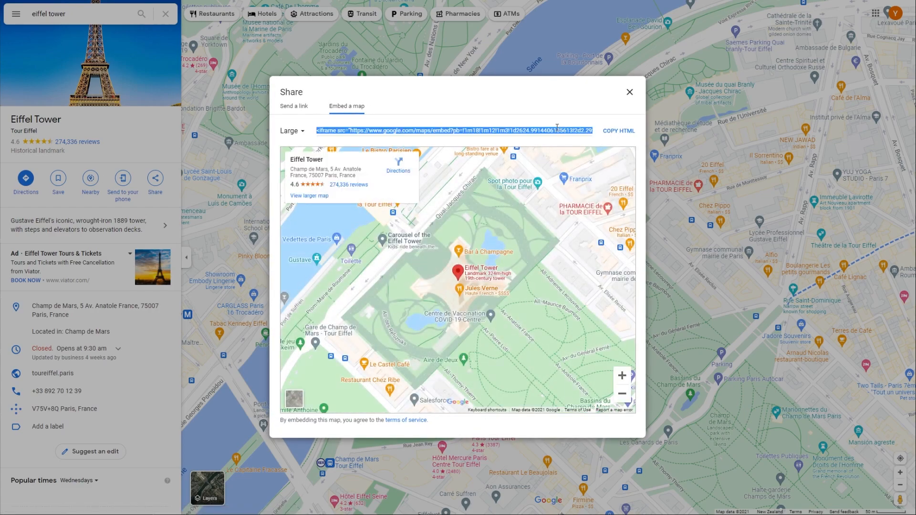
{"action": "right_click", "coordinate": [557, 128]}
{"action": "left_click", "coordinate": [567, 133]}
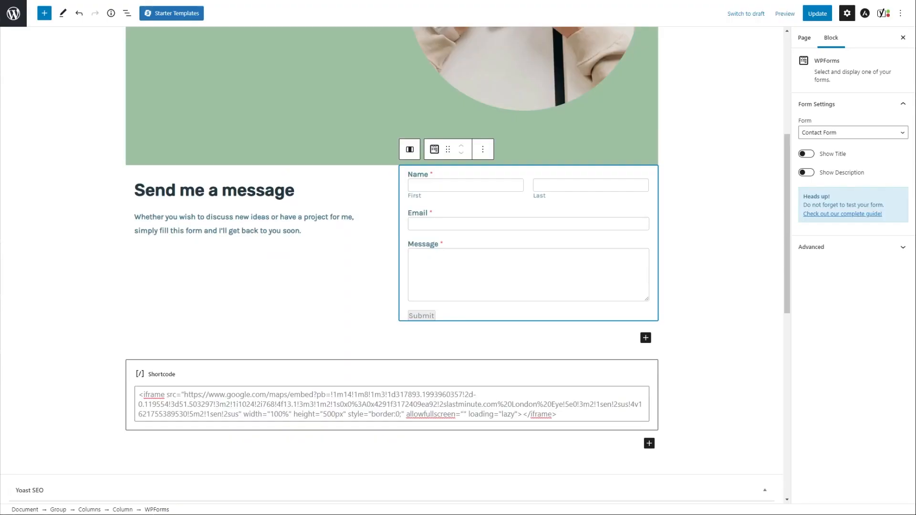
Replace the London Eye iframe in the Shortcode block with the Eiffel Tower code and update.
{"action": "left_click", "coordinate": [220, 407]}
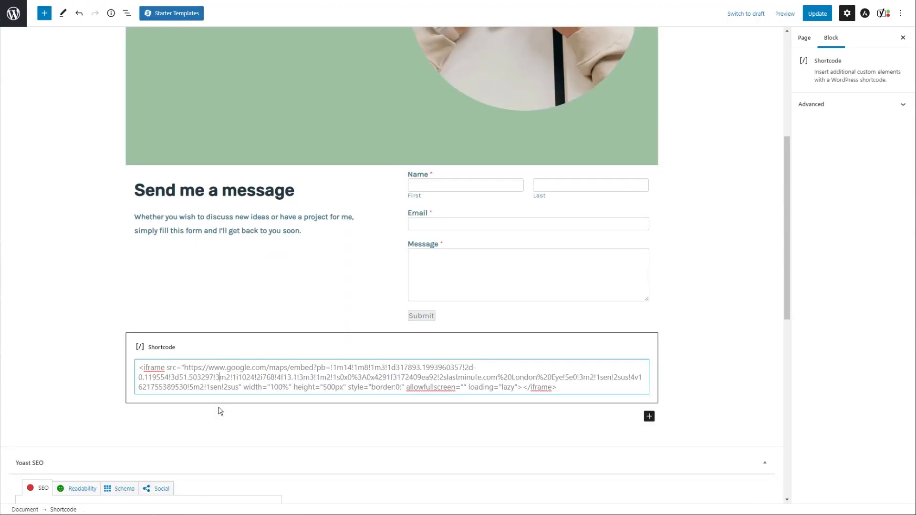
{"action": "double_click", "coordinate": [186, 368]}
{"action": "key", "text": "ctrl+a"}
{"action": "key", "text": "ctrl+v"}
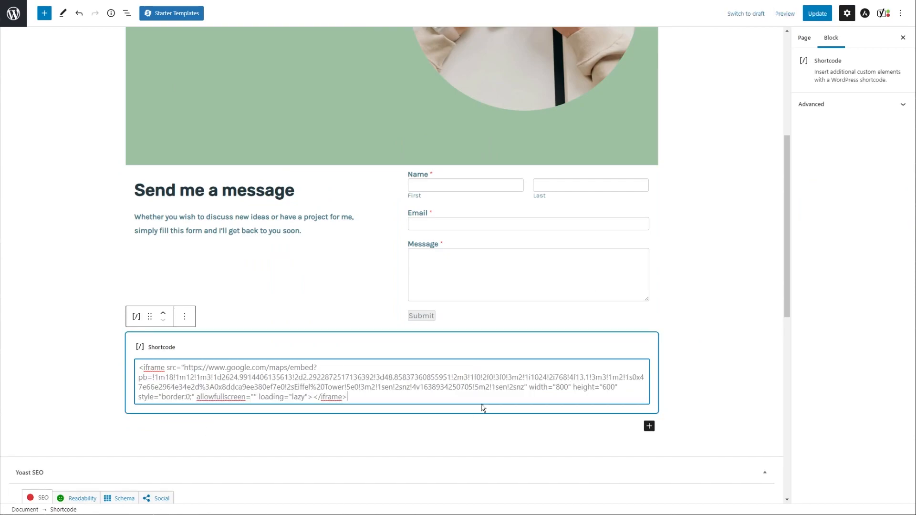
{"action": "left_click", "coordinate": [818, 15]}
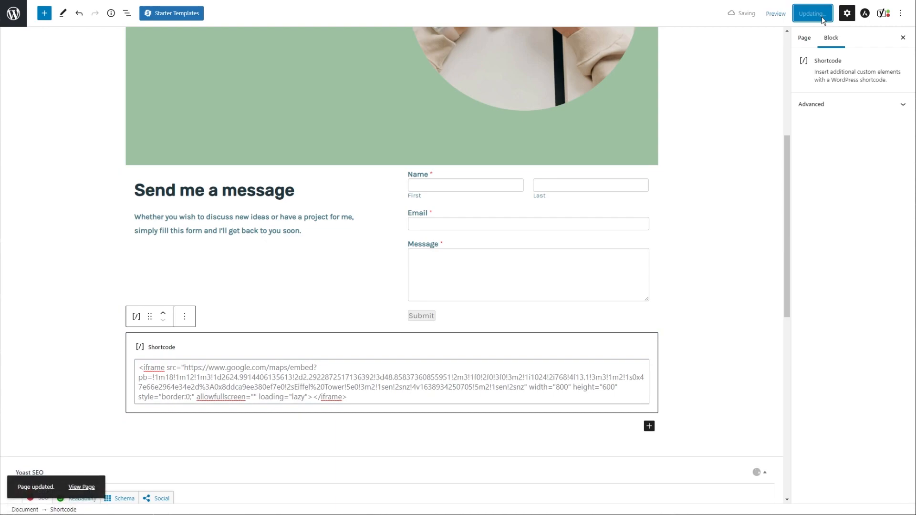
Check the map on the live Contact page, then return to editing the page.
{"action": "left_click", "coordinate": [80, 486]}
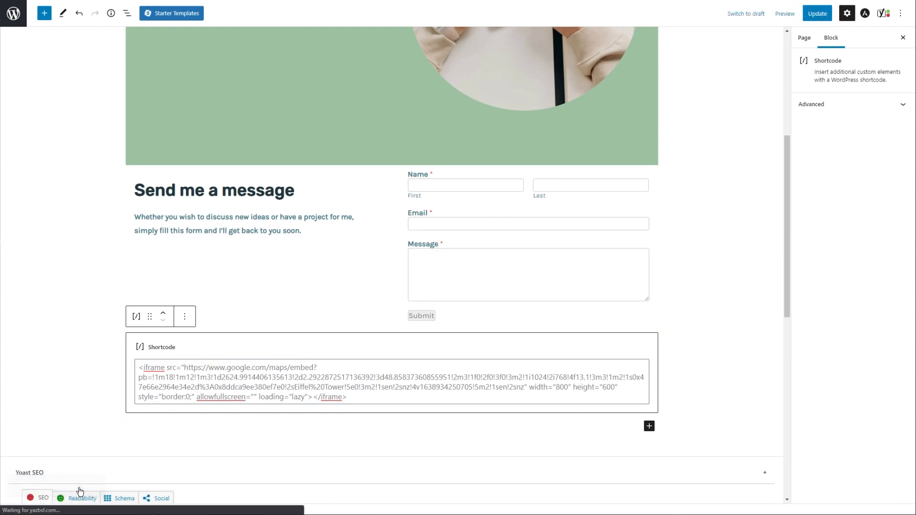
{"action": "scroll", "coordinate": [119, 342], "scroll_direction": "down", "scroll_amount": 4}
{"action": "scroll", "coordinate": [119, 343], "scroll_direction": "down", "scroll_amount": 4}
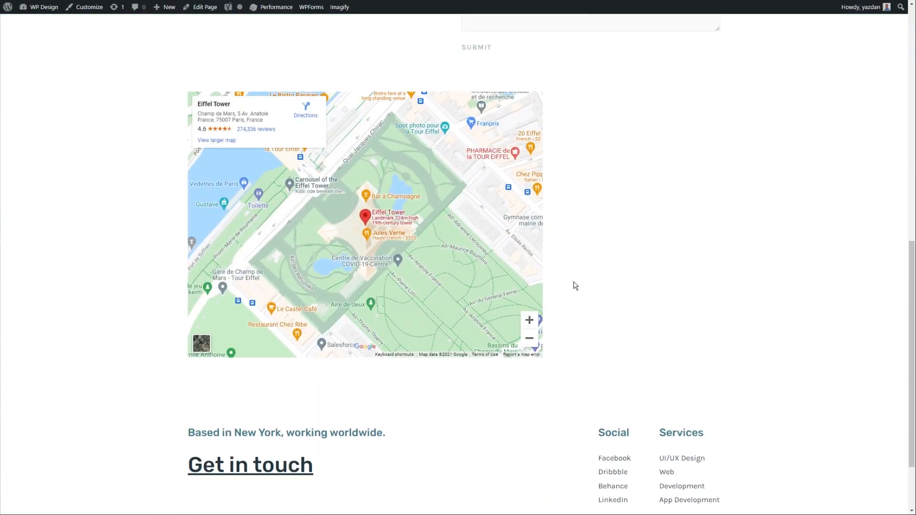
{"action": "scroll", "coordinate": [575, 284], "scroll_direction": "up", "scroll_amount": 1}
{"action": "scroll", "coordinate": [391, 262], "scroll_direction": "up", "scroll_amount": 2}
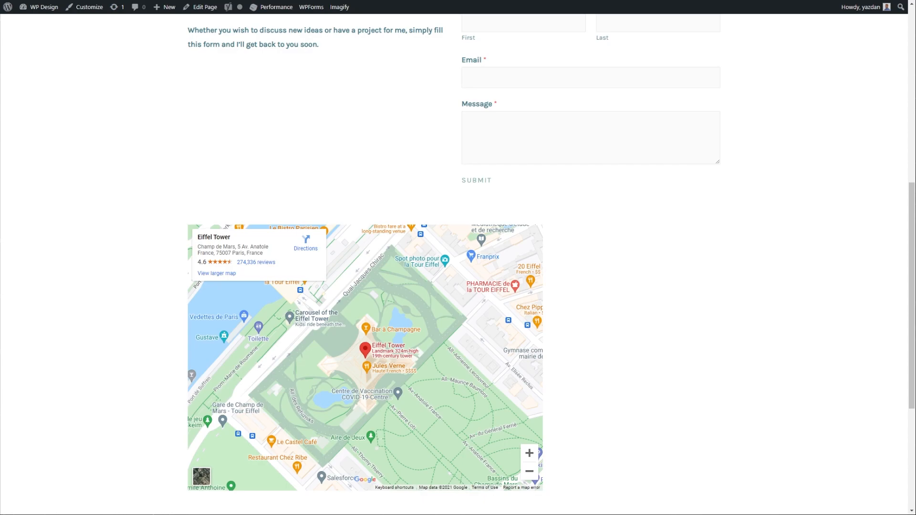
{"action": "left_click", "coordinate": [200, 7]}
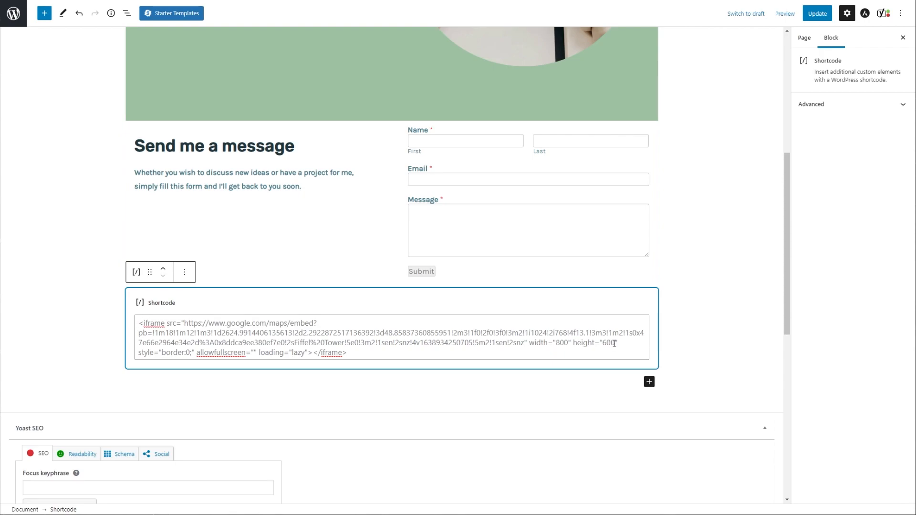
Change the map iframe width from 800 to 1920 and update the page.
{"action": "left_click_drag", "start_coordinate": [556, 342], "coordinate": [564, 342]}
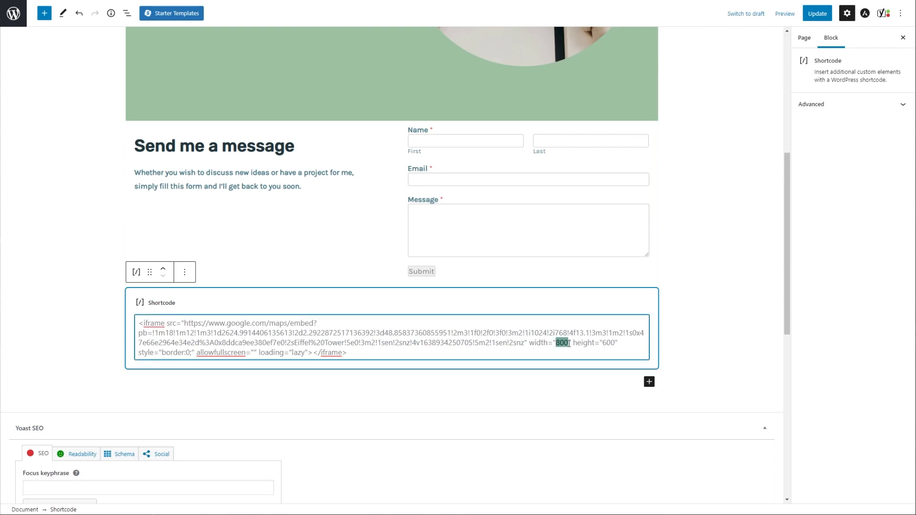
{"action": "type", "text": "1920"}
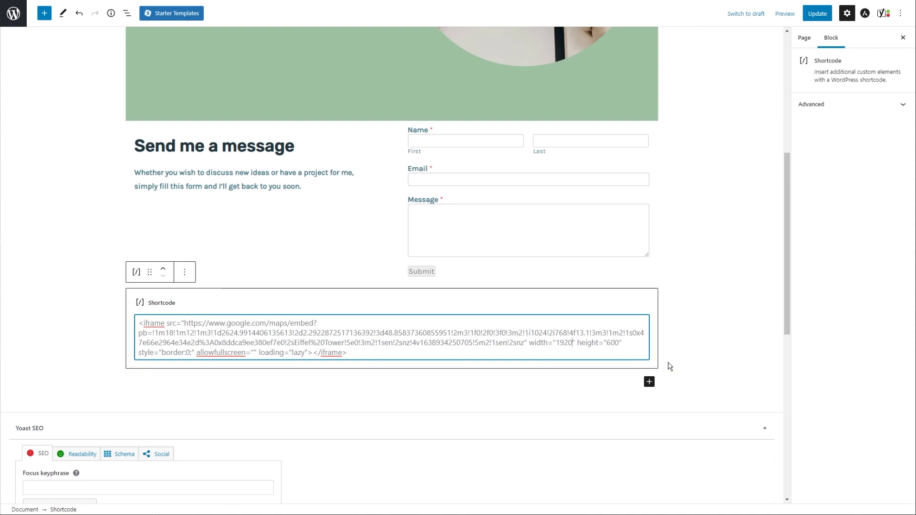
{"action": "left_click", "coordinate": [817, 13]}
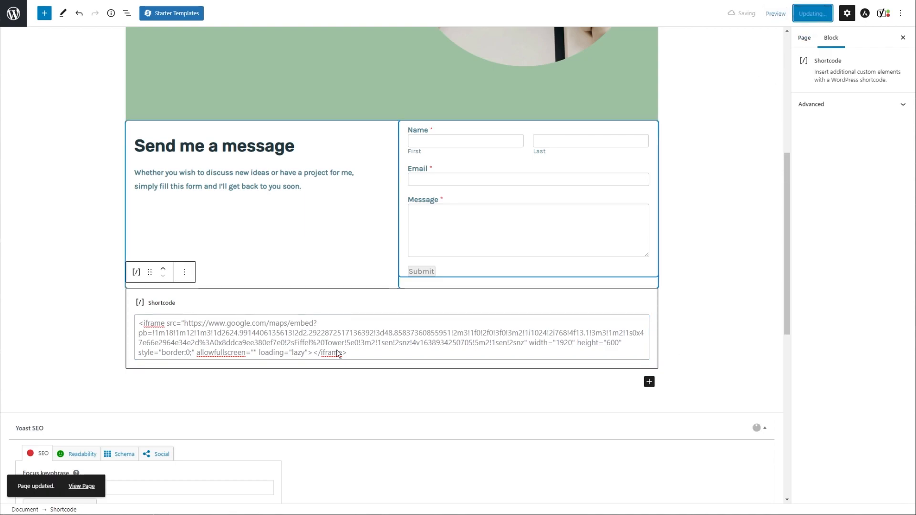
View the live Contact page and scroll to check the wider Eiffel Tower map.
{"action": "left_click", "coordinate": [82, 486]}
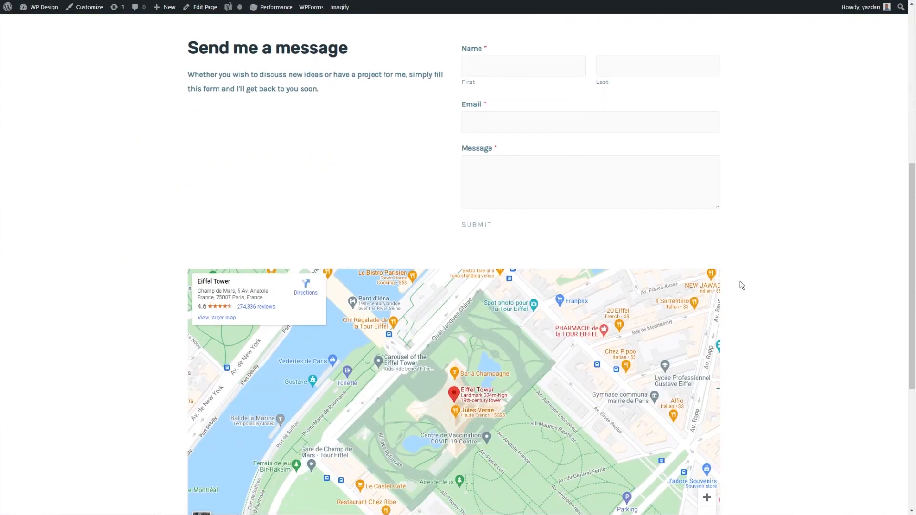
{"action": "scroll", "coordinate": [722, 98], "scroll_direction": "up", "scroll_amount": 2}
{"action": "scroll", "coordinate": [724, 255], "scroll_direction": "down", "scroll_amount": 6}
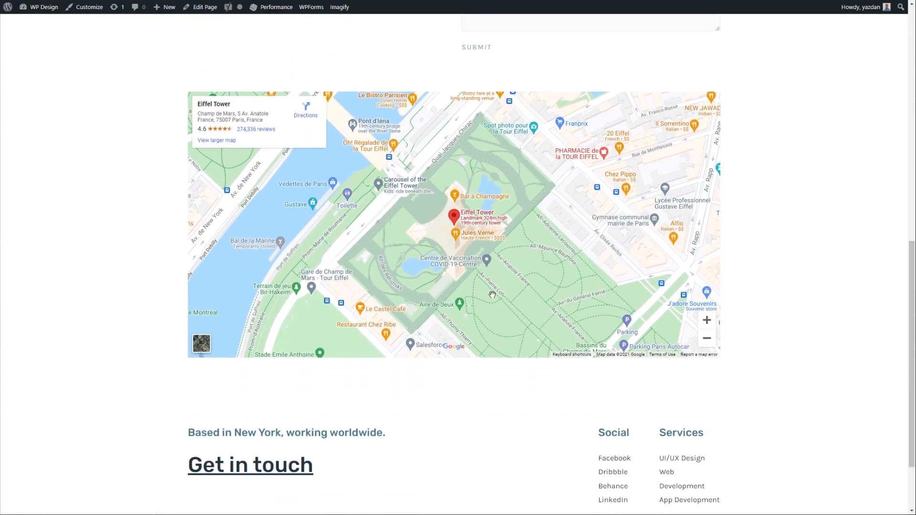
{"action": "left_click_drag", "start_coordinate": [527, 201], "coordinate": [496, 199]}
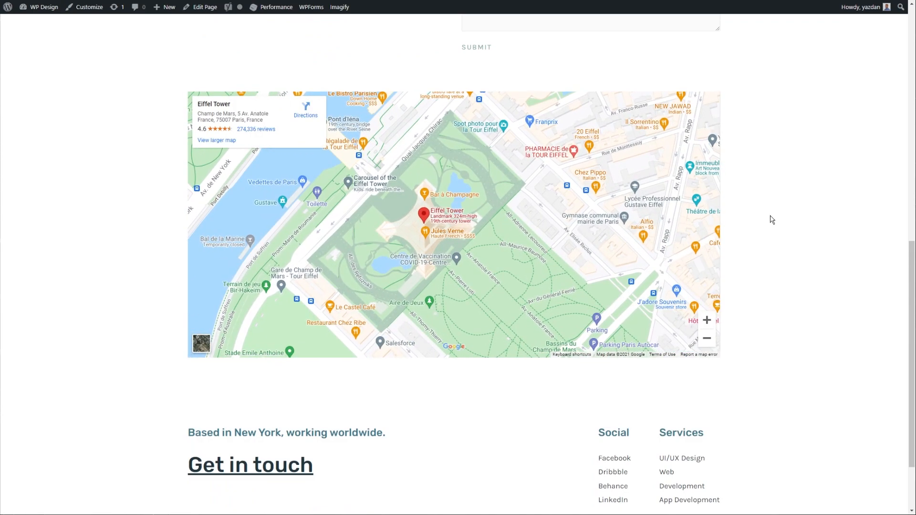
{"action": "scroll", "coordinate": [821, 223], "scroll_direction": "up", "scroll_amount": 2}
{"action": "scroll", "coordinate": [802, 229], "scroll_direction": "up", "scroll_amount": 4}
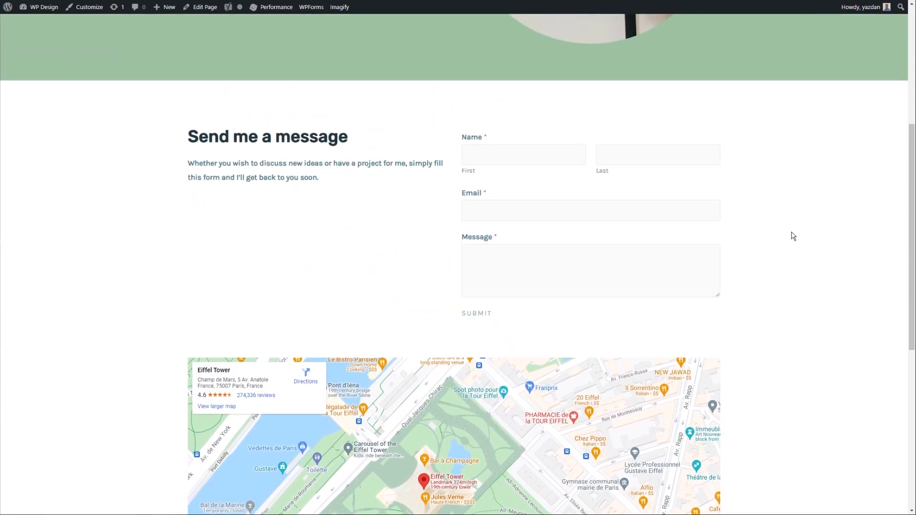
{"action": "scroll", "coordinate": [792, 238], "scroll_direction": "down", "scroll_amount": 5}
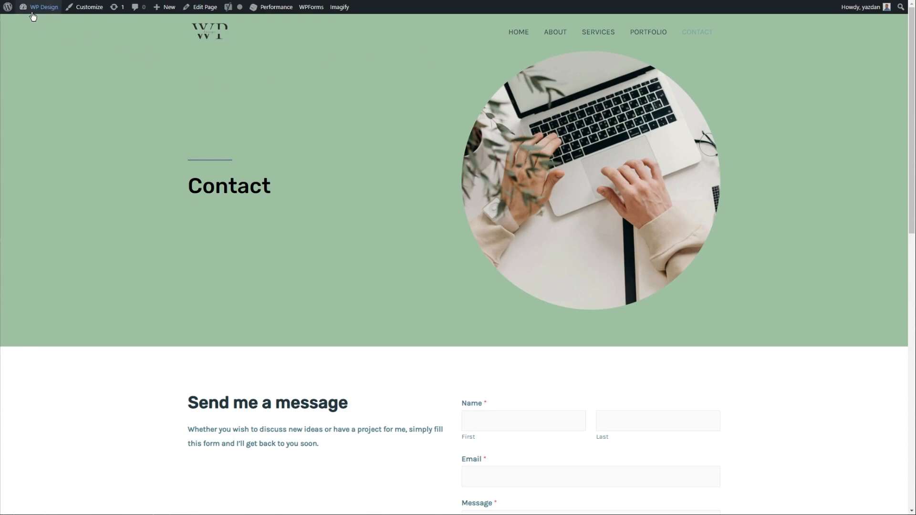
Go via the Dashboard to Pages > All Pages and start a new page.
{"action": "mouse_move", "coordinate": [33, 8]}
{"action": "left_click", "coordinate": [34, 26]}
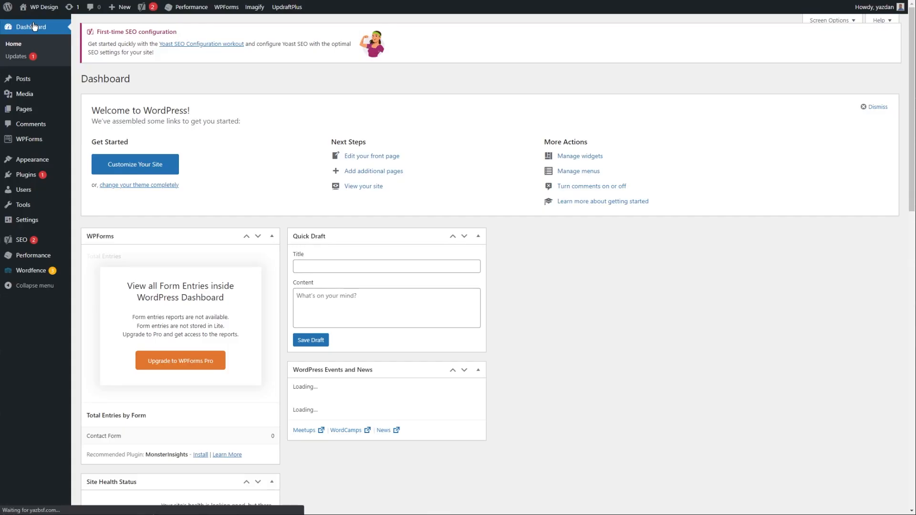
{"action": "mouse_move", "coordinate": [20, 84]}
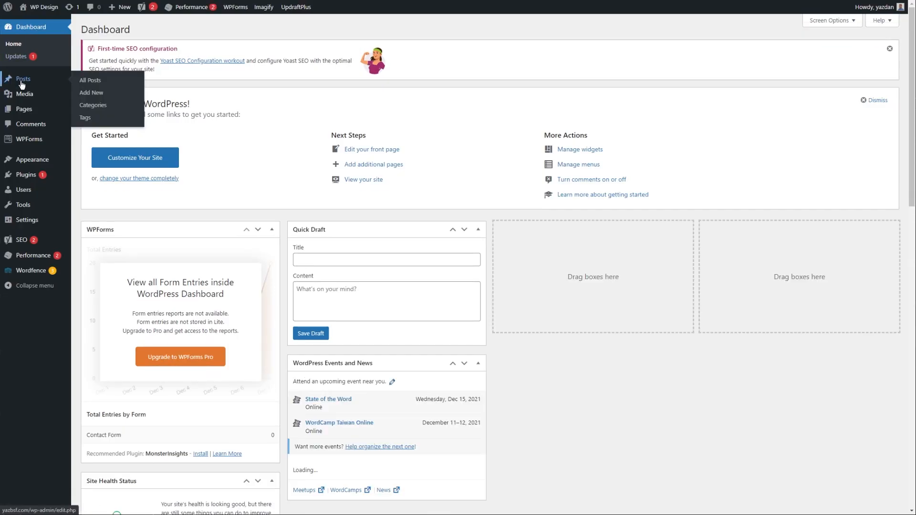
{"action": "left_click", "coordinate": [21, 113]}
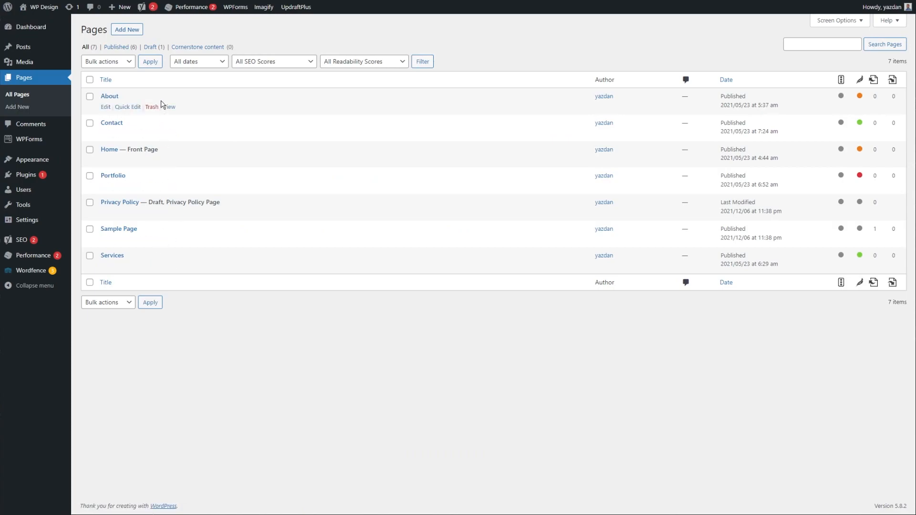
{"action": "left_click", "coordinate": [133, 30]}
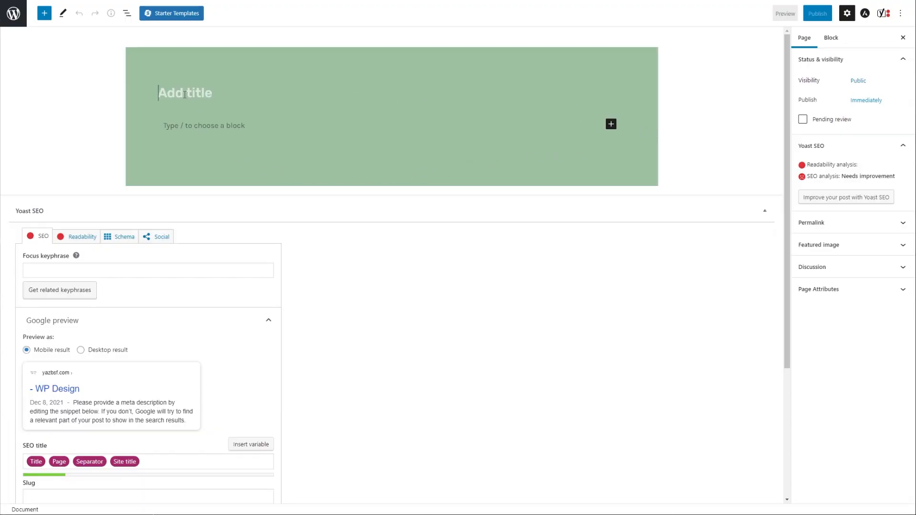
Open the Starter Templates library and browse its full-page templates.
{"action": "left_click", "coordinate": [611, 124]}
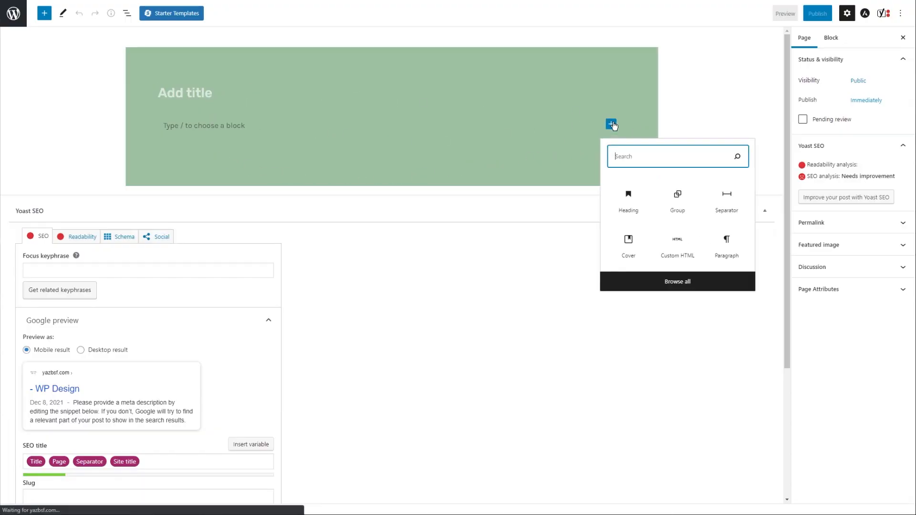
{"action": "left_click", "coordinate": [205, 43]}
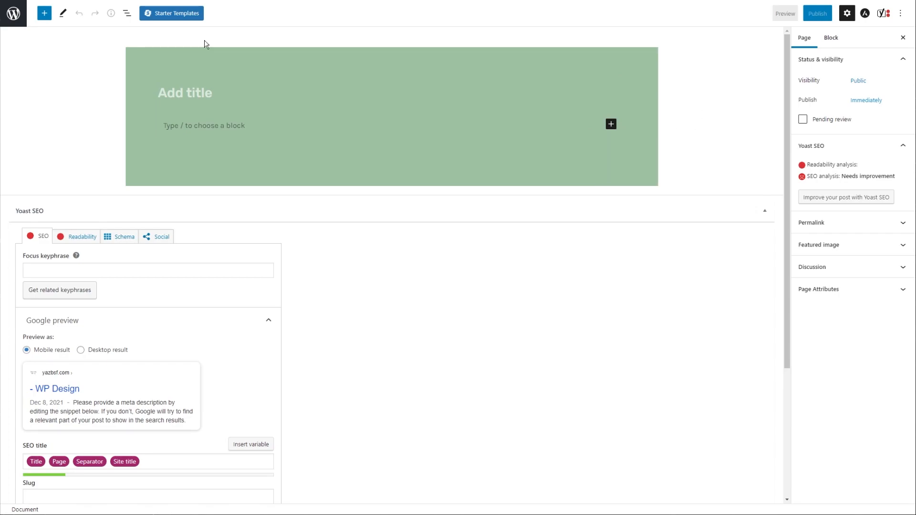
{"action": "left_click", "coordinate": [198, 18]}
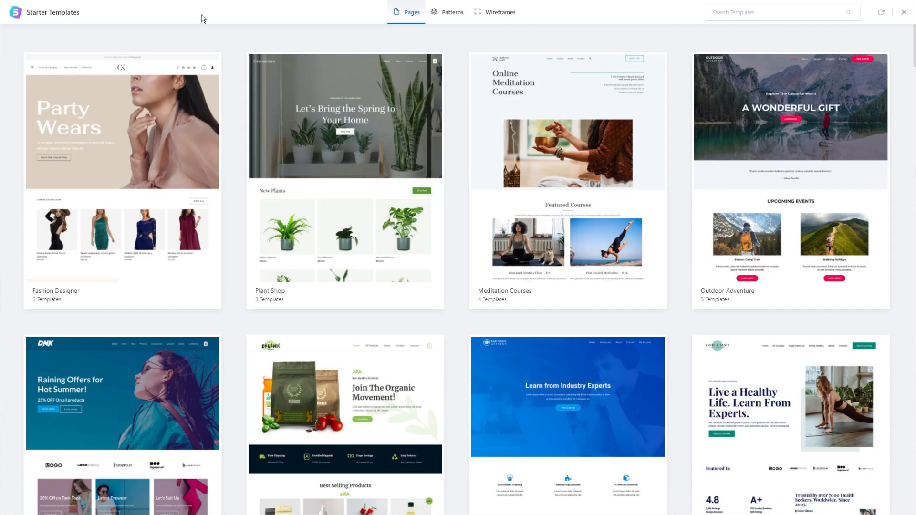
{"action": "scroll", "coordinate": [458, 191], "scroll_direction": "down", "scroll_amount": 10}
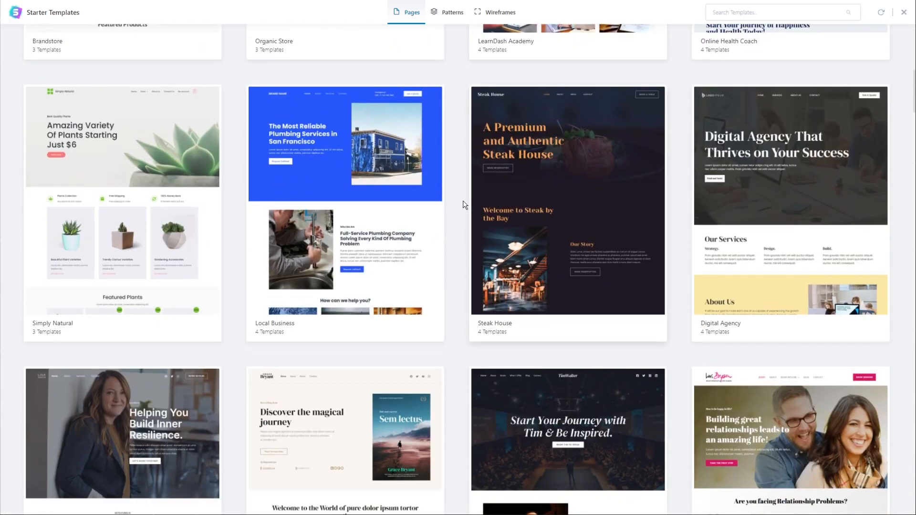
{"action": "scroll", "coordinate": [463, 210], "scroll_direction": "down", "scroll_amount": 4}
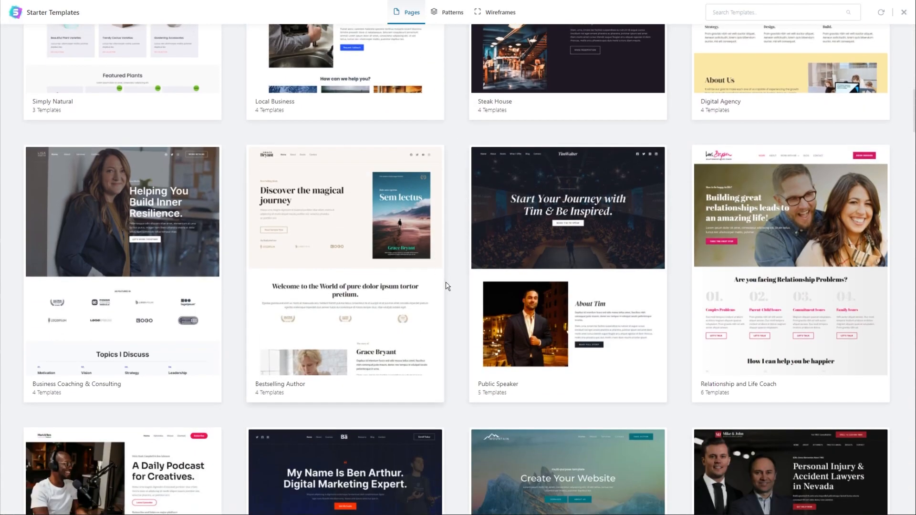
{"action": "scroll", "coordinate": [445, 282], "scroll_direction": "up", "scroll_amount": 7}
{"action": "scroll", "coordinate": [451, 282], "scroll_direction": "up", "scroll_amount": 7}
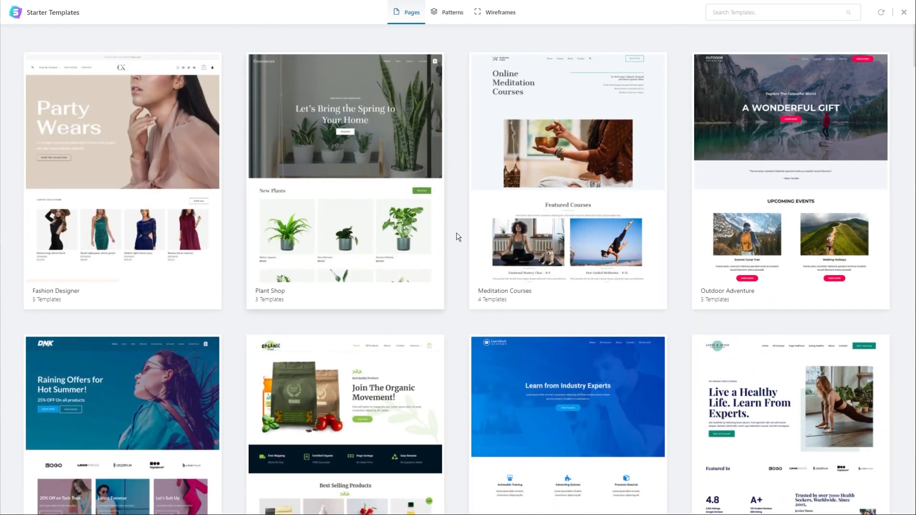
Browse the Starter Templates pattern designs.
{"action": "left_click", "coordinate": [447, 19]}
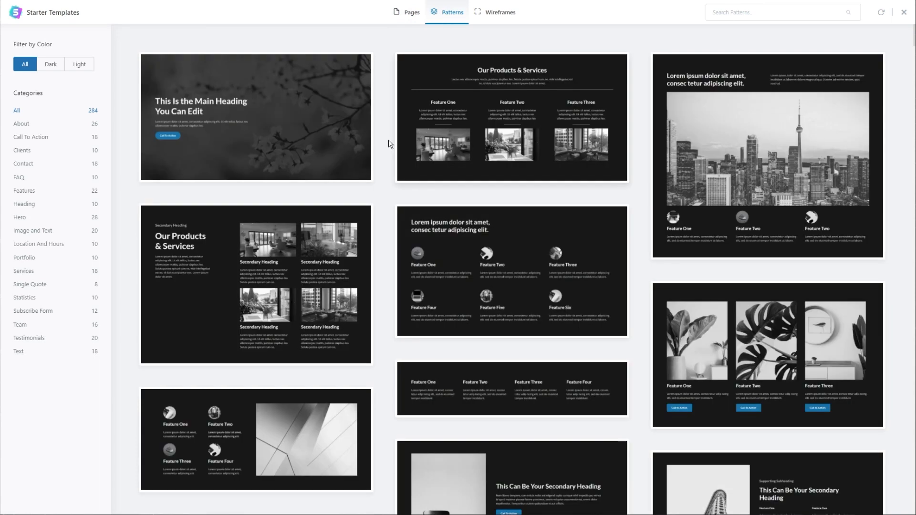
{"action": "scroll", "coordinate": [389, 144], "scroll_direction": "down", "scroll_amount": 7}
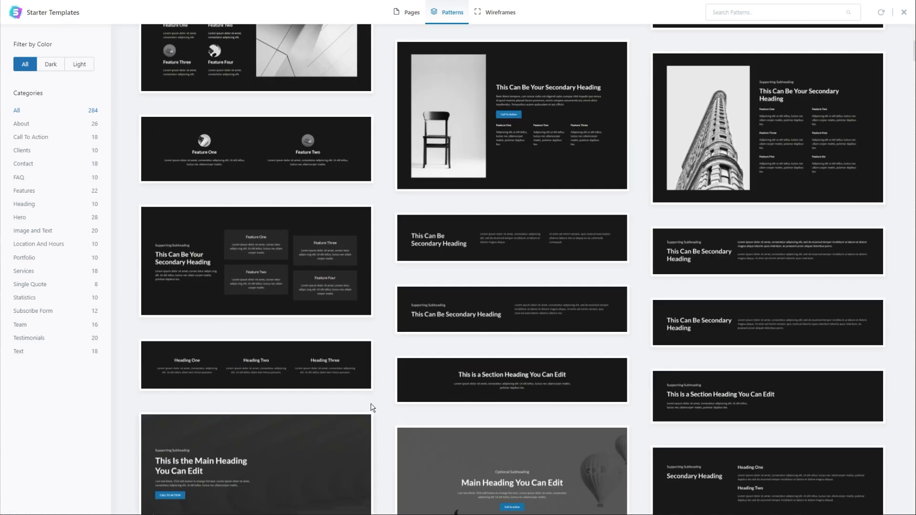
{"action": "scroll", "coordinate": [377, 406], "scroll_direction": "down", "scroll_amount": 2}
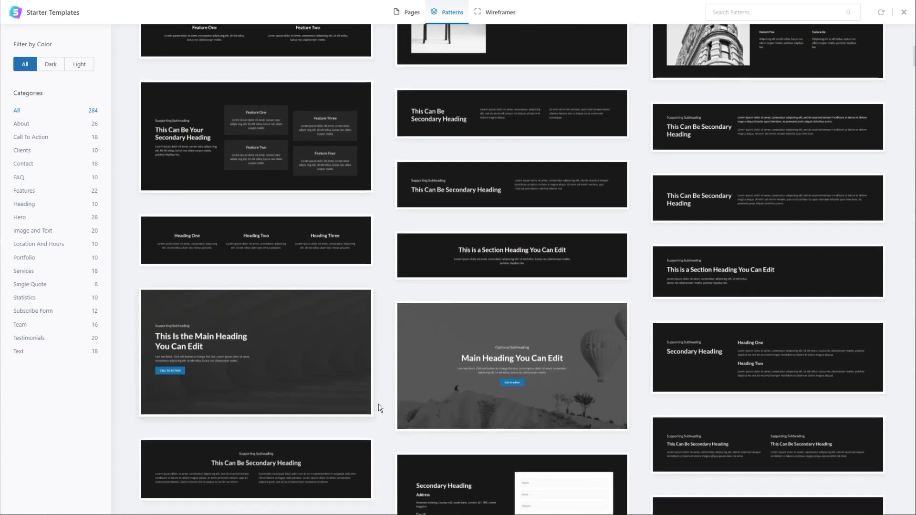
{"action": "scroll", "coordinate": [378, 405], "scroll_direction": "up", "scroll_amount": 9}
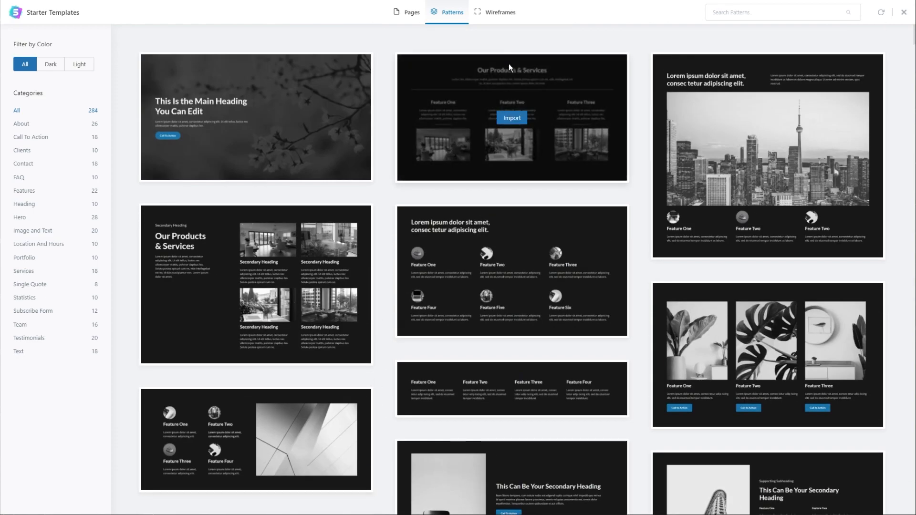
Switch to Wireframes and search 'por' to narrow them to portfolio gallery layouts.
{"action": "left_click", "coordinate": [503, 17]}
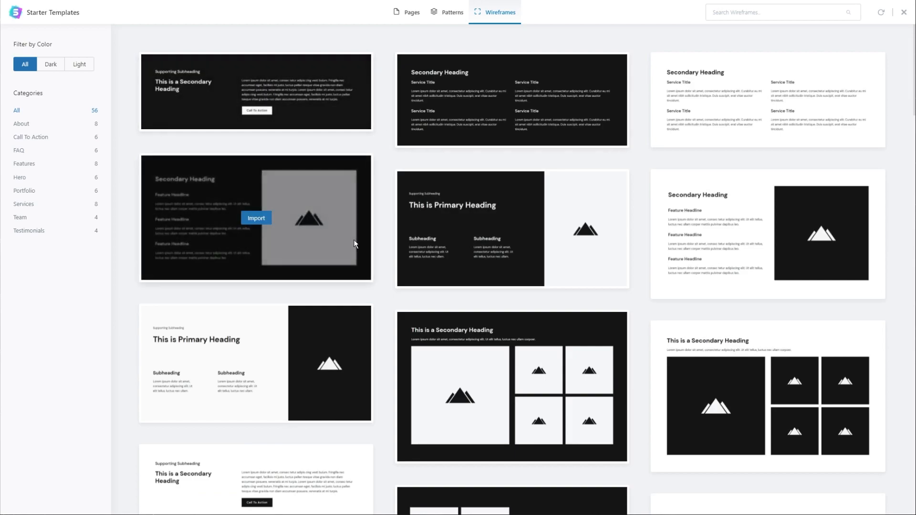
{"action": "scroll", "coordinate": [385, 215], "scroll_direction": "down", "scroll_amount": 2}
{"action": "scroll", "coordinate": [385, 214], "scroll_direction": "down", "scroll_amount": 3}
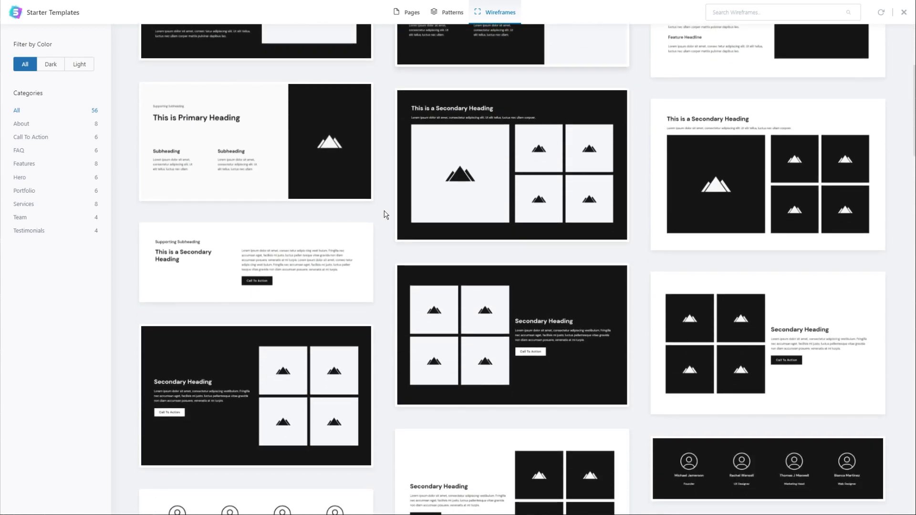
{"action": "scroll", "coordinate": [386, 215], "scroll_direction": "down", "scroll_amount": 2}
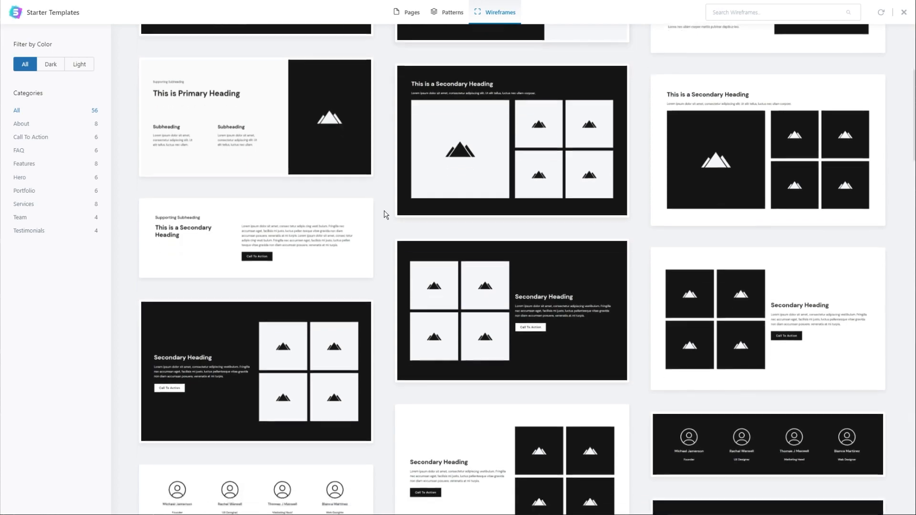
{"action": "scroll", "coordinate": [639, 286], "scroll_direction": "down", "scroll_amount": 8}
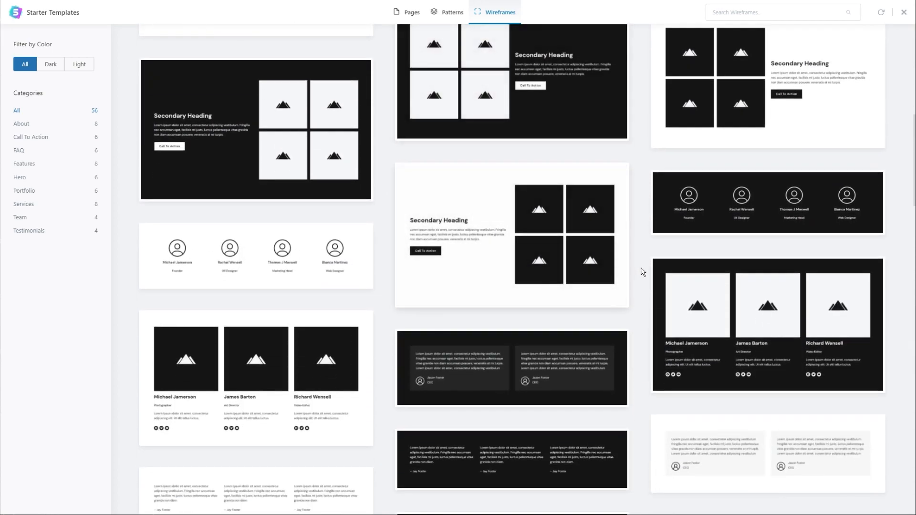
{"action": "scroll", "coordinate": [639, 289], "scroll_direction": "up", "scroll_amount": 14}
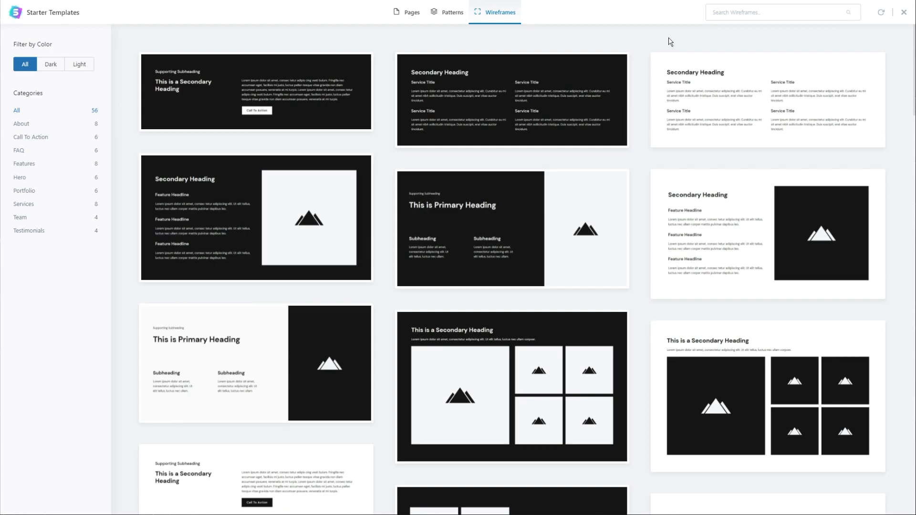
{"action": "left_click", "coordinate": [744, 14]}
{"action": "type", "text": "portfo"}
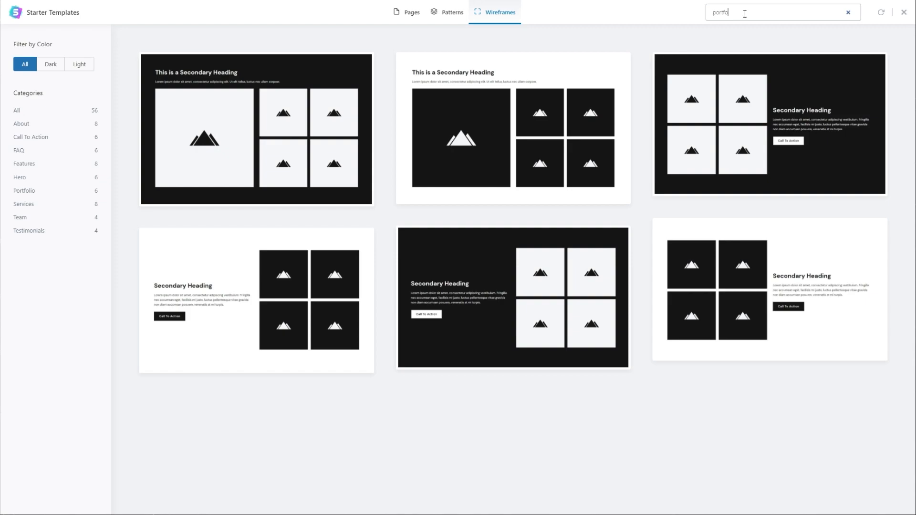
{"action": "mouse_move", "coordinate": [326, 98]}
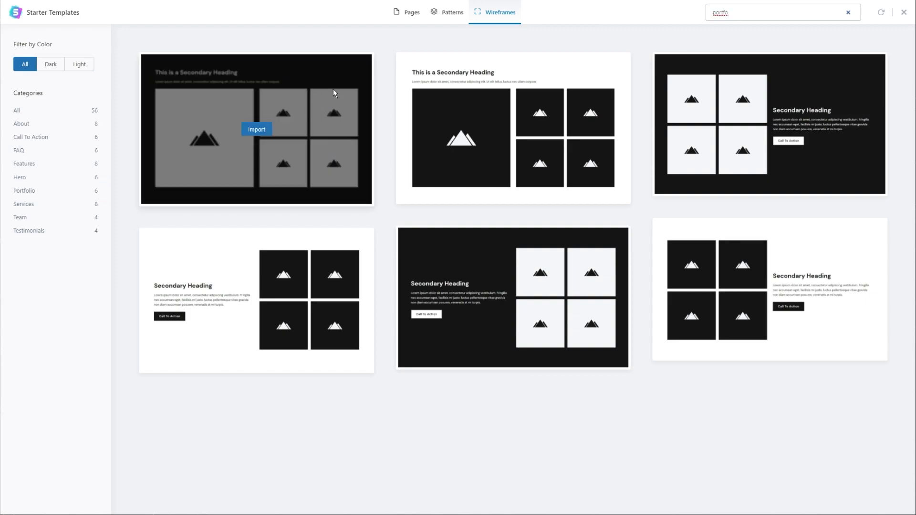
{"action": "mouse_move", "coordinate": [462, 125]}
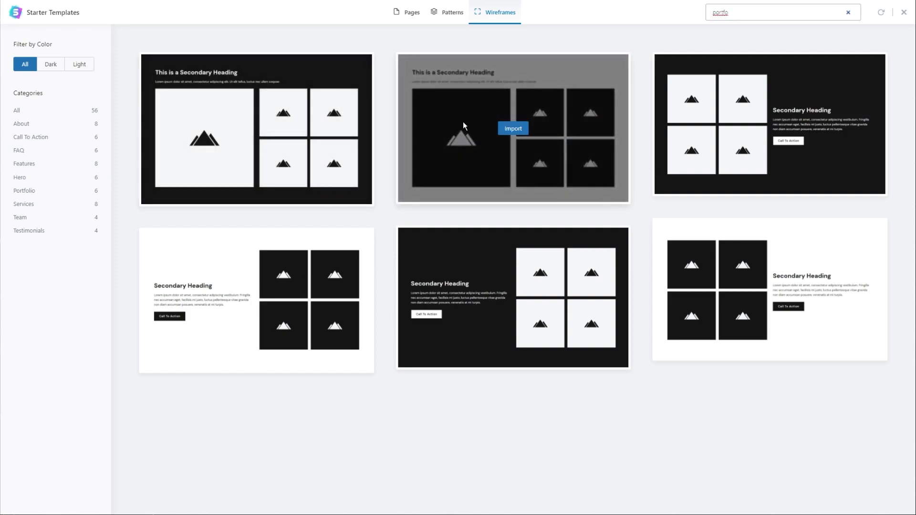
Import the second gallery wireframe, set its group to full width, and reopen Starter Templates.
{"action": "left_click", "coordinate": [514, 129]}
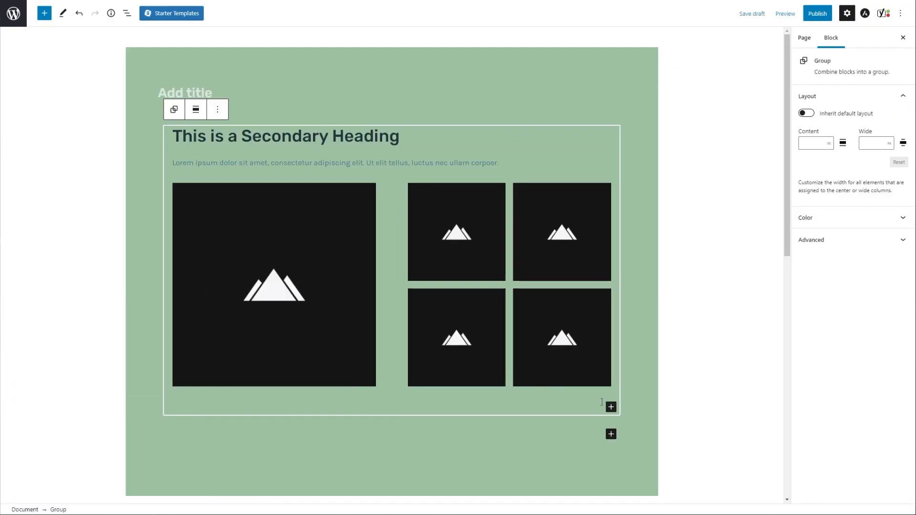
{"action": "left_click", "coordinate": [196, 110]}
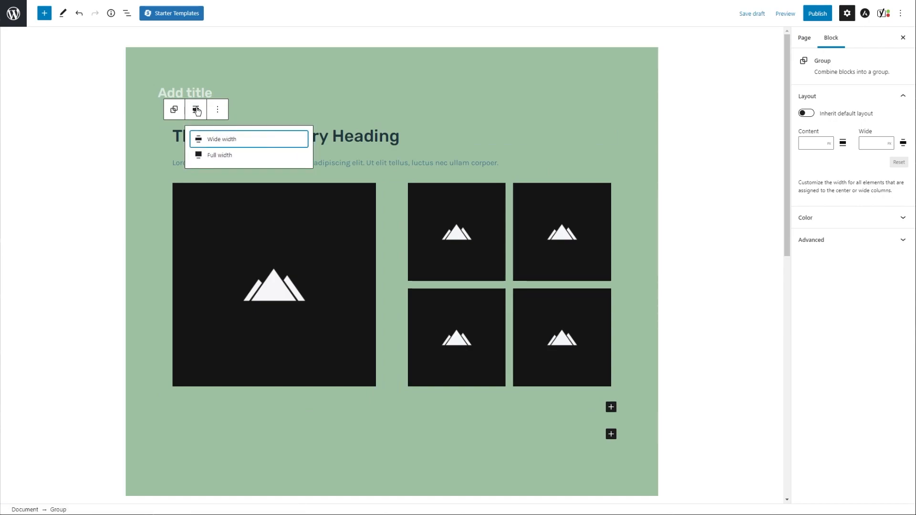
{"action": "left_click", "coordinate": [219, 155]}
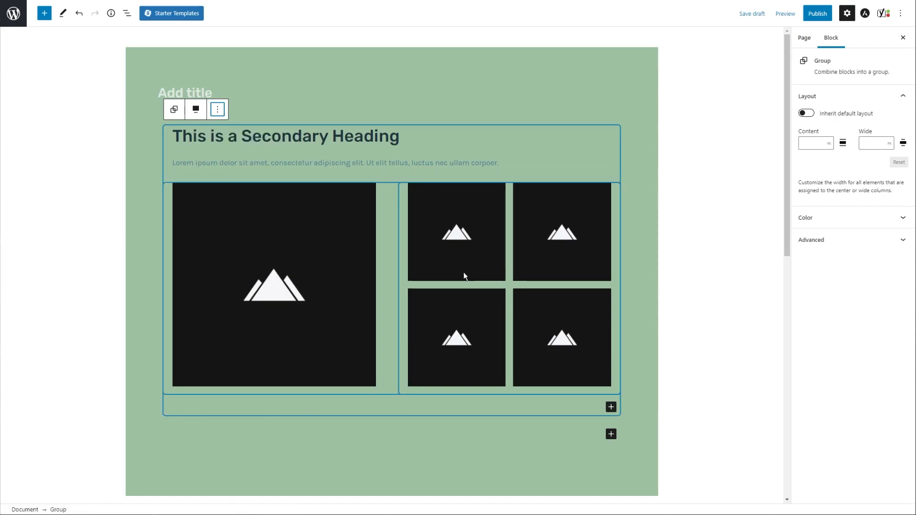
{"action": "left_click", "coordinate": [347, 164]}
{"action": "left_click", "coordinate": [390, 138]}
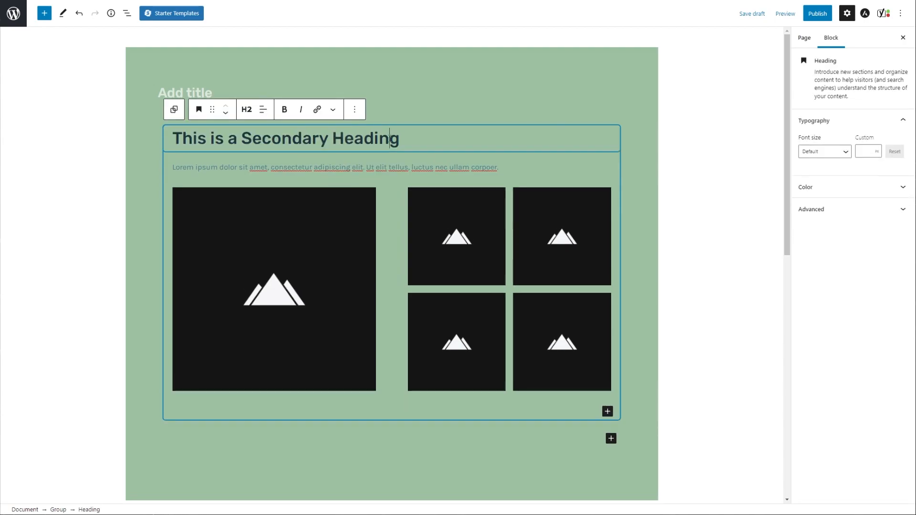
{"action": "left_click", "coordinate": [344, 247]}
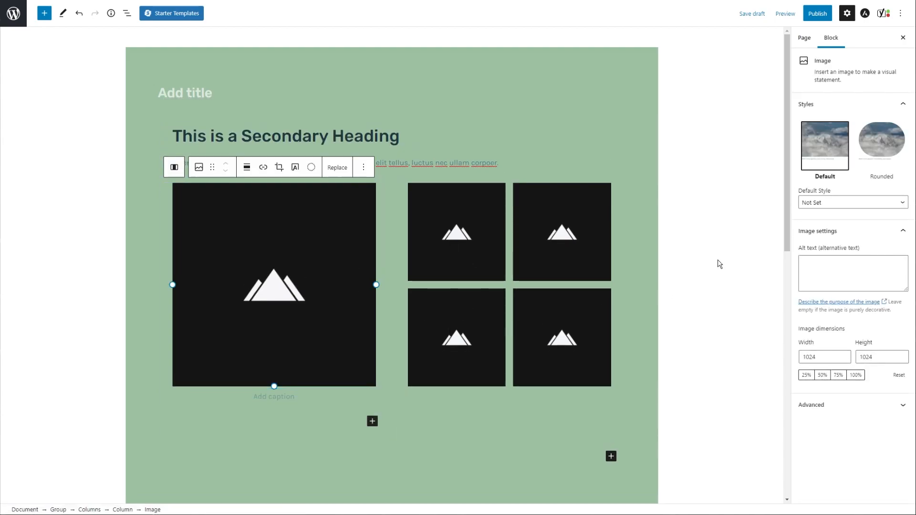
{"action": "left_click", "coordinate": [191, 13]}
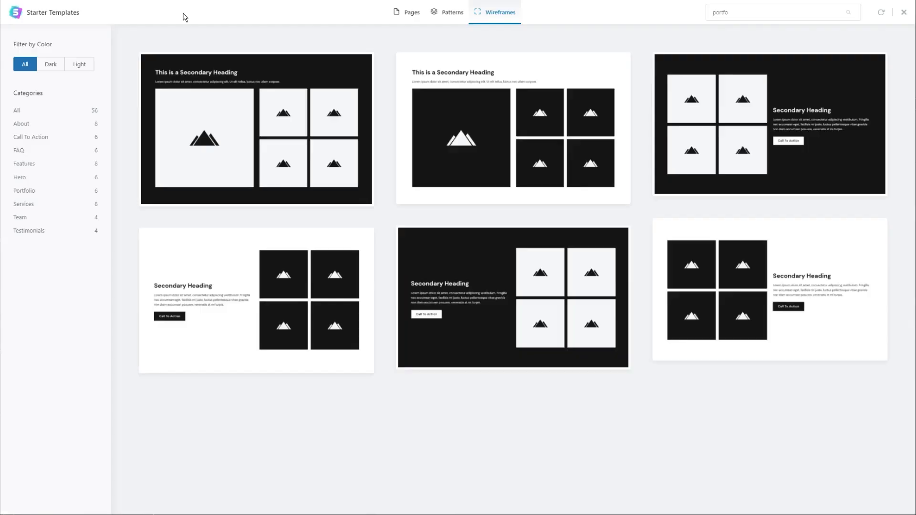
Import the Online Health Coach About page template into the page.
{"action": "left_click", "coordinate": [397, 25]}
{"action": "scroll", "coordinate": [423, 204], "scroll_direction": "down", "scroll_amount": 5}
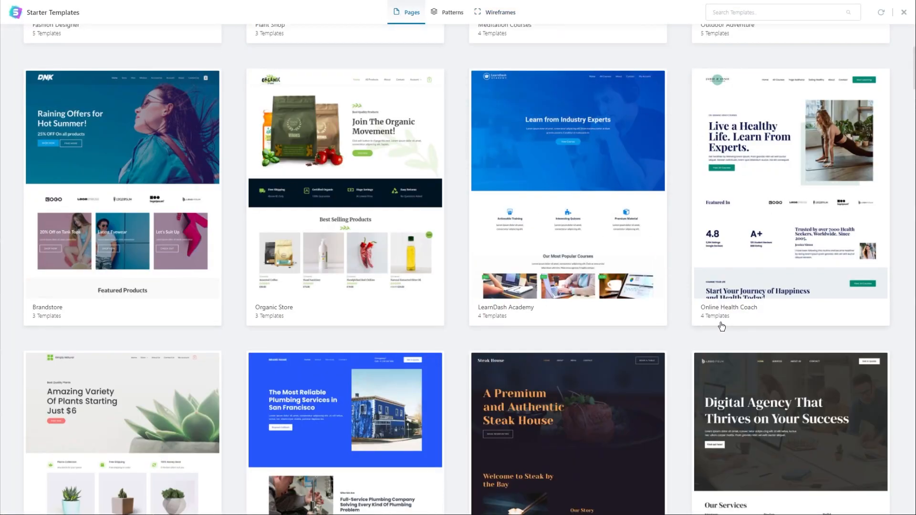
{"action": "left_click", "coordinate": [752, 232]}
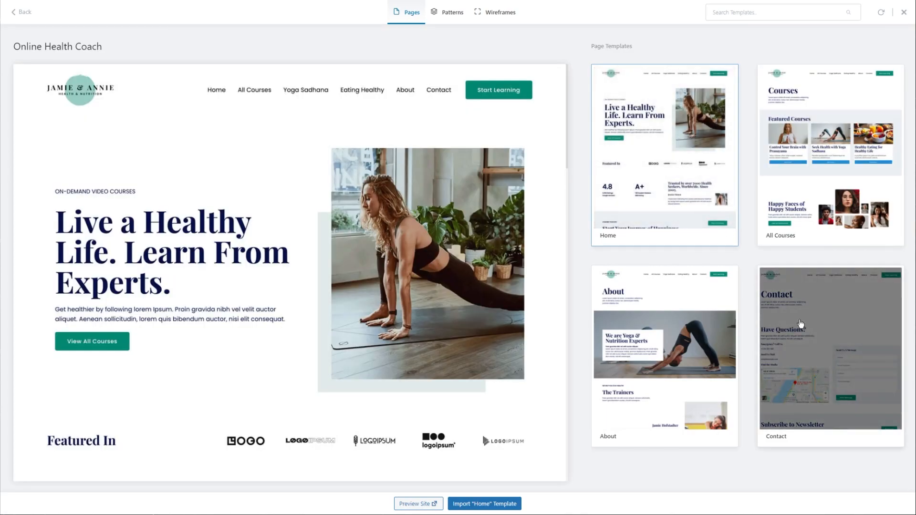
{"action": "left_click", "coordinate": [661, 320]}
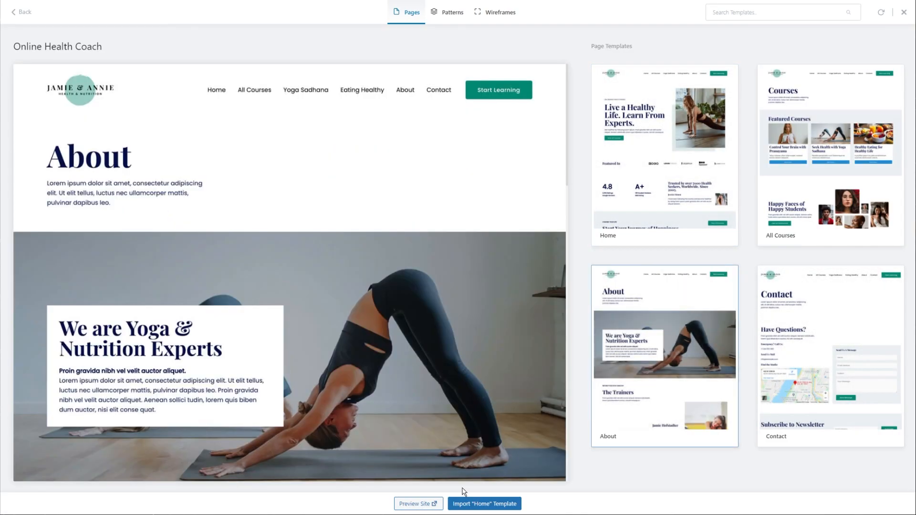
{"action": "left_click", "coordinate": [462, 503]}
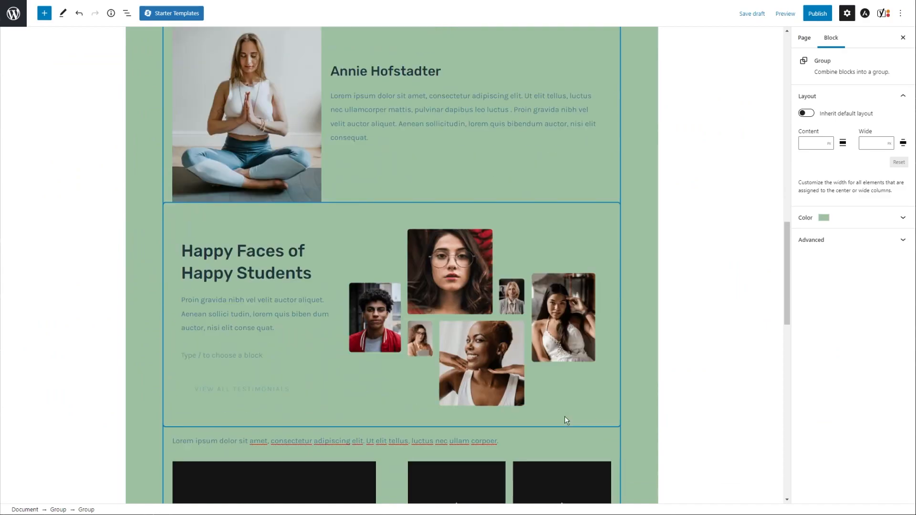
{"action": "scroll", "coordinate": [337, 180], "scroll_direction": "down", "scroll_amount": 12}
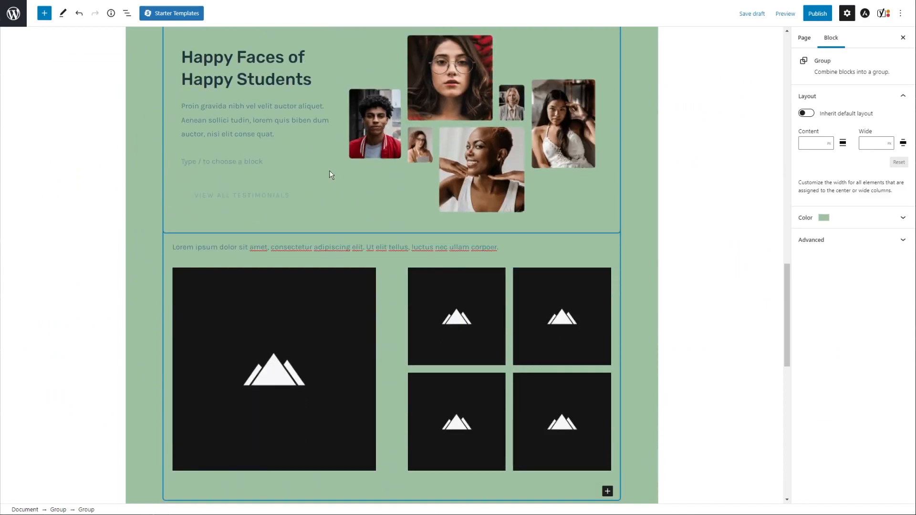
{"action": "scroll", "coordinate": [503, 258], "scroll_direction": "up", "scroll_amount": 6}
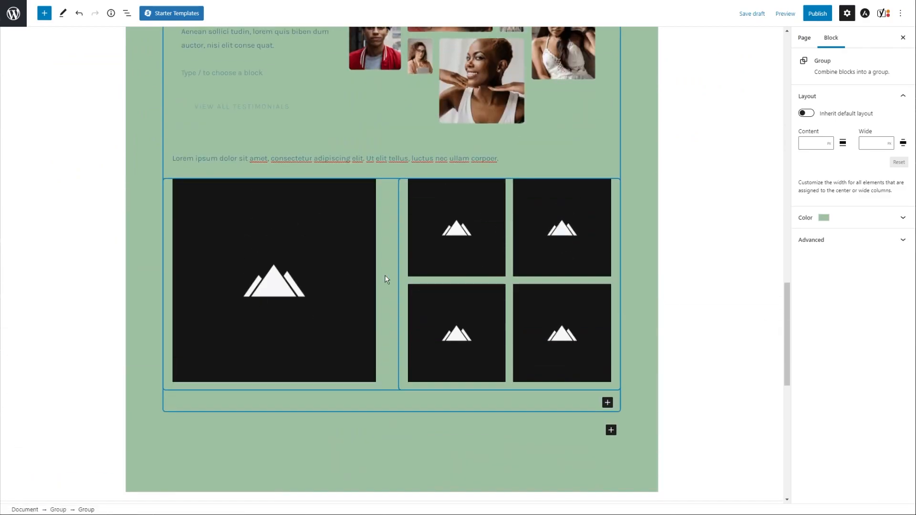
Delete the image Columns block and the leftover lorem ipsum Paragraph through List view.
{"action": "left_click", "coordinate": [171, 400]}
{"action": "left_click", "coordinate": [127, 13]}
{"action": "left_click", "coordinate": [70, 417]}
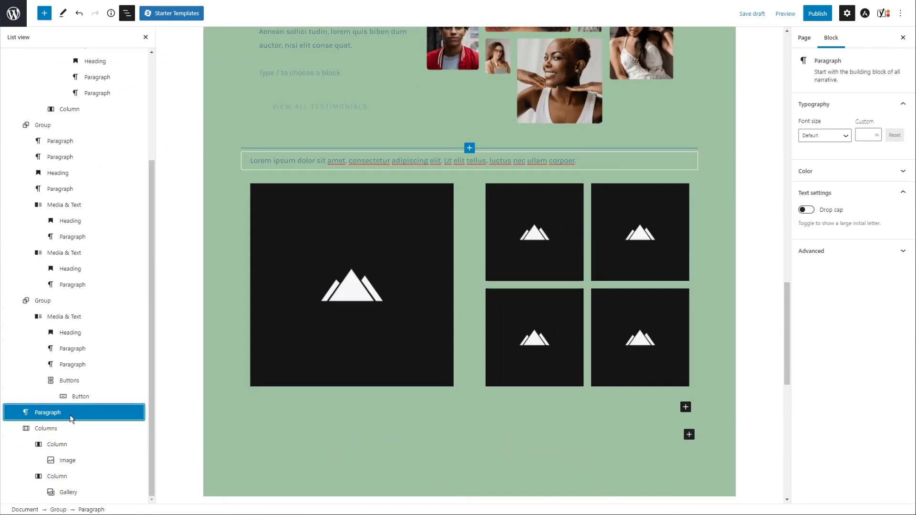
{"action": "left_click", "coordinate": [74, 429]}
{"action": "key", "text": "Delete"}
{"action": "double_click", "coordinate": [410, 160]}
{"action": "left_click", "coordinate": [414, 138]}
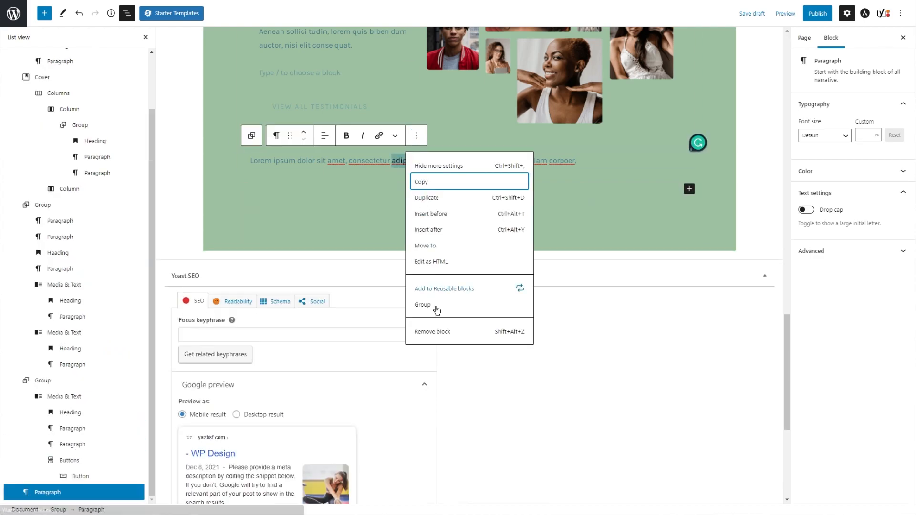
{"action": "left_click", "coordinate": [434, 329]}
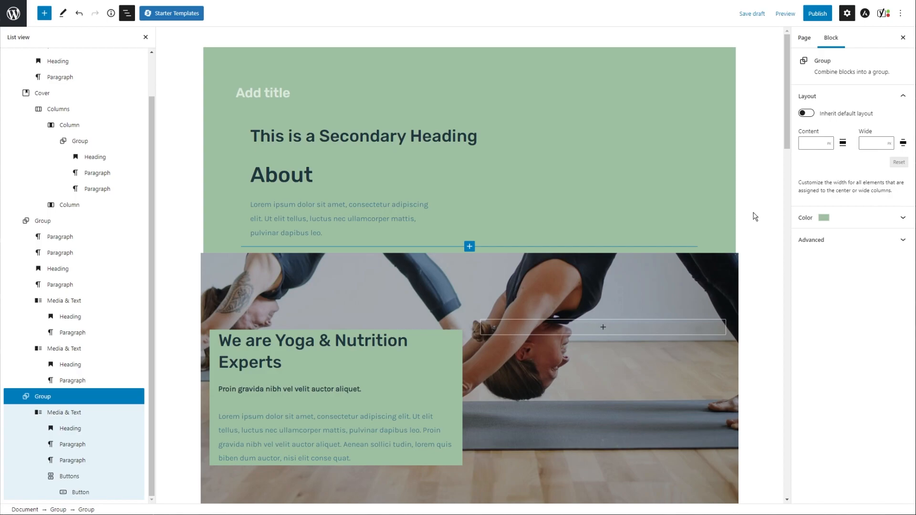
Scroll through the yoga, trainers and testimonials sections, then exit via the WordPress logo.
{"action": "scroll", "coordinate": [753, 214], "scroll_direction": "down", "scroll_amount": 4}
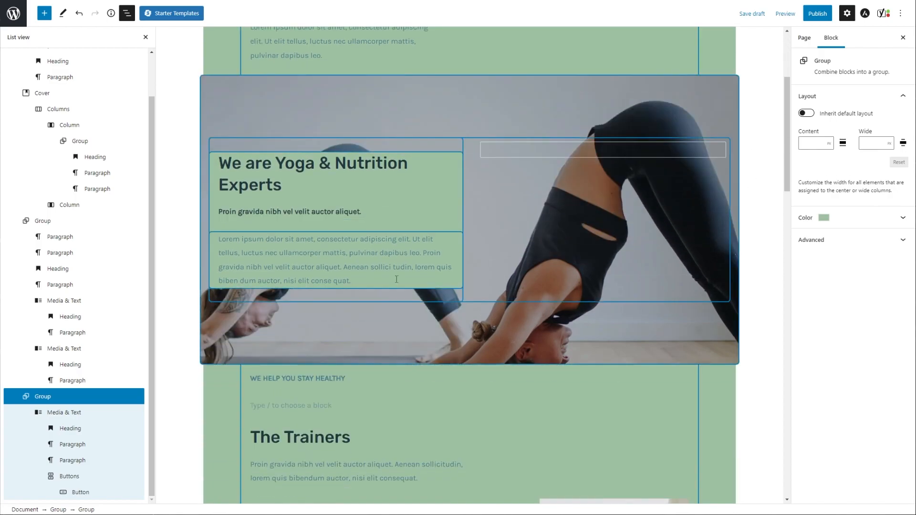
{"action": "scroll", "coordinate": [514, 307], "scroll_direction": "down", "scroll_amount": 5}
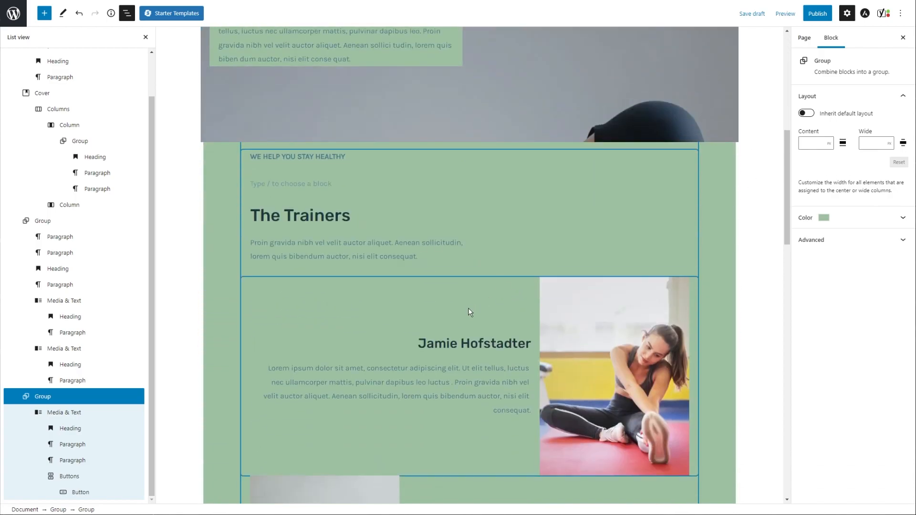
{"action": "scroll", "coordinate": [468, 308], "scroll_direction": "down", "scroll_amount": 10}
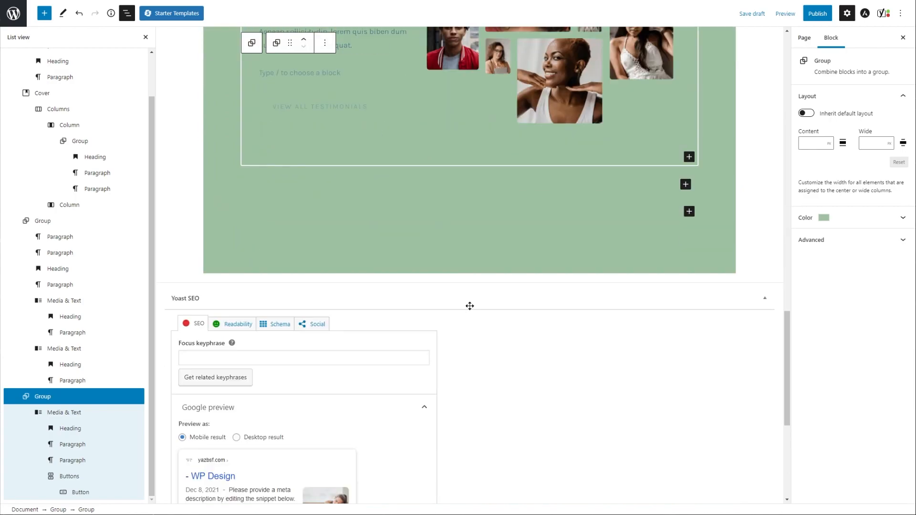
{"action": "left_click", "coordinate": [13, 13]}
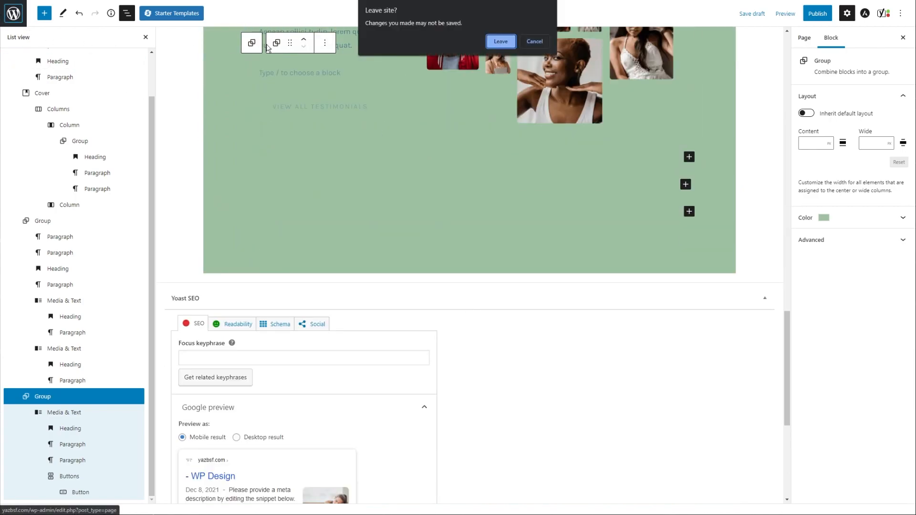
Discard the unsaved page changes and go to the Posts list.
{"action": "left_click", "coordinate": [488, 42]}
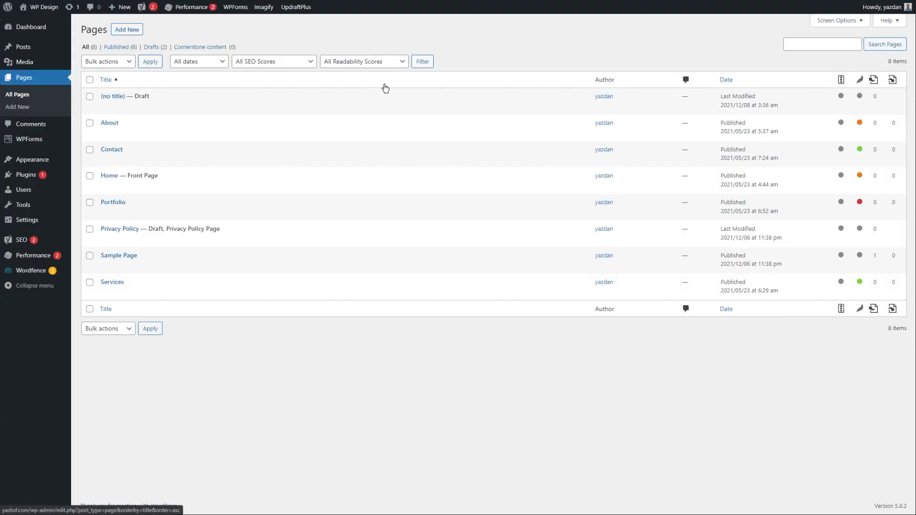
{"action": "left_click", "coordinate": [22, 47]}
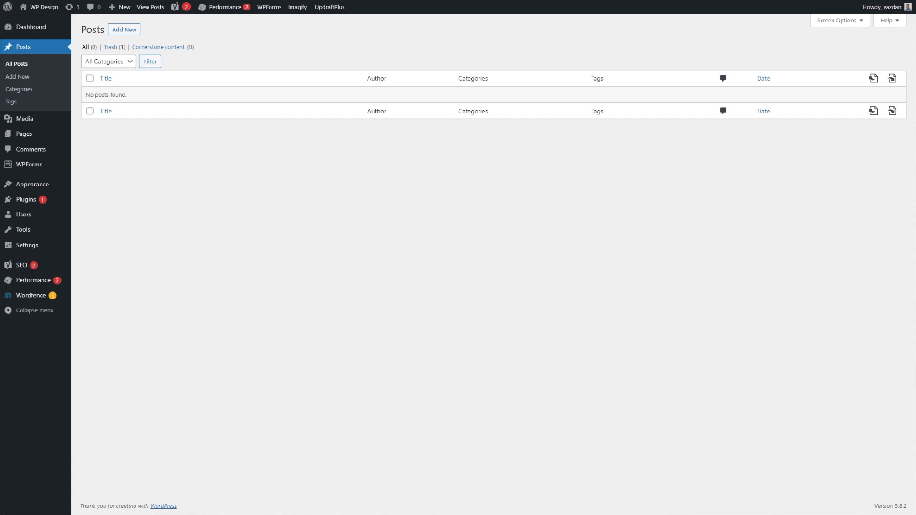
Start a new post titled 'Hello Demo' whose paragraph repeats the UI/UX sentence three times.
{"action": "left_click", "coordinate": [132, 36]}
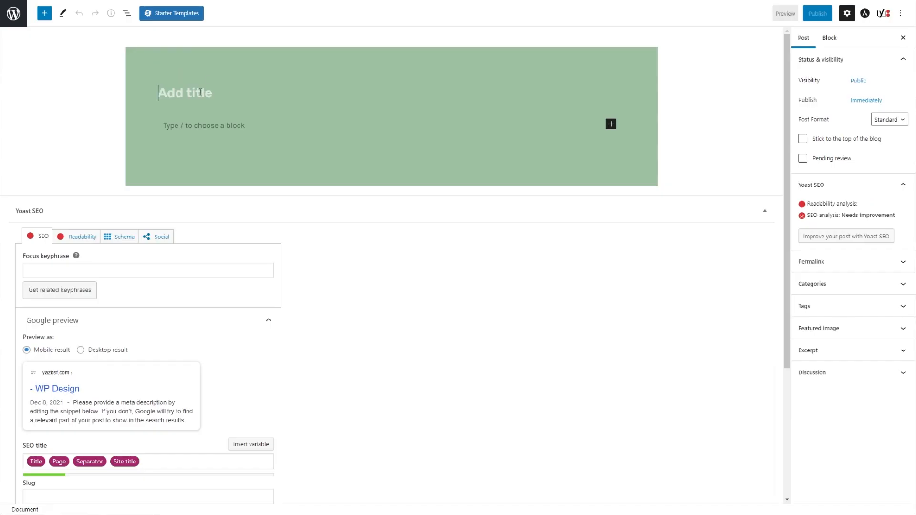
{"action": "type", "text": "Hello Demo"}
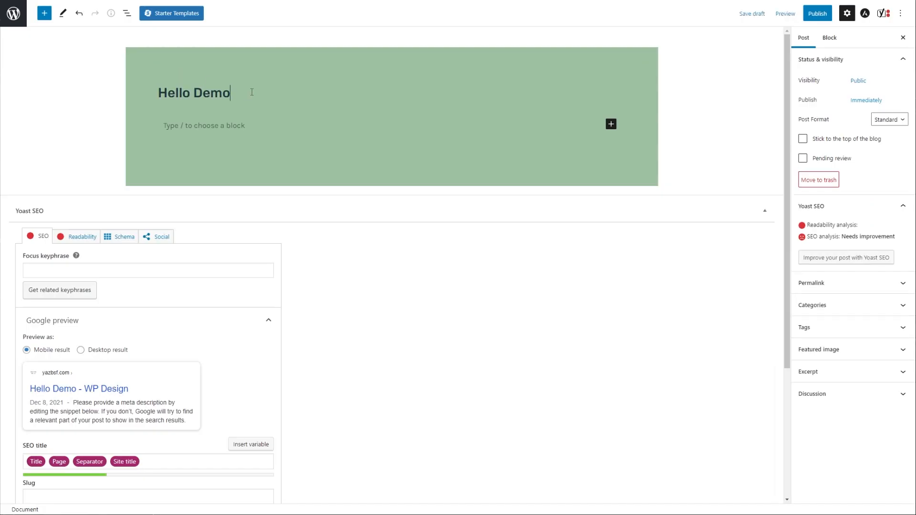
{"action": "left_click", "coordinate": [199, 129]}
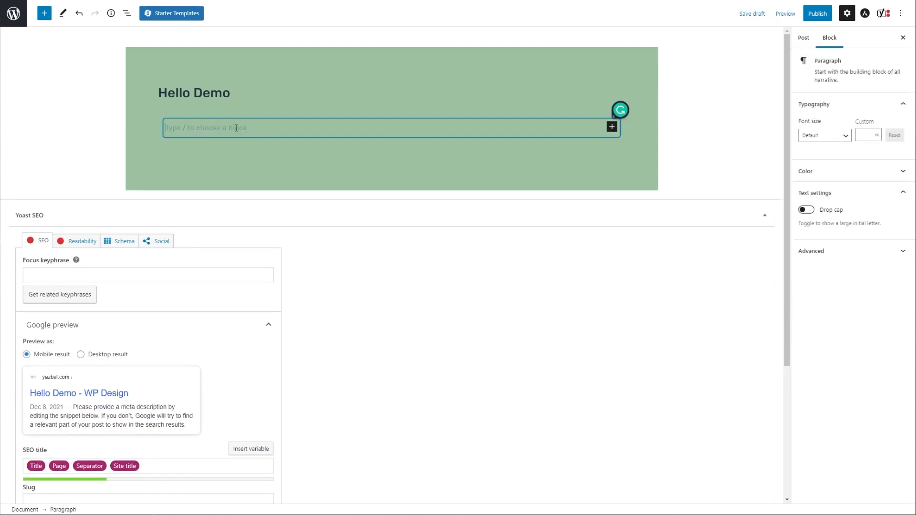
{"action": "key", "text": "super+v"}
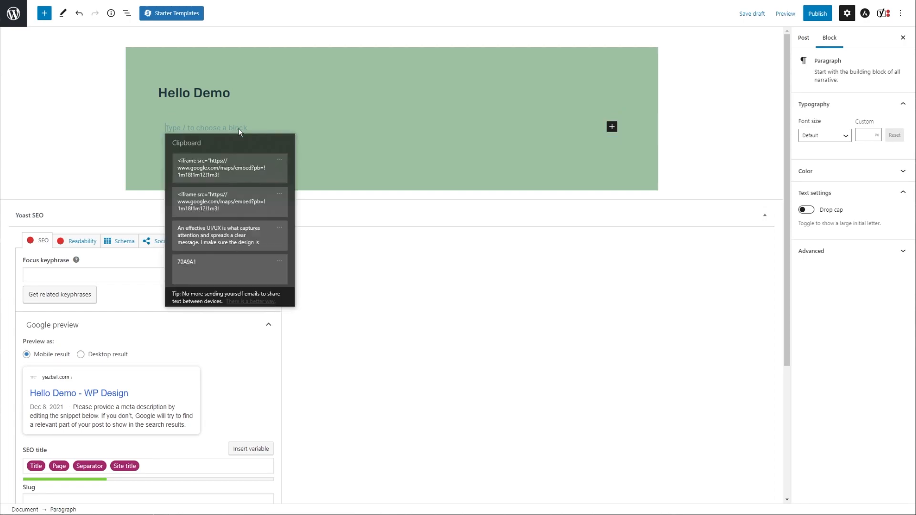
{"action": "left_click", "coordinate": [230, 237]}
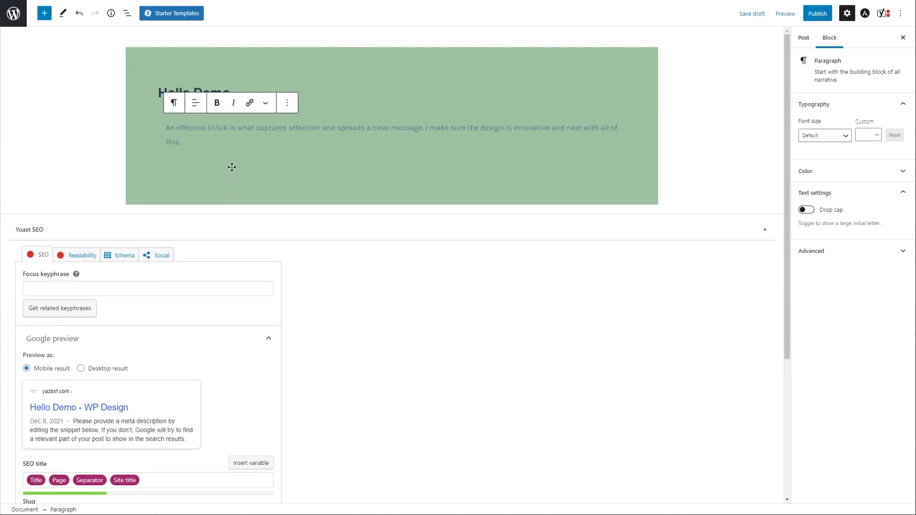
{"action": "type", "text": "An effective UI/UX is what captures attention and spreads a clear message. I make sure the design is innovative and neat with all of this."}
{"action": "type", "text": "An effective UI/UX is what captures attention and spreads a clear message. I make sure the design is innovative and neat with all of this."}
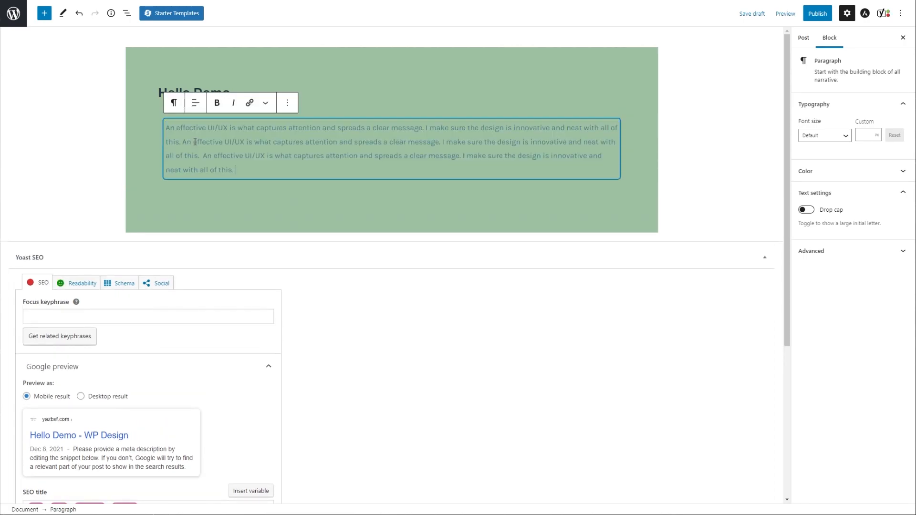
{"action": "type", "text": "An effective UI/UX is what captures attention and spreads a clear message. I make sure the design is innovative and neat with all of this."}
{"action": "left_click", "coordinate": [317, 267]}
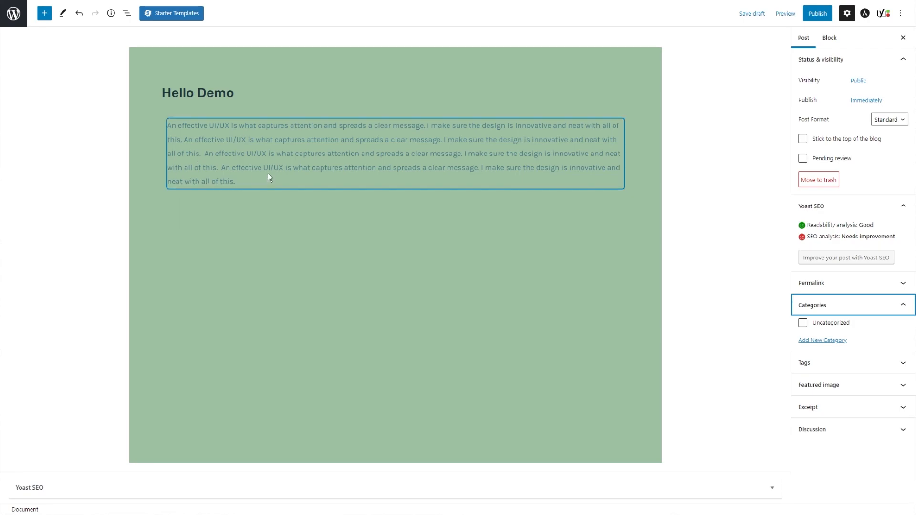
Create the category 'Example' in the Categories panel and assign it to the post.
{"action": "left_click", "coordinate": [820, 344]}
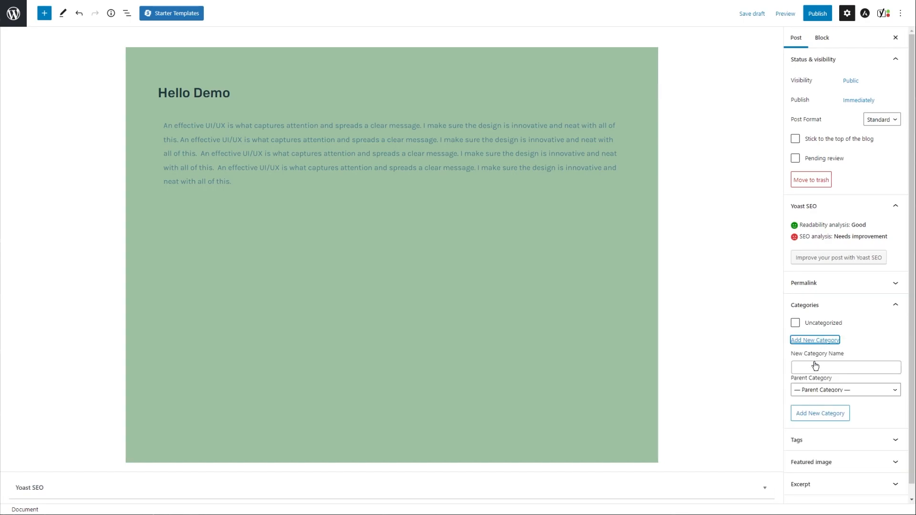
{"action": "left_click", "coordinate": [811, 367]}
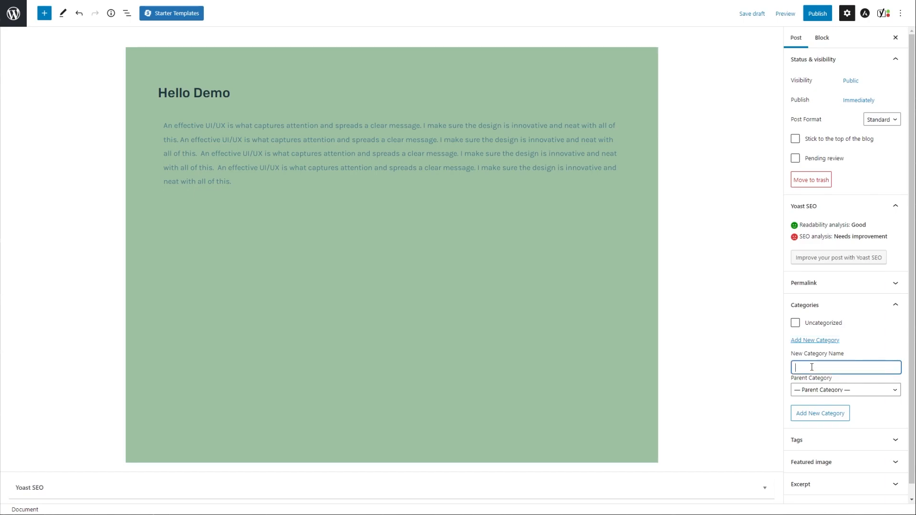
{"action": "type", "text": "Example"}
{"action": "left_click", "coordinate": [836, 415]}
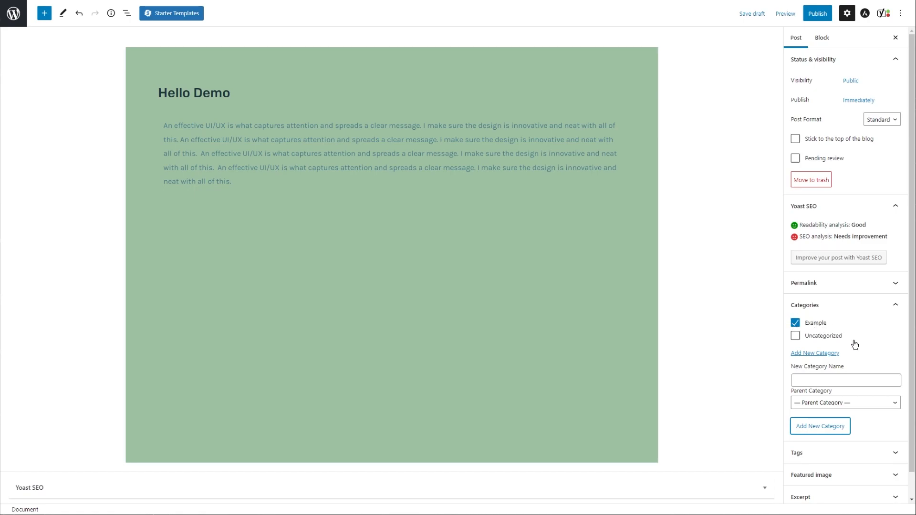
Tag the post with 'web design' and 'wordpress'.
{"action": "scroll", "coordinate": [849, 378], "scroll_direction": "down", "scroll_amount": 1}
{"action": "left_click", "coordinate": [841, 427]}
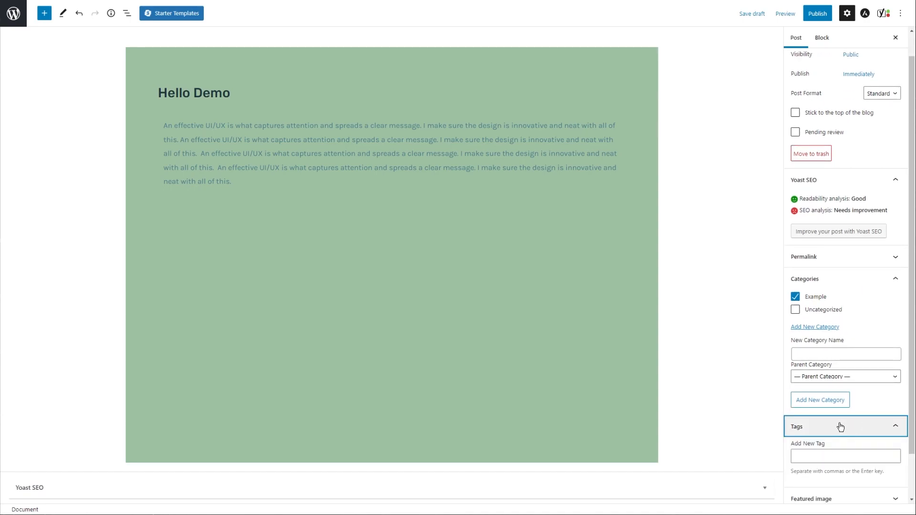
{"action": "scroll", "coordinate": [818, 452], "scroll_direction": "down", "scroll_amount": 2}
{"action": "left_click", "coordinate": [820, 406]}
{"action": "type", "text": "web design"}
{"action": "key", "text": "Return"}
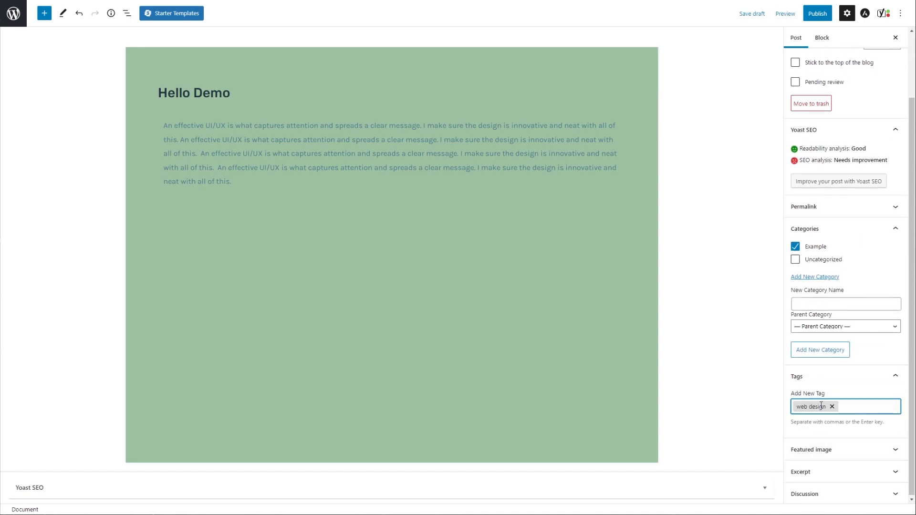
{"action": "type", "text": "wordpress"}
{"action": "key", "text": "Return"}
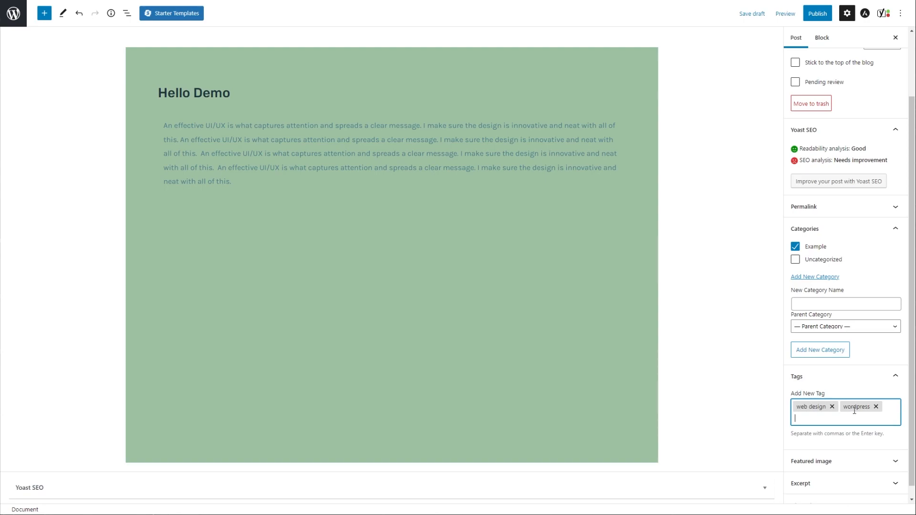
Set the laptop-on-desk photo from the Media Library as the featured image.
{"action": "scroll", "coordinate": [855, 434], "scroll_direction": "down", "scroll_amount": 1}
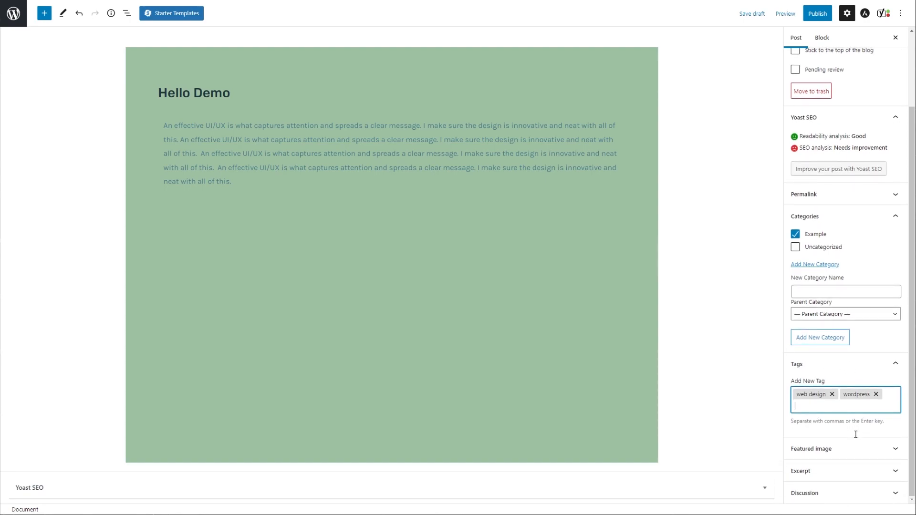
{"action": "left_click", "coordinate": [884, 453]}
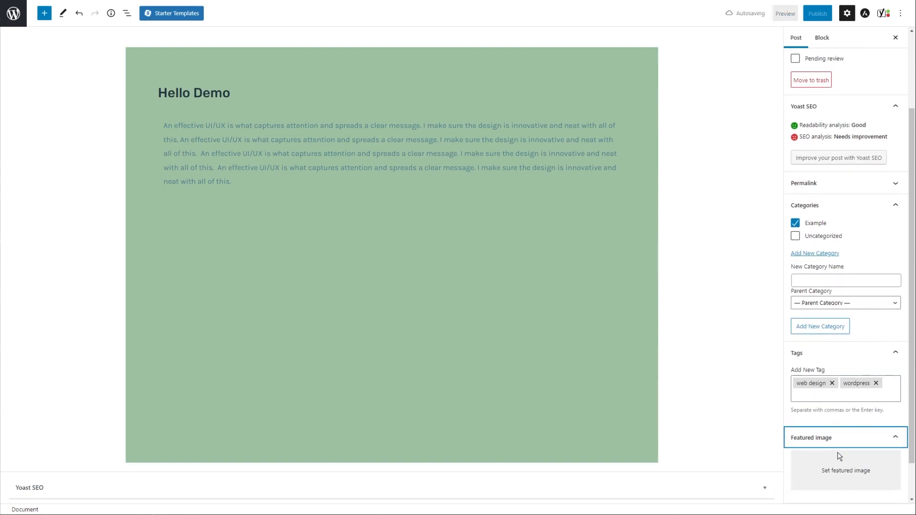
{"action": "left_click", "coordinate": [836, 432]}
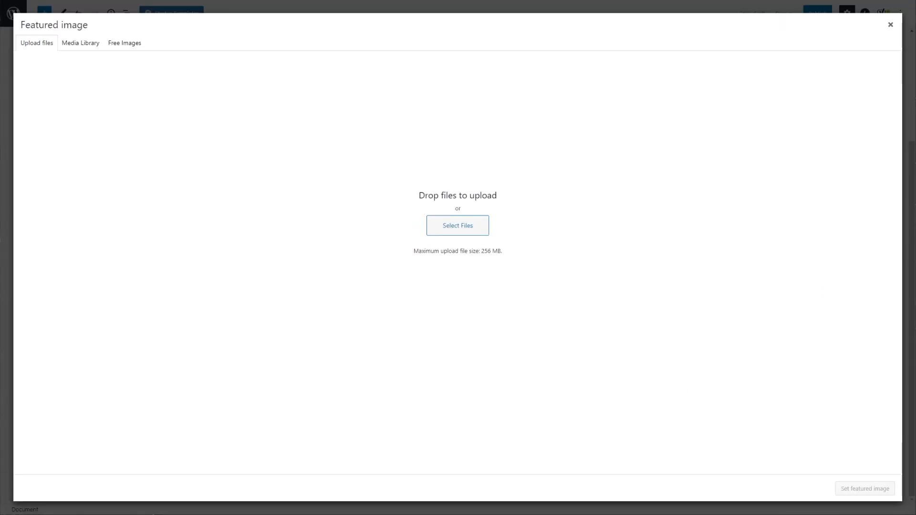
{"action": "left_click", "coordinate": [78, 50]}
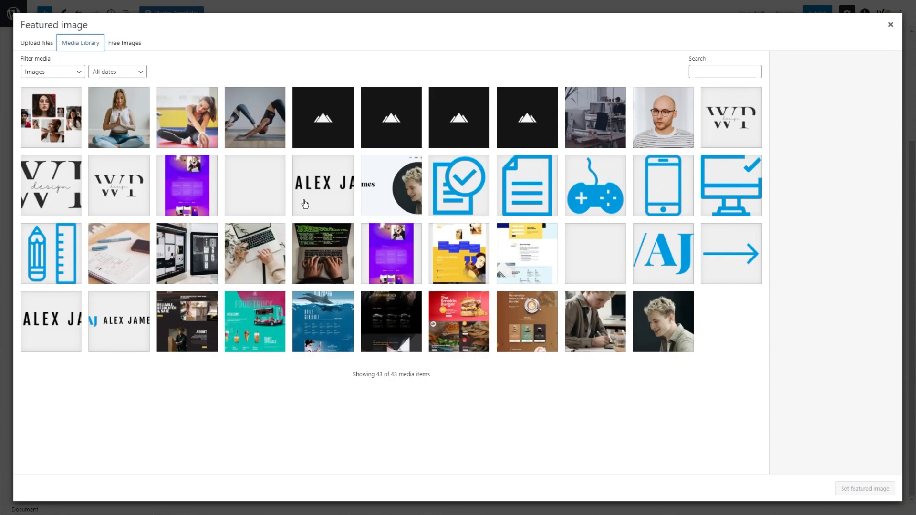
{"action": "left_click", "coordinate": [263, 256]}
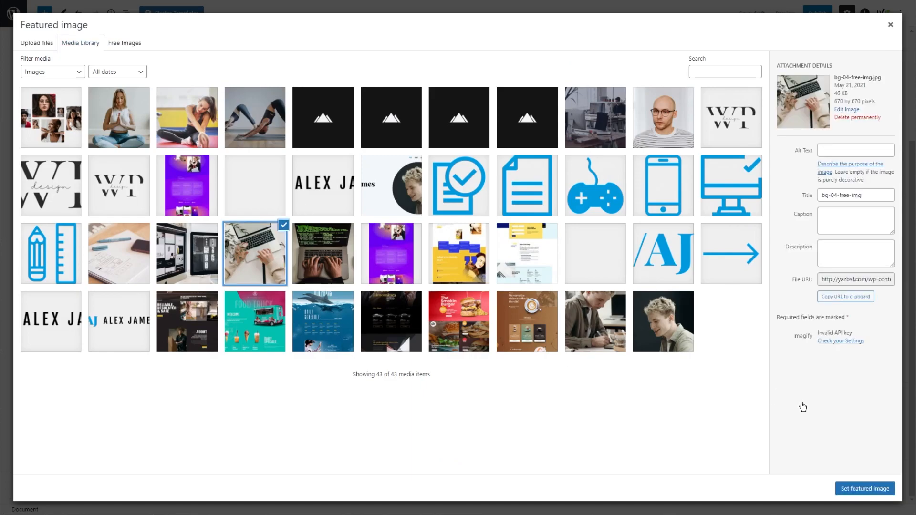
{"action": "left_click", "coordinate": [863, 488]}
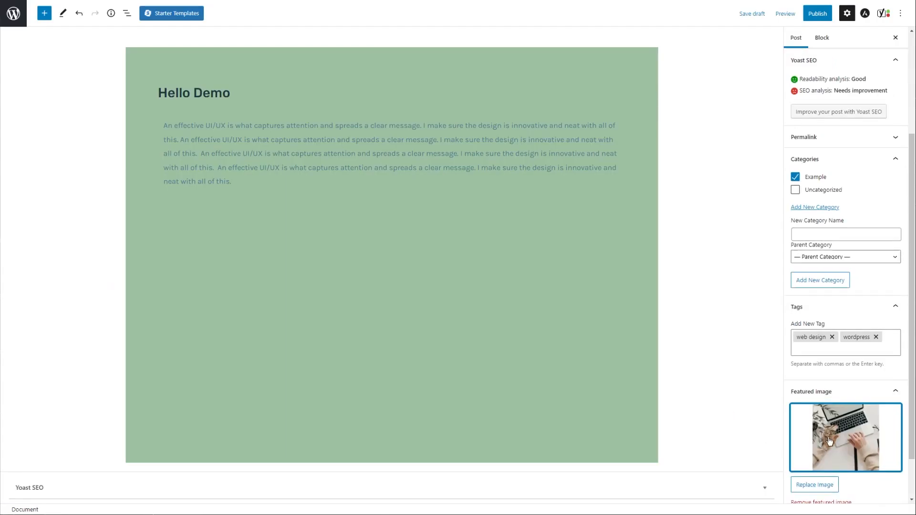
{"action": "left_click", "coordinate": [888, 472]}
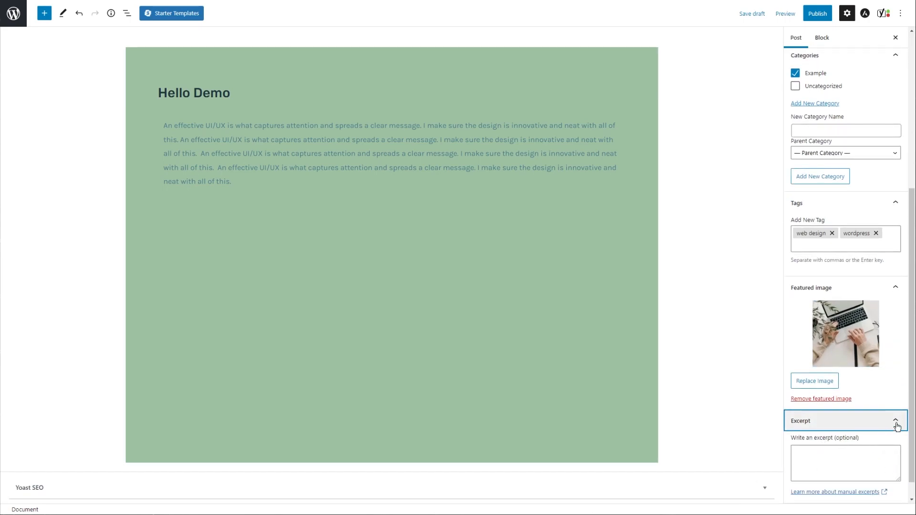
{"action": "scroll", "coordinate": [883, 403], "scroll_direction": "up", "scroll_amount": 5}
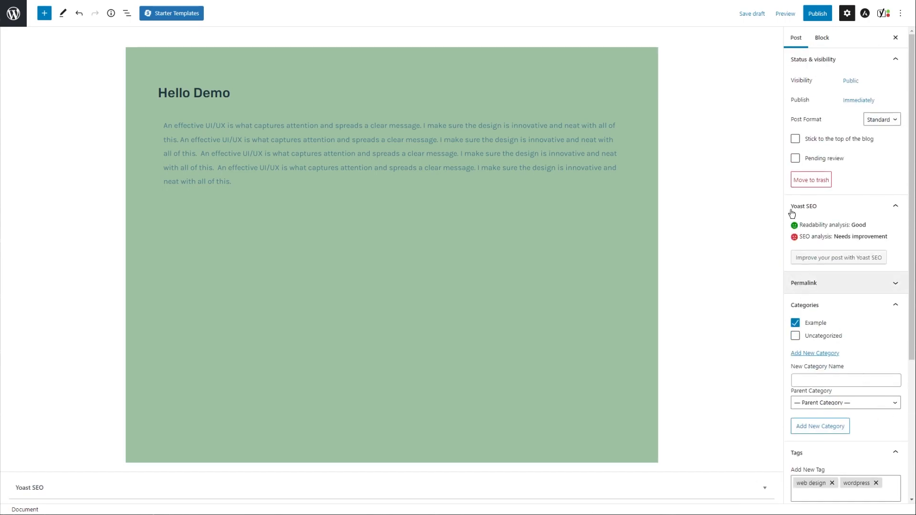
Publish the Hello Demo post and open its live page.
{"action": "left_click", "coordinate": [821, 17]}
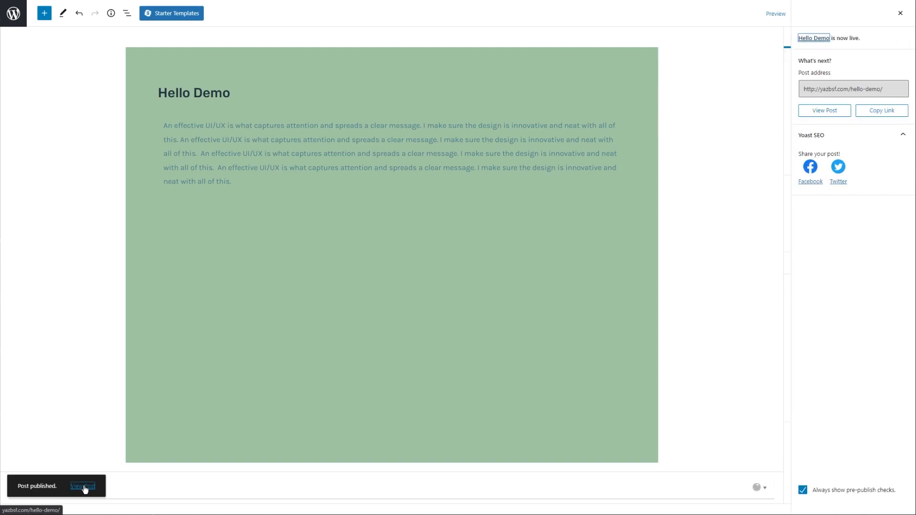
{"action": "left_click", "coordinate": [83, 486]}
{"action": "scroll", "coordinate": [721, 177], "scroll_direction": "down", "scroll_amount": 3}
{"action": "scroll", "coordinate": [232, 223], "scroll_direction": "up", "scroll_amount": 3}
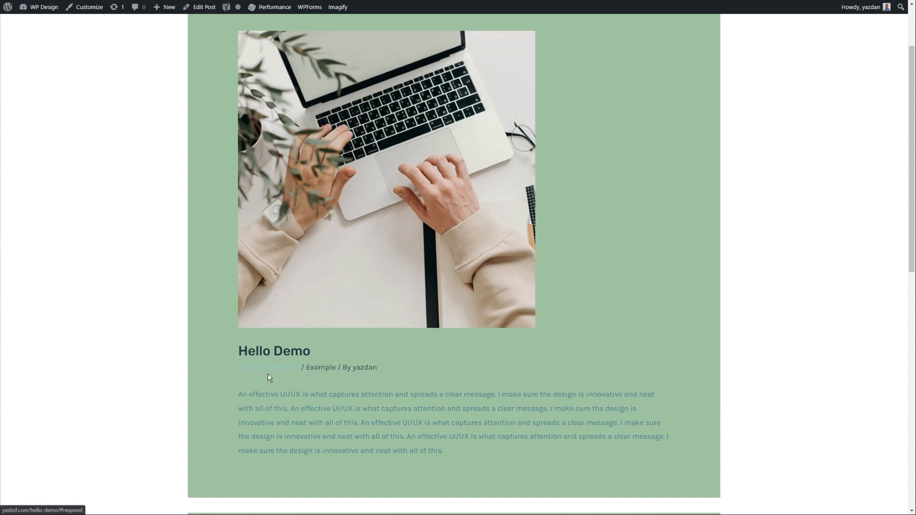
Scroll through the live post, checking the featured image, category and comment box.
{"action": "scroll", "coordinate": [249, 368], "scroll_direction": "down", "scroll_amount": 2}
{"action": "scroll", "coordinate": [448, 361], "scroll_direction": "down", "scroll_amount": 5}
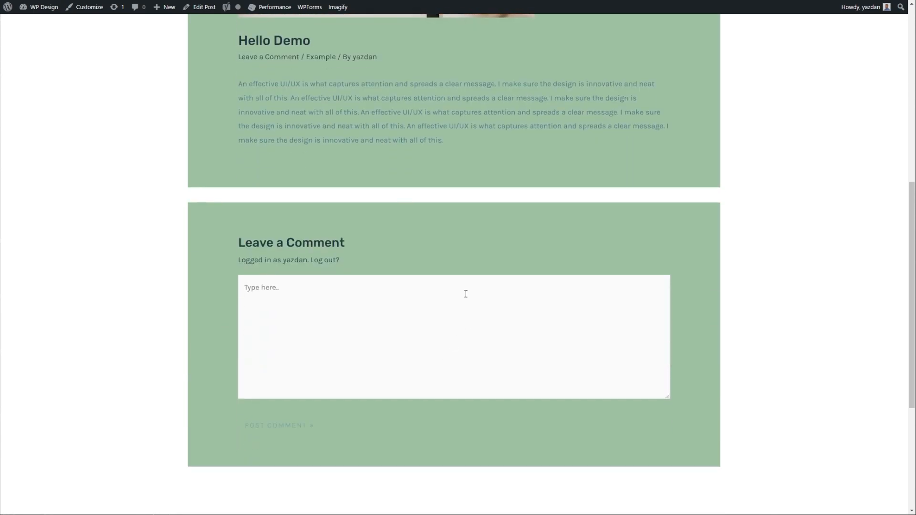
{"action": "left_click", "coordinate": [327, 334]}
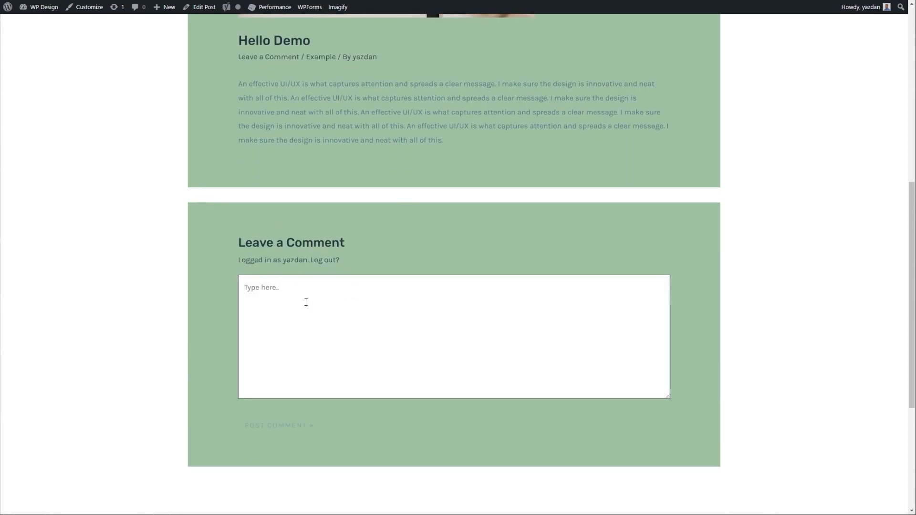
{"action": "scroll", "coordinate": [366, 298], "scroll_direction": "down", "scroll_amount": 4}
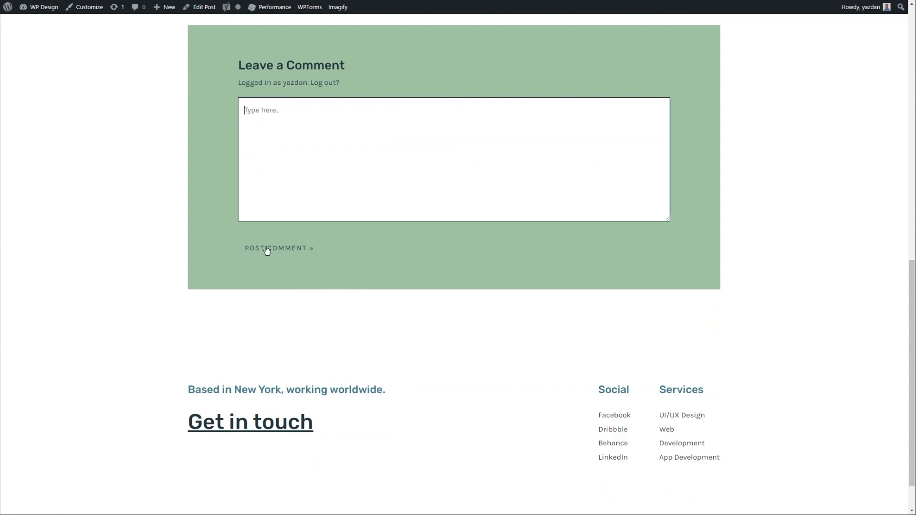
{"action": "scroll", "coordinate": [451, 317], "scroll_direction": "up", "scroll_amount": 6}
{"action": "scroll", "coordinate": [452, 316], "scroll_direction": "up", "scroll_amount": 7}
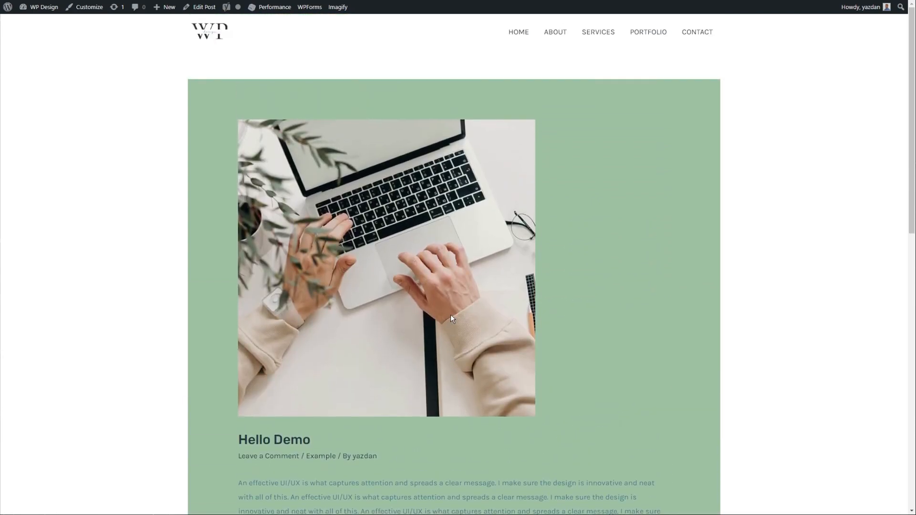
{"action": "scroll", "coordinate": [451, 318], "scroll_direction": "down", "scroll_amount": 5}
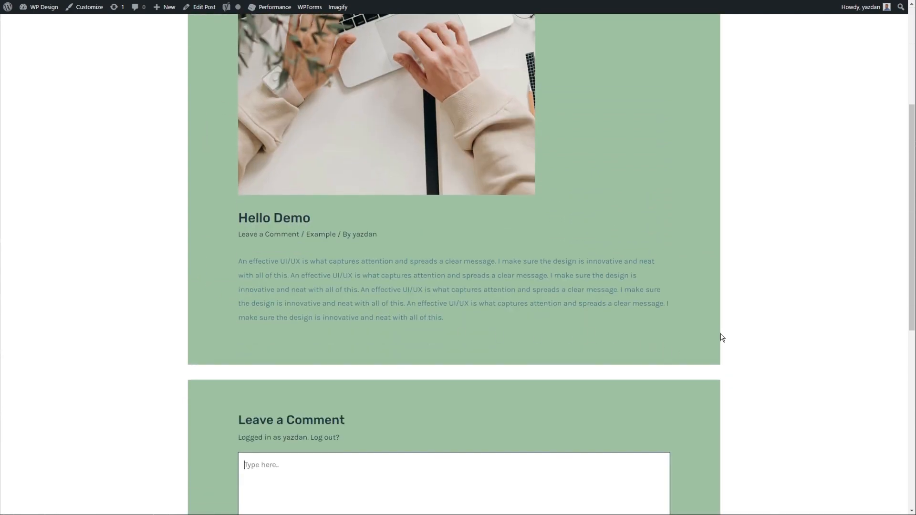
{"action": "scroll", "coordinate": [723, 339], "scroll_direction": "up", "scroll_amount": 5}
{"action": "scroll", "coordinate": [193, 224], "scroll_direction": "down", "scroll_amount": 3}
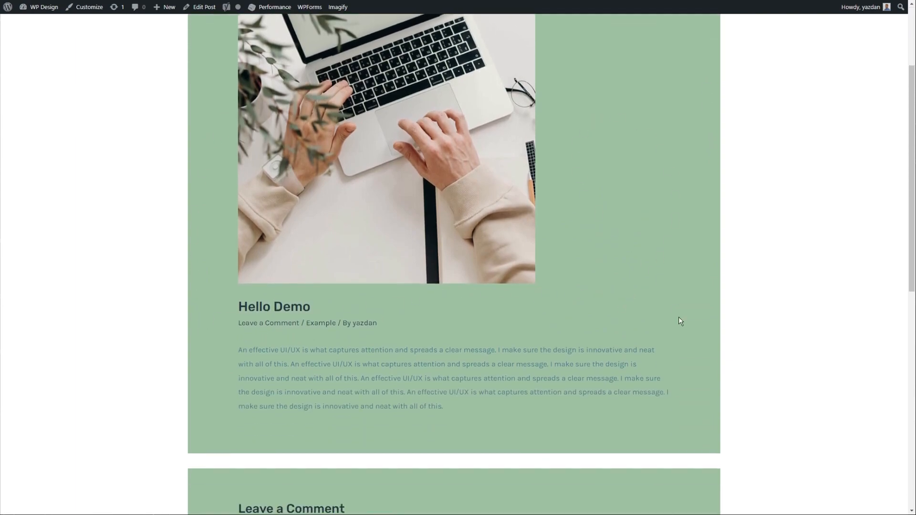
{"action": "scroll", "coordinate": [221, 224], "scroll_direction": "up", "scroll_amount": 3}
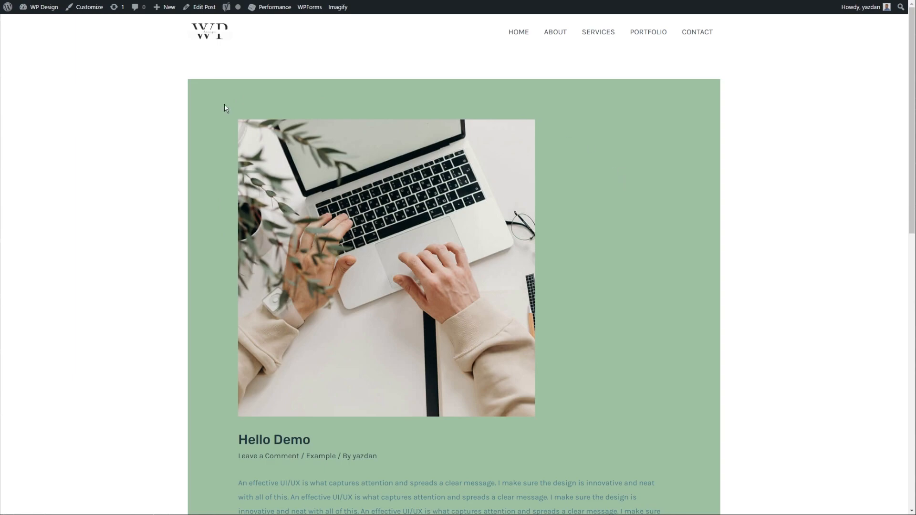
Set the global Content Background colour to white in the Customizer.
{"action": "left_click", "coordinate": [86, 9]}
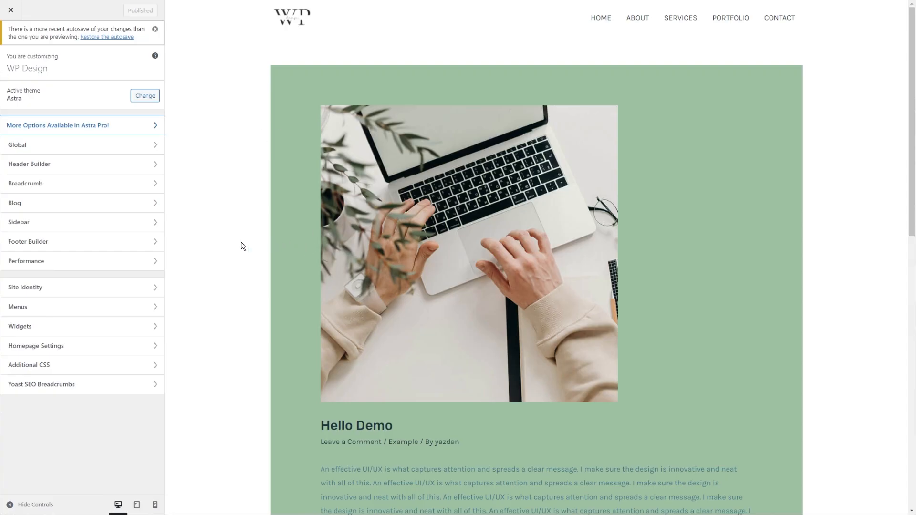
{"action": "left_click", "coordinate": [141, 148]}
{"action": "left_click", "coordinate": [117, 113]}
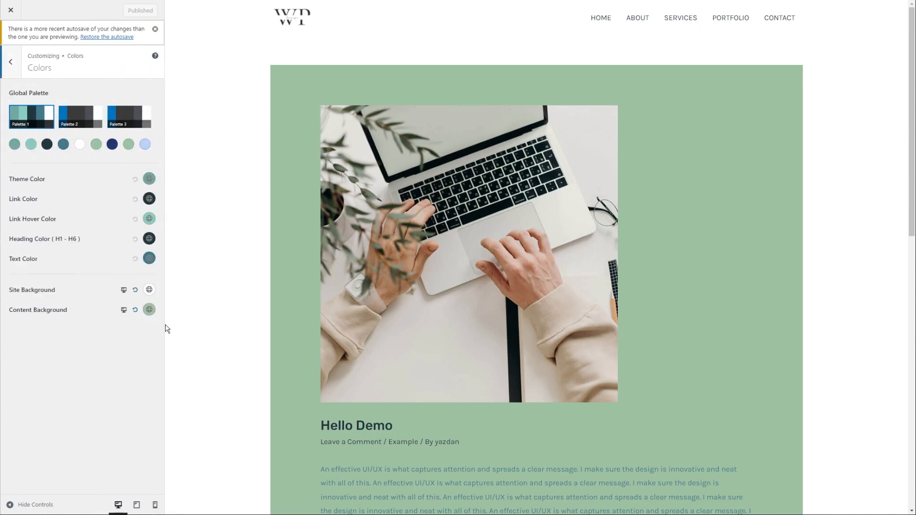
{"action": "left_click", "coordinate": [149, 310]}
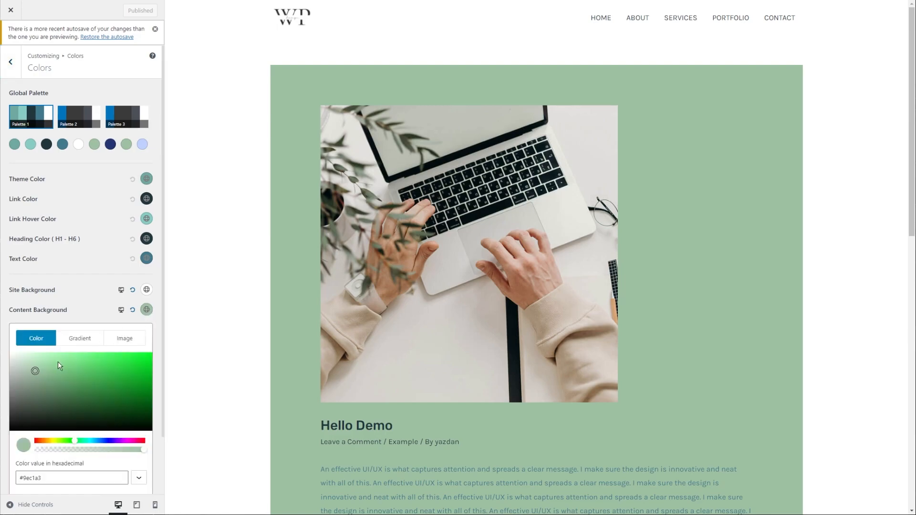
{"action": "scroll", "coordinate": [100, 475], "scroll_direction": "down", "scroll_amount": 2}
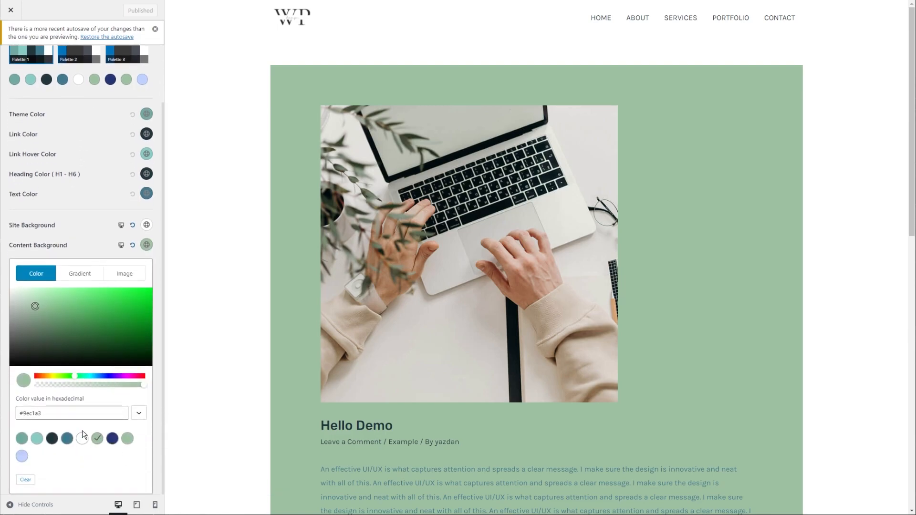
{"action": "left_click", "coordinate": [83, 439]}
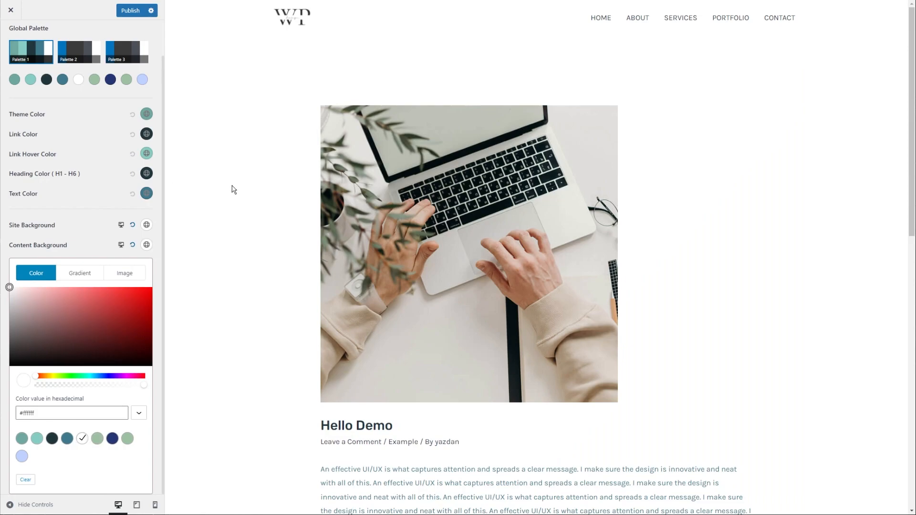
{"action": "scroll", "coordinate": [675, 308], "scroll_direction": "down", "scroll_amount": 7}
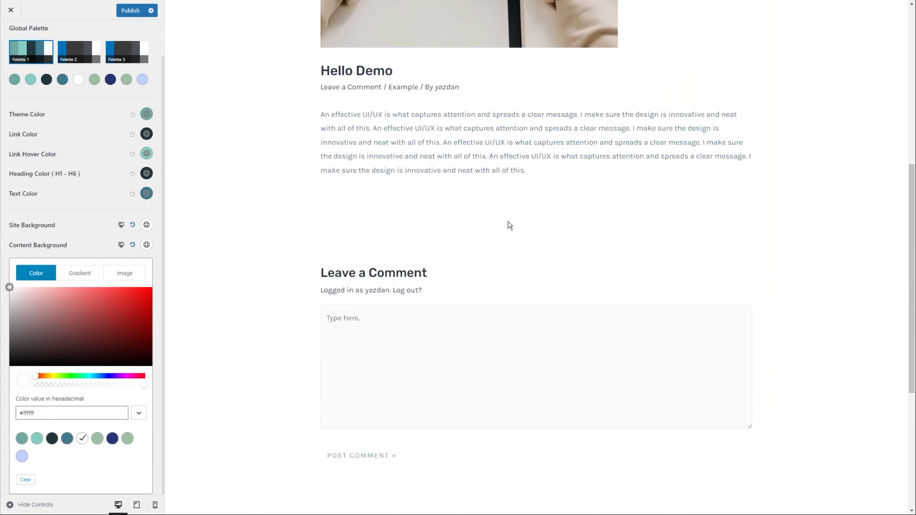
{"action": "scroll", "coordinate": [547, 294], "scroll_direction": "up", "scroll_amount": 7}
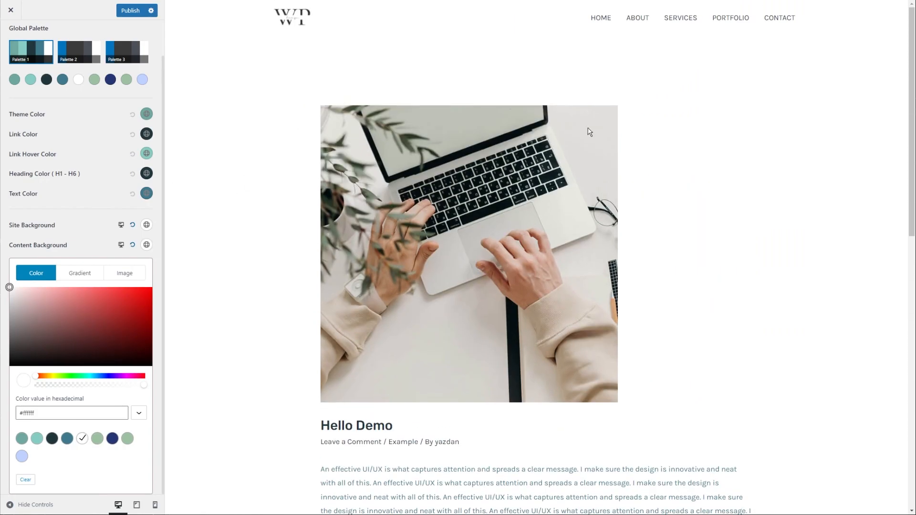
Load the home page in the preview, review it, and publish the colour changes.
{"action": "left_click", "coordinate": [601, 18]}
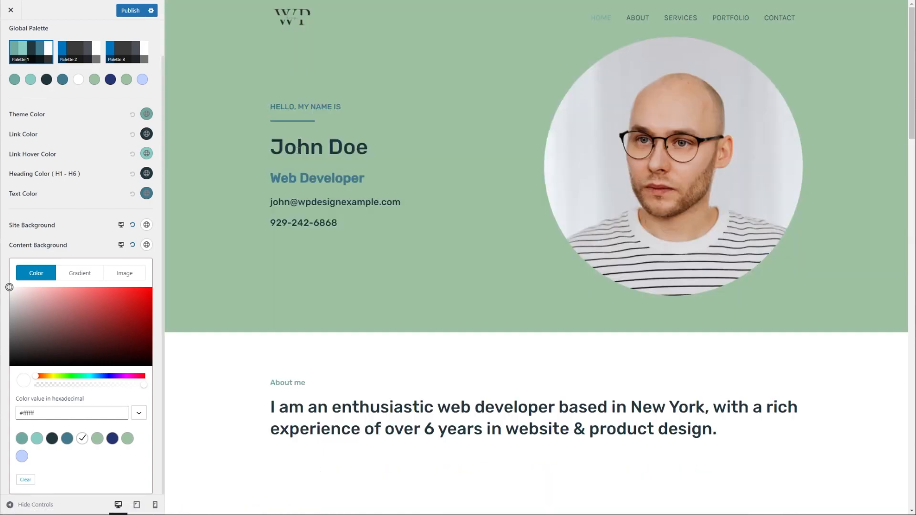
{"action": "scroll", "coordinate": [810, 118], "scroll_direction": "down", "scroll_amount": 20}
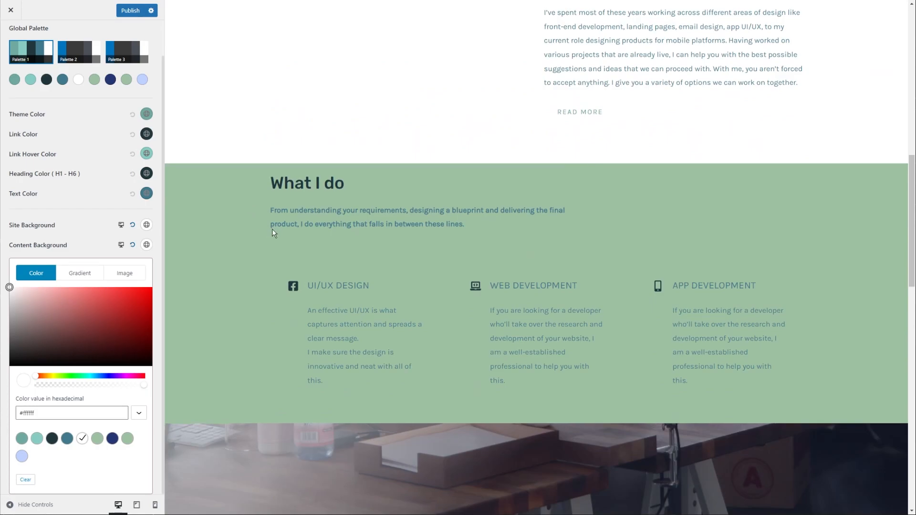
{"action": "scroll", "coordinate": [541, 237], "scroll_direction": "down", "scroll_amount": 7}
{"action": "scroll", "coordinate": [327, 270], "scroll_direction": "down", "scroll_amount": 7}
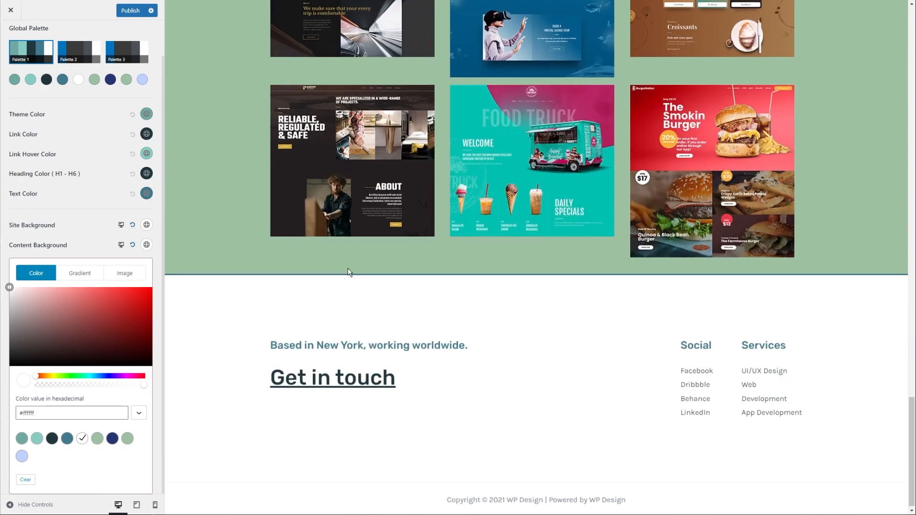
{"action": "scroll", "coordinate": [648, 344], "scroll_direction": "up", "scroll_amount": 20}
{"action": "scroll", "coordinate": [794, 263], "scroll_direction": "up", "scroll_amount": 12}
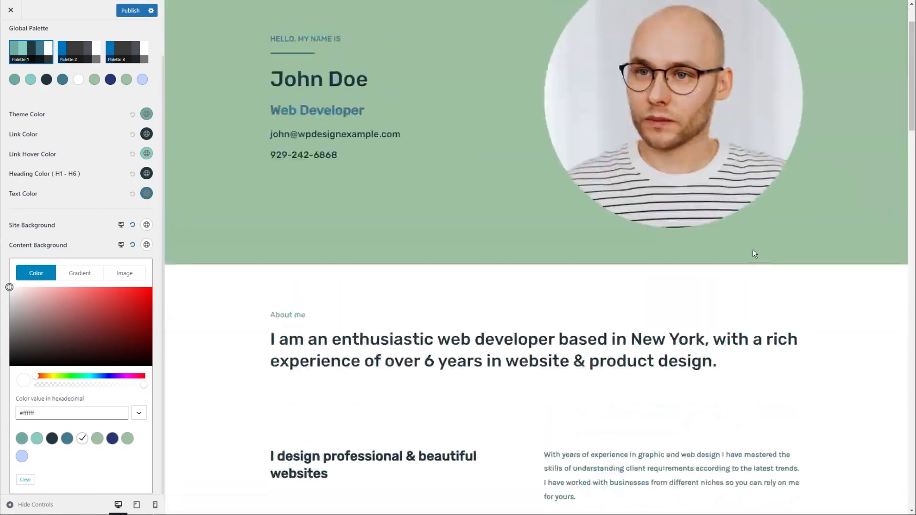
{"action": "left_click", "coordinate": [128, 11]}
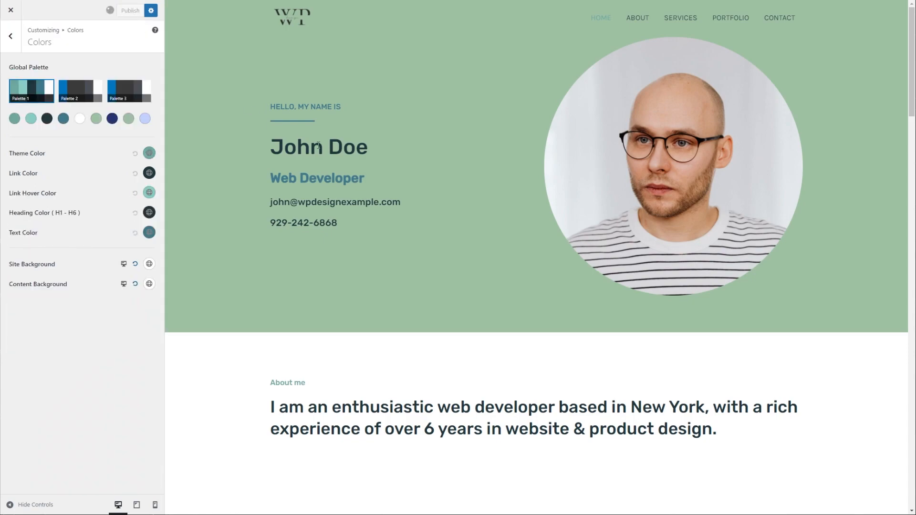
Go to the live home page and open it in the block editor at the Portfolio section.
{"action": "scroll", "coordinate": [529, 89], "scroll_direction": "down", "scroll_amount": 2}
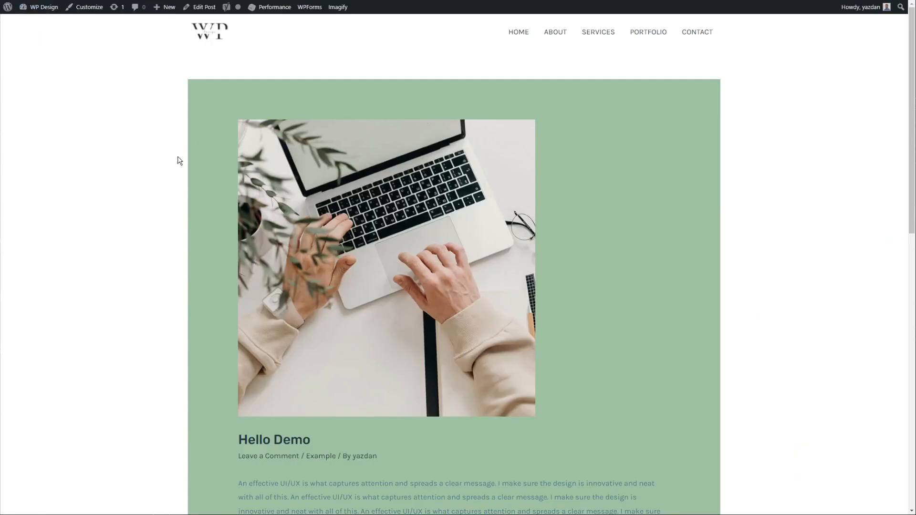
{"action": "scroll", "coordinate": [181, 159], "scroll_direction": "down", "scroll_amount": 5}
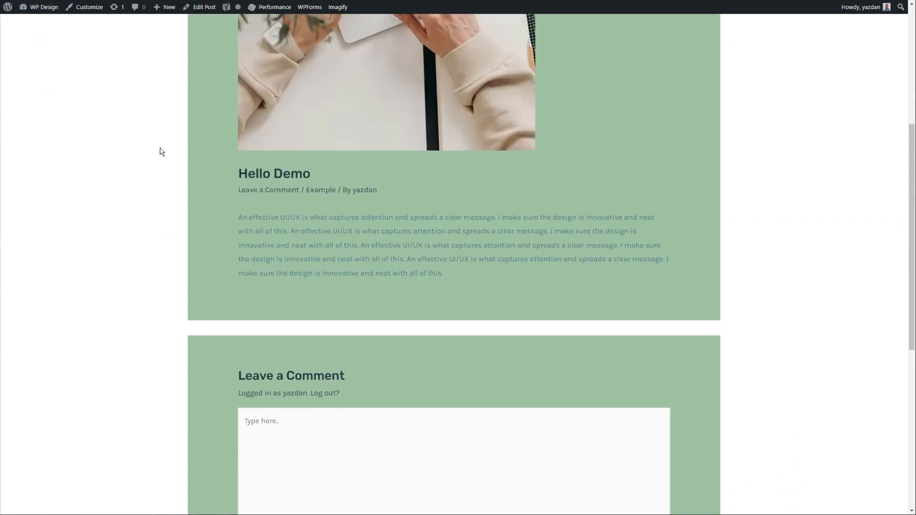
{"action": "scroll", "coordinate": [654, 335], "scroll_direction": "up", "scroll_amount": 5}
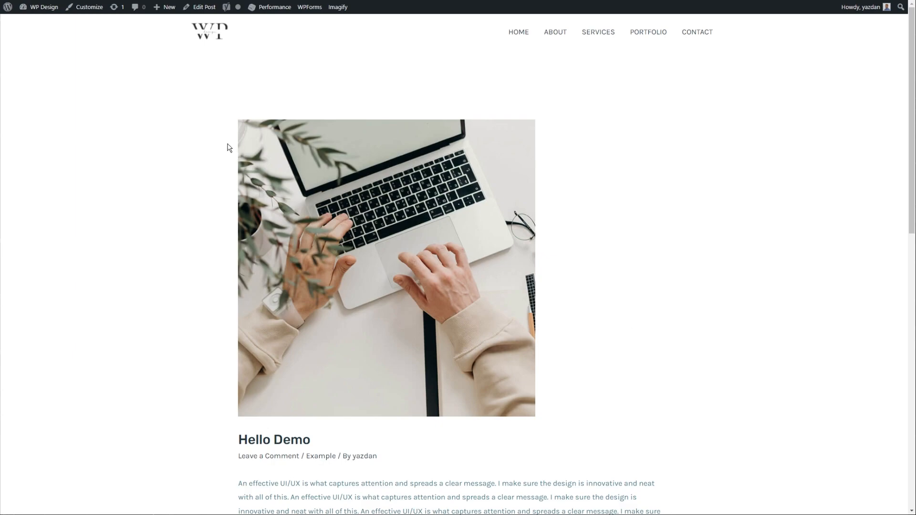
{"action": "left_click", "coordinate": [518, 31]}
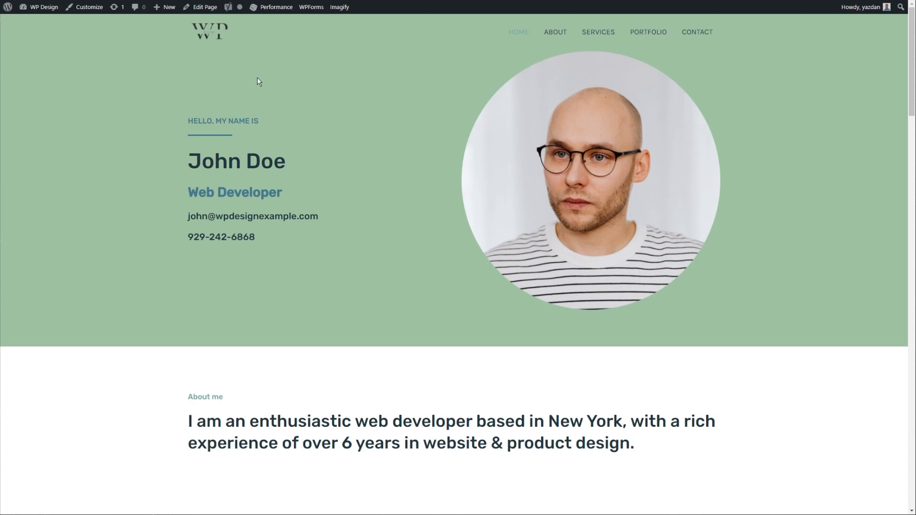
{"action": "left_click", "coordinate": [196, 7]}
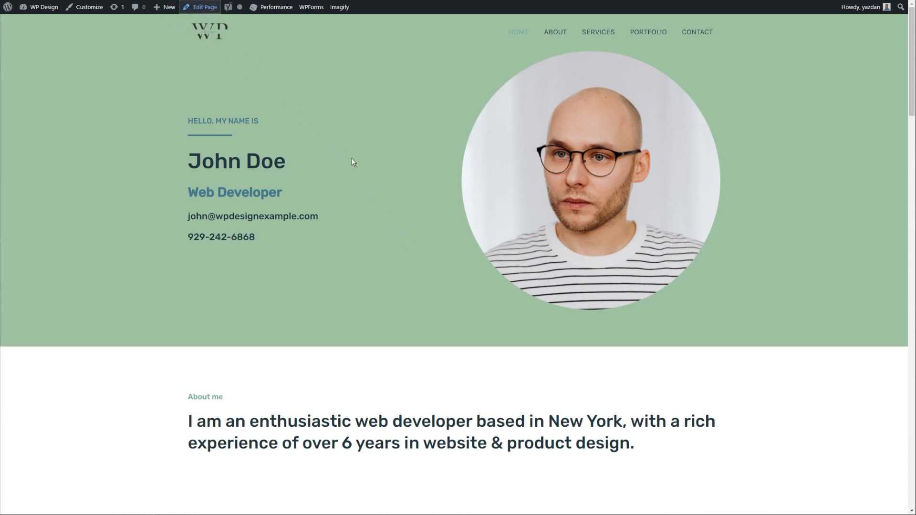
{"action": "scroll", "coordinate": [349, 168], "scroll_direction": "down", "scroll_amount": 20}
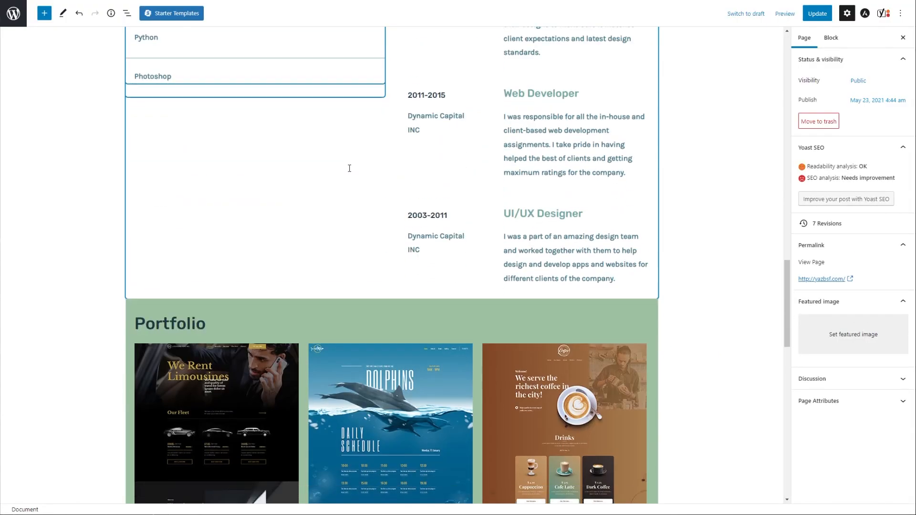
{"action": "scroll", "coordinate": [349, 168], "scroll_direction": "down", "scroll_amount": 14}
{"action": "scroll", "coordinate": [351, 186], "scroll_direction": "up", "scroll_amount": 5}
Add an empty Group block below the portfolio section.
{"action": "left_click", "coordinate": [426, 267]}
{"action": "left_click", "coordinate": [649, 289]}
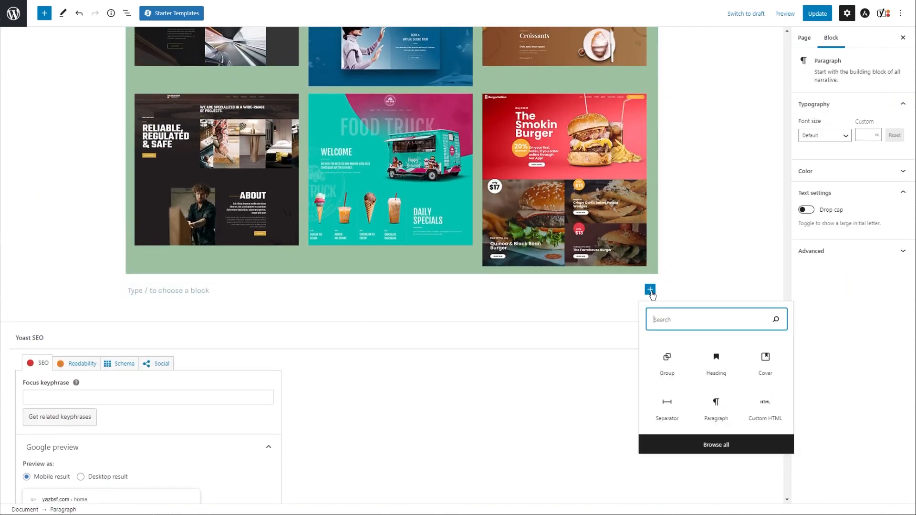
{"action": "left_click", "coordinate": [667, 363]}
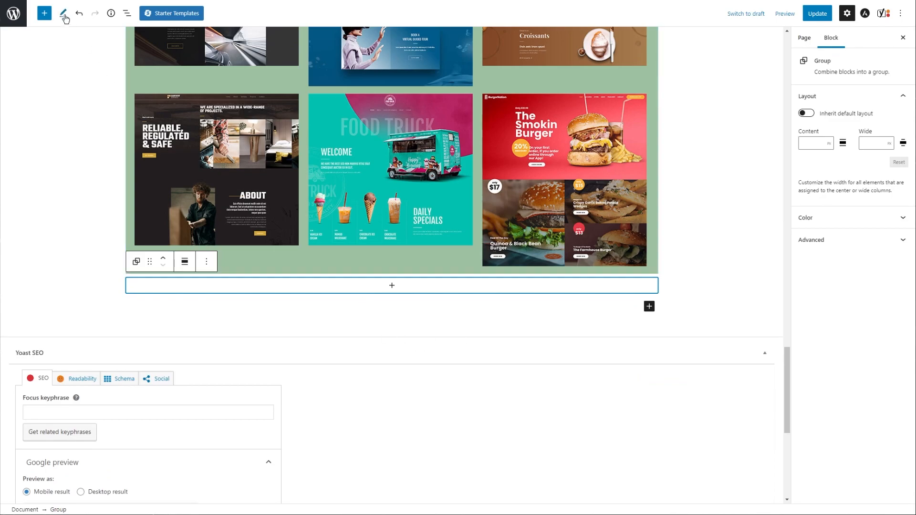
Browse the full block library down to the Ultimate Addons Blocks collection.
{"action": "left_click", "coordinate": [47, 18]}
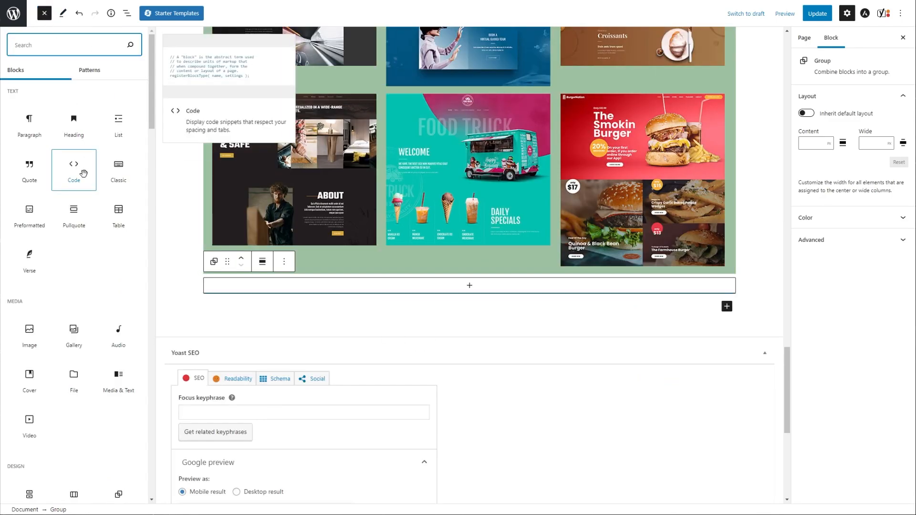
{"action": "scroll", "coordinate": [87, 187], "scroll_direction": "down", "scroll_amount": 15}
{"action": "scroll", "coordinate": [88, 188], "scroll_direction": "down", "scroll_amount": 20}
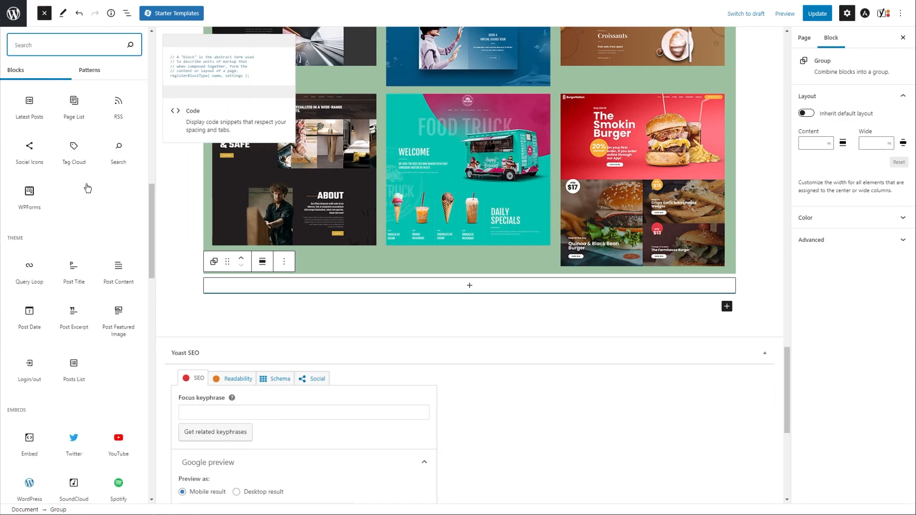
{"action": "scroll", "coordinate": [87, 183], "scroll_direction": "down", "scroll_amount": 5}
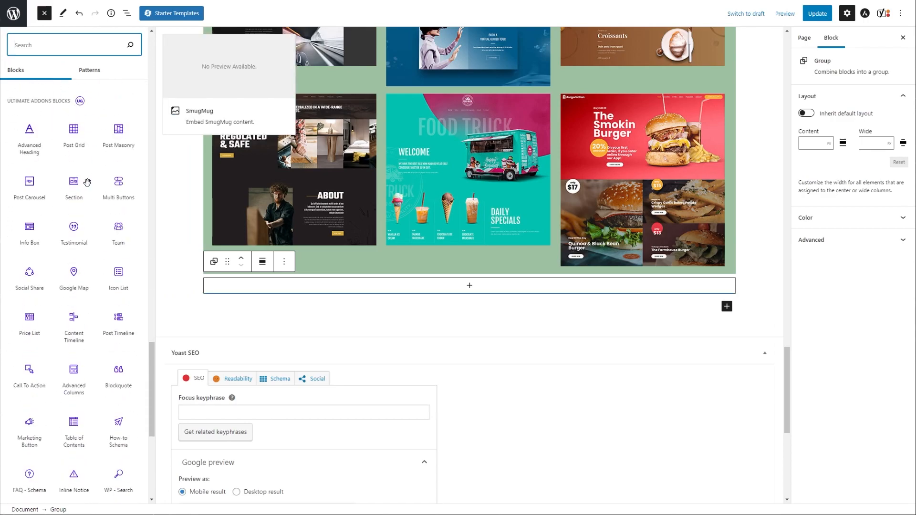
{"action": "scroll", "coordinate": [58, 190], "scroll_direction": "up", "scroll_amount": 1}
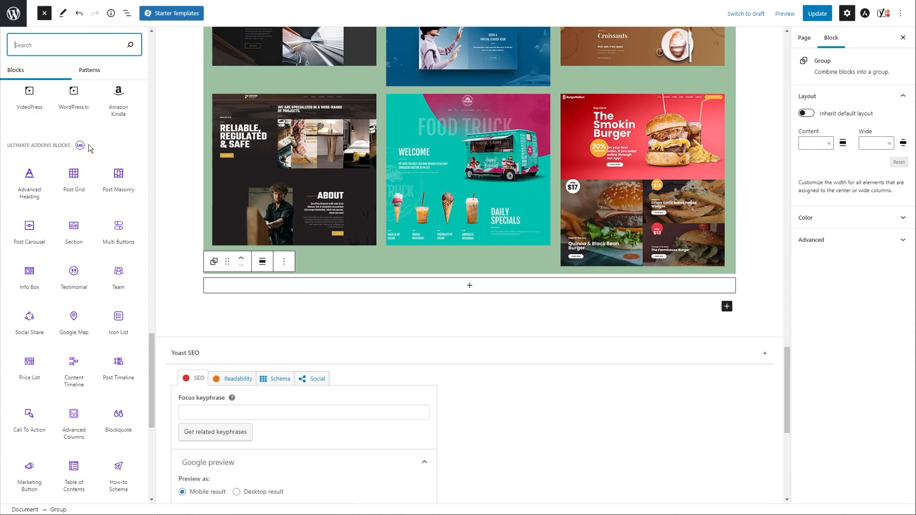
{"action": "left_click_drag", "start_coordinate": [93, 149], "coordinate": [9, 142]}
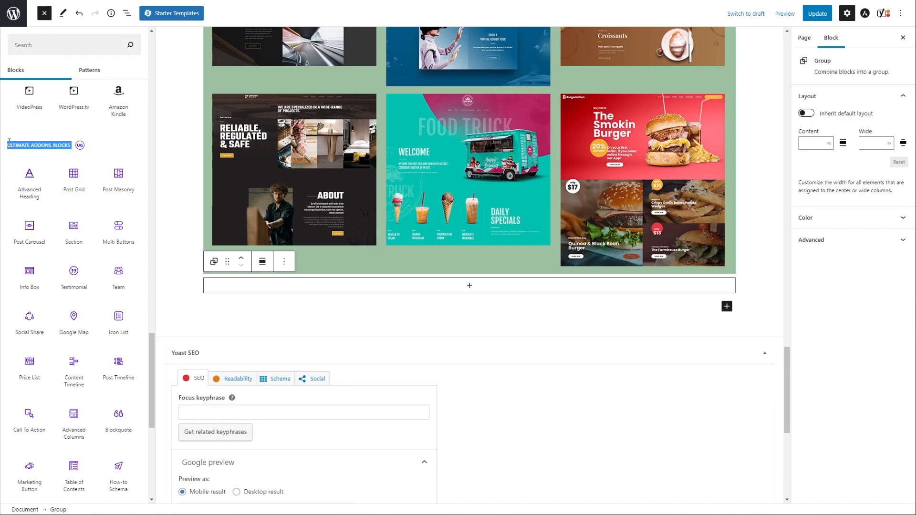
{"action": "left_click", "coordinate": [100, 144]}
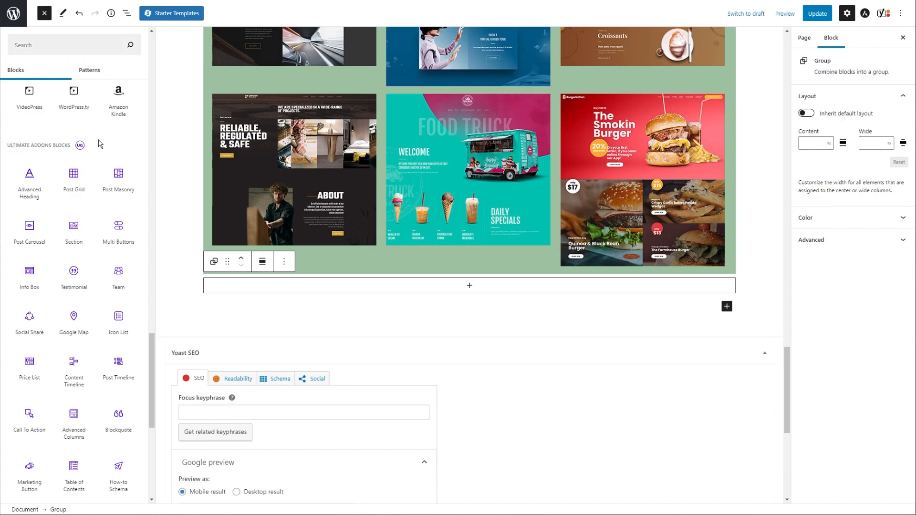
{"action": "scroll", "coordinate": [72, 238], "scroll_direction": "down", "scroll_amount": 4}
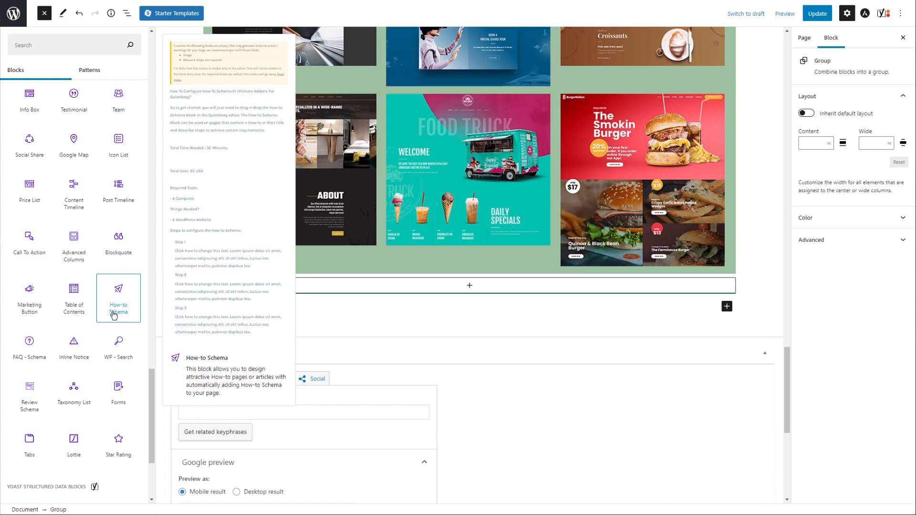
{"action": "scroll", "coordinate": [121, 239], "scroll_direction": "up", "scroll_amount": 3}
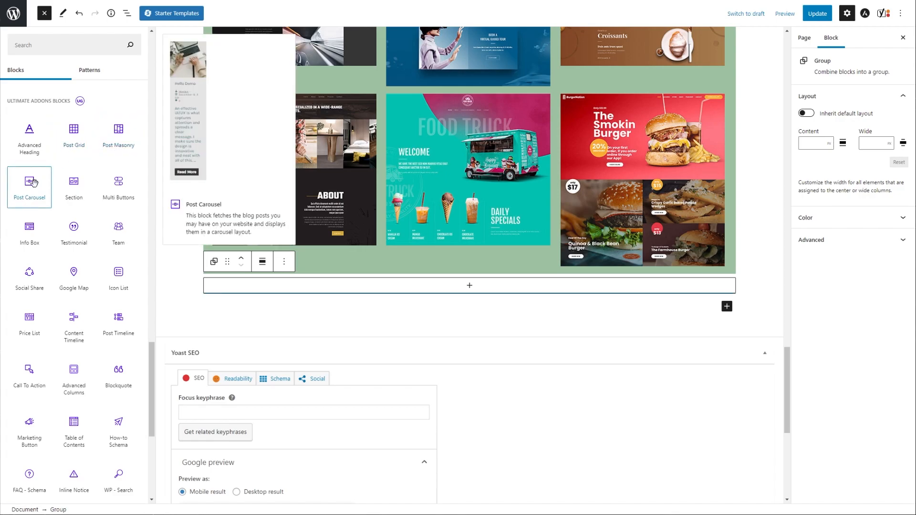
Drag a Post Carousel block into the new Group, showing the Hello Demo post card.
{"action": "left_click_drag", "start_coordinate": [30, 185], "coordinate": [474, 286]}
{"action": "scroll", "coordinate": [529, 317], "scroll_direction": "down", "scroll_amount": 1}
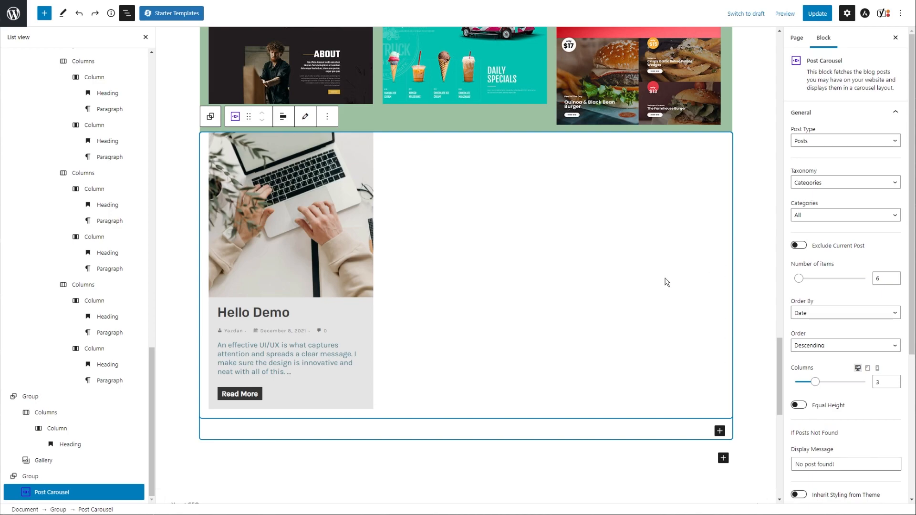
{"action": "scroll", "coordinate": [839, 215], "scroll_direction": "down", "scroll_amount": 1}
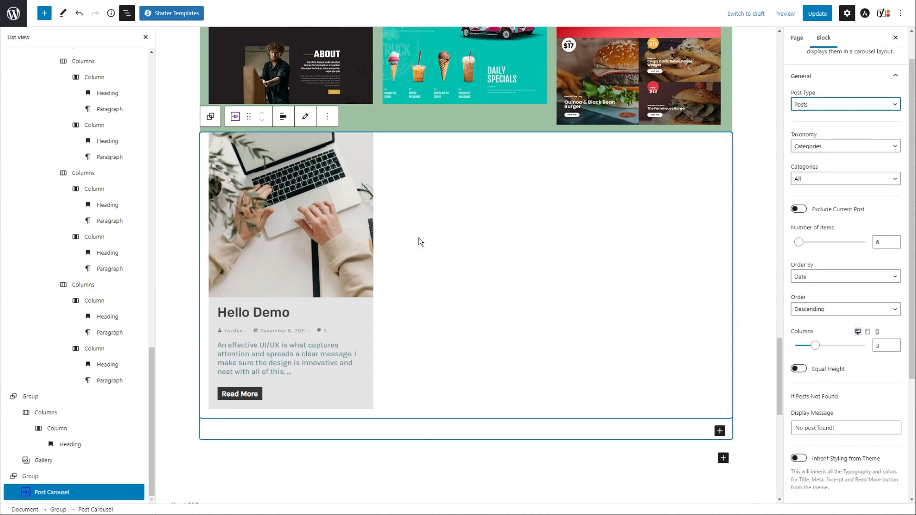
Keep Posts as the carousel content and set Taxonomy to Tags with all tags included.
{"action": "left_click", "coordinate": [830, 105]}
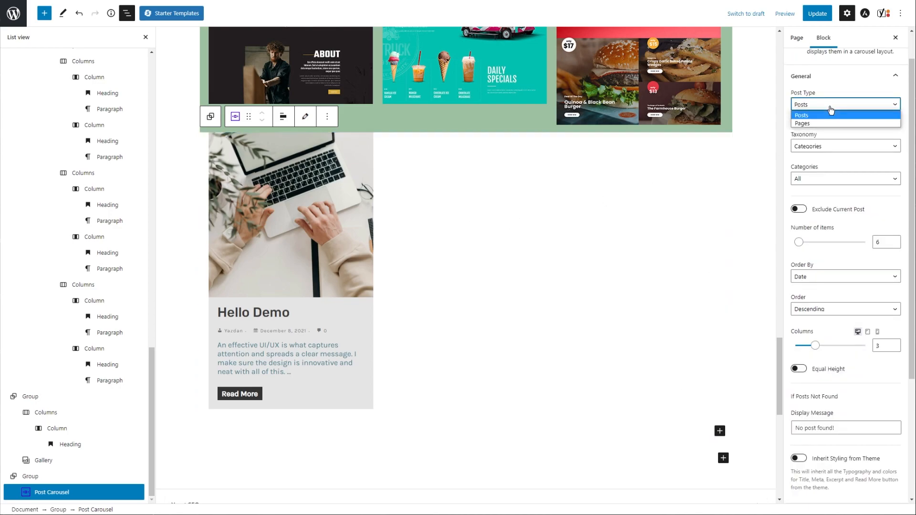
{"action": "left_click", "coordinate": [808, 123]}
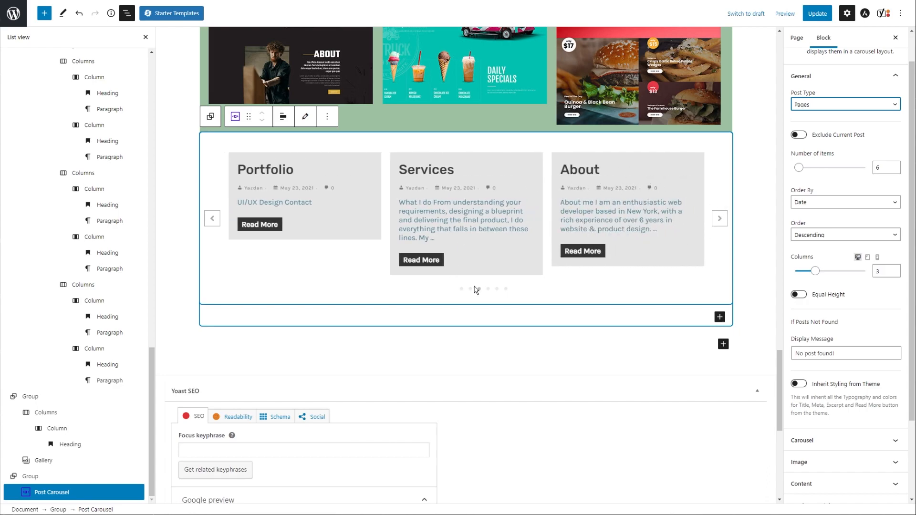
{"action": "left_click", "coordinate": [803, 108]}
{"action": "left_click", "coordinate": [805, 113]}
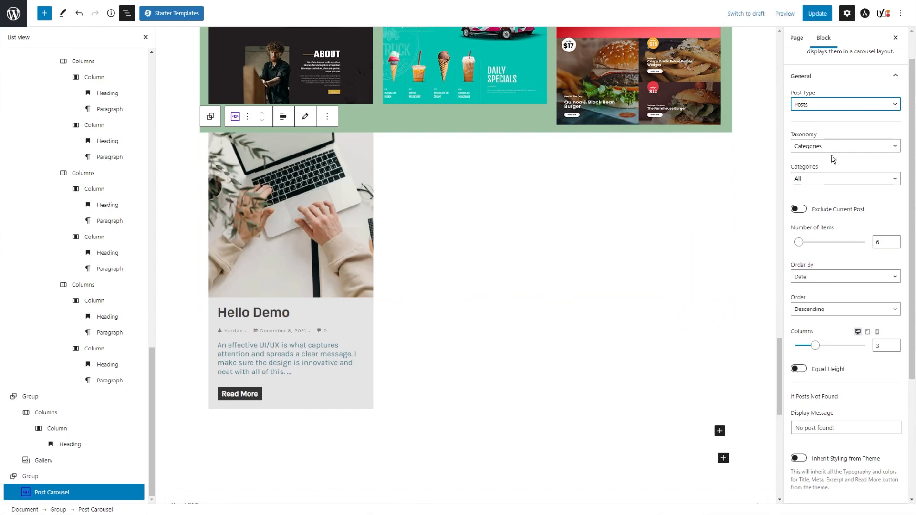
{"action": "left_click", "coordinate": [813, 147]}
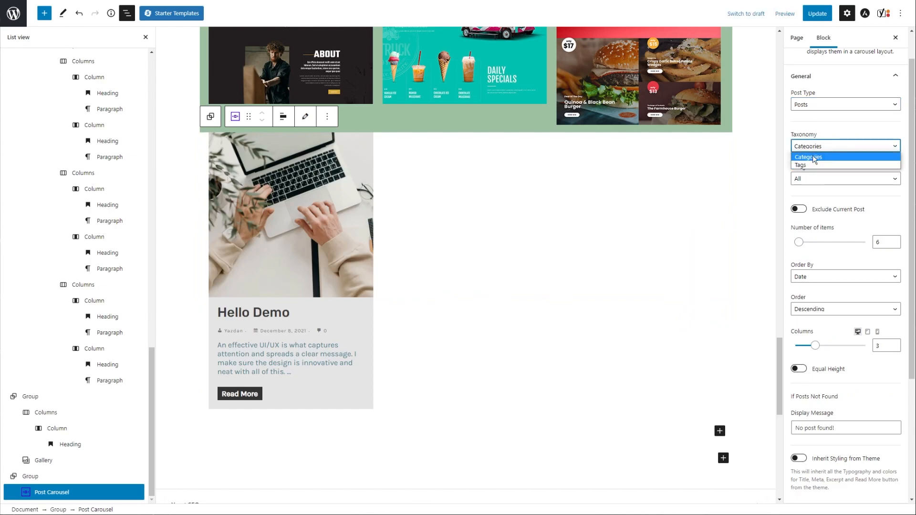
{"action": "left_click", "coordinate": [813, 157]}
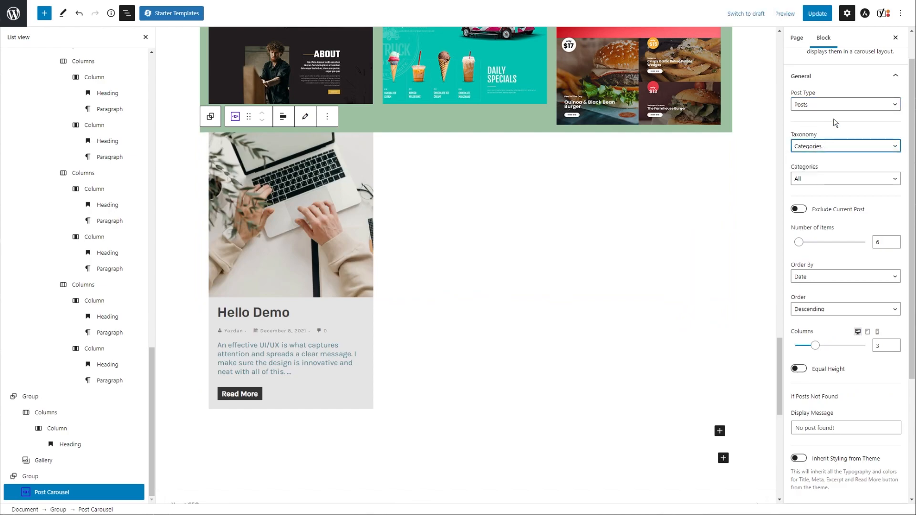
{"action": "left_click", "coordinate": [805, 180]}
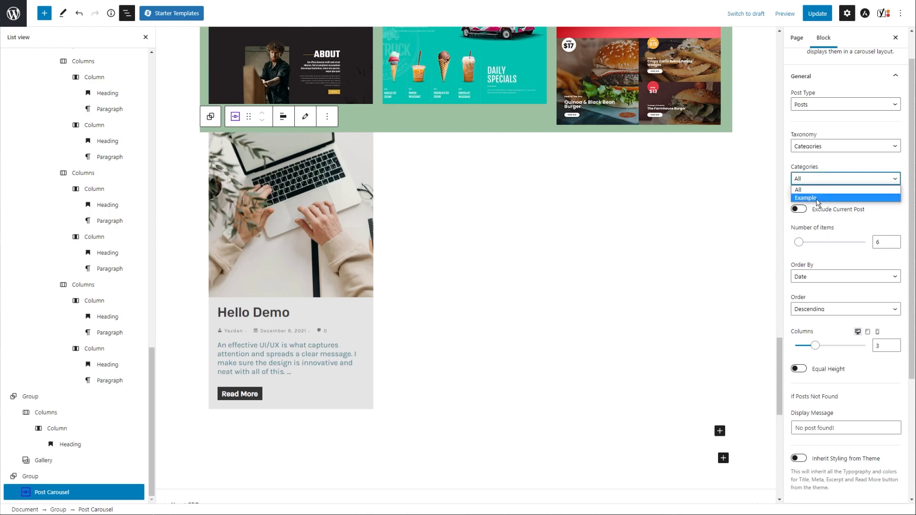
{"action": "left_click", "coordinate": [818, 148]}
{"action": "left_click", "coordinate": [817, 162]}
{"action": "left_click", "coordinate": [814, 179]}
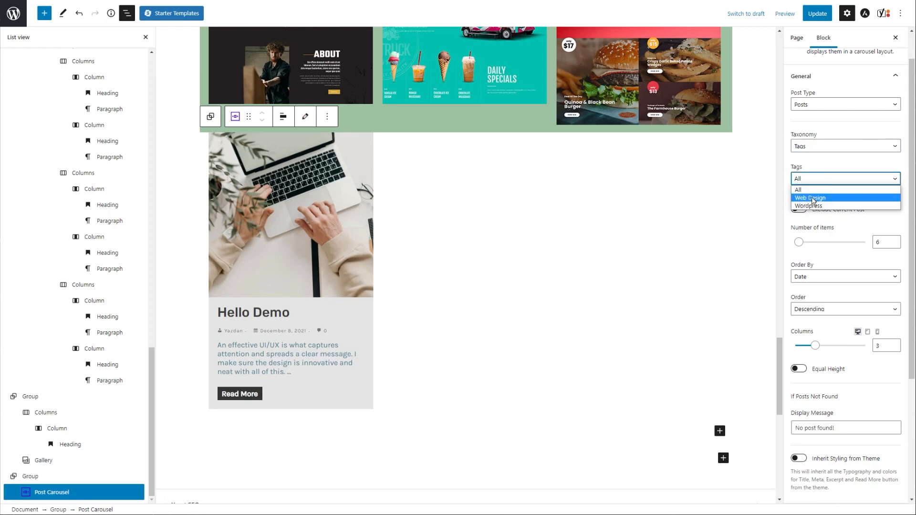
{"action": "left_click", "coordinate": [815, 188]}
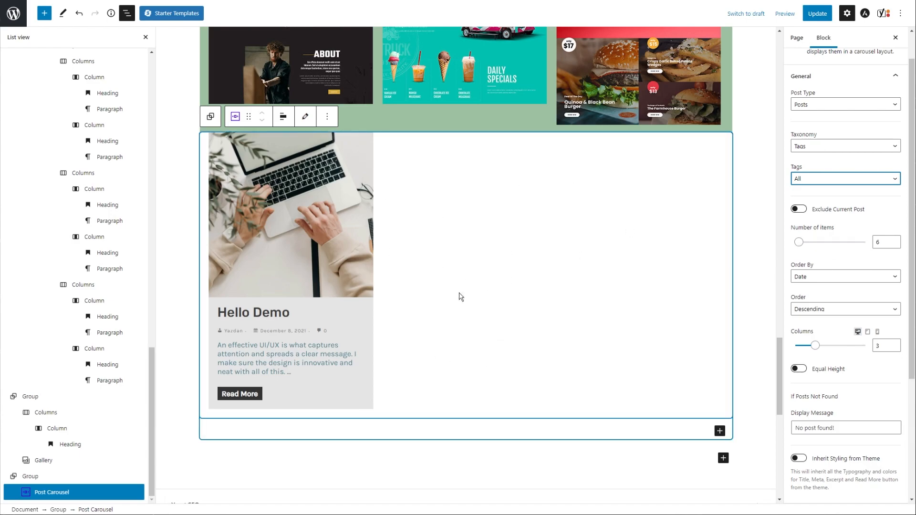
Keep Order By Date, Descending, 3 columns, with Equal Height left off.
{"action": "scroll", "coordinate": [643, 327], "scroll_direction": "down", "scroll_amount": 1}
{"action": "scroll", "coordinate": [643, 327], "scroll_direction": "down", "scroll_amount": 1}
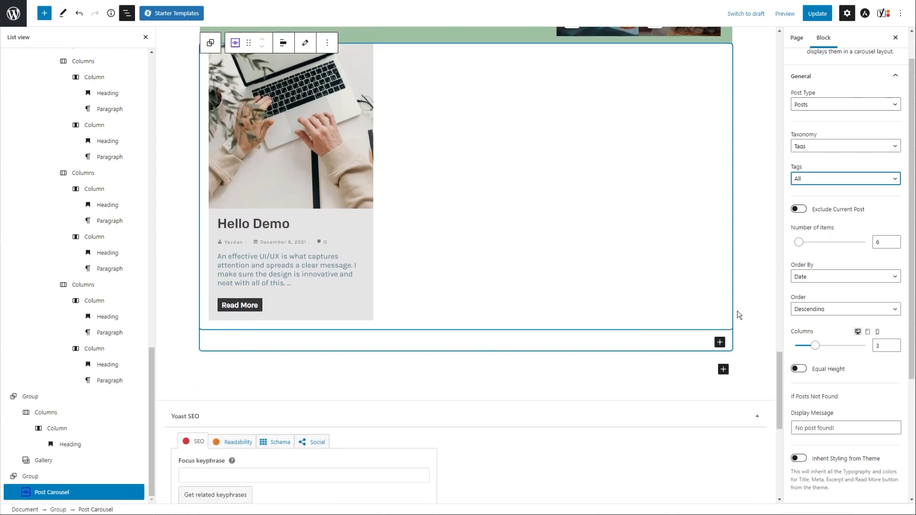
{"action": "left_click", "coordinate": [816, 281]}
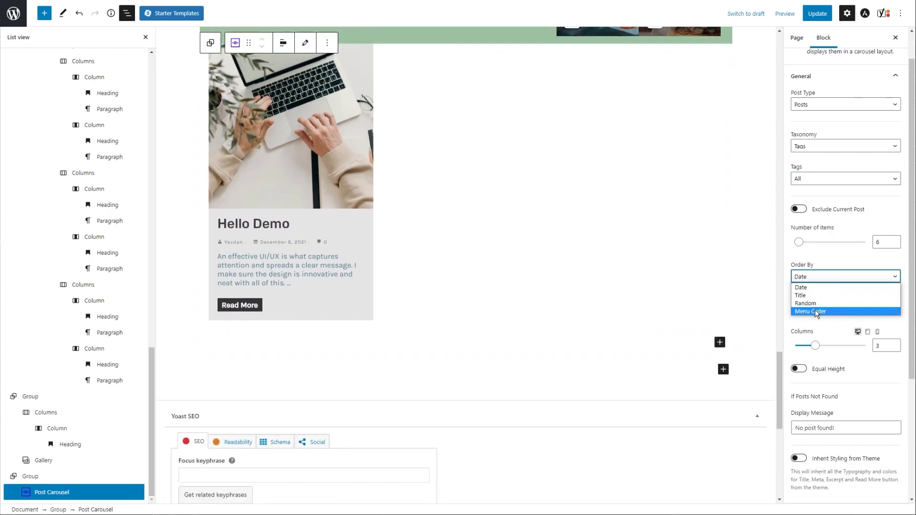
{"action": "left_click", "coordinate": [871, 224]}
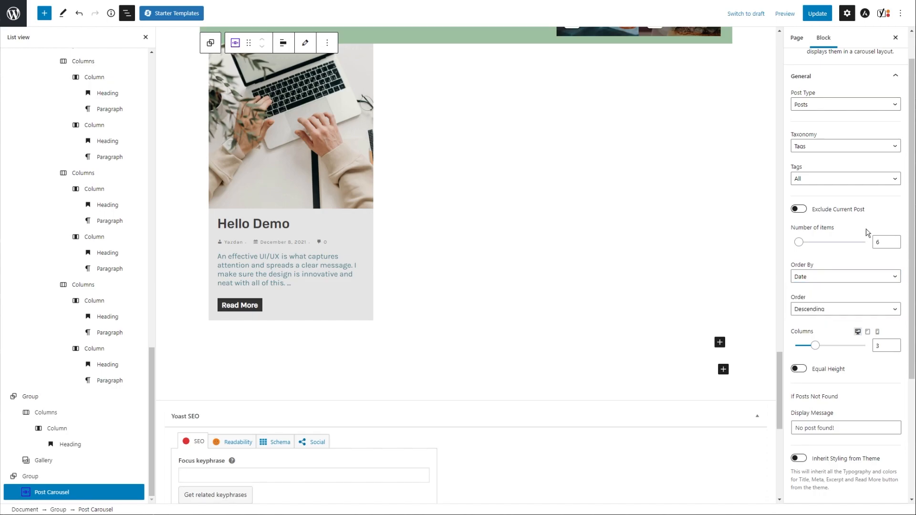
{"action": "scroll", "coordinate": [839, 224], "scroll_direction": "down", "scroll_amount": 2}
{"action": "left_click", "coordinate": [834, 220]}
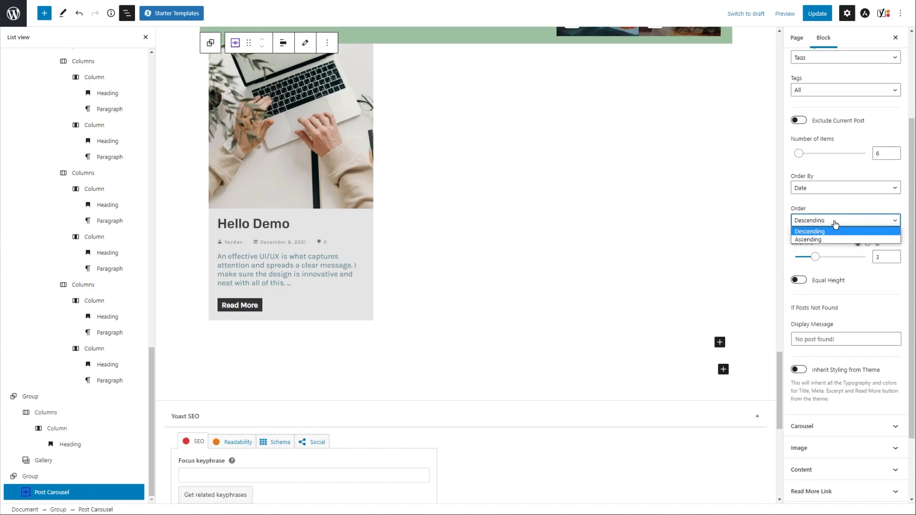
{"action": "left_click", "coordinate": [838, 216]}
{"action": "mouse_move", "coordinate": [815, 261]}
{"action": "left_mouse_down"}
{"action": "mouse_move", "coordinate": [799, 264]}
{"action": "mouse_move", "coordinate": [815, 260]}
{"action": "left_mouse_up"}
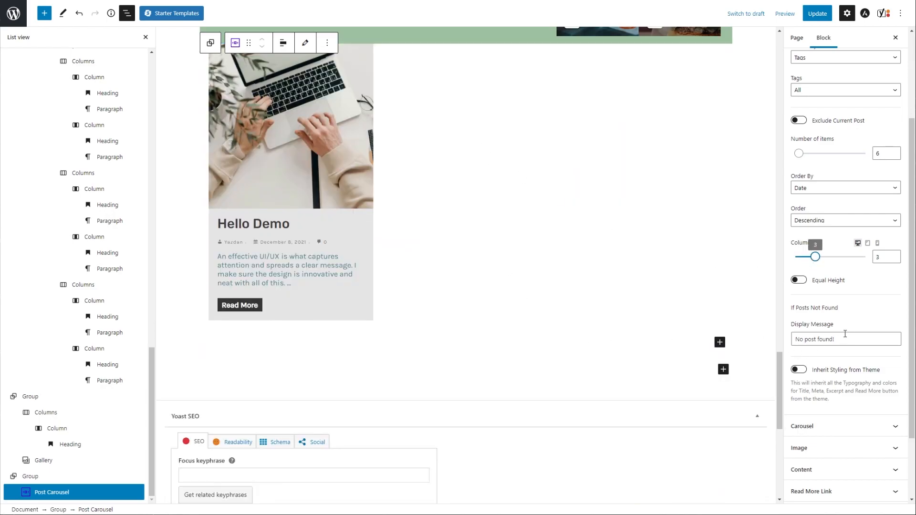
{"action": "left_click", "coordinate": [799, 283]}
{"action": "left_click", "coordinate": [800, 284]}
{"action": "scroll", "coordinate": [858, 286], "scroll_direction": "down", "scroll_amount": 2}
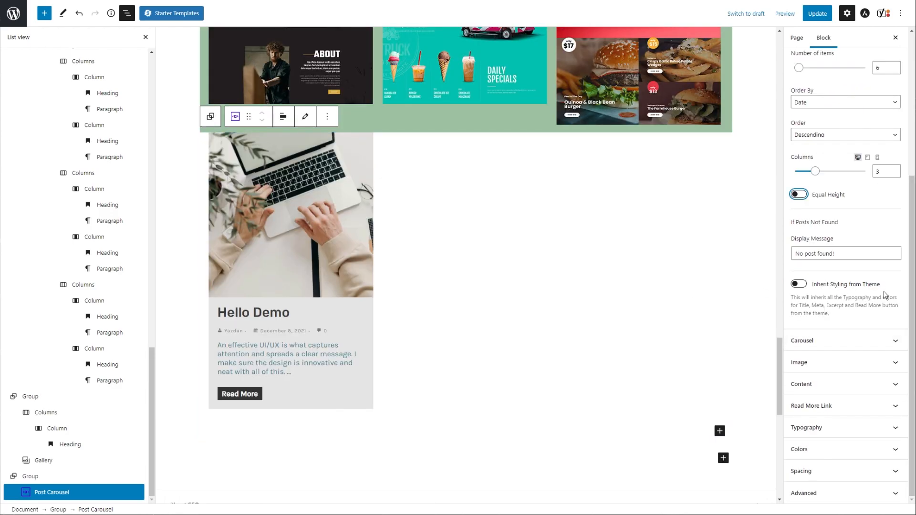
Insert a Separator block and drag it into the group just below the gallery.
{"action": "left_click", "coordinate": [723, 458]}
{"action": "left_click", "coordinate": [791, 355]}
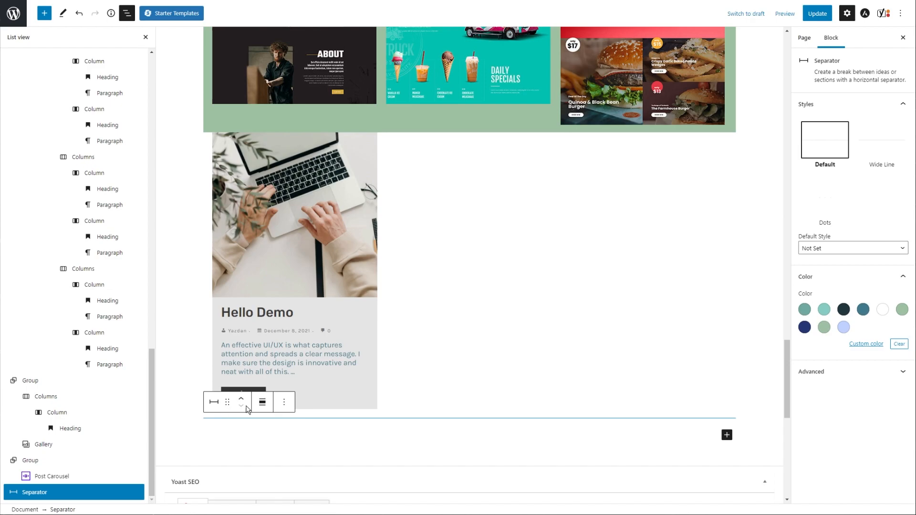
{"action": "left_click_drag", "start_coordinate": [227, 403], "coordinate": [284, 305]}
{"action": "scroll", "coordinate": [309, 213], "scroll_direction": "down", "scroll_amount": 6}
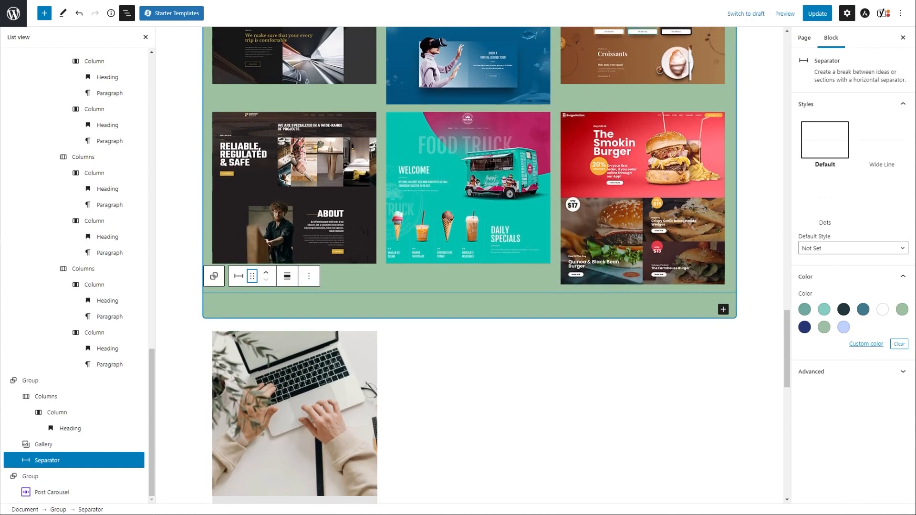
{"action": "scroll", "coordinate": [572, 279], "scroll_direction": "up", "scroll_amount": 1}
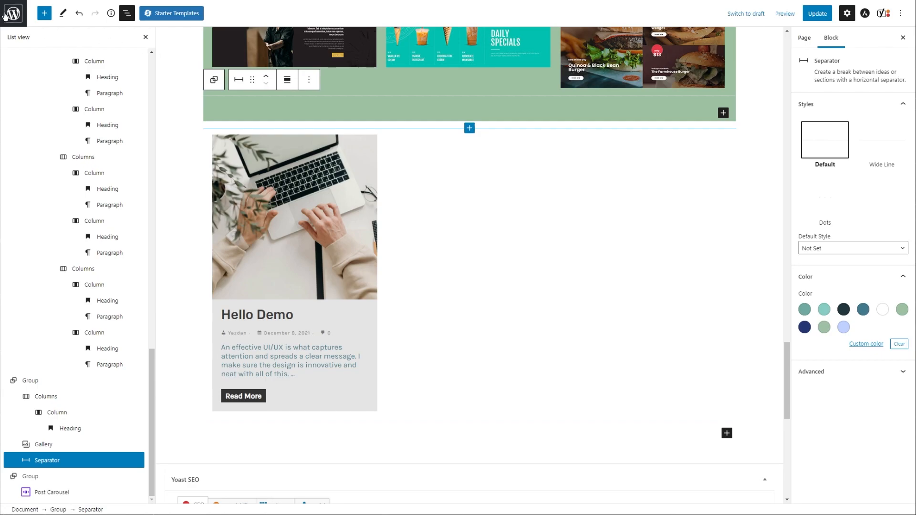
Save the home page edits with Update.
{"action": "left_click", "coordinate": [13, 14]}
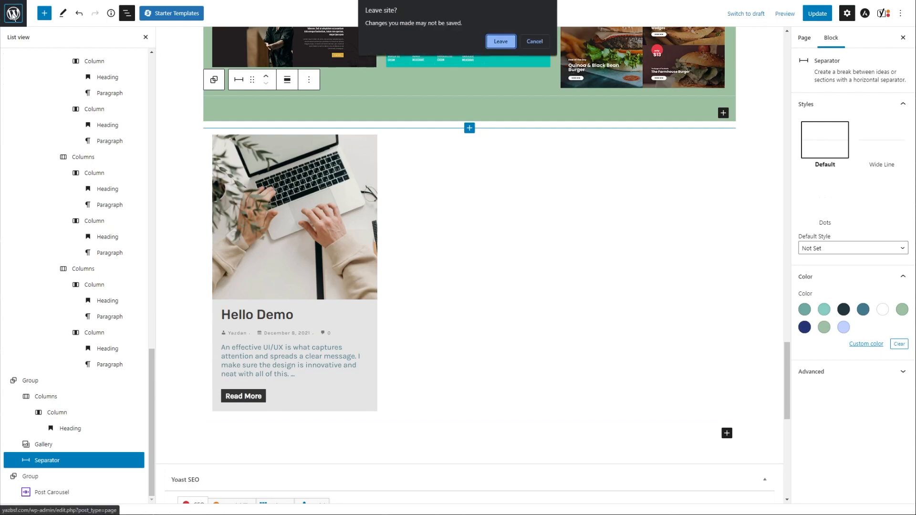
{"action": "left_click", "coordinate": [525, 41]}
{"action": "left_click", "coordinate": [818, 14]}
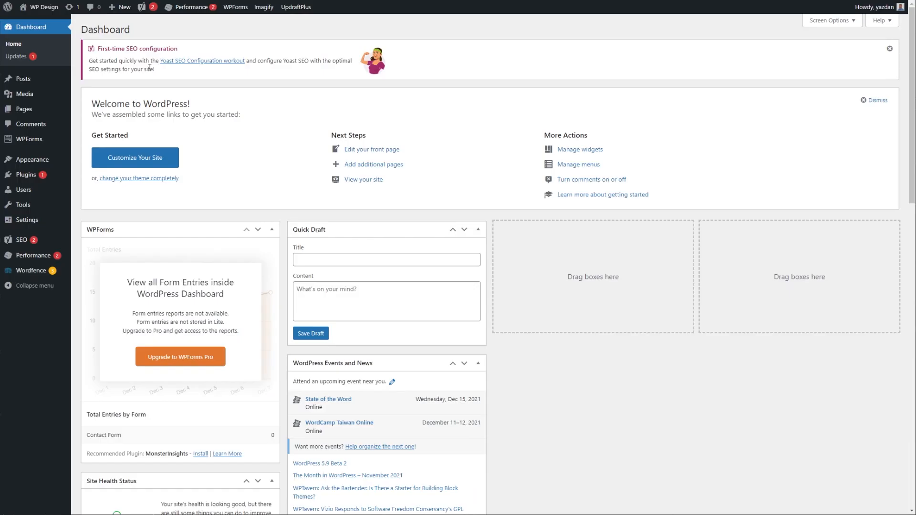
Open the Privacy Policy draft from the Pages list and review its default content.
{"action": "left_click", "coordinate": [22, 110]}
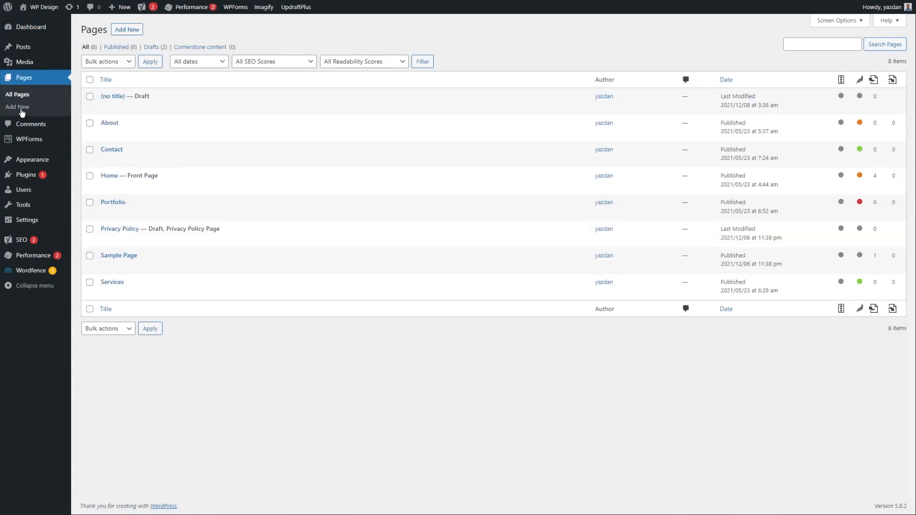
{"action": "left_click", "coordinate": [136, 232]}
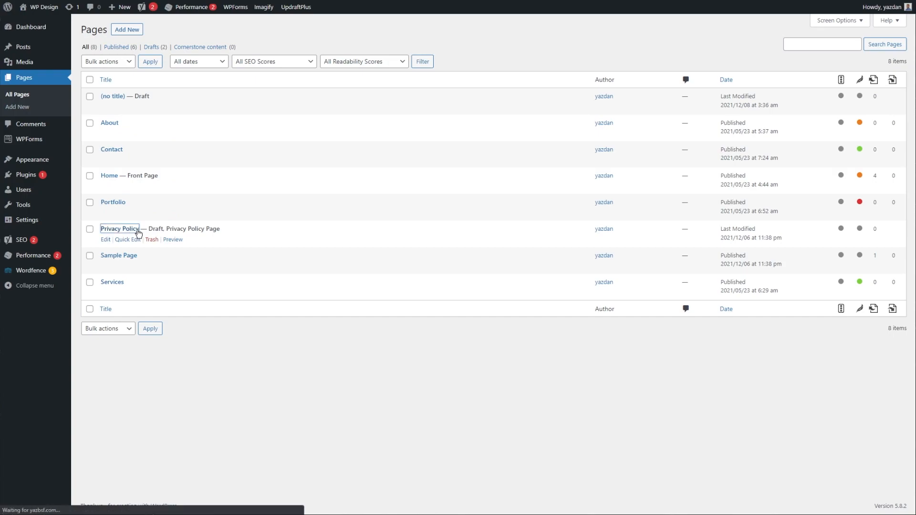
{"action": "scroll", "coordinate": [276, 241], "scroll_direction": "down", "scroll_amount": 4}
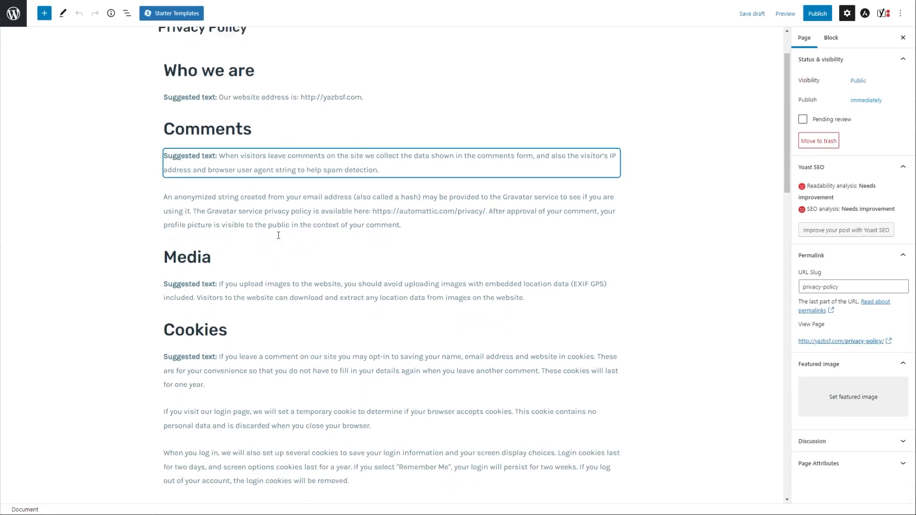
{"action": "scroll", "coordinate": [275, 239], "scroll_direction": "down", "scroll_amount": 8}
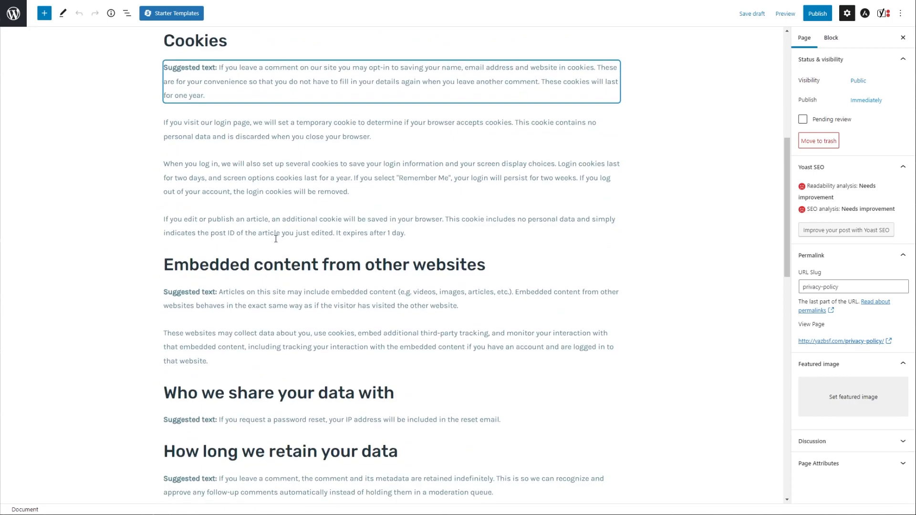
{"action": "scroll", "coordinate": [375, 302], "scroll_direction": "up", "scroll_amount": 1}
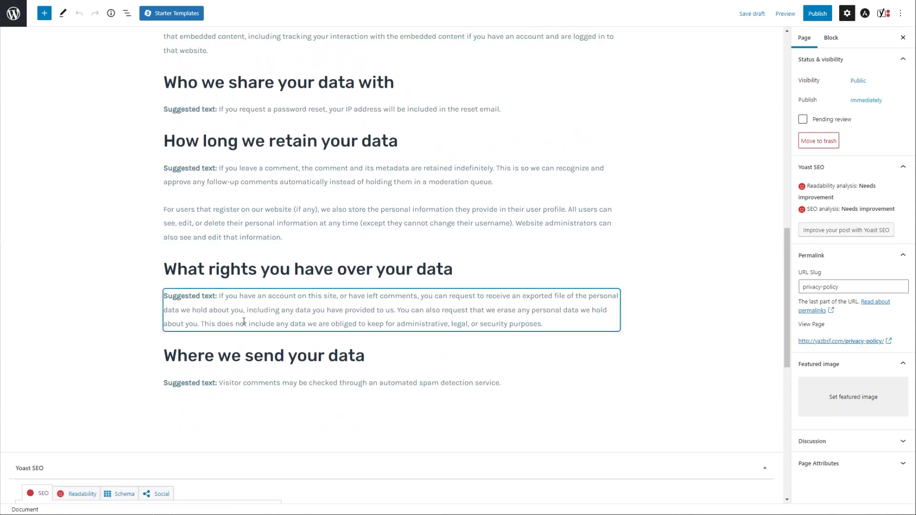
{"action": "scroll", "coordinate": [337, 354], "scroll_direction": "up", "scroll_amount": 7}
{"action": "scroll", "coordinate": [281, 201], "scroll_direction": "up", "scroll_amount": 8}
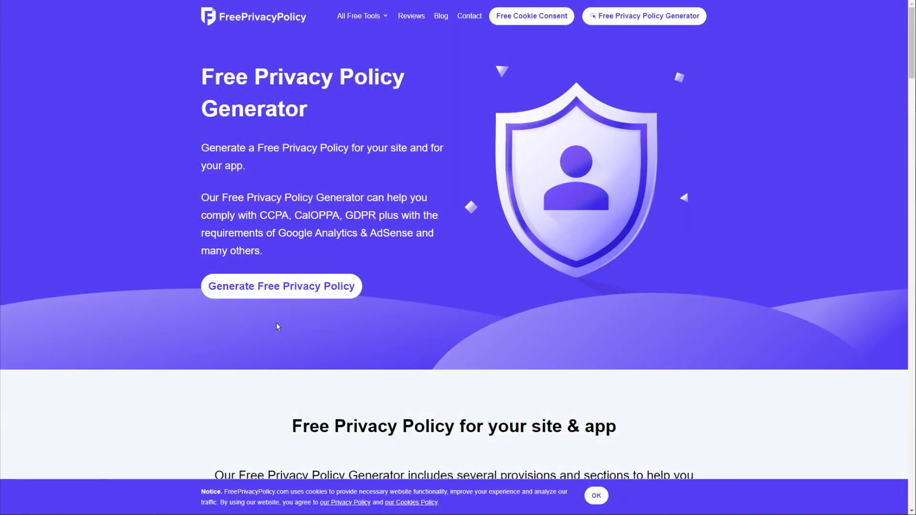
Start a website privacy policy, pasting the site URL and naming the website 'WP Design'.
{"action": "left_click", "coordinate": [280, 286]}
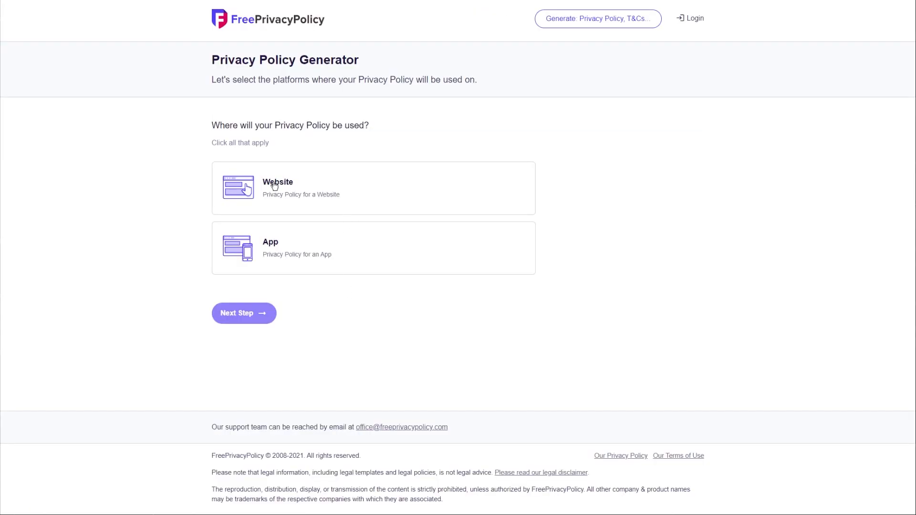
{"action": "left_click", "coordinate": [275, 185]}
{"action": "left_click", "coordinate": [258, 311]}
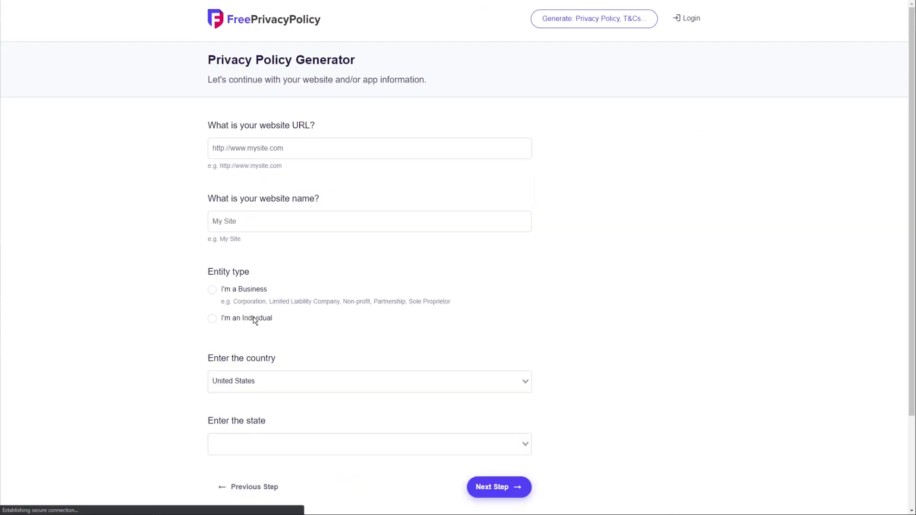
{"action": "scroll", "coordinate": [336, 229], "scroll_direction": "down", "scroll_amount": 3}
{"action": "scroll", "coordinate": [338, 239], "scroll_direction": "up", "scroll_amount": 3}
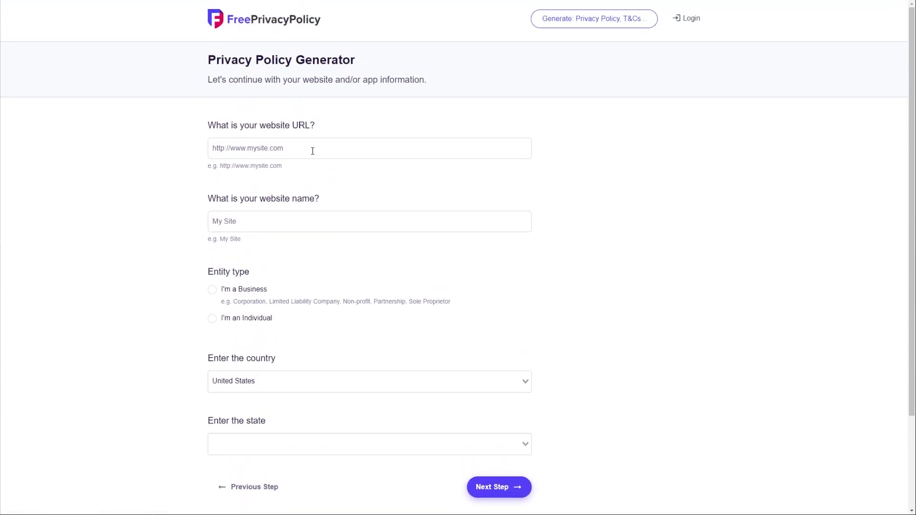
{"action": "type", "text": "https://yazbsf.com"}
{"action": "left_click", "coordinate": [291, 223]}
{"action": "type", "text": "W"}
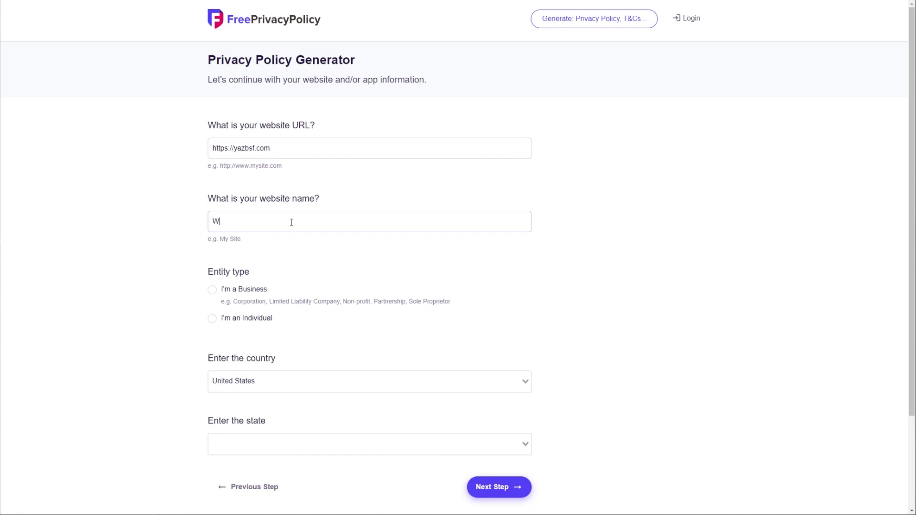
{"action": "type", "text": "P Design"}
Mark the owner as a business named 'WP Design LLC' and paste in the example address.
{"action": "scroll", "coordinate": [282, 272], "scroll_direction": "down", "scroll_amount": 1}
{"action": "left_click", "coordinate": [231, 249]}
{"action": "scroll", "coordinate": [288, 267], "scroll_direction": "down", "scroll_amount": 2}
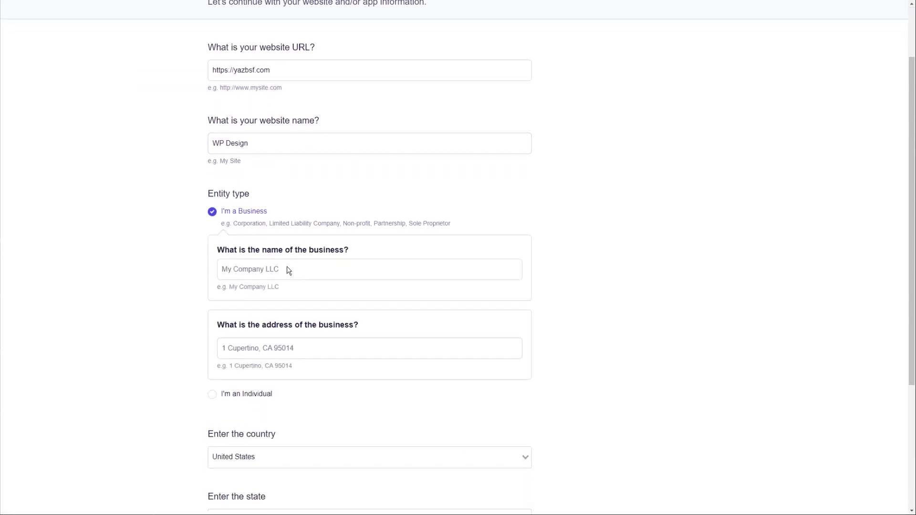
{"action": "left_click", "coordinate": [319, 217]}
{"action": "type", "text": "WP"}
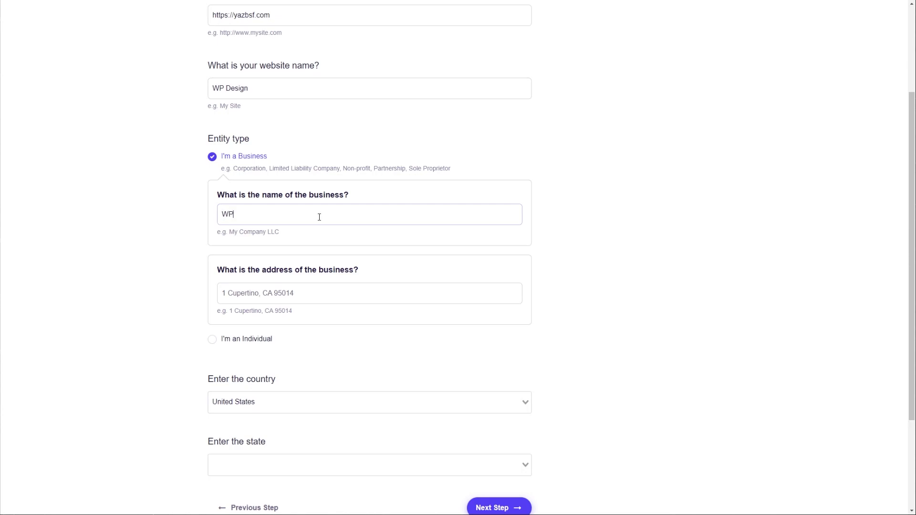
{"action": "type", "text": " Design LLC"}
{"action": "scroll", "coordinate": [292, 271], "scroll_direction": "down", "scroll_amount": 1}
{"action": "left_click_drag", "start_coordinate": [292, 267], "coordinate": [231, 267]}
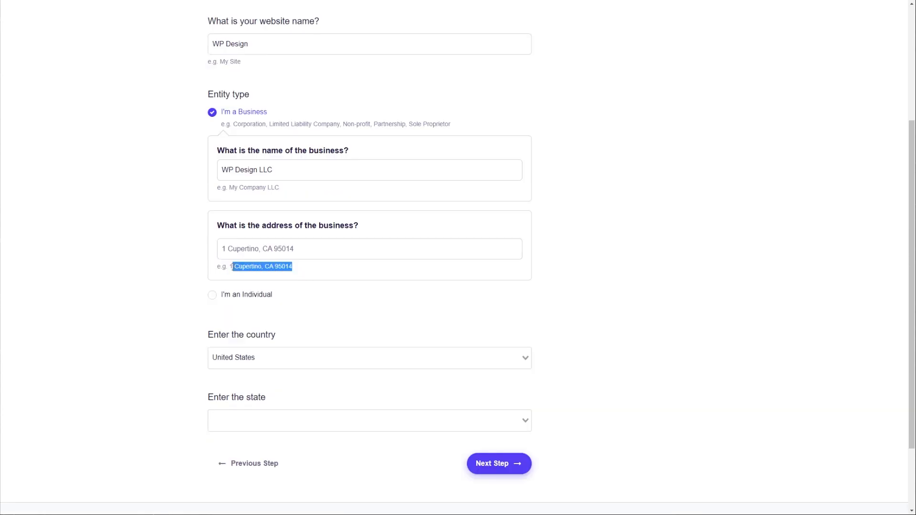
{"action": "key", "text": "ctrl+c"}
{"action": "left_click", "coordinate": [326, 249]}
{"action": "key", "text": "ctrl+v"}
Choose New Zealand as the country and continue to the next question.
{"action": "scroll", "coordinate": [310, 280], "scroll_direction": "down", "scroll_amount": 2}
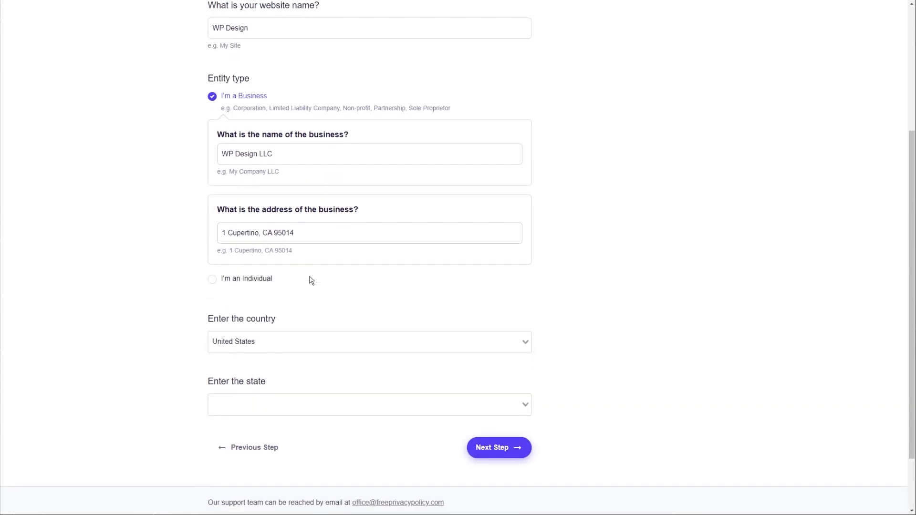
{"action": "left_click", "coordinate": [303, 269]}
{"action": "scroll", "coordinate": [303, 321], "scroll_direction": "down", "scroll_amount": 20}
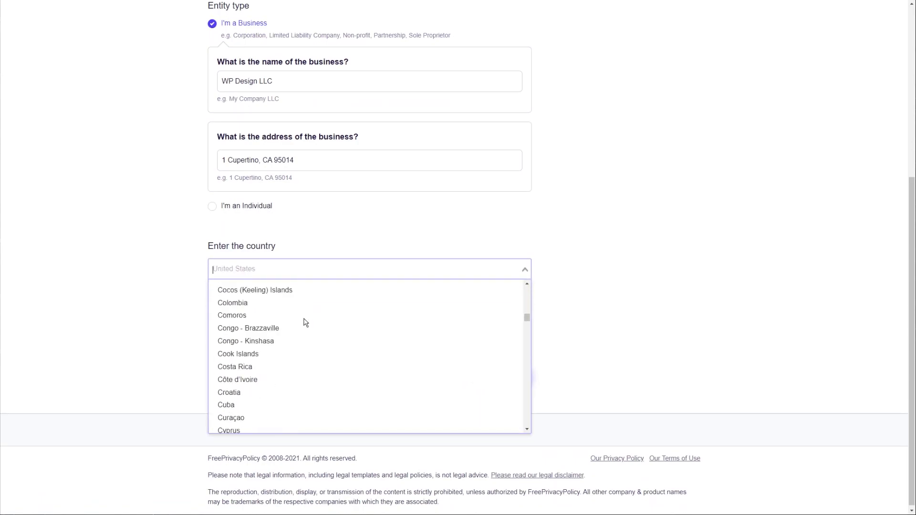
{"action": "scroll", "coordinate": [301, 326], "scroll_direction": "down", "scroll_amount": 20}
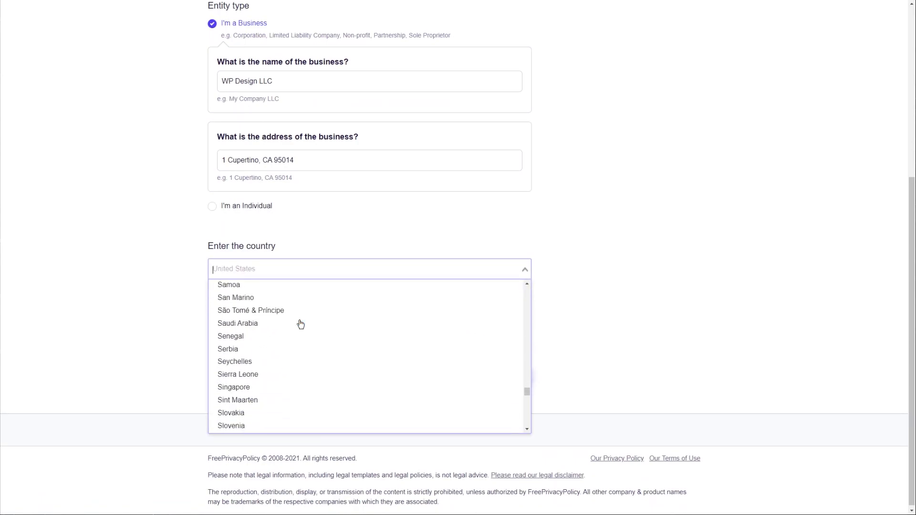
{"action": "scroll", "coordinate": [300, 324], "scroll_direction": "up", "scroll_amount": 3}
{"action": "scroll", "coordinate": [298, 329], "scroll_direction": "up", "scroll_amount": 6}
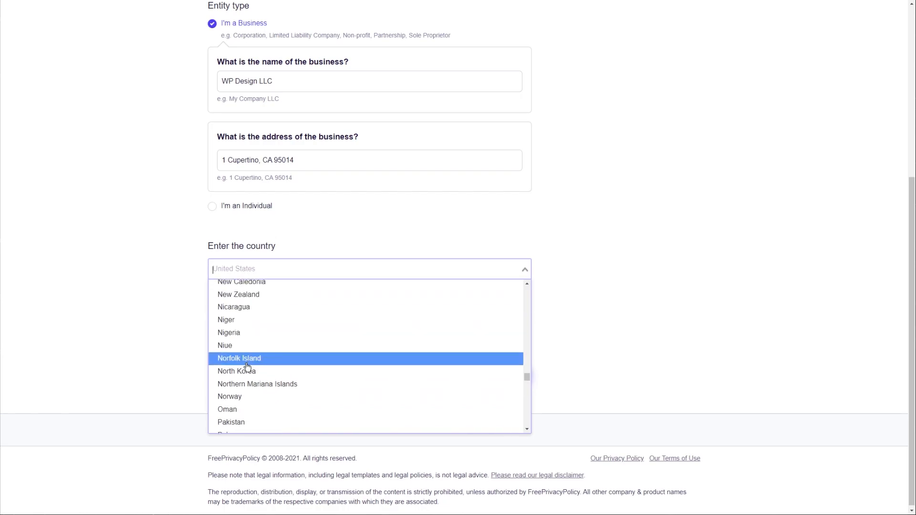
{"action": "left_click", "coordinate": [295, 292]}
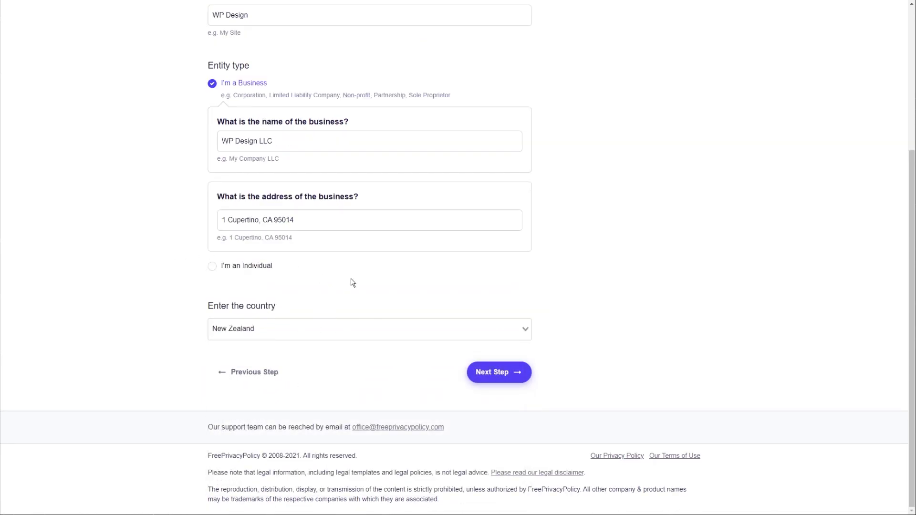
{"action": "left_click", "coordinate": [482, 379]}
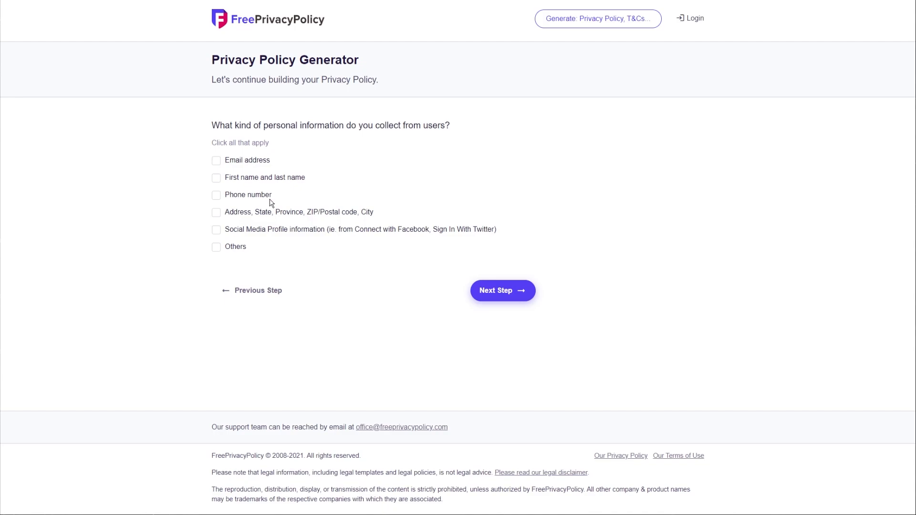
Tick Email, Name and Phone as collected data and continue without contact methods.
{"action": "left_click", "coordinate": [259, 163]}
{"action": "left_click", "coordinate": [262, 177]}
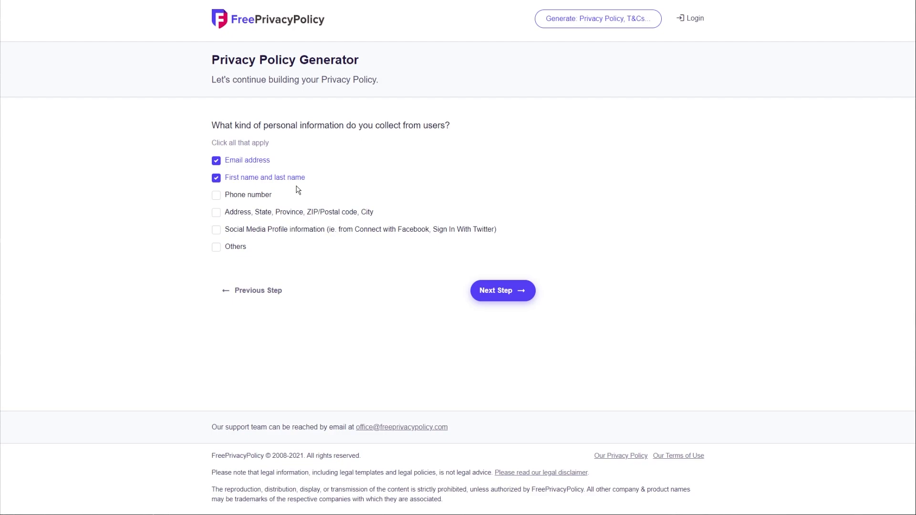
{"action": "left_click", "coordinate": [237, 200]}
{"action": "left_click", "coordinate": [500, 296]}
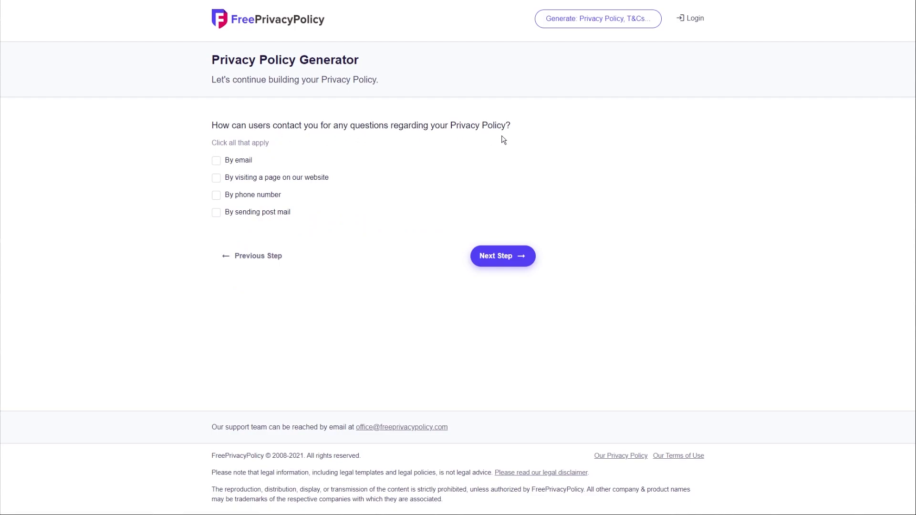
{"action": "left_click", "coordinate": [238, 161]}
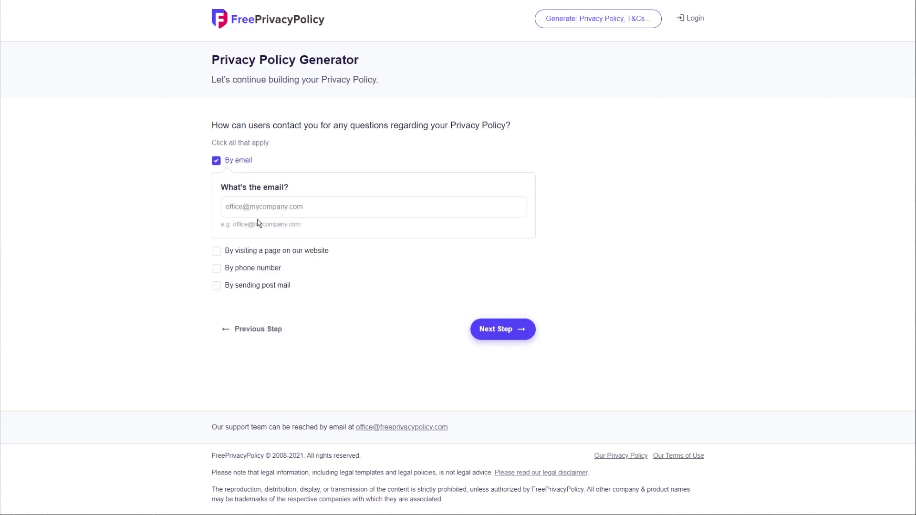
{"action": "left_click", "coordinate": [306, 205]}
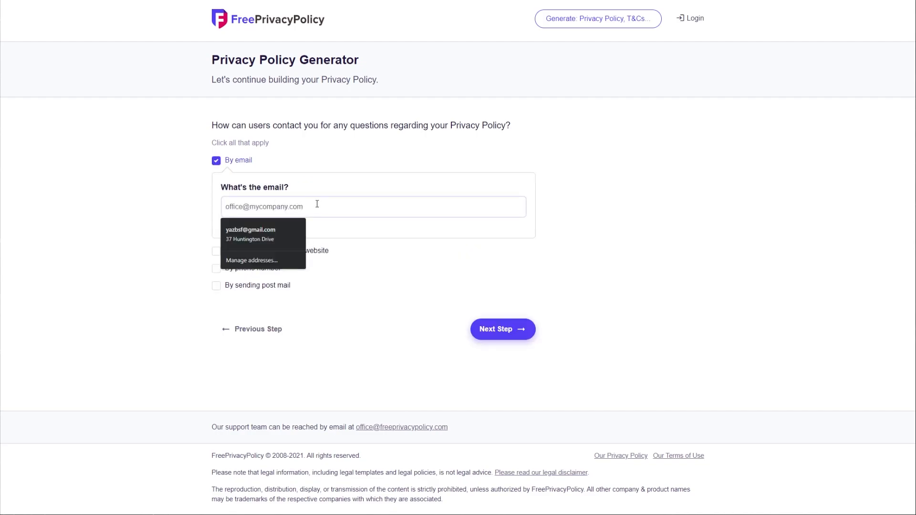
{"action": "left_click", "coordinate": [217, 160]}
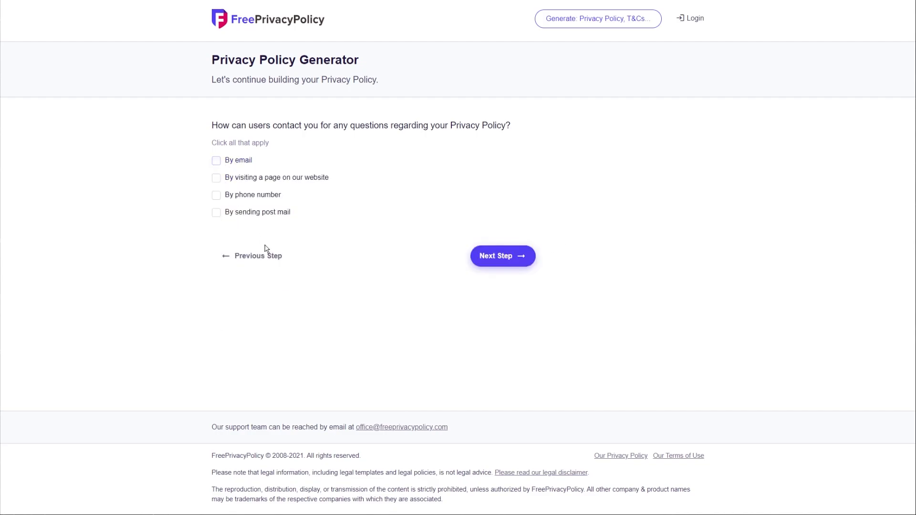
{"action": "left_click", "coordinate": [495, 266]}
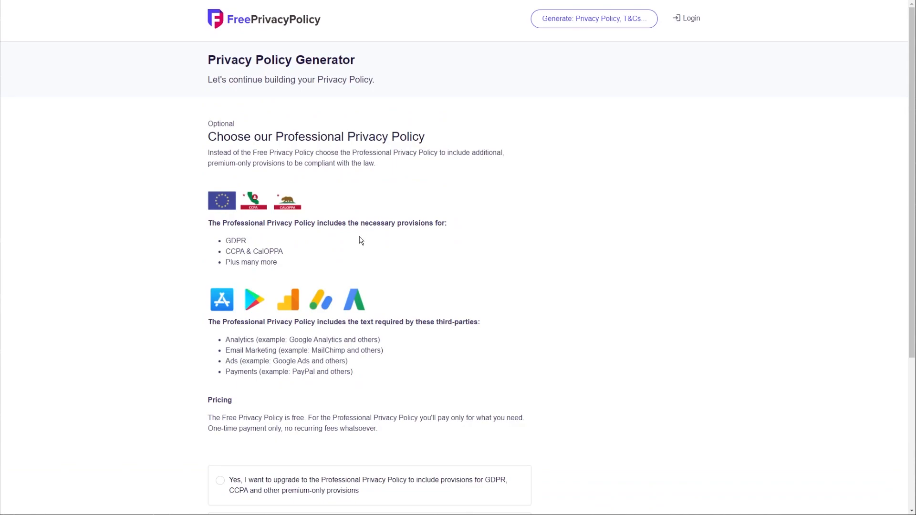
Decline the Professional upgrade, enter the recipient email and generate the free policy.
{"action": "scroll", "coordinate": [360, 239], "scroll_direction": "down", "scroll_amount": 3}
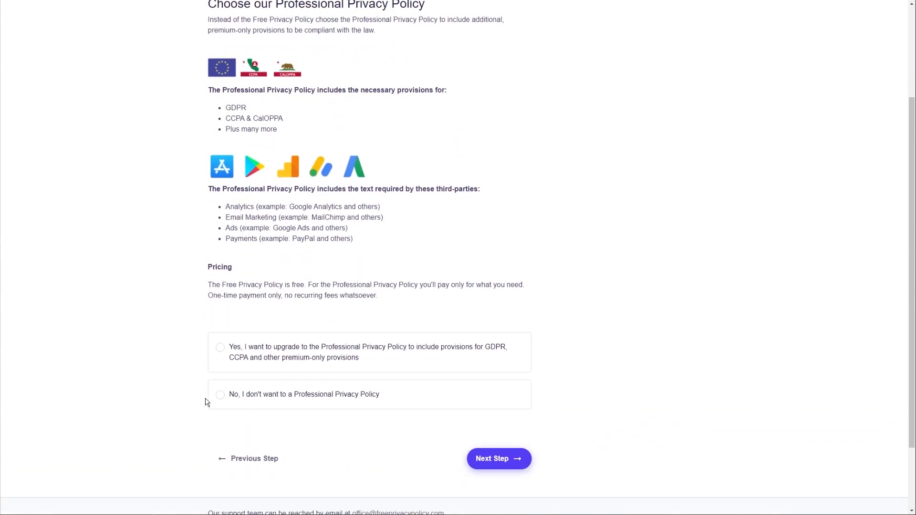
{"action": "left_click", "coordinate": [264, 397]}
{"action": "left_click", "coordinate": [502, 458]}
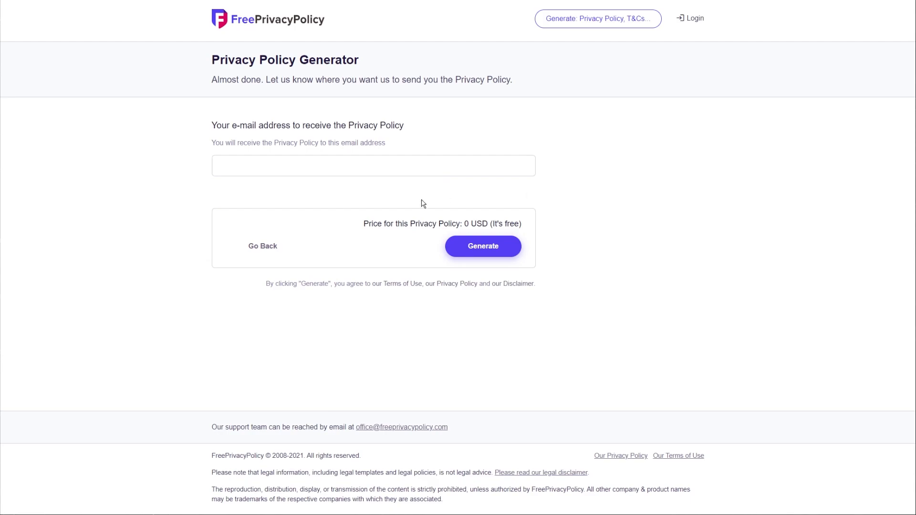
{"action": "left_click", "coordinate": [492, 169]}
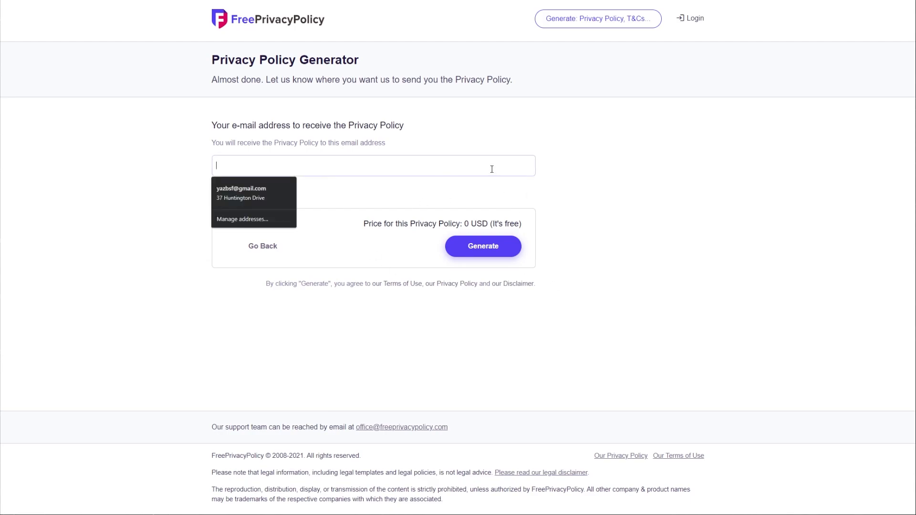
{"action": "left_click", "coordinate": [243, 191]}
{"action": "left_click", "coordinate": [482, 248]}
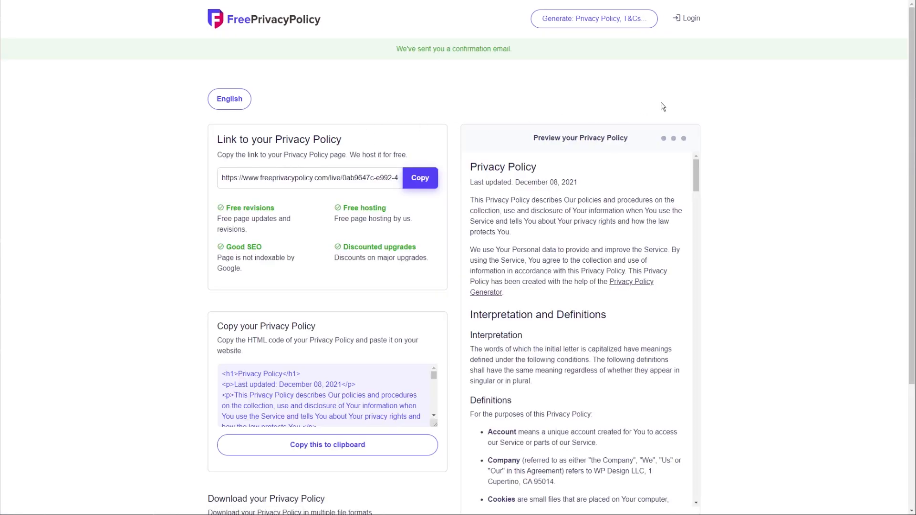
Open the hosted policy link and copy the entire policy text.
{"action": "left_click", "coordinate": [423, 183]}
{"action": "right_click", "coordinate": [345, 1]}
{"action": "left_click", "coordinate": [390, 69]}
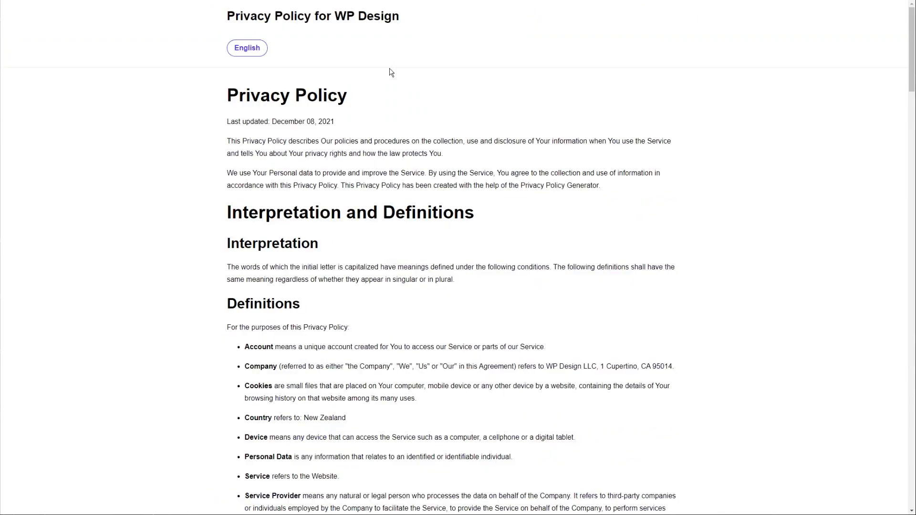
{"action": "scroll", "coordinate": [422, 170], "scroll_direction": "down", "scroll_amount": 15}
{"action": "scroll", "coordinate": [613, 185], "scroll_direction": "down", "scroll_amount": 3}
{"action": "scroll", "coordinate": [613, 186], "scroll_direction": "down", "scroll_amount": 20}
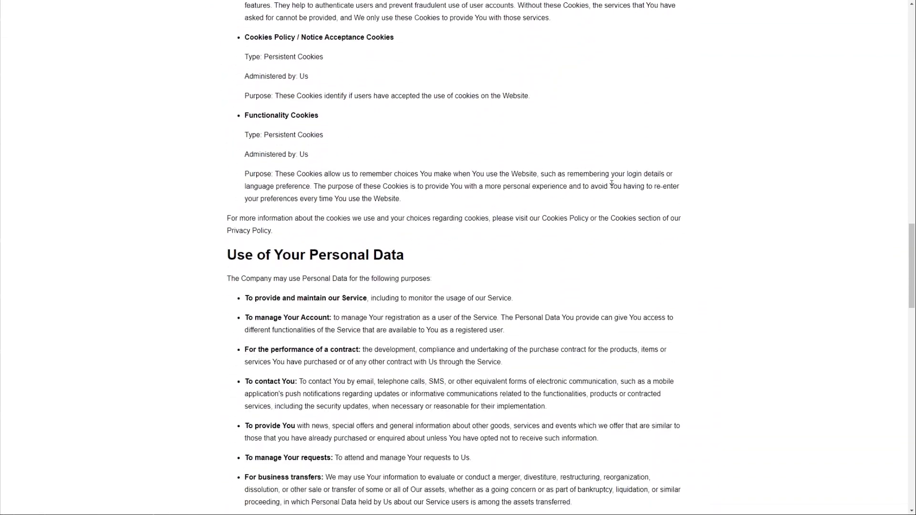
{"action": "scroll", "coordinate": [609, 191], "scroll_direction": "up", "scroll_amount": 13}
{"action": "scroll", "coordinate": [609, 191], "scroll_direction": "up", "scroll_amount": 20}
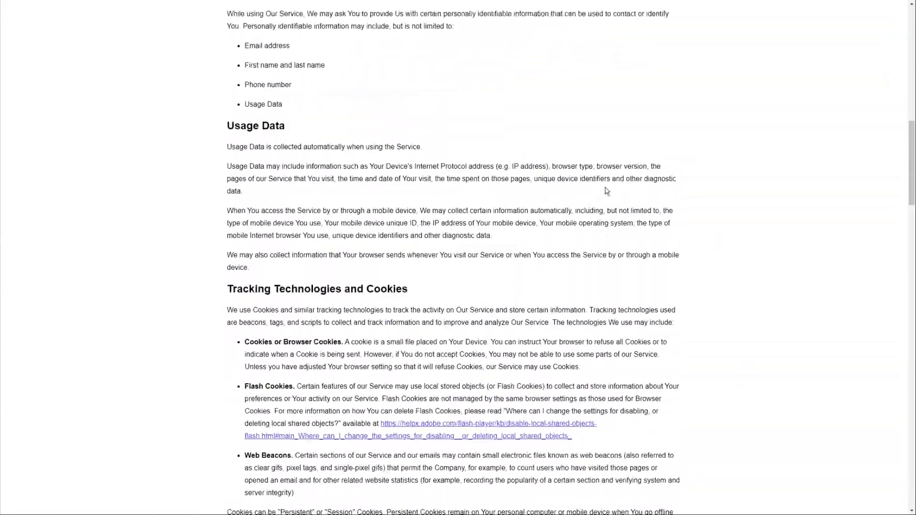
{"action": "left_click_drag", "start_coordinate": [232, 97], "coordinate": [339, 374]}
{"action": "right_click", "coordinate": [340, 373]}
{"action": "left_click", "coordinate": [351, 362]}
Replace the Privacy Policy page's default content with the generated policy text.
{"action": "left_click", "coordinate": [77, 0]}
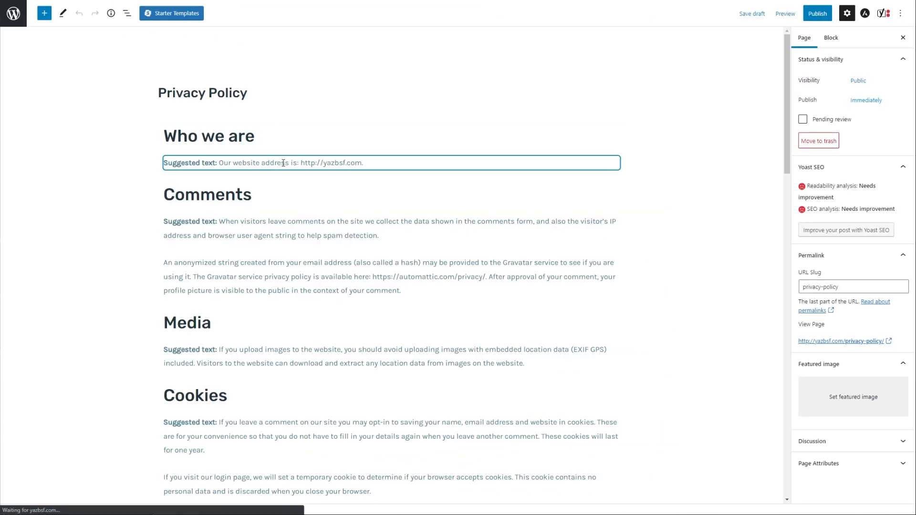
{"action": "left_click_drag", "start_coordinate": [163, 134], "coordinate": [563, 65]}
{"action": "key", "text": "BackSpace"}
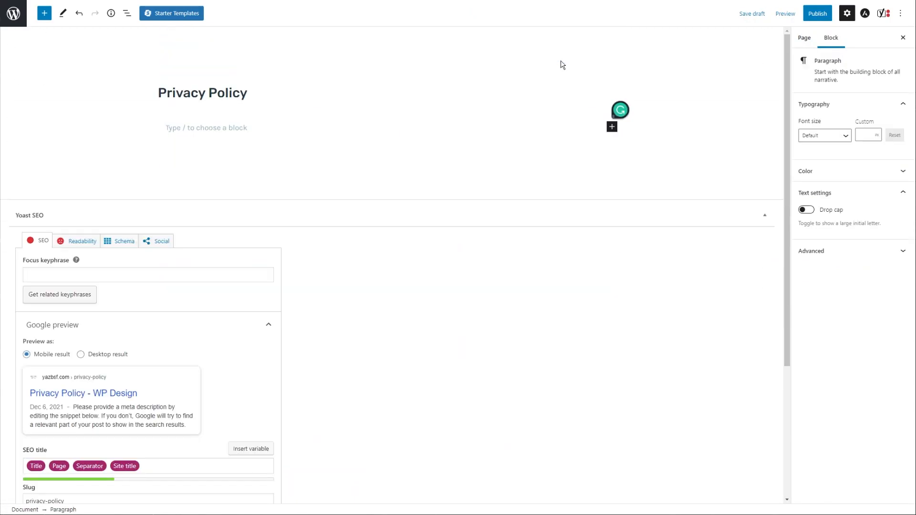
{"action": "key", "text": "ctrl+z"}
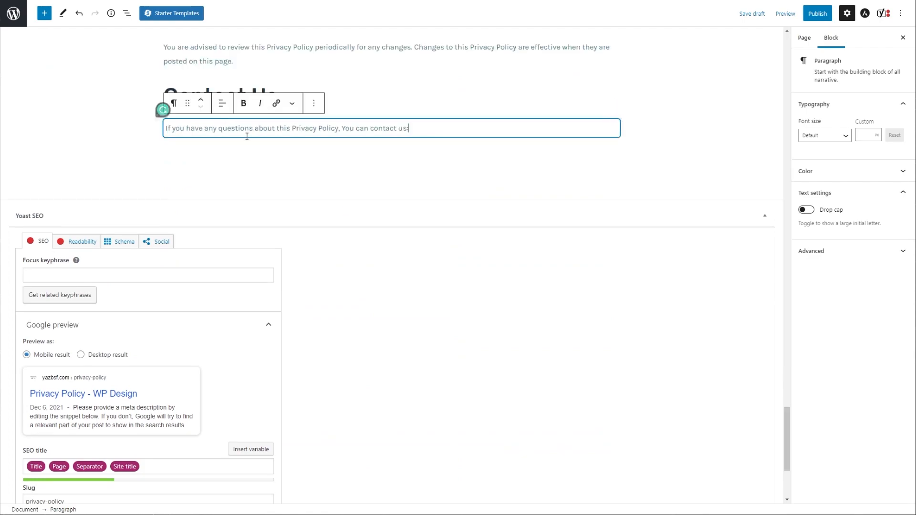
{"action": "scroll", "coordinate": [428, 163], "scroll_direction": "up", "scroll_amount": 20}
{"action": "scroll", "coordinate": [429, 163], "scroll_direction": "up", "scroll_amount": 15}
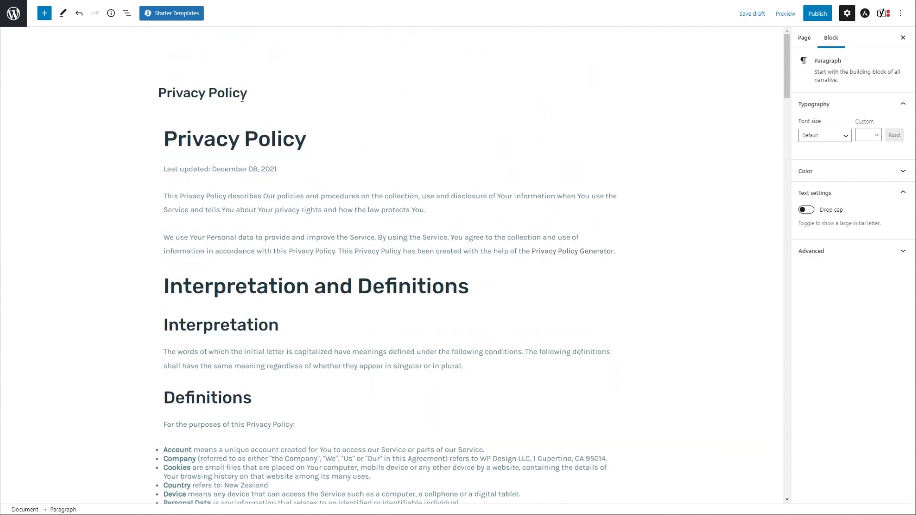
Delete the duplicate Privacy Policy heading, then publish the page and view it.
{"action": "left_click", "coordinate": [315, 140]}
{"action": "left_click_drag", "start_coordinate": [315, 140], "coordinate": [164, 140]}
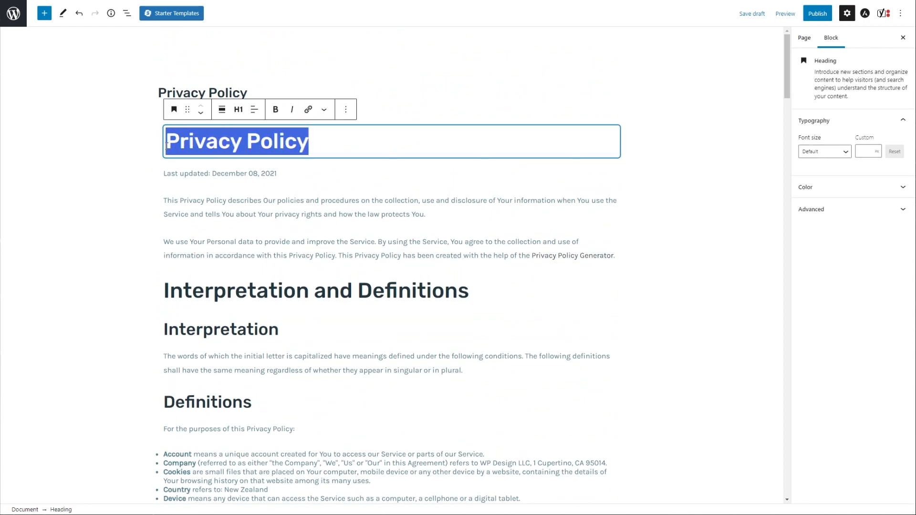
{"action": "key", "text": "BackSpace"}
{"action": "key", "text": "BackSpace"}
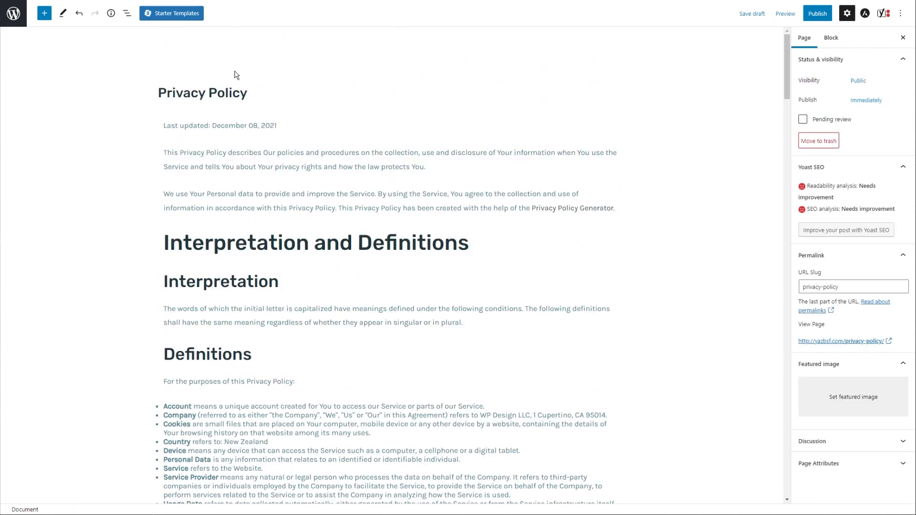
{"action": "left_click", "coordinate": [290, 125]}
{"action": "left_click", "coordinate": [817, 13]}
{"action": "left_click", "coordinate": [817, 13]}
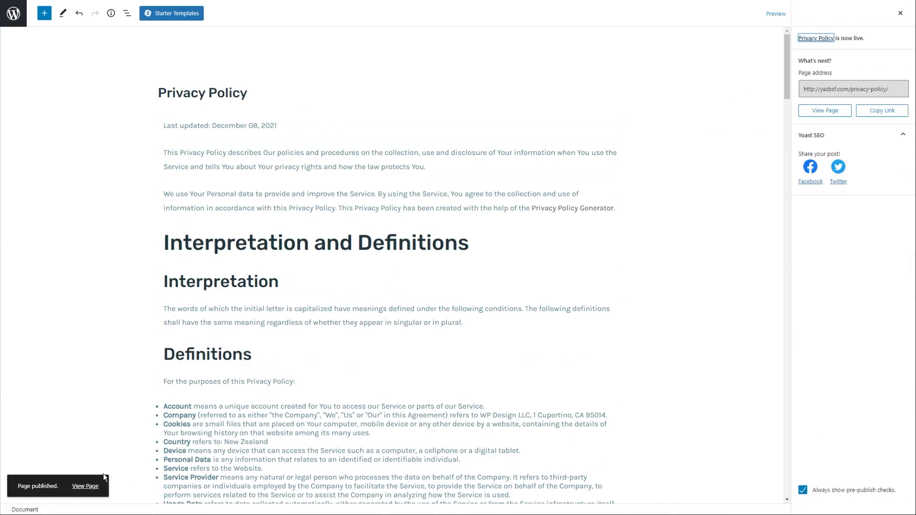
{"action": "left_click", "coordinate": [89, 483]}
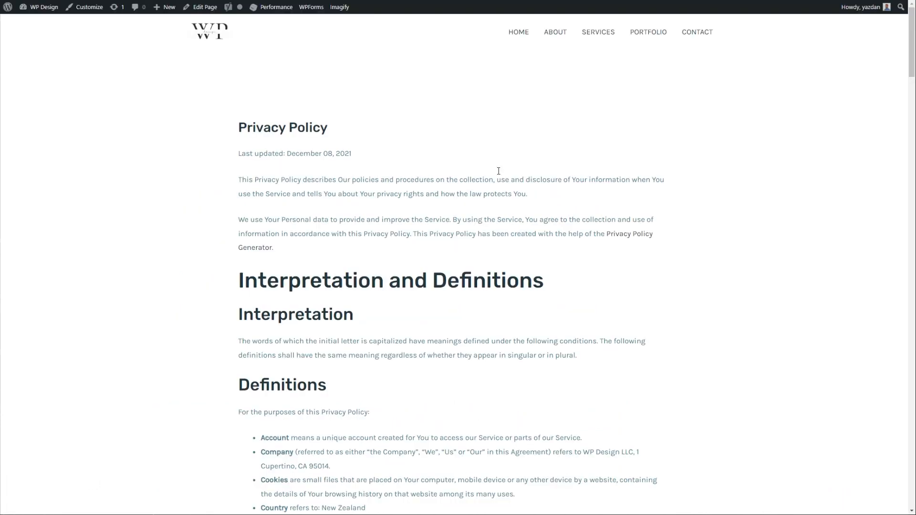
Scroll the live Privacy Policy page down to its footer copyright line.
{"action": "scroll", "coordinate": [730, 176], "scroll_direction": "down", "scroll_amount": 10}
{"action": "scroll", "coordinate": [731, 185], "scroll_direction": "down", "scroll_amount": 15}
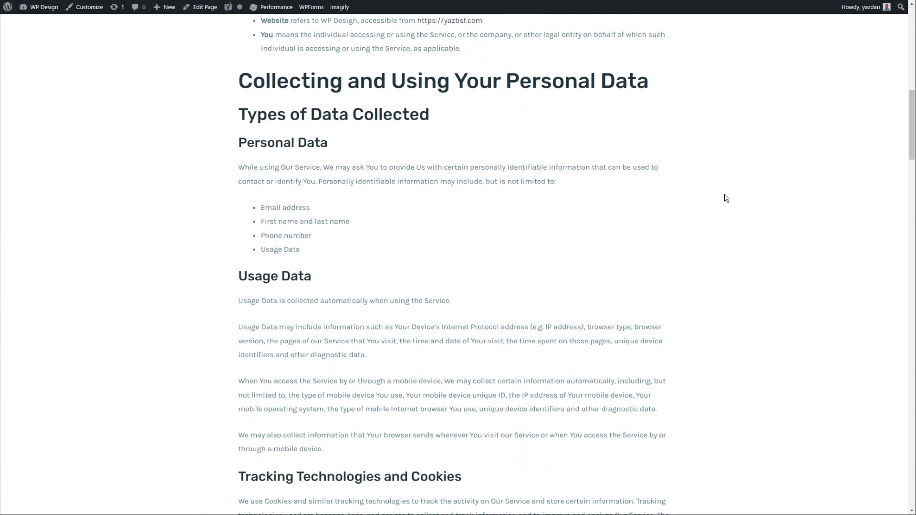
{"action": "scroll", "coordinate": [725, 203], "scroll_direction": "down", "scroll_amount": 20}
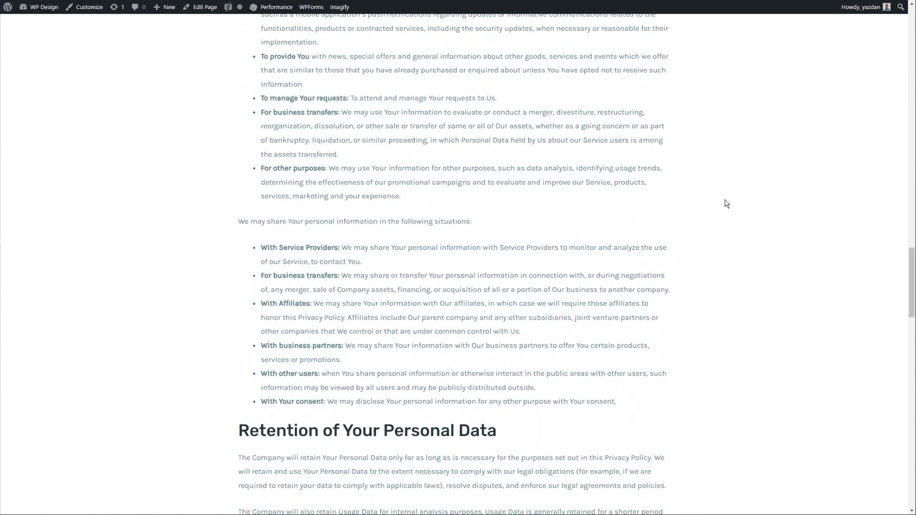
{"action": "scroll", "coordinate": [726, 207], "scroll_direction": "down", "scroll_amount": 1}
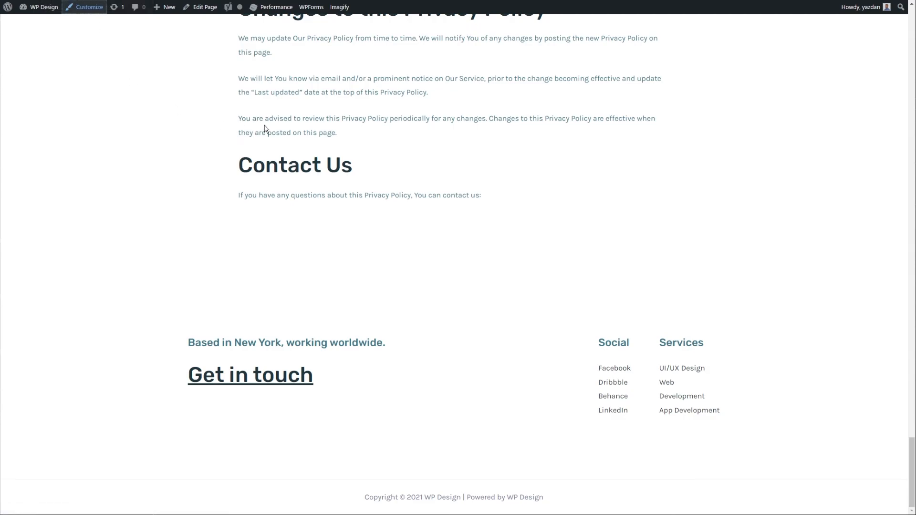
{"action": "scroll", "coordinate": [242, 279], "scroll_direction": "down", "scroll_amount": 20}
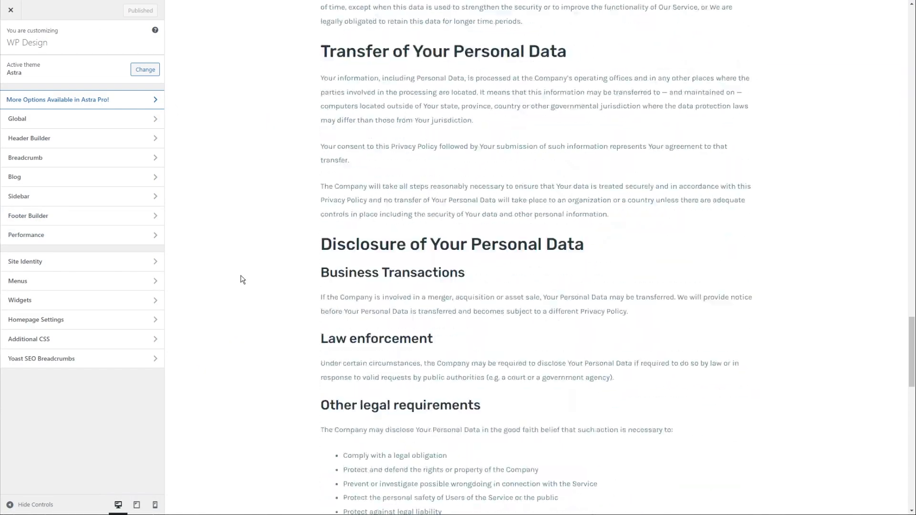
{"action": "scroll", "coordinate": [241, 280], "scroll_direction": "down", "scroll_amount": 20}
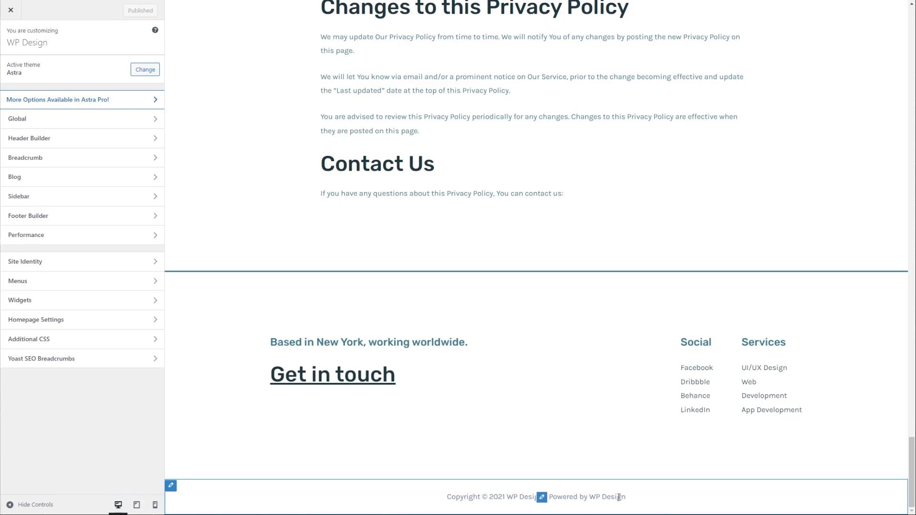
Open the footer Copyright settings and delete the 'Powered by' credit.
{"action": "left_click", "coordinate": [542, 497]}
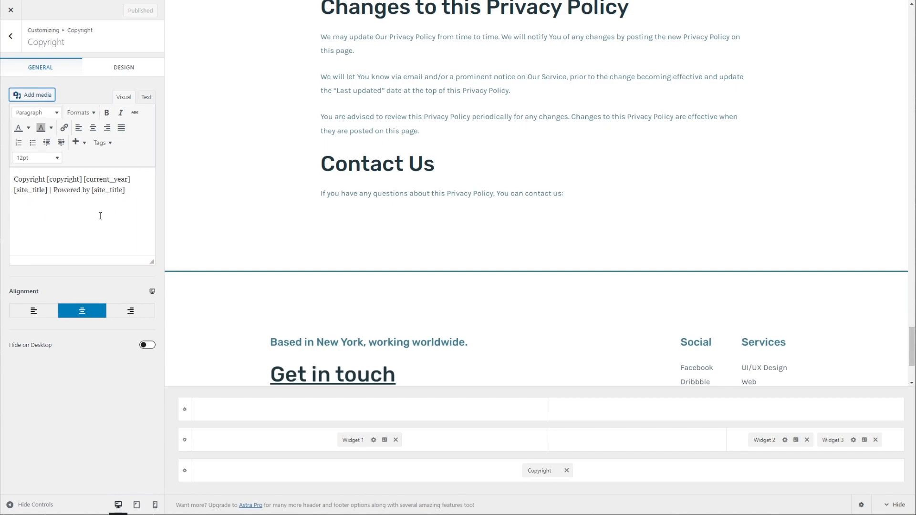
{"action": "left_click", "coordinate": [117, 212]}
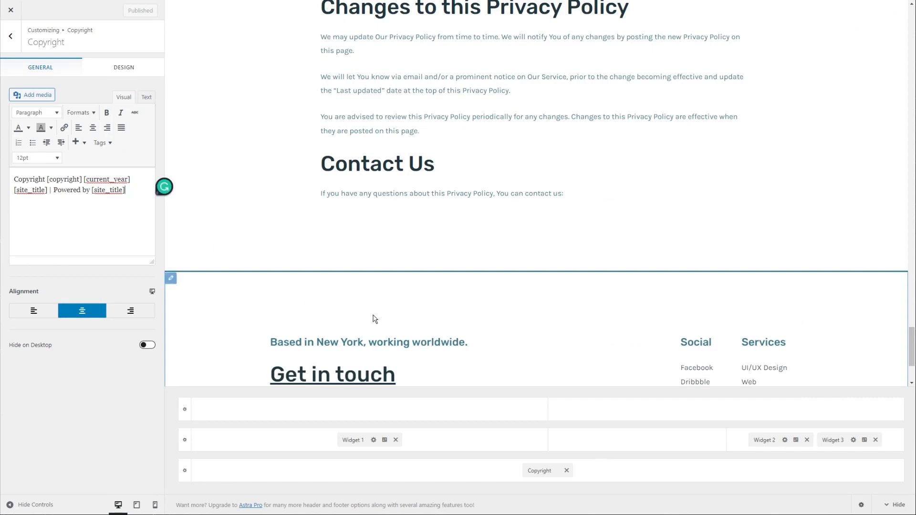
{"action": "left_click_drag", "start_coordinate": [128, 190], "coordinate": [51, 190]}
{"action": "key", "text": "BackSpace"}
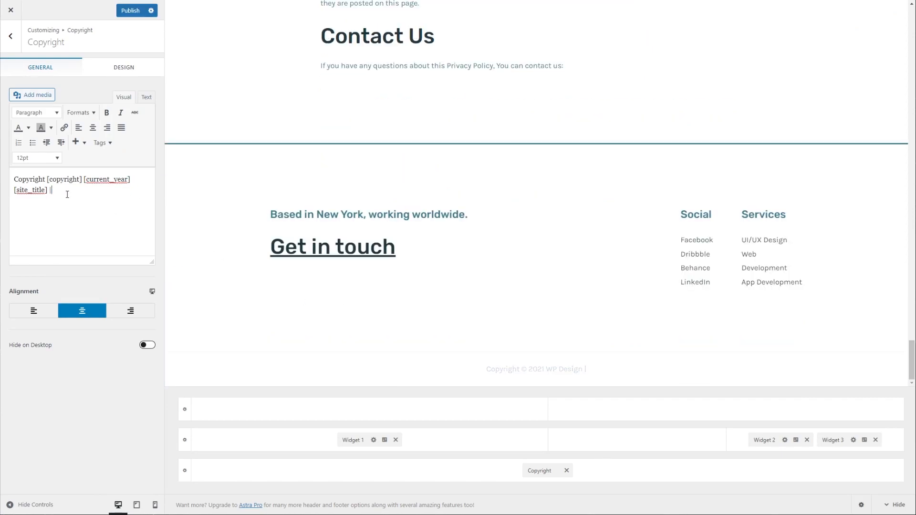
Switch the copyright editor to Text mode and start a link after '[site_title] |'.
{"action": "left_click", "coordinate": [147, 99]}
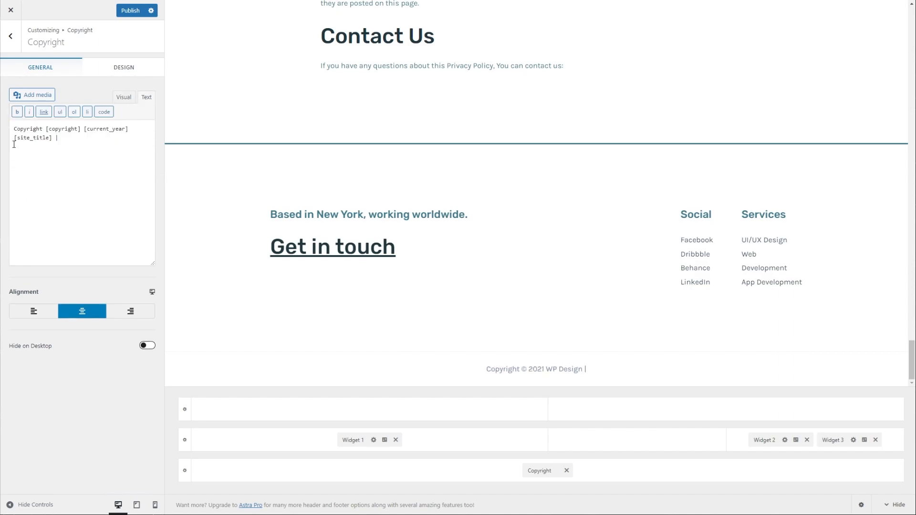
{"action": "left_click", "coordinate": [106, 144]}
{"action": "left_click", "coordinate": [44, 112]}
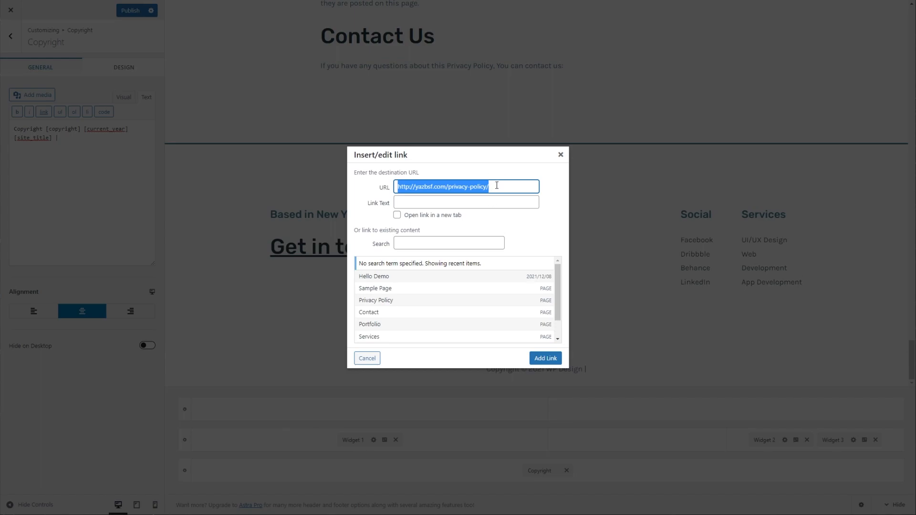
Add a 'Privacy Policy' footer link to the Privacy Policy page and follow it in the preview.
{"action": "left_click", "coordinate": [471, 200]}
{"action": "type", "text": "Privacy Policy"}
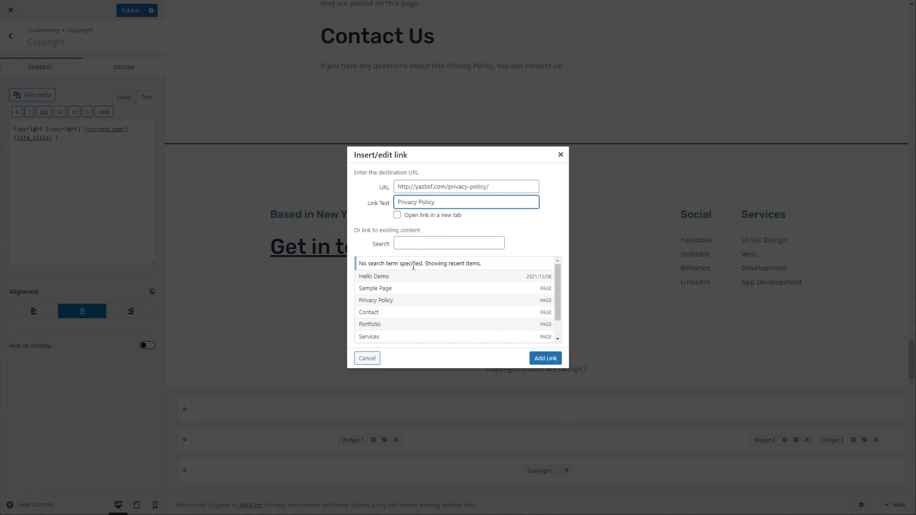
{"action": "left_click", "coordinate": [406, 304]}
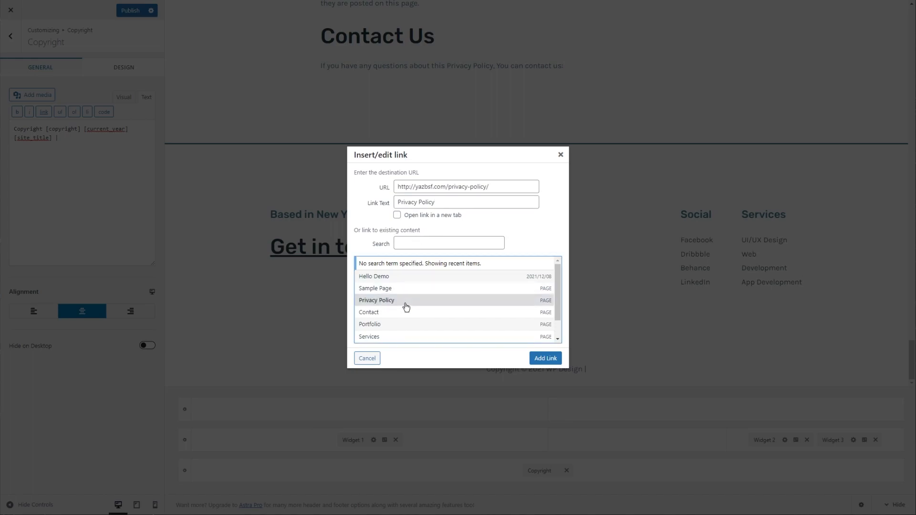
{"action": "left_click", "coordinate": [543, 358]}
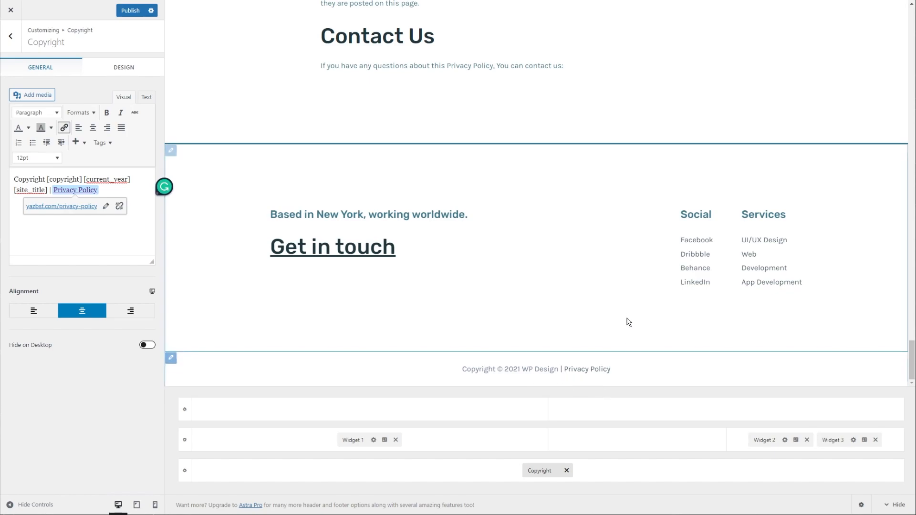
{"action": "left_click", "coordinate": [600, 371]}
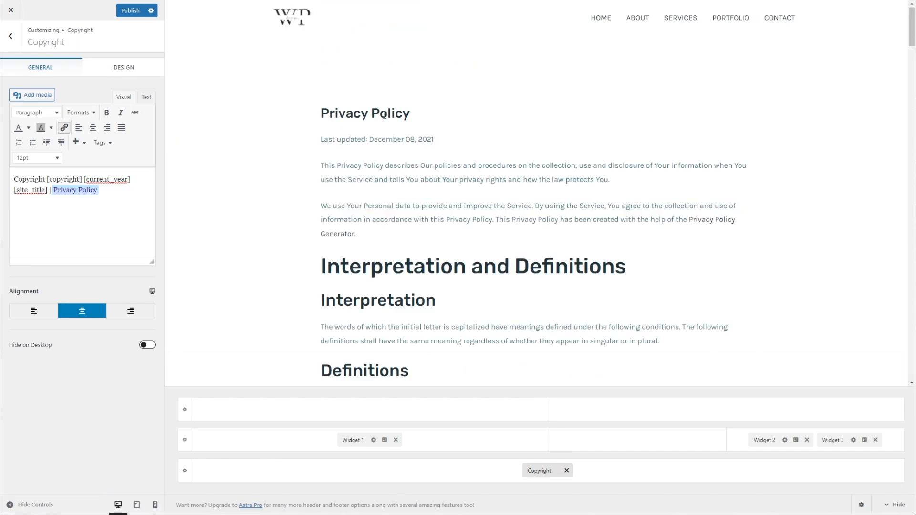
{"action": "scroll", "coordinate": [461, 171], "scroll_direction": "down", "scroll_amount": 15}
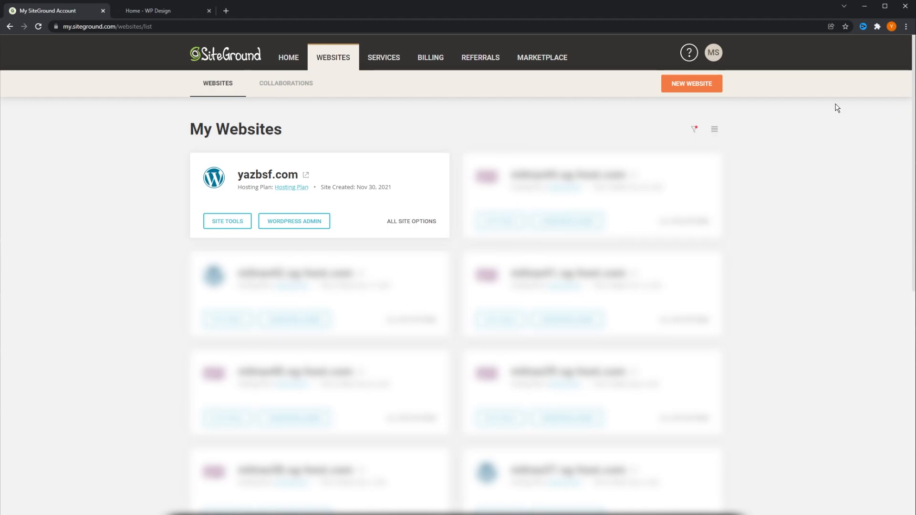
Check the live site's connection security, then open All Site Options for yazbsf.com in SiteGround.
{"action": "left_click", "coordinate": [58, 29]}
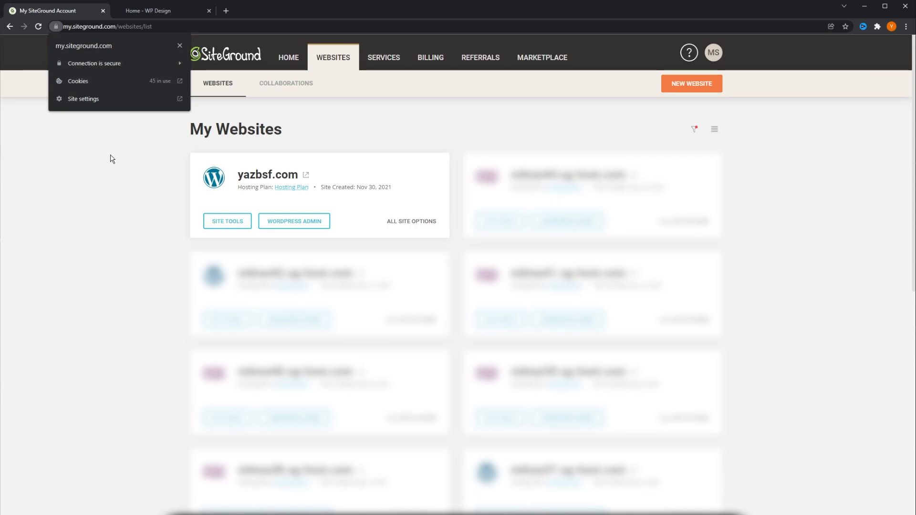
{"action": "left_click", "coordinate": [56, 150]}
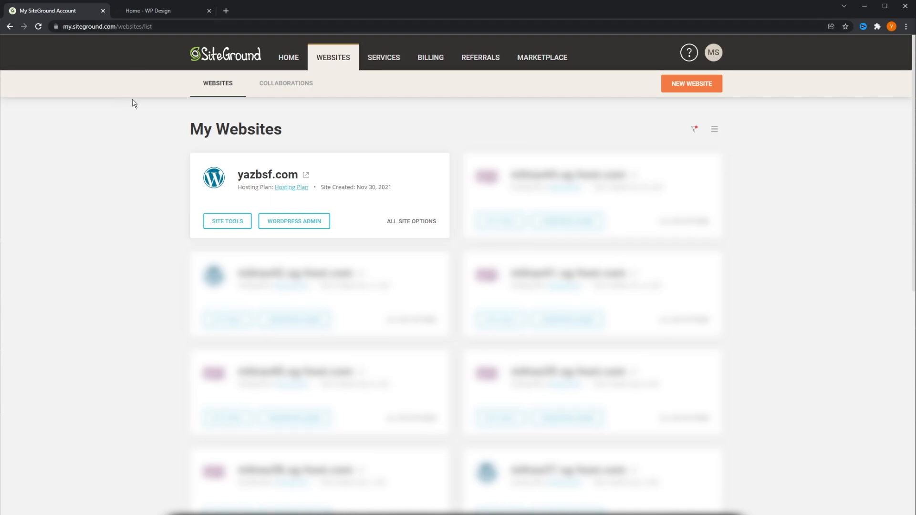
{"action": "left_click", "coordinate": [131, 12]}
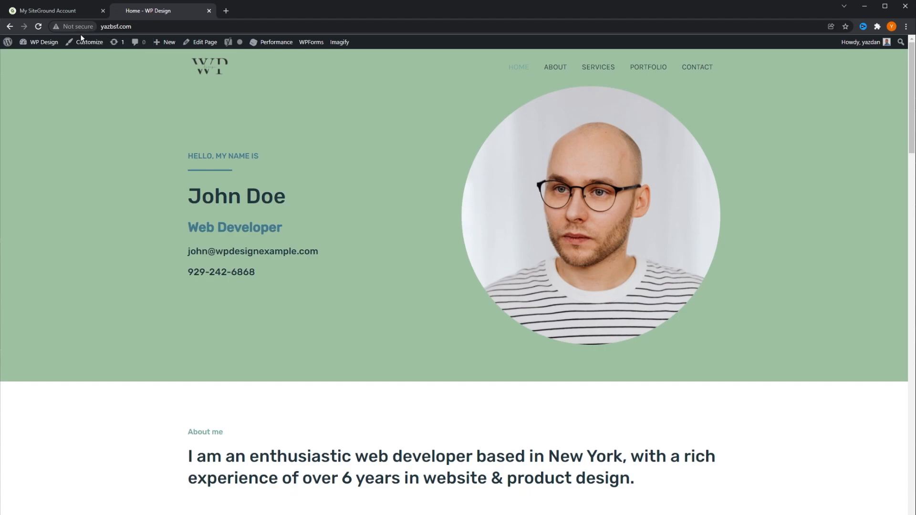
{"action": "left_click", "coordinate": [78, 14]}
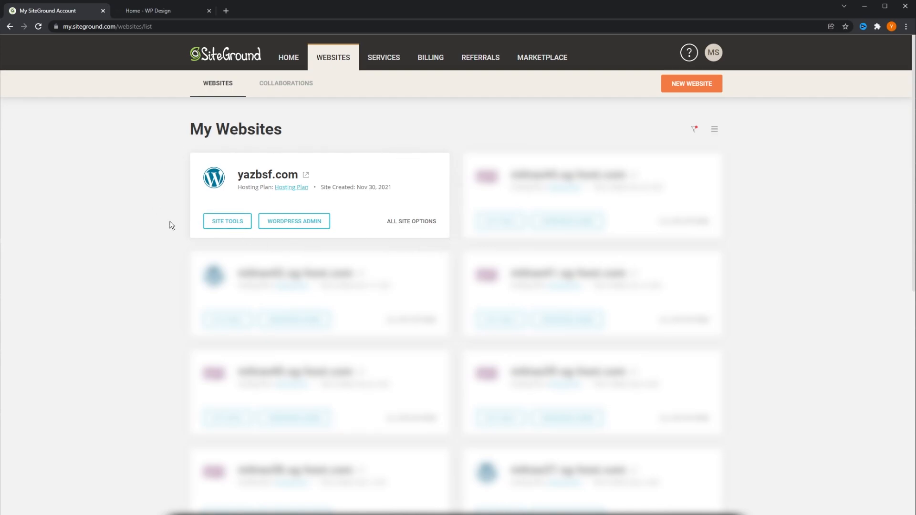
{"action": "left_click", "coordinate": [415, 226]}
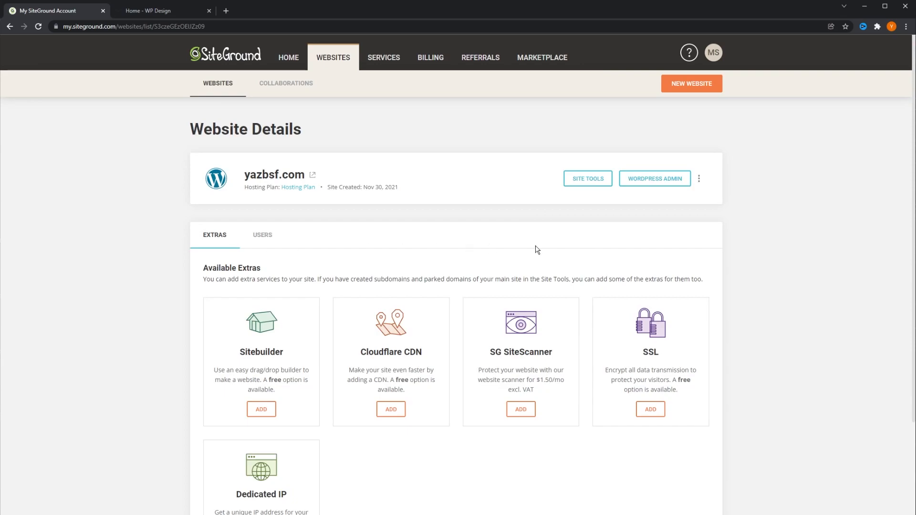
Install a Let's Encrypt SSL certificate for yazbsf.com in SiteGround's SSL Manager.
{"action": "left_click", "coordinate": [583, 184]}
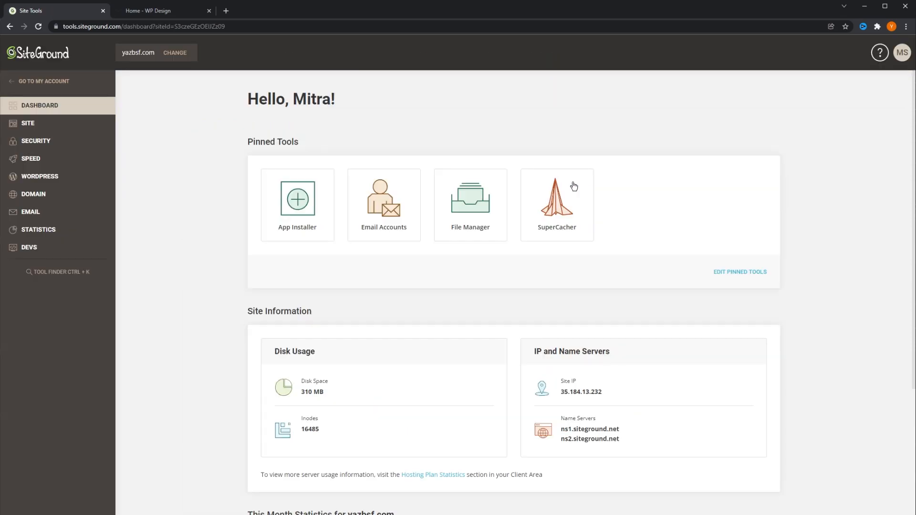
{"action": "left_click", "coordinate": [70, 145]}
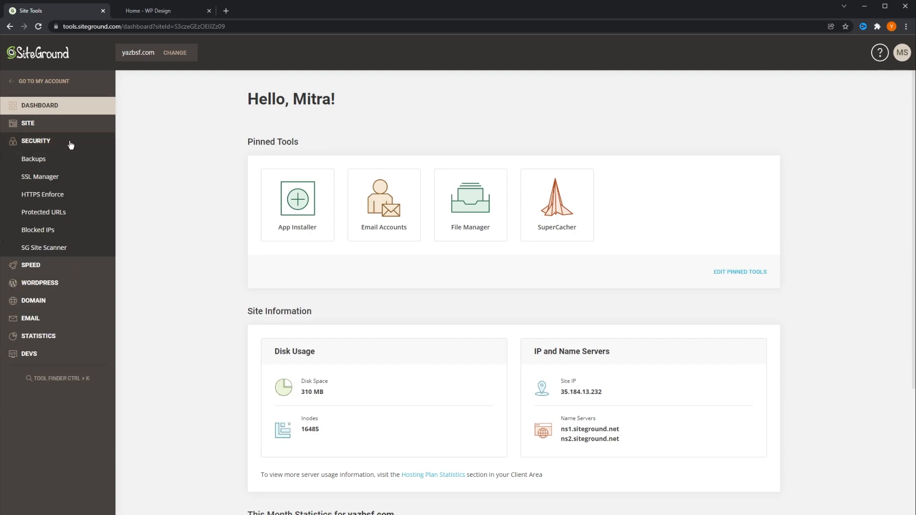
{"action": "left_click", "coordinate": [54, 177]}
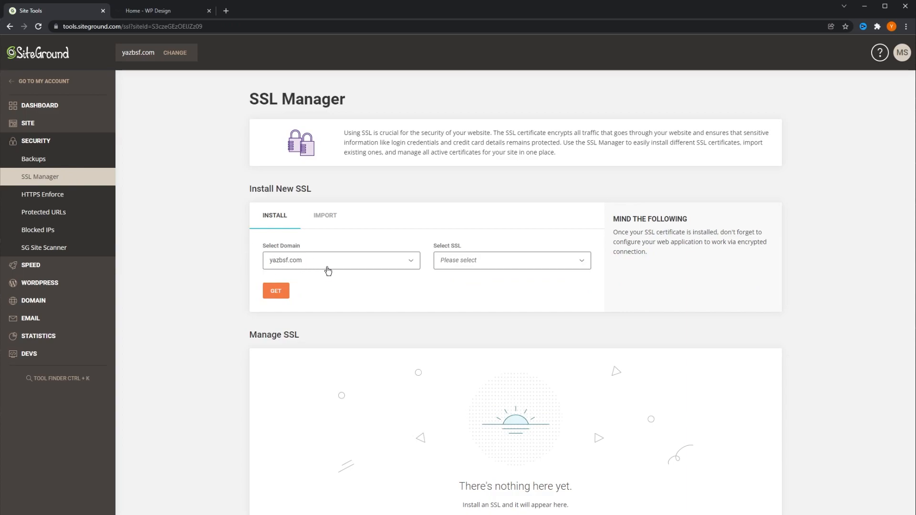
{"action": "left_click", "coordinate": [487, 265]}
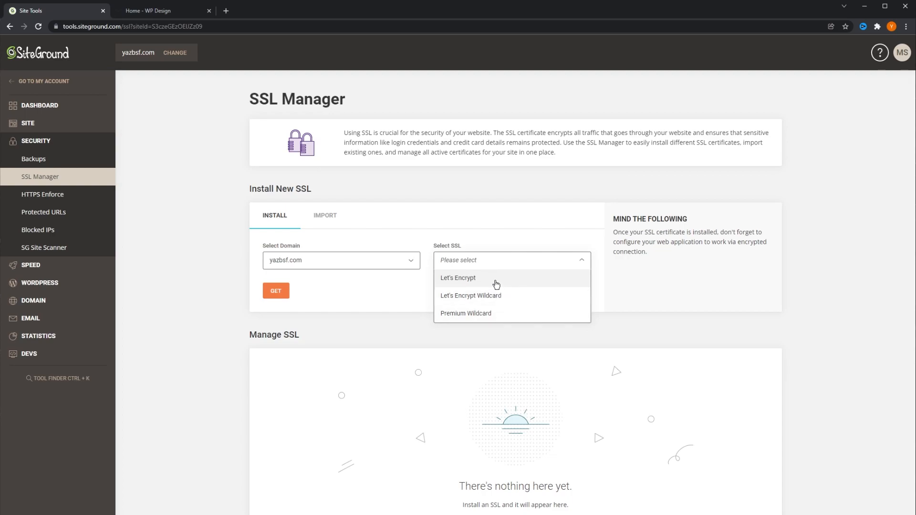
{"action": "left_click", "coordinate": [496, 284]}
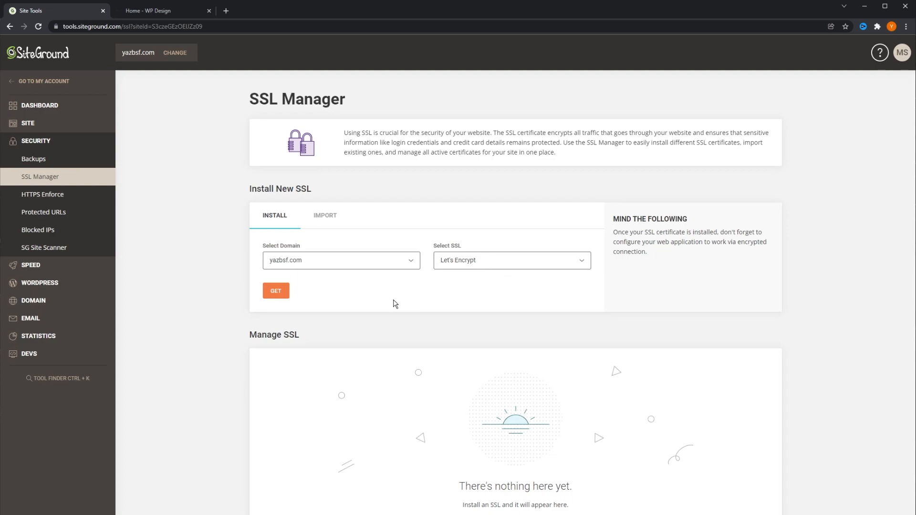
{"action": "left_click", "coordinate": [274, 292]}
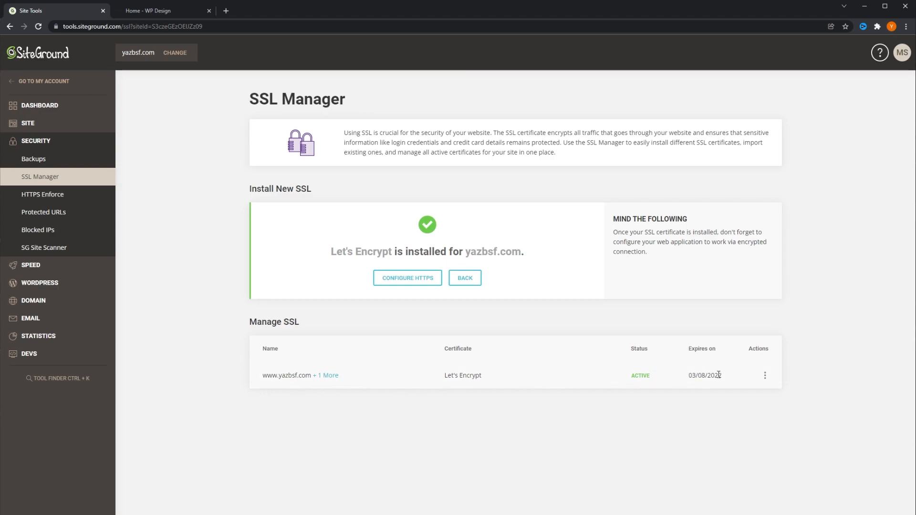
{"action": "left_click", "coordinate": [765, 376]}
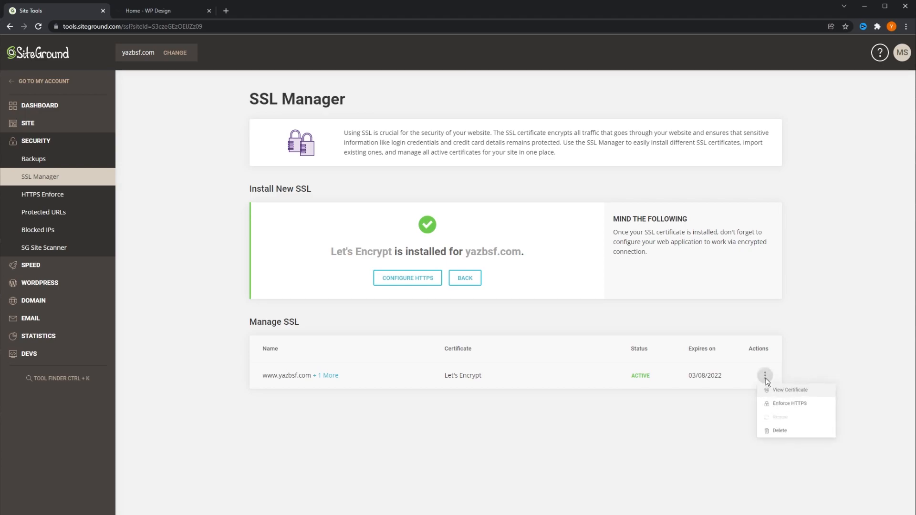
{"action": "left_click", "coordinate": [792, 413]}
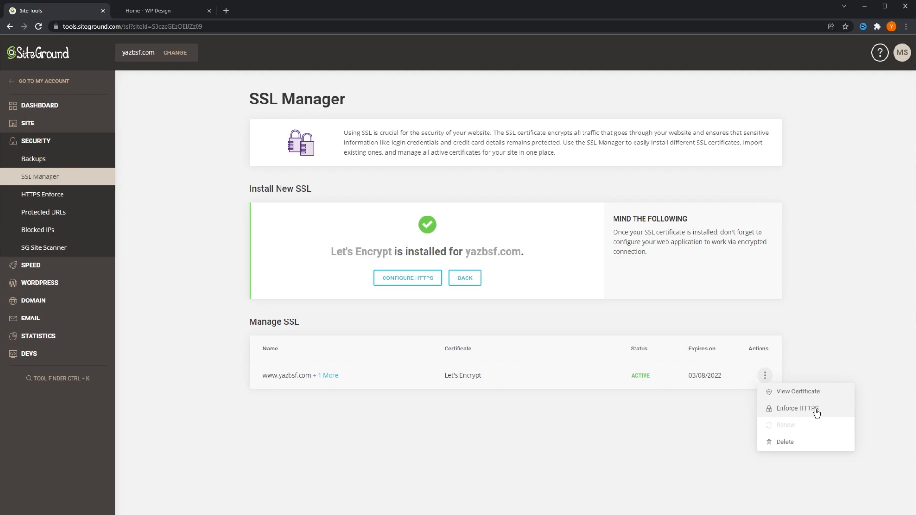
Enable HTTPS Enforce for yazbsf.com, then check the live WP Design site loads securely.
{"action": "left_click", "coordinate": [791, 413]}
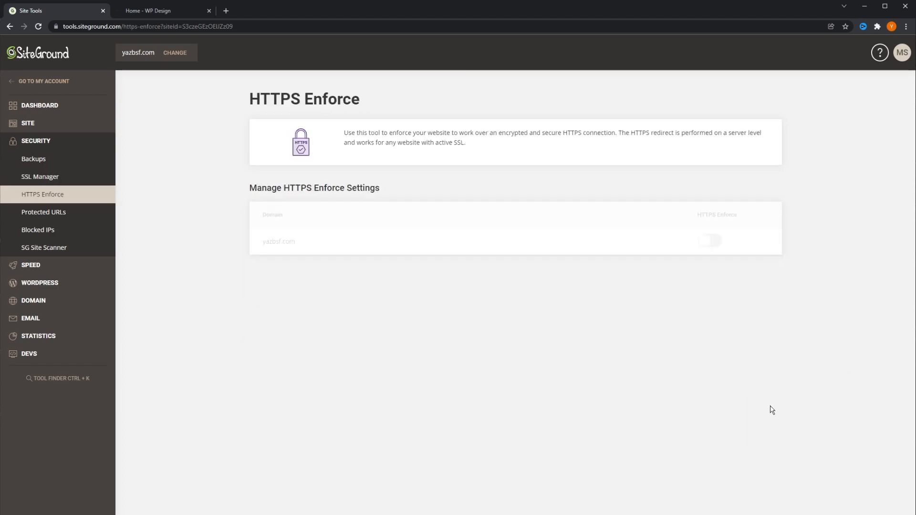
{"action": "left_click", "coordinate": [708, 243]}
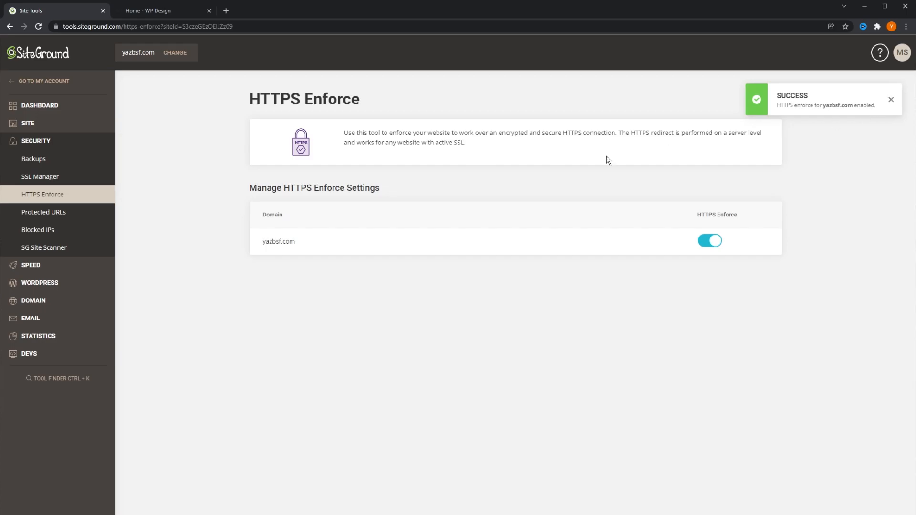
{"action": "left_click", "coordinate": [147, 10]}
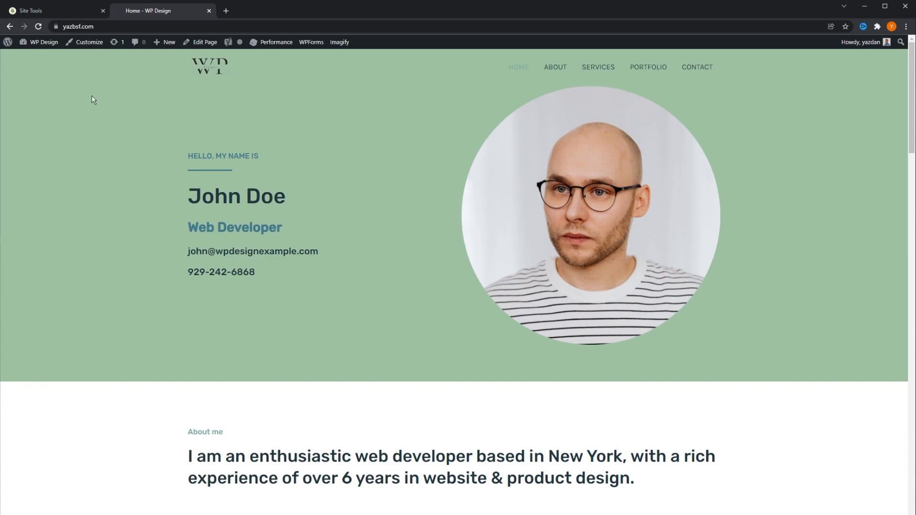
{"action": "left_click", "coordinate": [64, 28]}
{"action": "double_click", "coordinate": [64, 28]}
{"action": "left_click_drag", "start_coordinate": [77, 27], "coordinate": [68, 27]}
{"action": "left_click", "coordinate": [122, 104]}
{"action": "scroll", "coordinate": [767, 245], "scroll_direction": "down", "scroll_amount": 8}
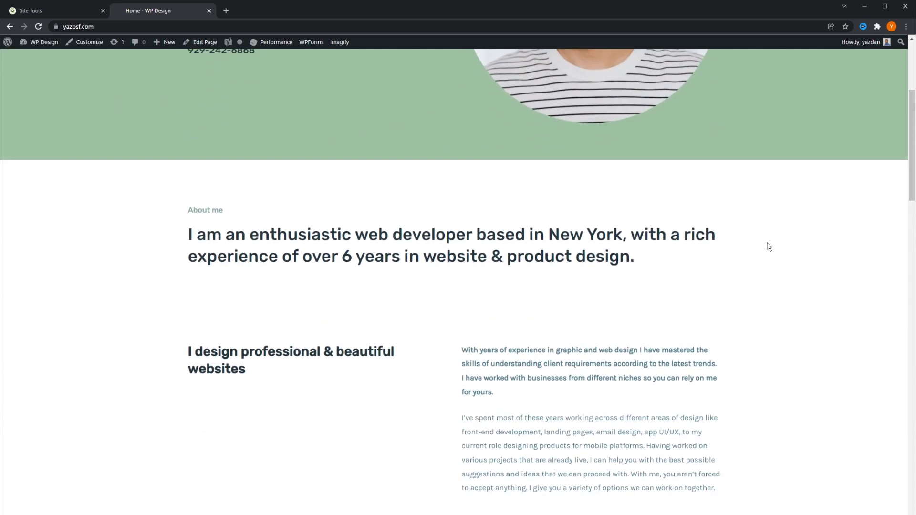
{"action": "scroll", "coordinate": [768, 248], "scroll_direction": "down", "scroll_amount": 5}
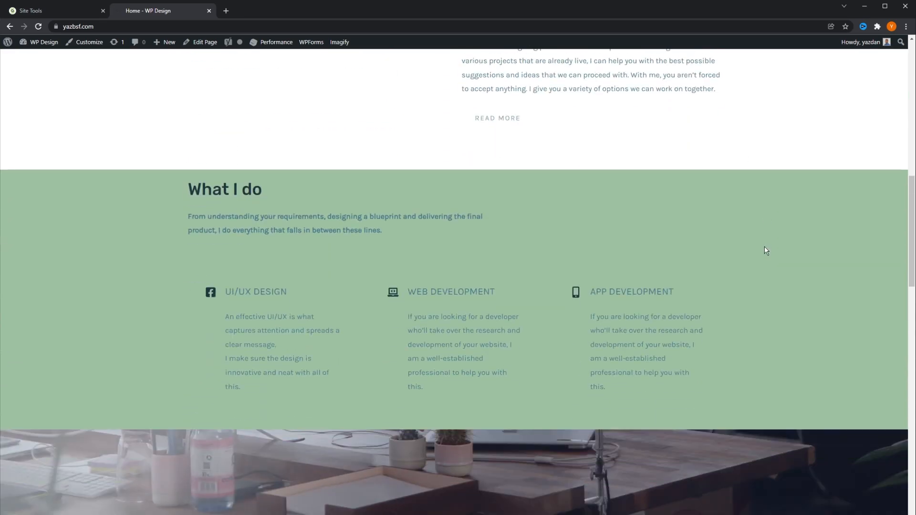
{"action": "scroll", "coordinate": [764, 250], "scroll_direction": "down", "scroll_amount": 8}
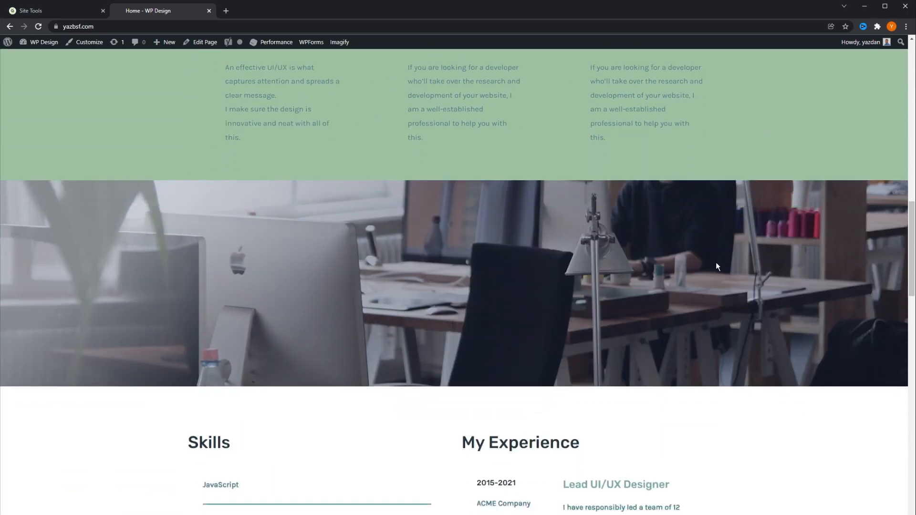
{"action": "scroll", "coordinate": [716, 266], "scroll_direction": "down", "scroll_amount": 15}
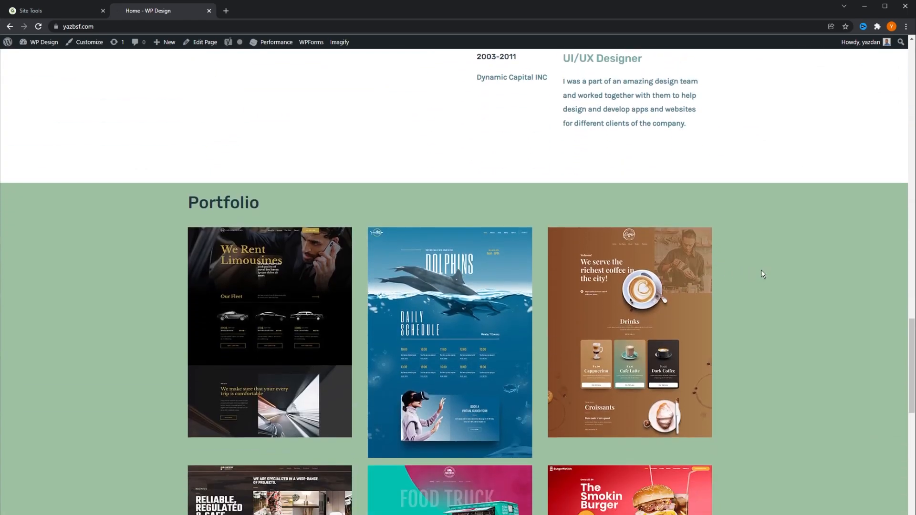
{"action": "scroll", "coordinate": [761, 274], "scroll_direction": "down", "scroll_amount": 5}
{"action": "scroll", "coordinate": [763, 274], "scroll_direction": "down", "scroll_amount": 4}
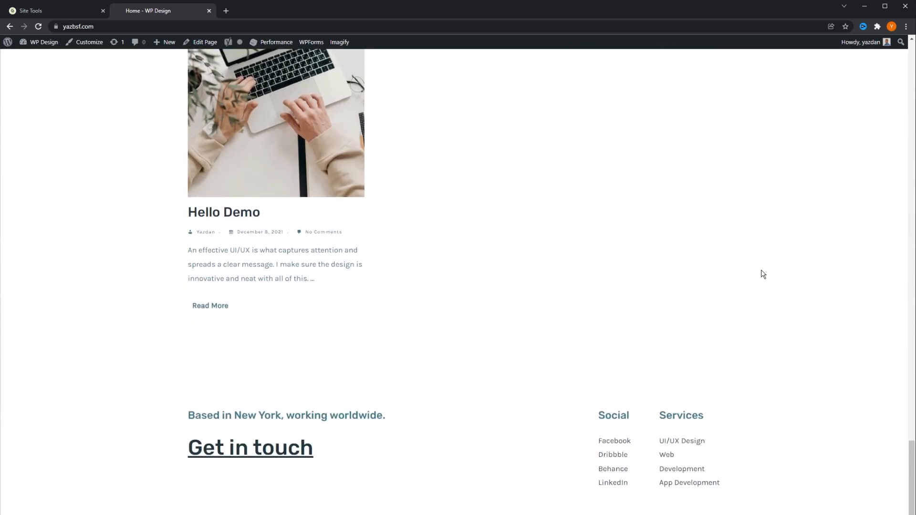
{"action": "left_click_drag", "start_coordinate": [912, 456], "coordinate": [894, 42]}
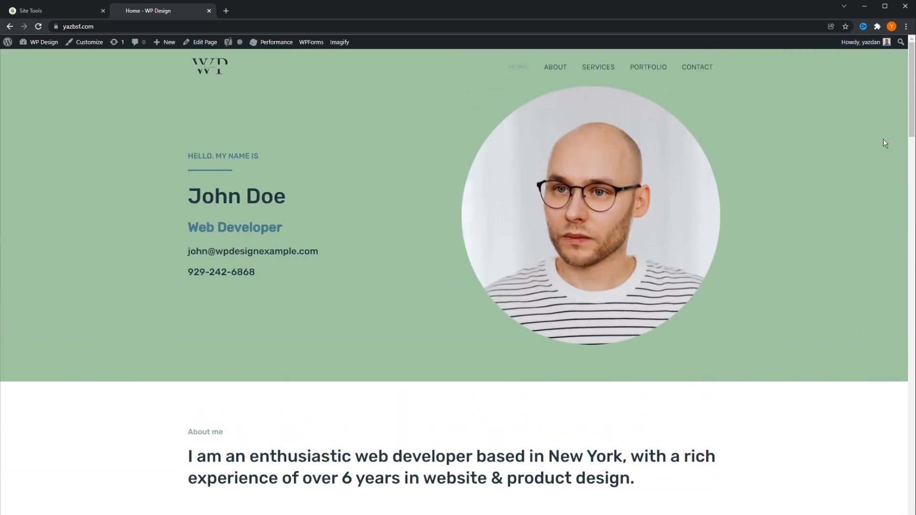